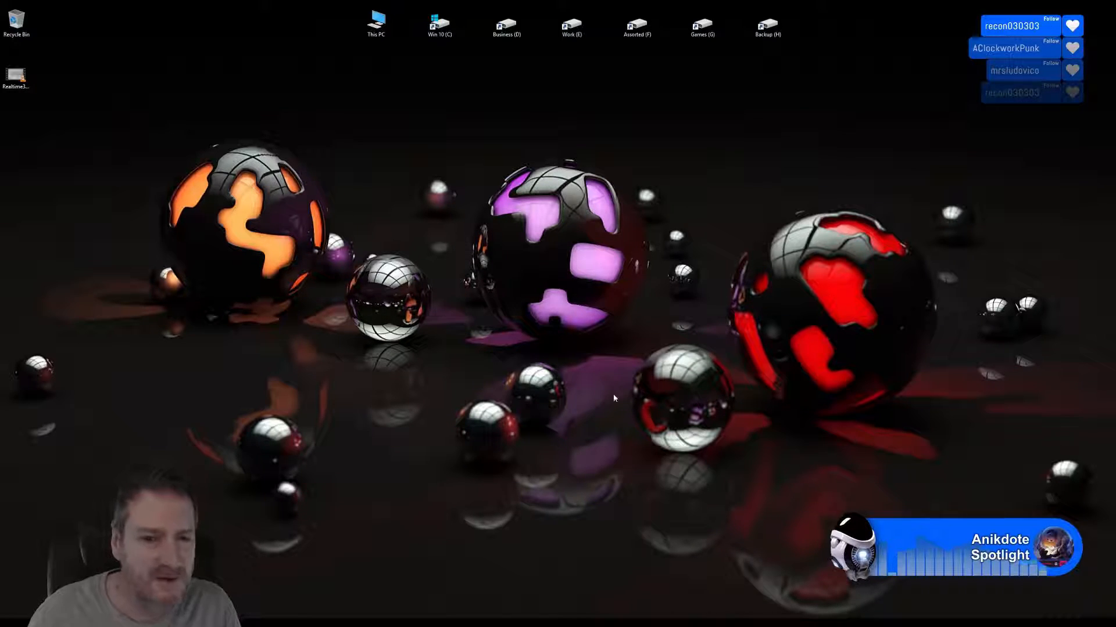
# Switch to 3ds Max and isolate the drainpipe on the building's right-hand side wall.
pyautogui.hotkey('alt', 'Tab')
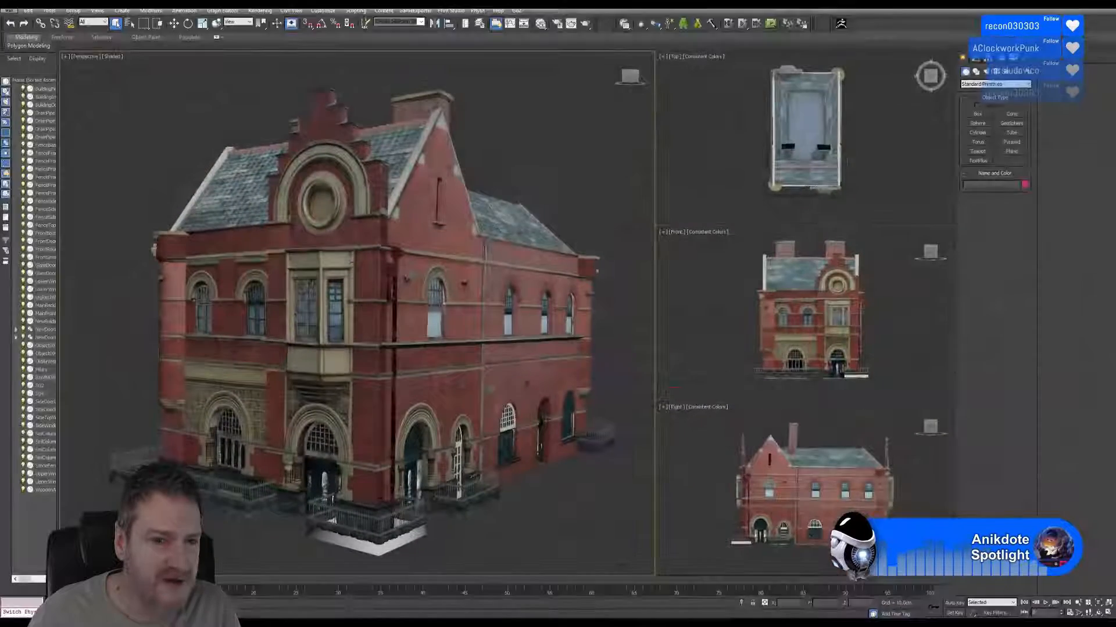
pyautogui.click(486, 242)
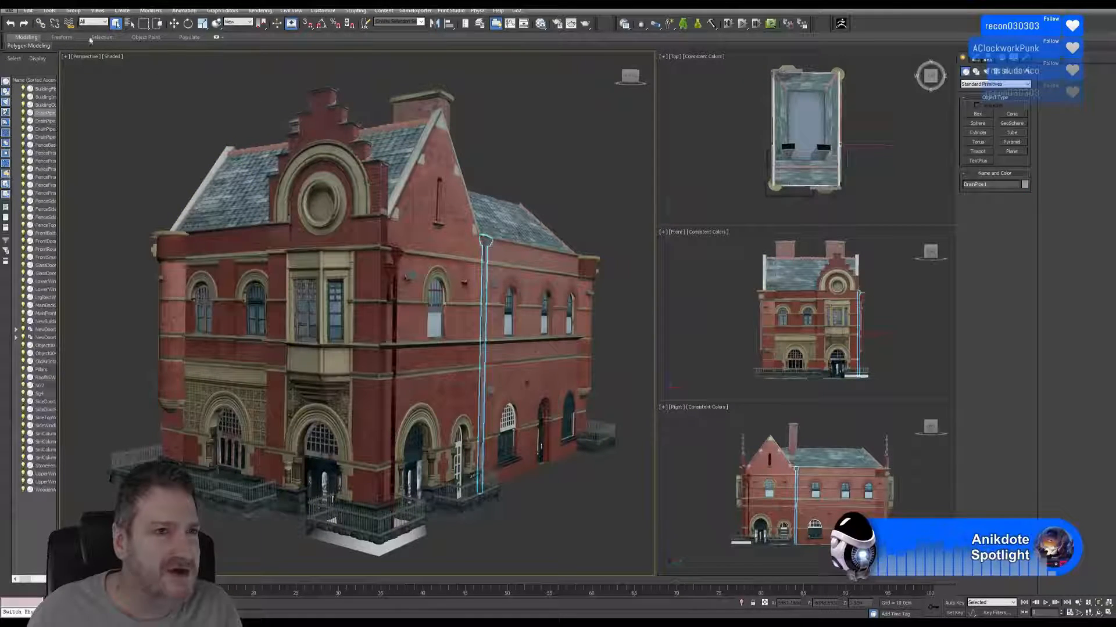
pyautogui.click(49, 10)
pyautogui.click(78, 95)
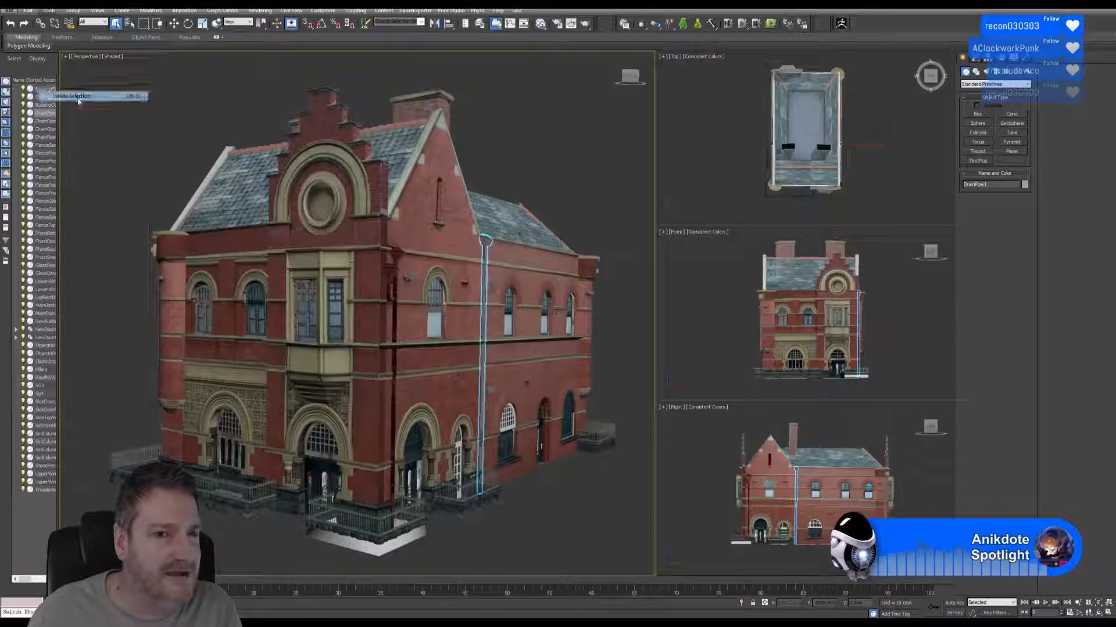
# Open the UV editor on the isolated drainpipe to examine its UV layout, and close it.
pyautogui.moveTo(407, 248); pyautogui.dragTo(436, 191, button='middle')
pyautogui.scroll(5, 386, 224)
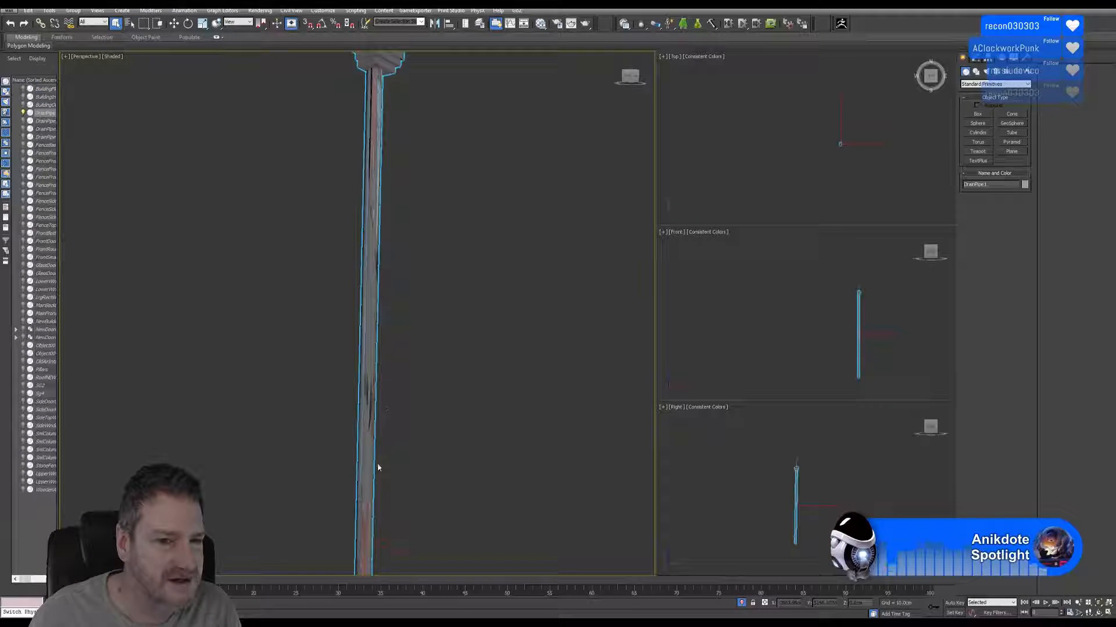
pyautogui.moveTo(416, 215); pyautogui.dragTo(411, 354, button='middle')
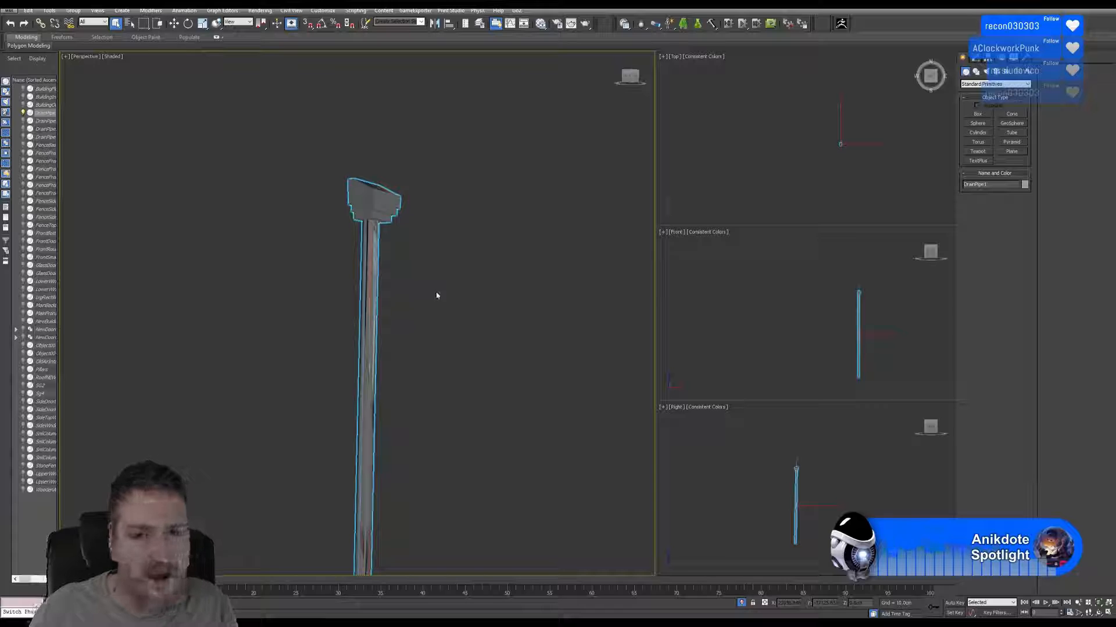
pyautogui.moveTo(436, 296); pyautogui.dragTo(442, 244, button='middle')
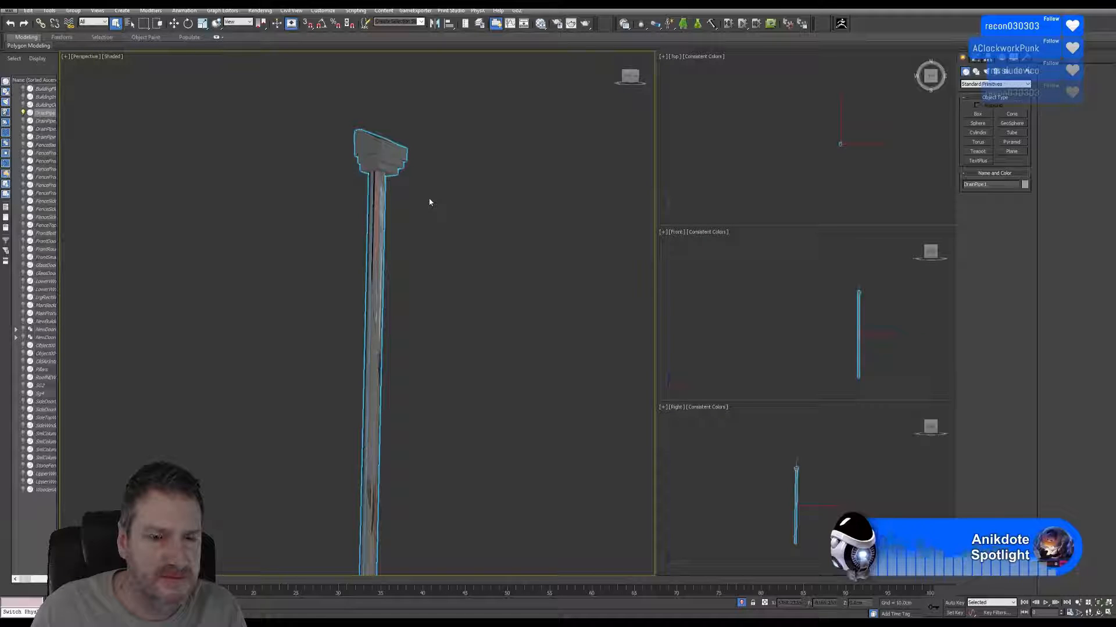
pyautogui.click(977, 58)
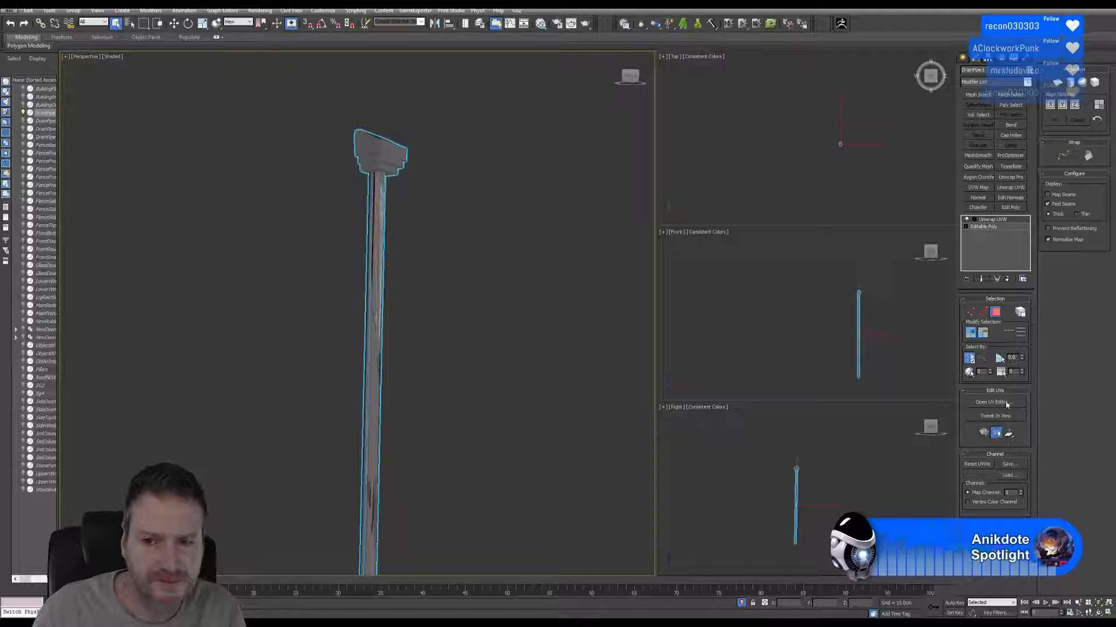
pyautogui.click(995, 402)
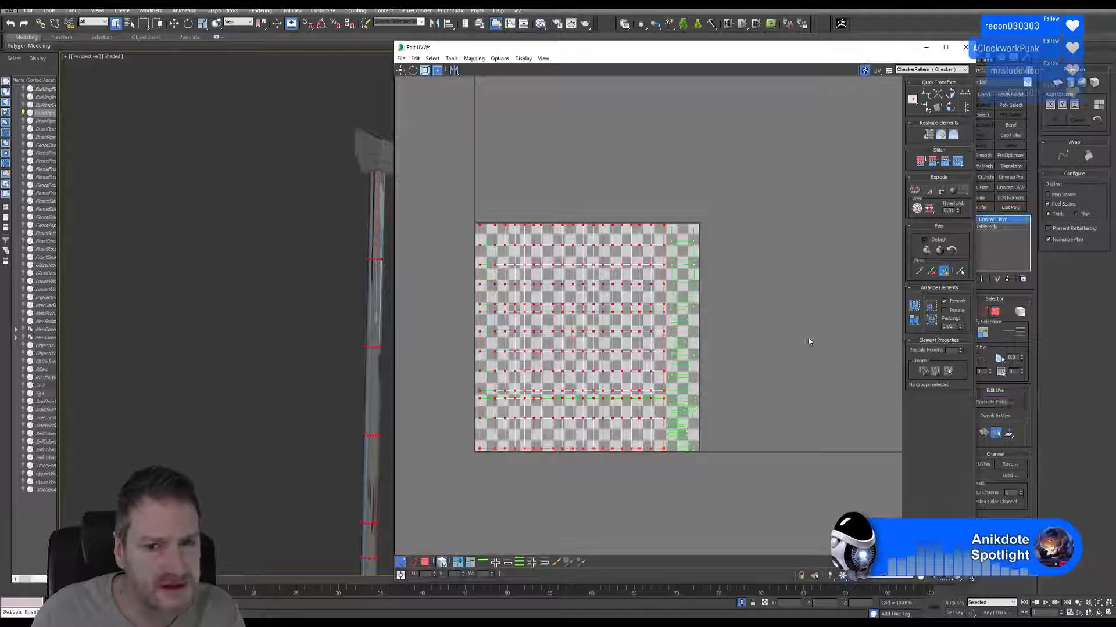
pyautogui.click(965, 47)
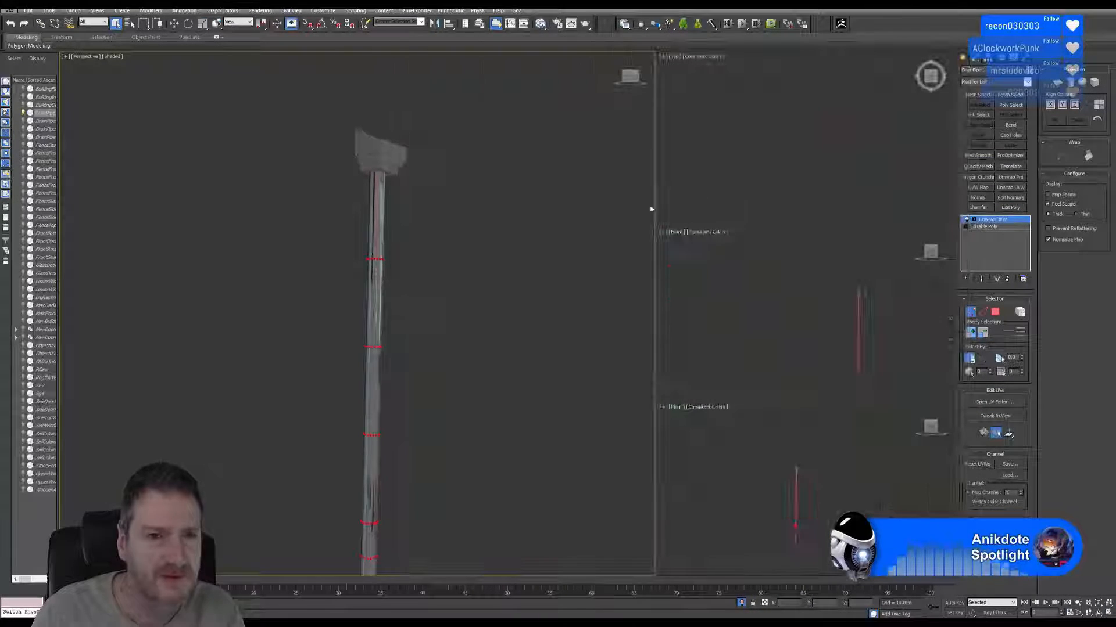
# Turn on the Map Seams display and examine where the seams run along the drainpipe.
pyautogui.moveTo(459, 193); pyautogui.dragTo(458, 201, button='middle')
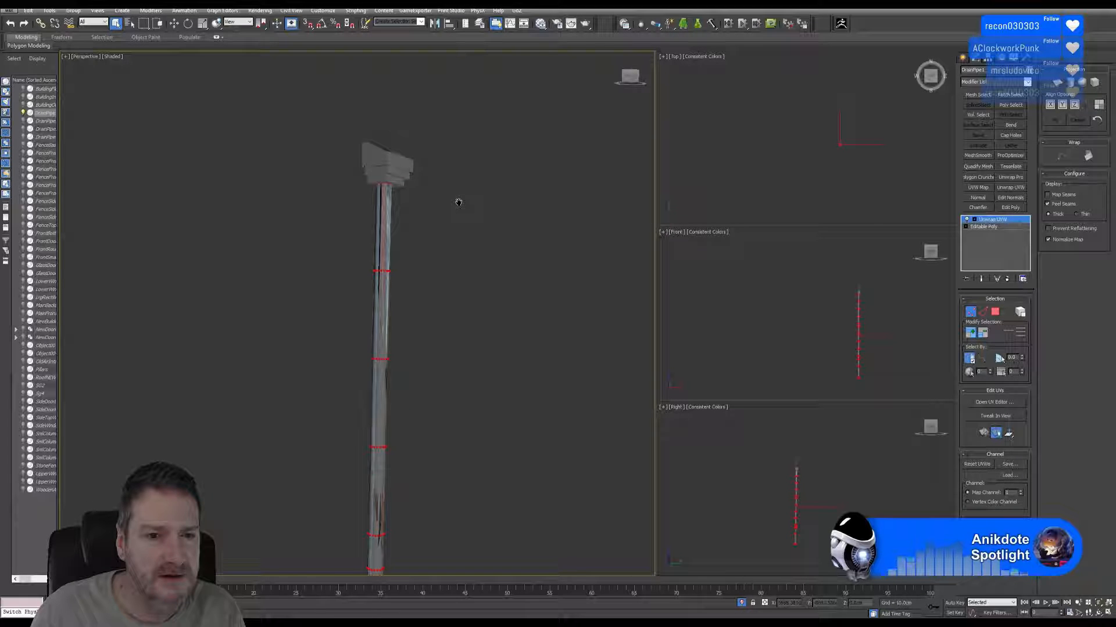
pyautogui.click(1060, 195)
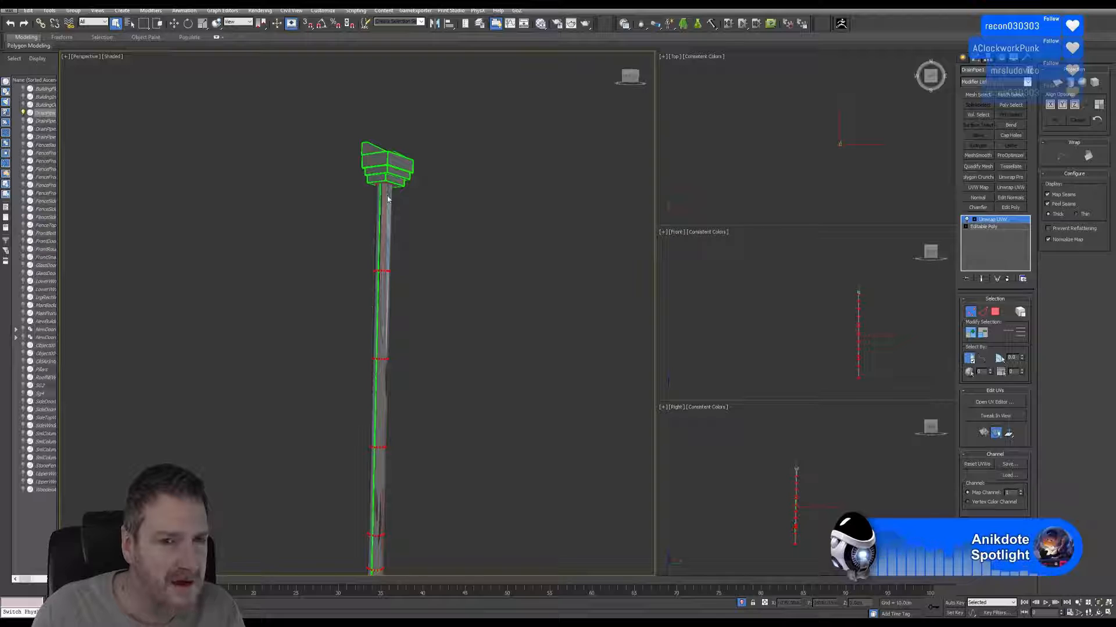
pyautogui.moveTo(388, 200); pyautogui.dragTo(408, 159, button='middle')
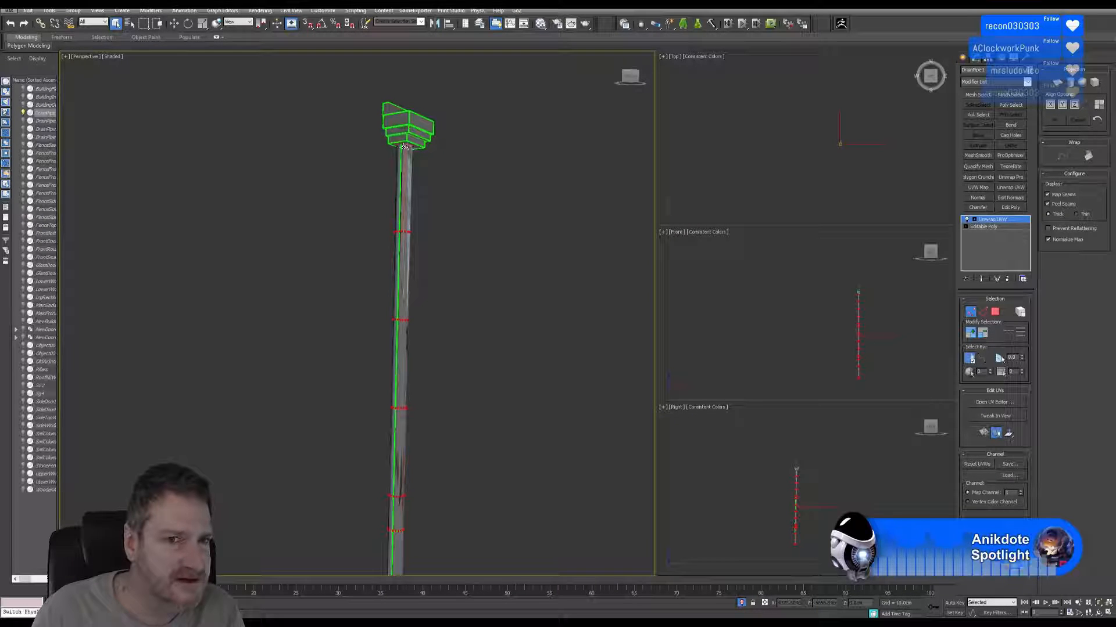
pyautogui.scroll(6, 401, 163)
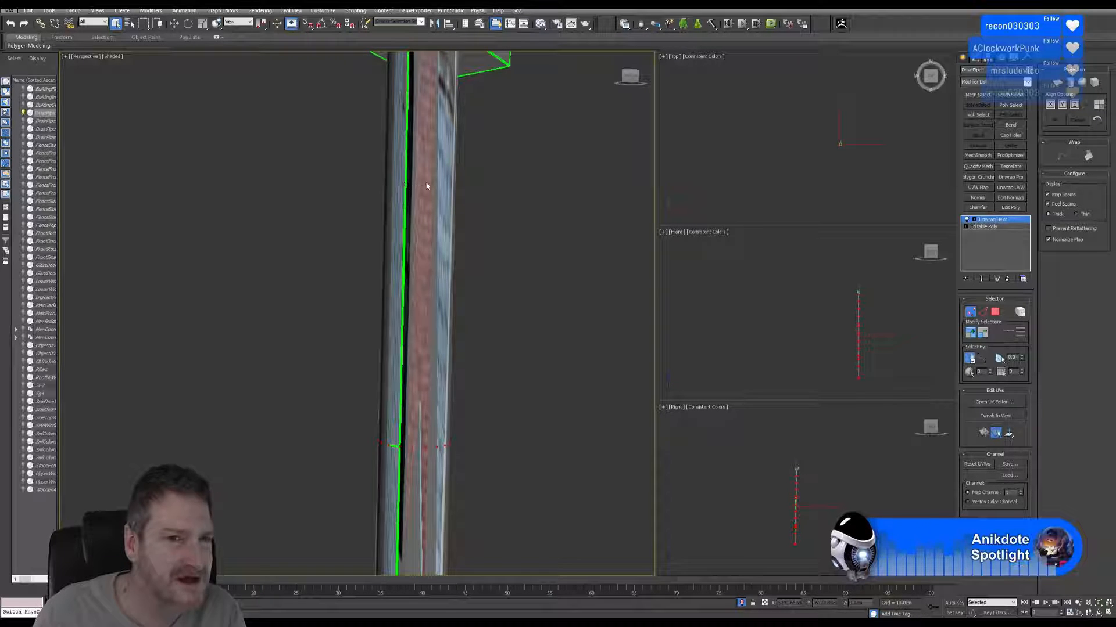
pyautogui.scroll(-5, 426, 186)
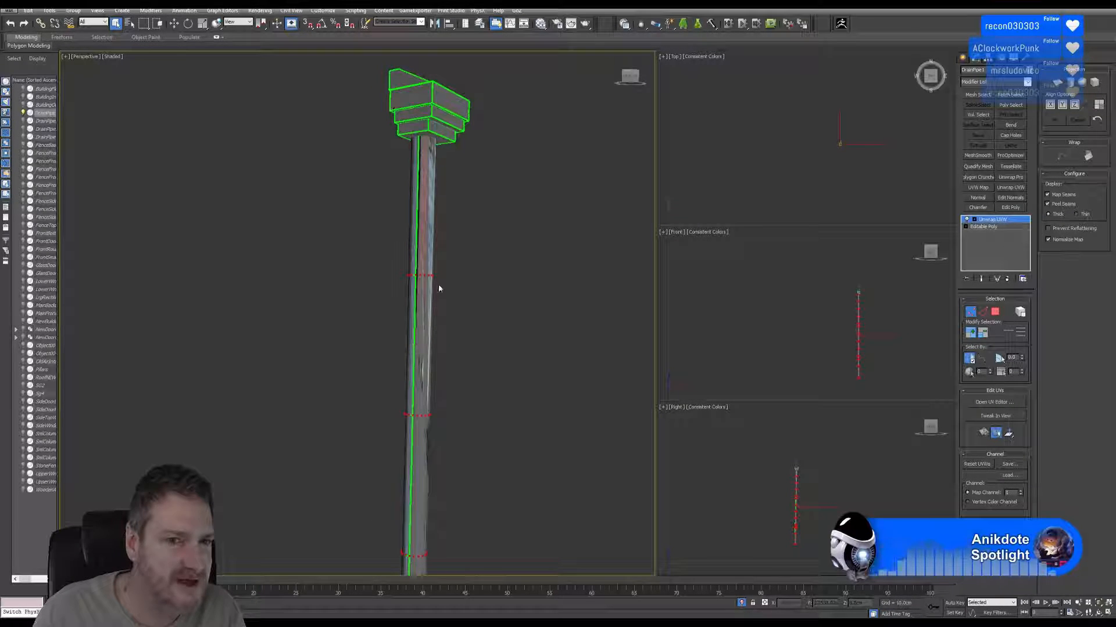
pyautogui.scroll(-6, 438, 289)
pyautogui.moveTo(449, 207); pyautogui.dragTo(454, 201, button='middle')
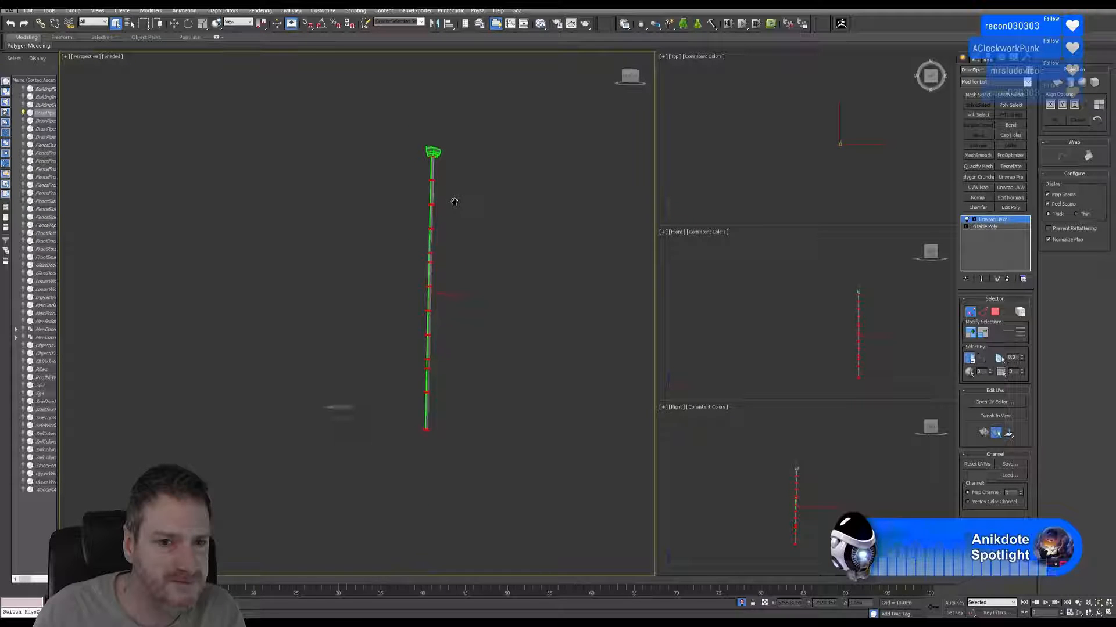
pyautogui.scroll(2, 453, 218)
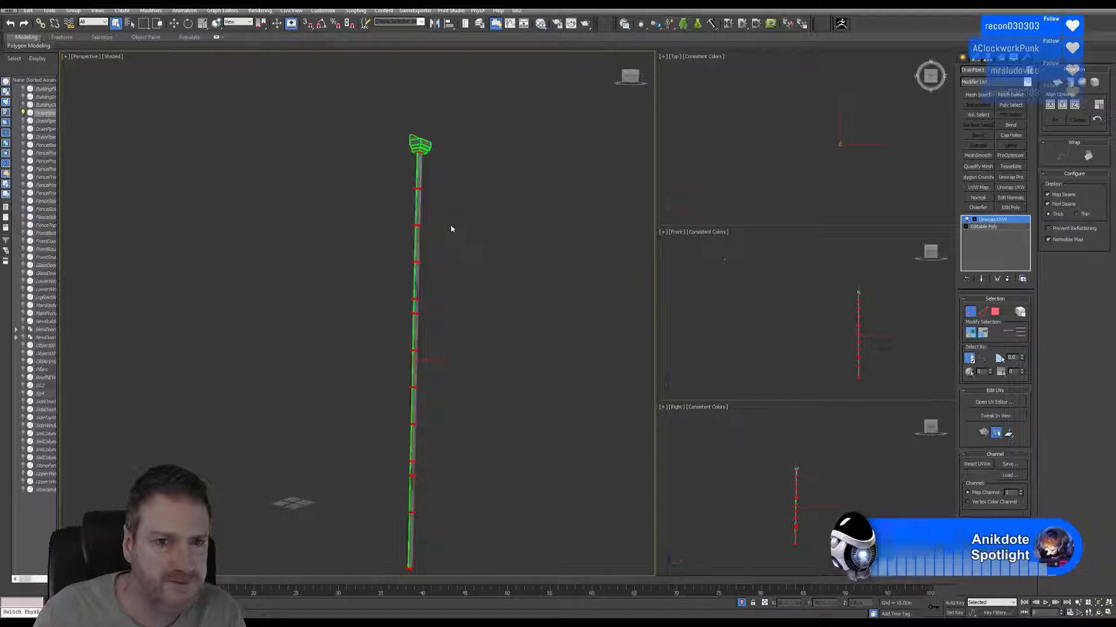
# Add an Edit Poly modifier and select all three pipe shaft sections as elements, excluding the hopper head.
pyautogui.click(1010, 207)
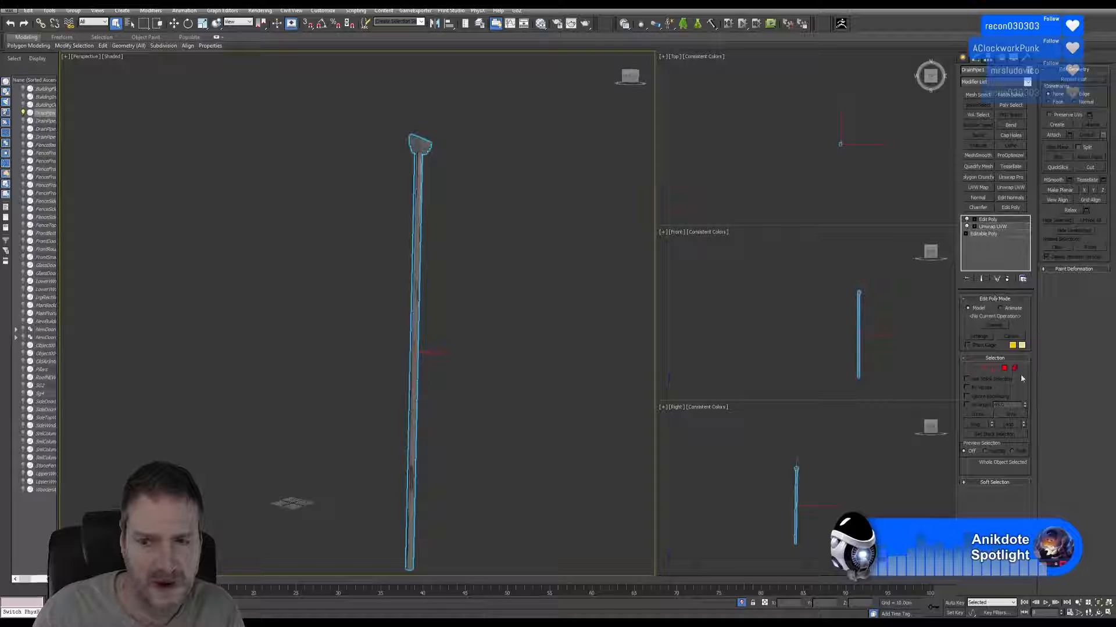
pyautogui.click(1015, 368)
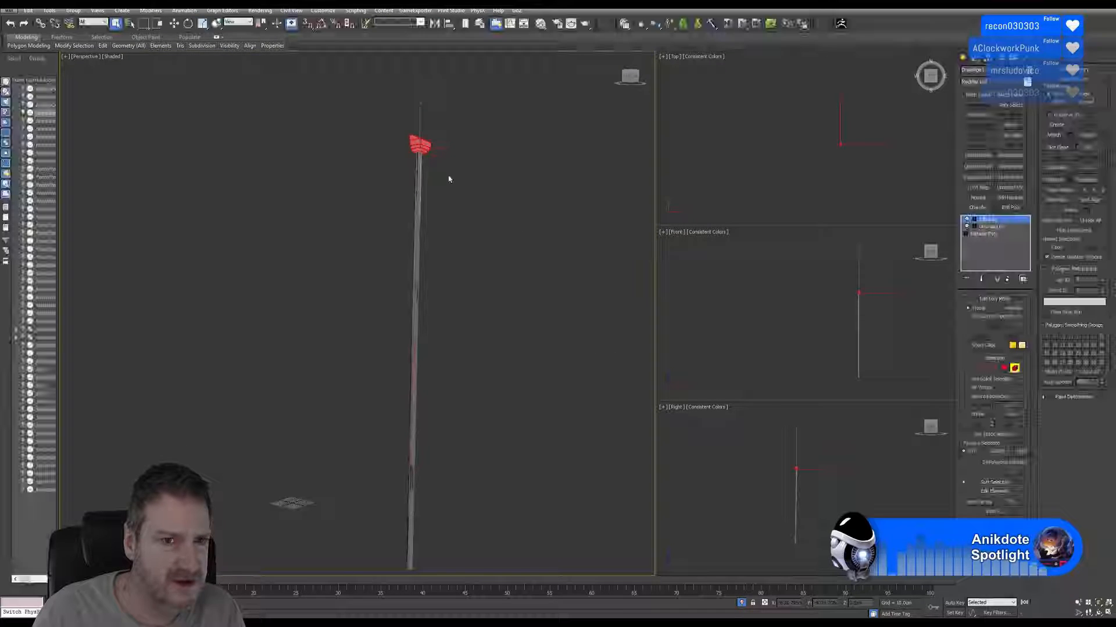
pyautogui.click(415, 239)
pyautogui.keyDown('ctrl'); pyautogui.moveTo(470, 339); pyautogui.dragTo(327, 382); pyautogui.keyUp('ctrl')
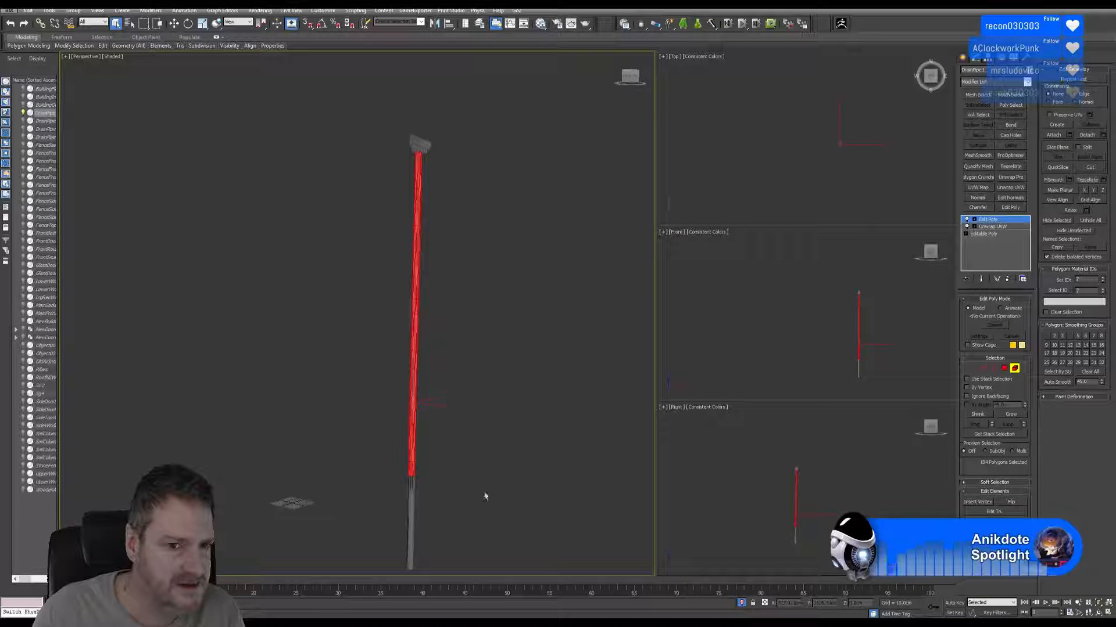
pyautogui.keyDown('ctrl'); pyautogui.moveTo(484, 494); pyautogui.dragTo(378, 518); pyautogui.keyUp('ctrl')
pyautogui.moveTo(463, 220); pyautogui.dragTo(460, 252, button='middle')
pyautogui.scroll(4, 426, 196)
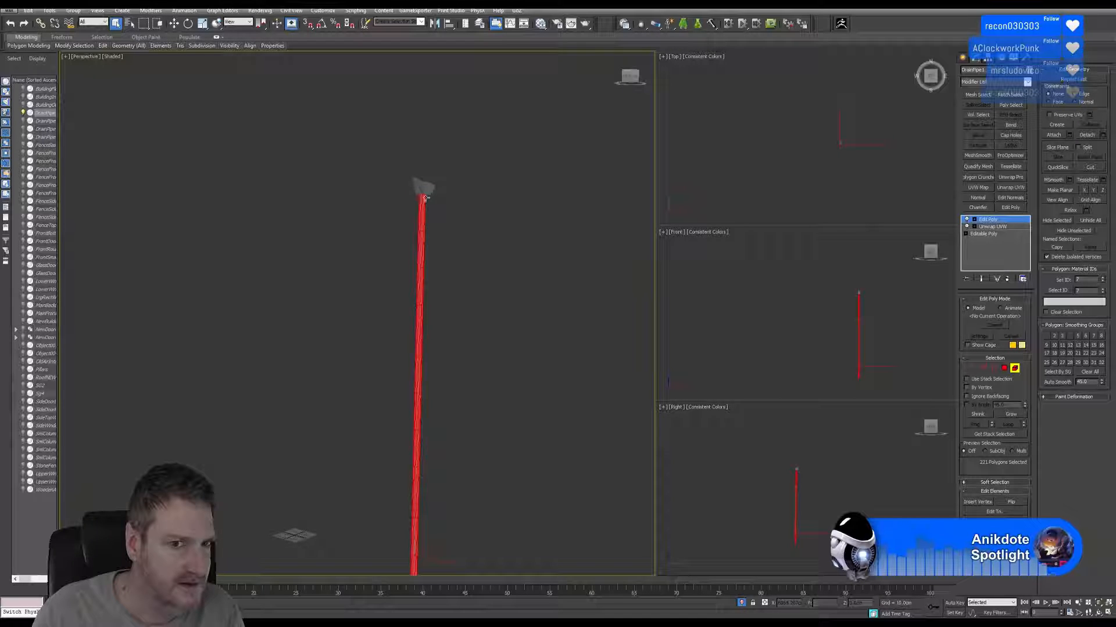
pyautogui.scroll(4, 426, 198)
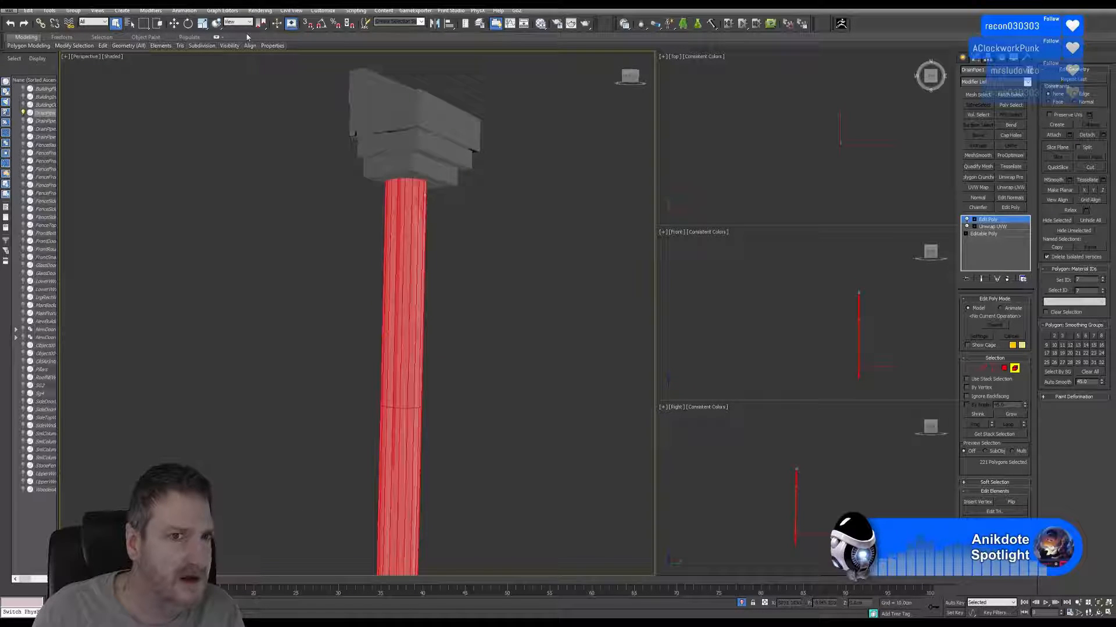
# Rotate the selected pipe shaft sections around the vertical axis and leave element editing.
pyautogui.click(188, 23)
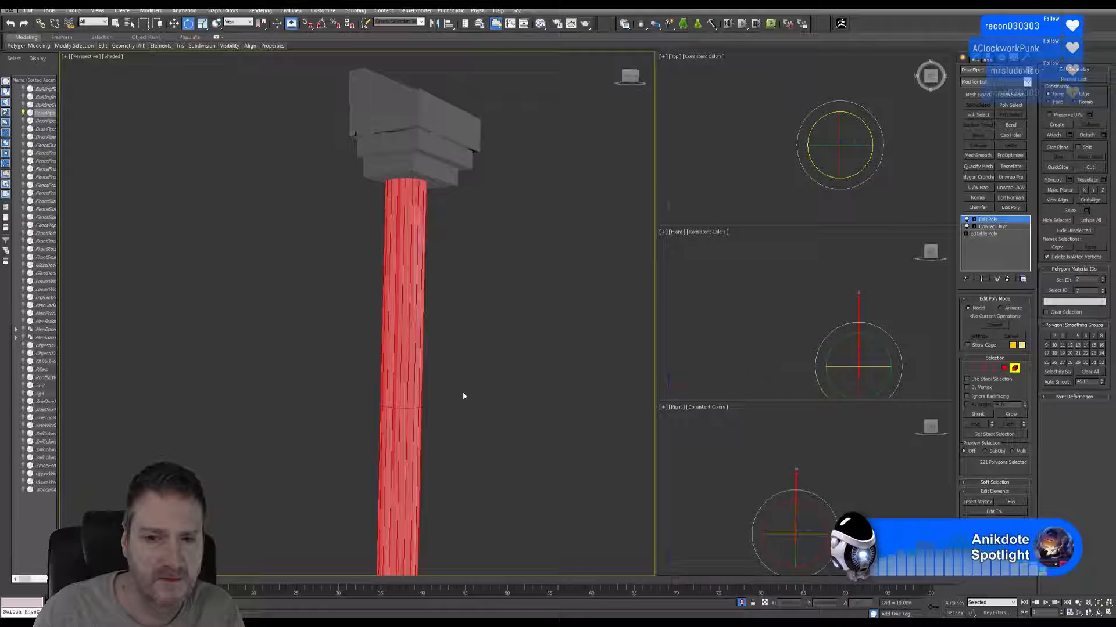
pyautogui.moveTo(461, 394); pyautogui.dragTo(438, 319, button='middle')
pyautogui.scroll(-4, 443, 342)
pyautogui.moveTo(468, 443); pyautogui.dragTo(475, 341, button='middle')
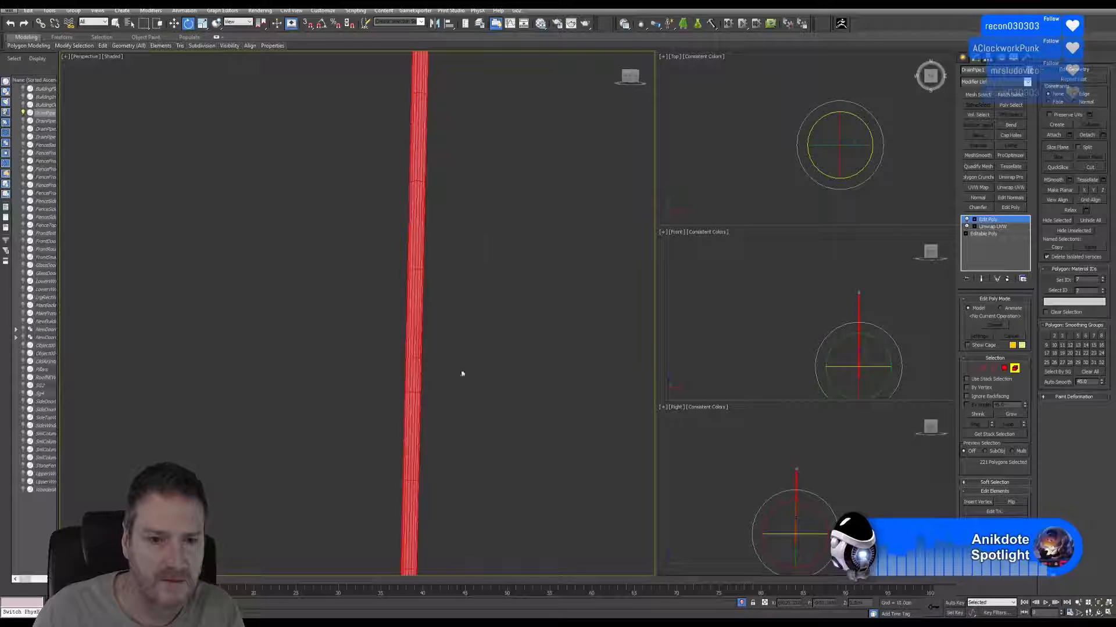
pyautogui.moveTo(456, 401); pyautogui.dragTo(458, 335, button='middle')
pyautogui.scroll(5, 419, 399)
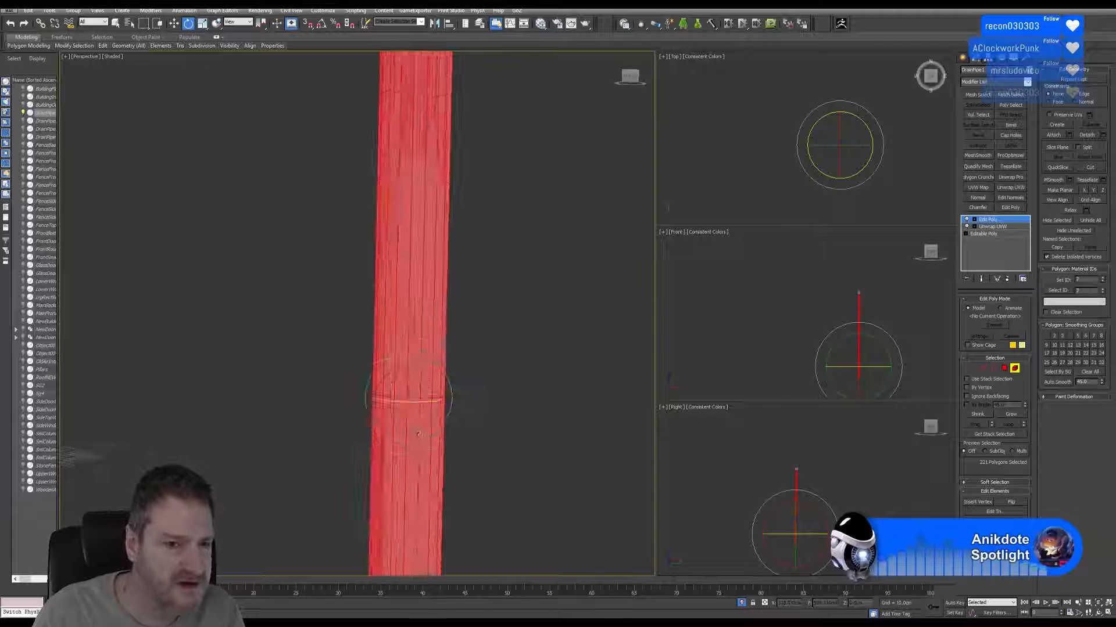
pyautogui.moveTo(416, 401); pyautogui.dragTo(327, 393)
pyautogui.scroll(-5, 476, 323)
pyautogui.moveTo(502, 233); pyautogui.dragTo(485, 424, button='middle')
pyautogui.moveTo(500, 191); pyautogui.dragTo(478, 401, button='middle')
pyautogui.scroll(5, 428, 276)
pyautogui.moveTo(445, 351); pyautogui.dragTo(473, 242, button='middle')
pyautogui.scroll(-4, 473, 242)
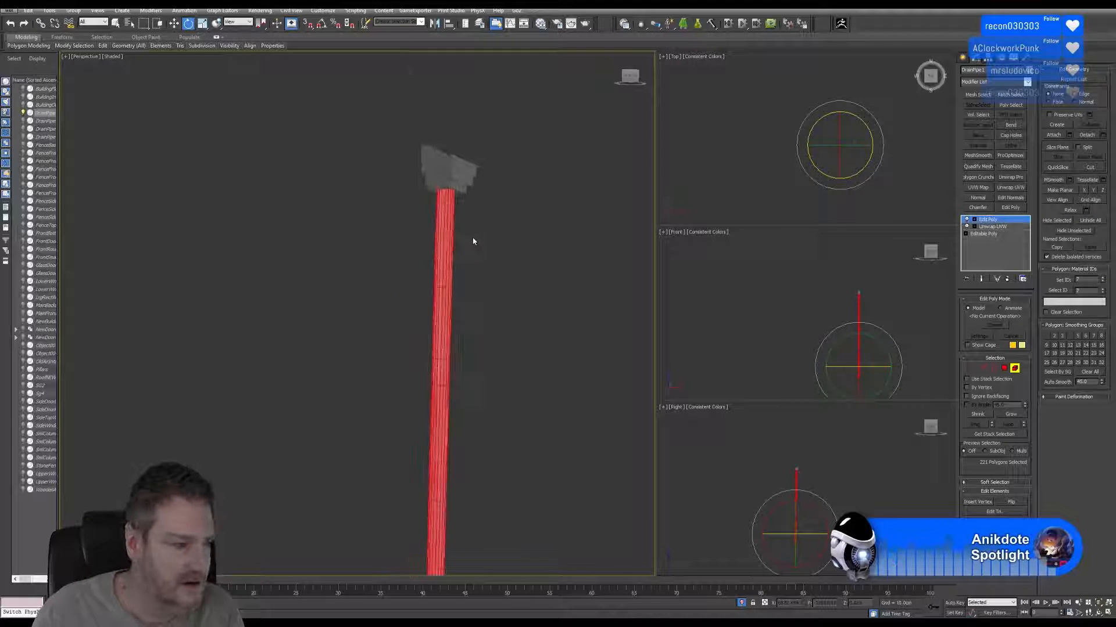
pyautogui.moveTo(487, 291); pyautogui.dragTo(486, 176, button='middle')
pyautogui.click(1014, 368)
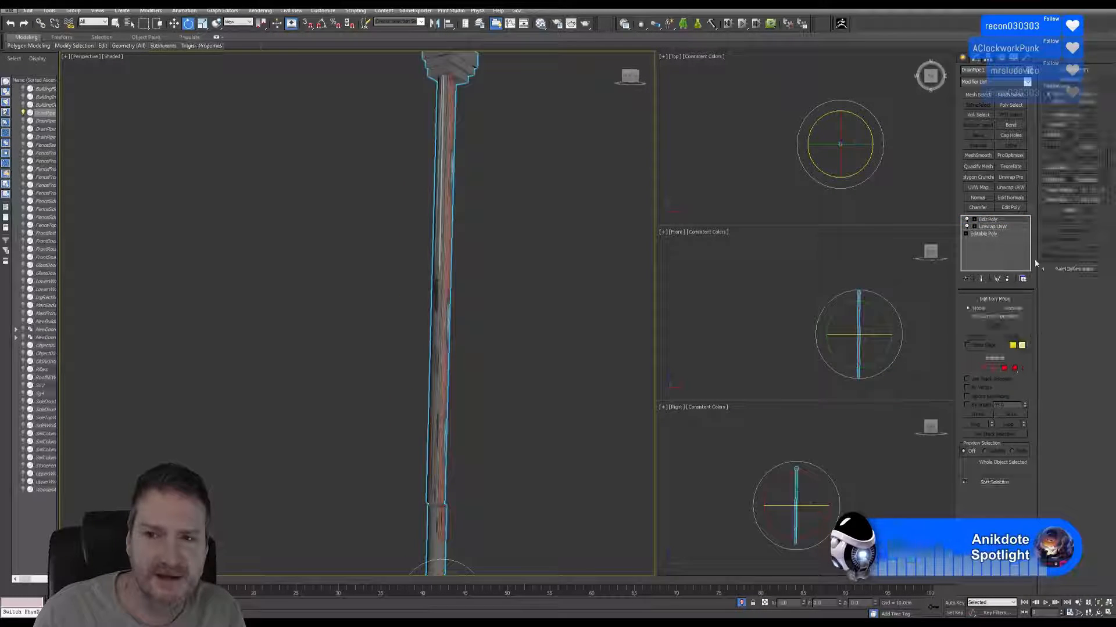
# Add another Unwrap UVW modifier, examine the seams on the rotated pipe sections, and remove that modifier.
pyautogui.click(1017, 189)
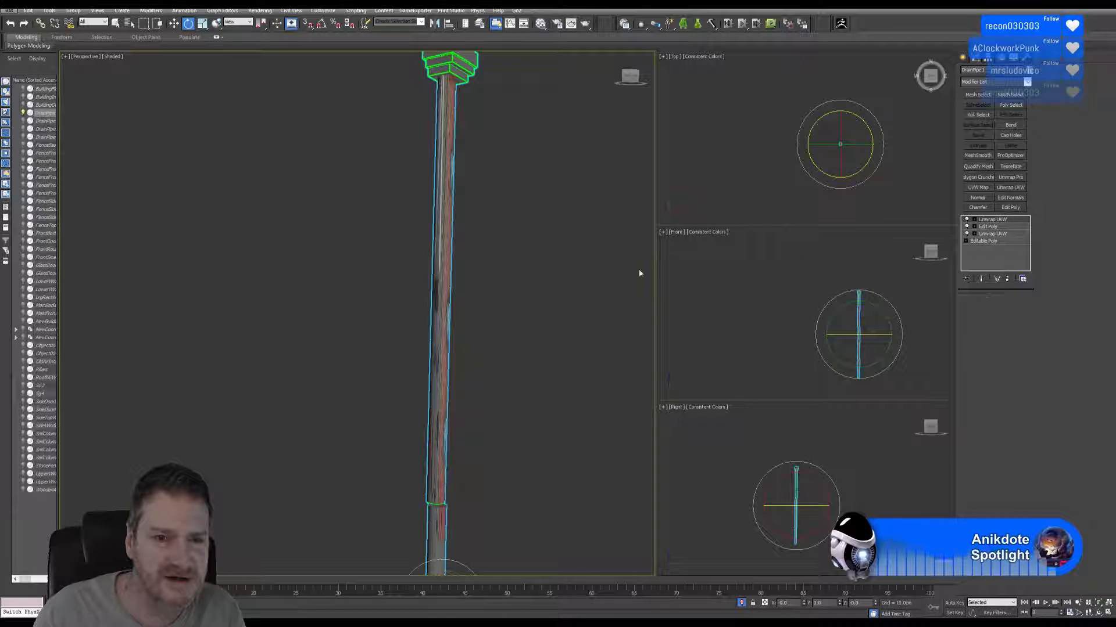
pyautogui.scroll(2, 531, 393)
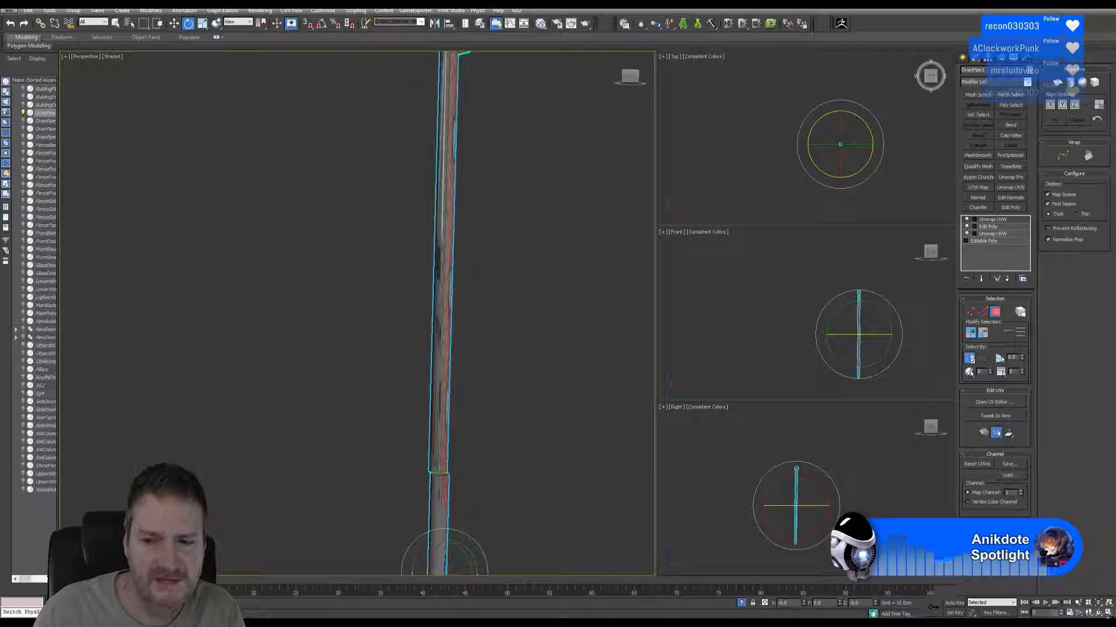
pyautogui.click(1098, 613)
pyautogui.moveTo(404, 348); pyautogui.dragTo(424, 326)
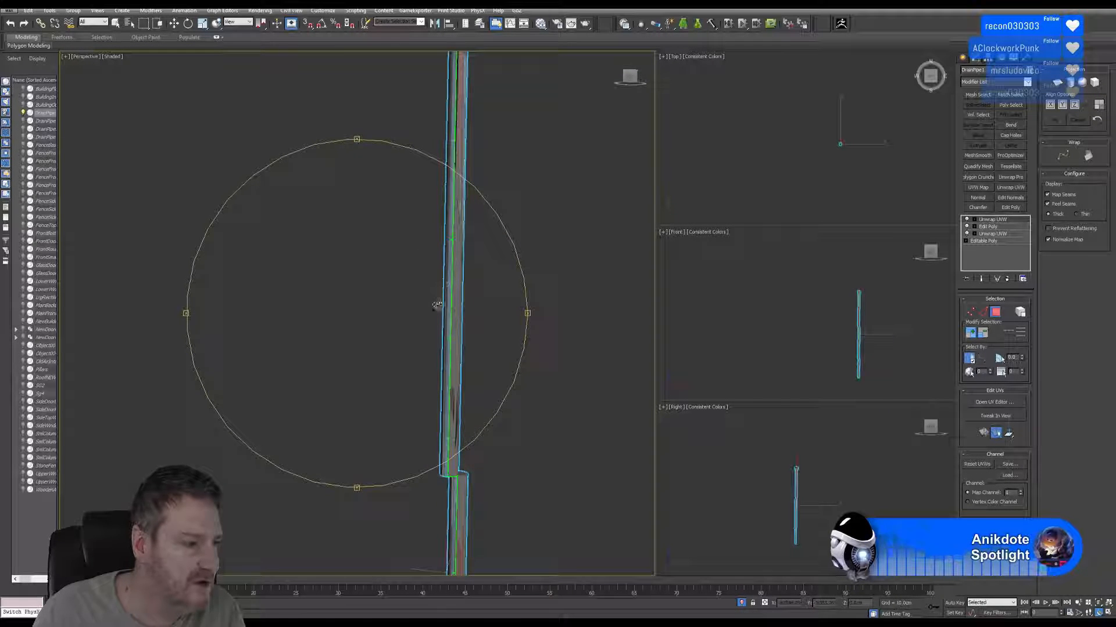
pyautogui.moveTo(451, 288)
pyautogui.mouseDown()
pyautogui.moveTo(429, 292)
pyautogui.moveTo(433, 326)
pyautogui.moveTo(437, 286)
pyautogui.mouseUp()
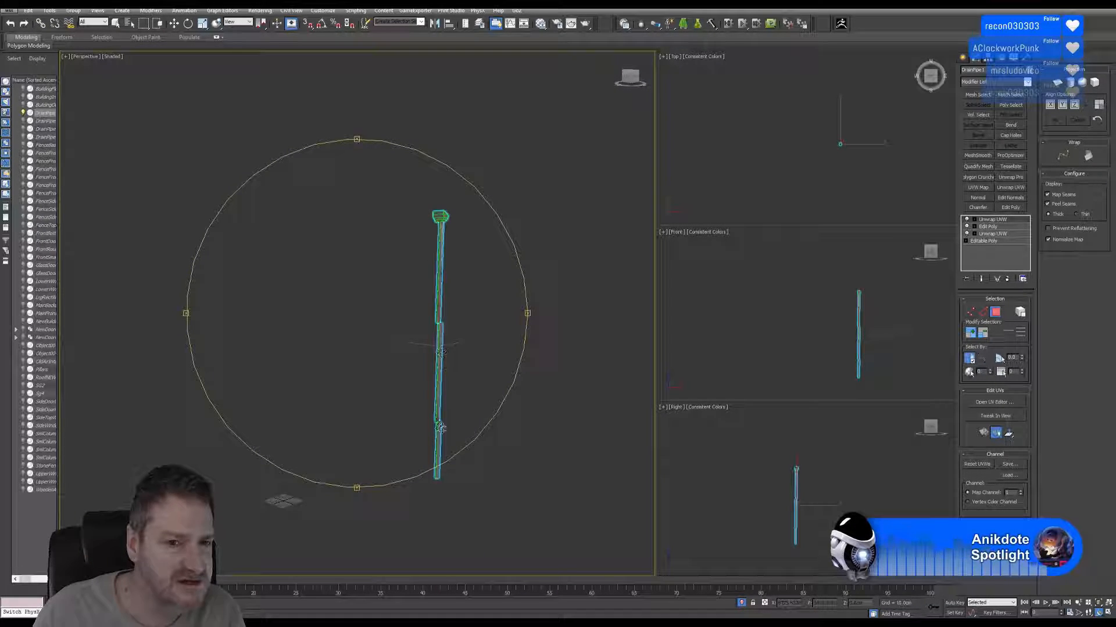
pyautogui.scroll(3, 439, 362)
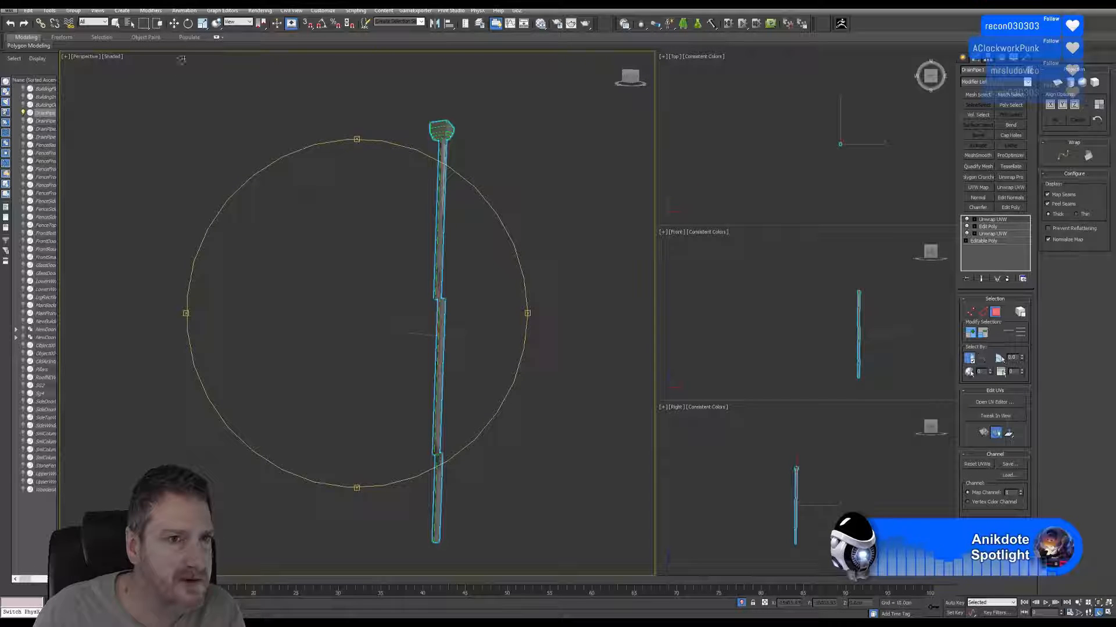
pyautogui.click(174, 23)
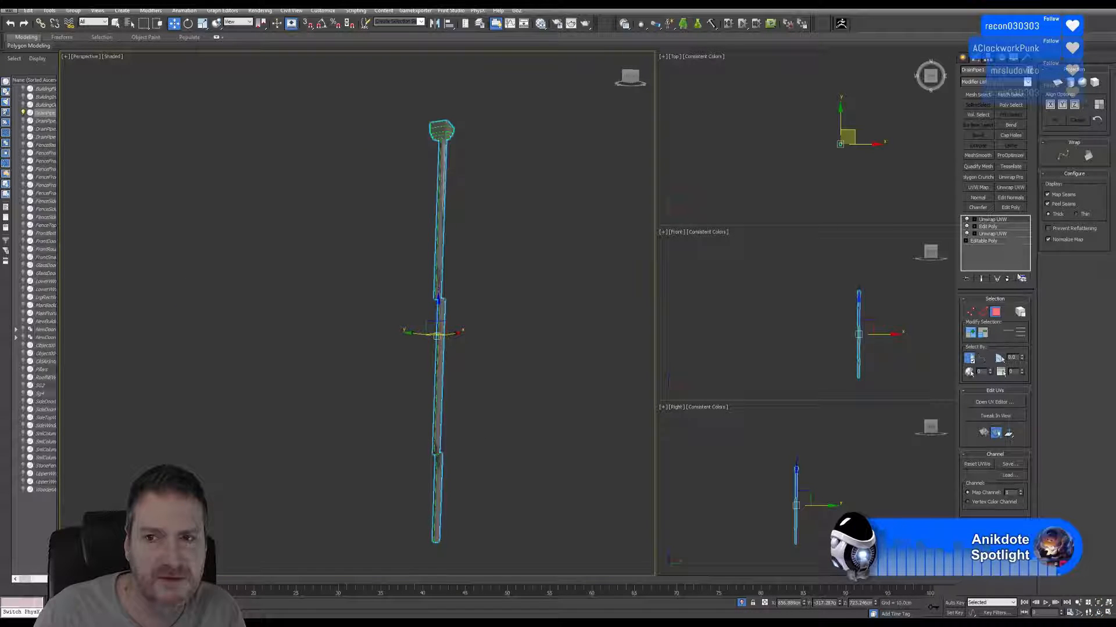
pyautogui.click(1007, 278)
# Select the middle pipe section as an element and move it horizontally in the Front view to line up with the section above.
pyautogui.click(1014, 368)
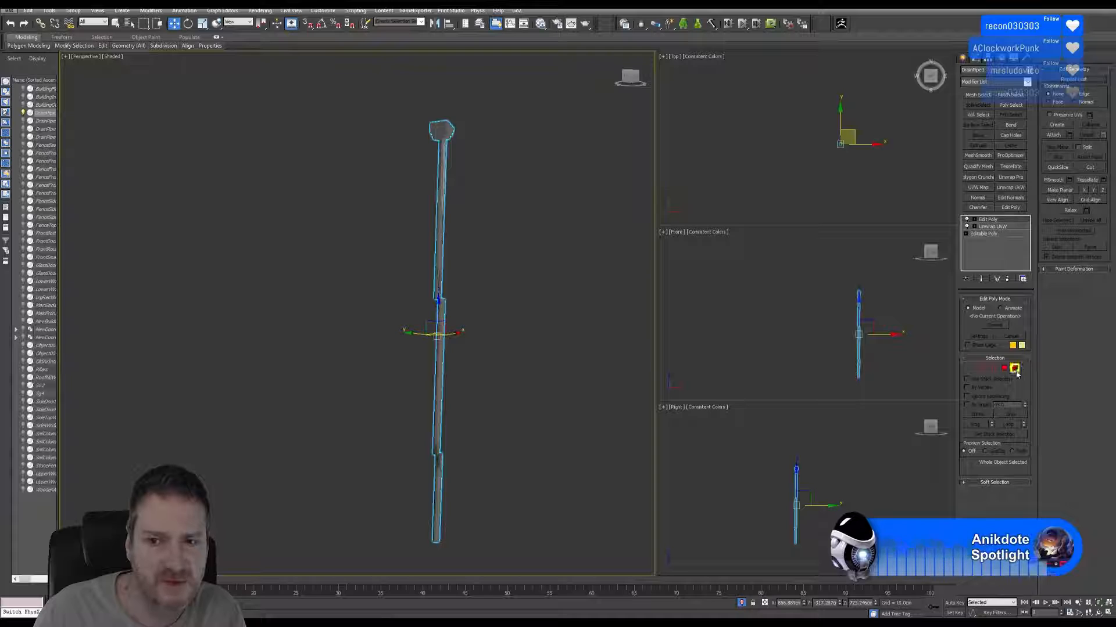
pyautogui.moveTo(894, 355); pyautogui.dragTo(874, 346, button='middle')
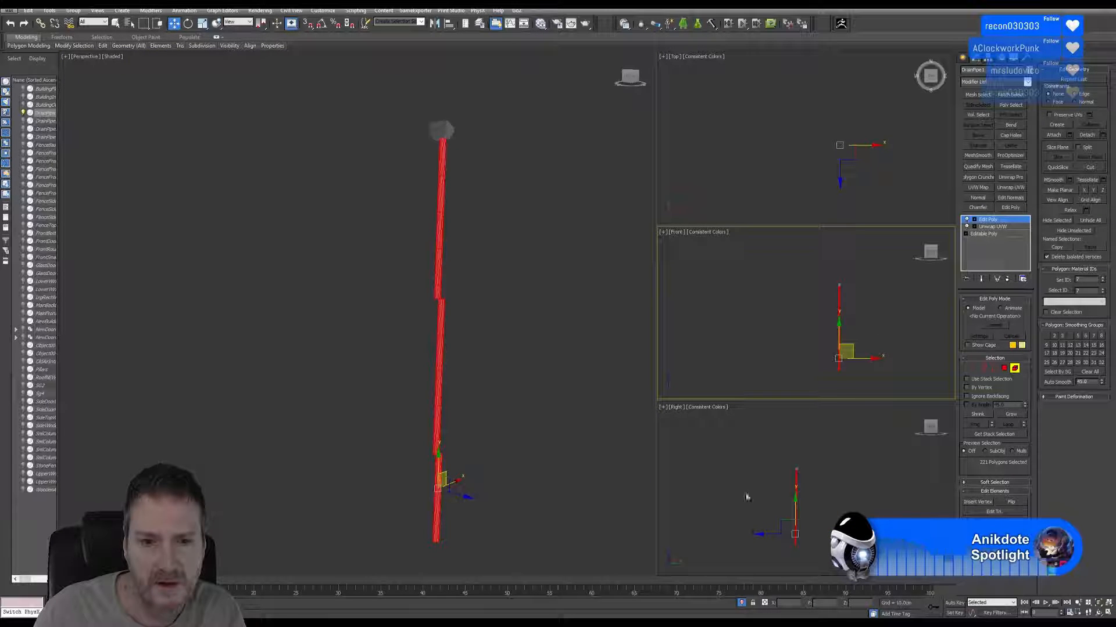
pyautogui.click(440, 349)
pyautogui.moveTo(890, 350); pyautogui.dragTo(874, 354, button='middle')
pyautogui.scroll(6, 801, 515)
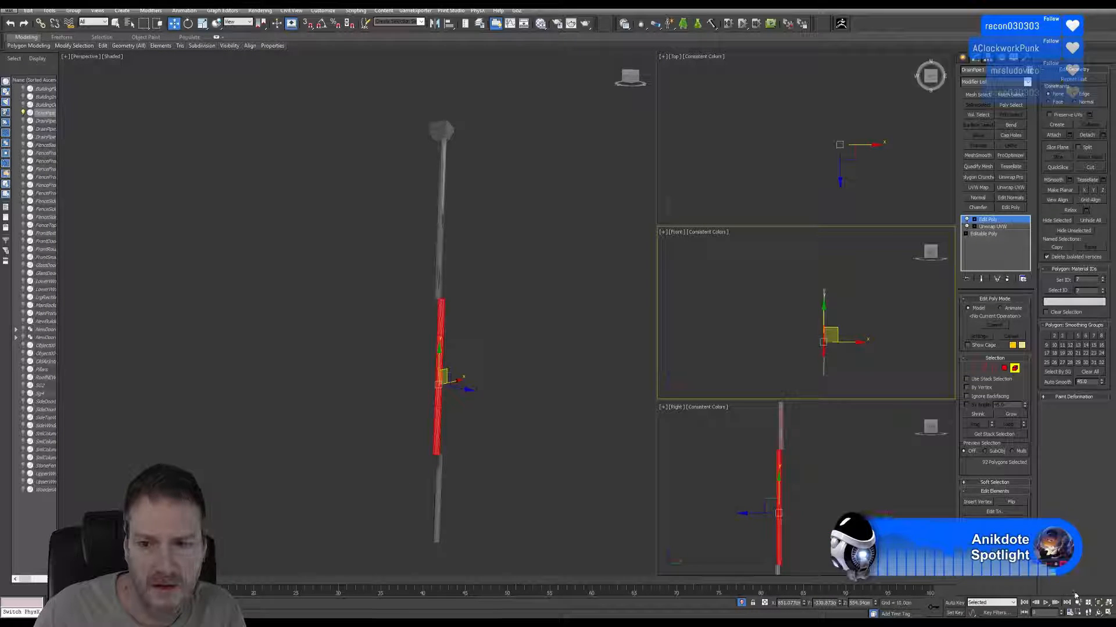
pyautogui.click(1108, 613)
pyautogui.moveTo(610, 332); pyautogui.dragTo(608, 323, button='middle')
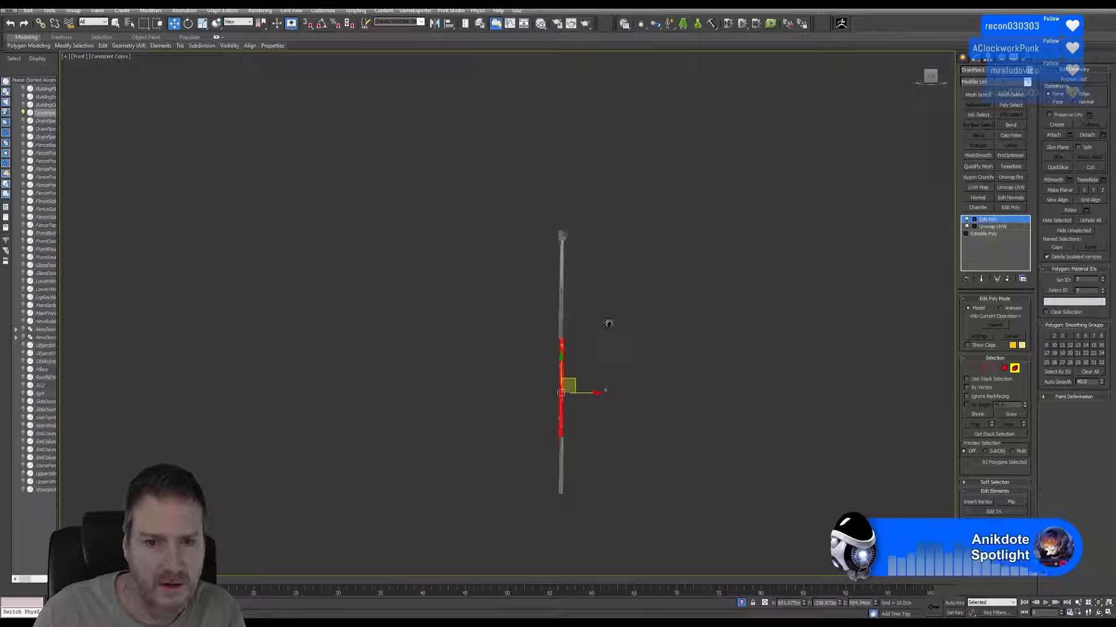
pyautogui.scroll(6, 604, 325)
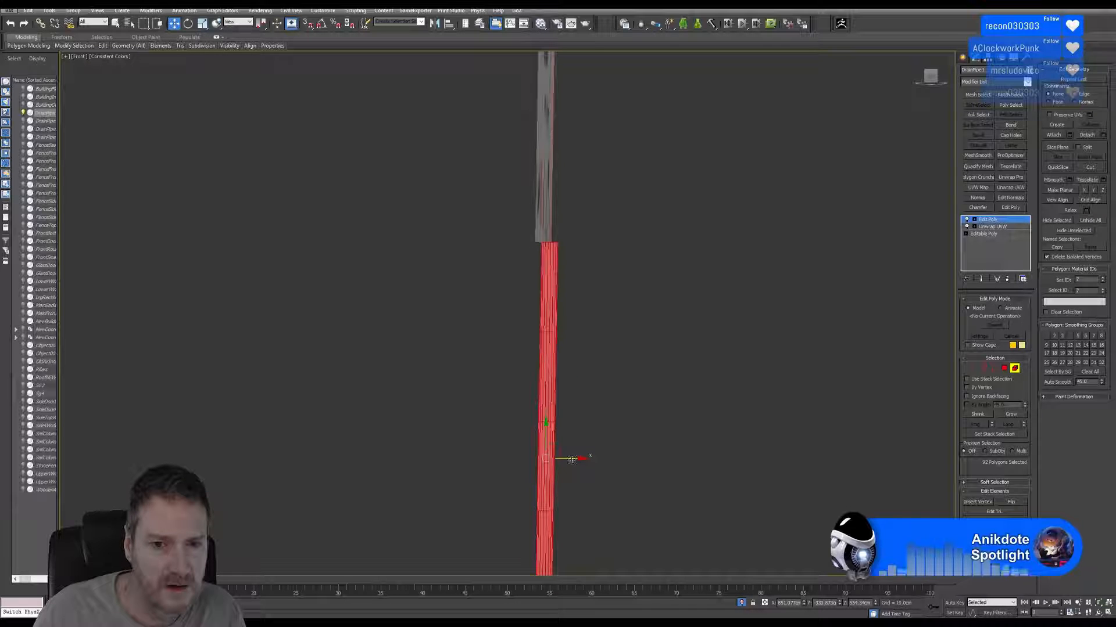
pyautogui.moveTo(572, 460); pyautogui.dragTo(559, 462)
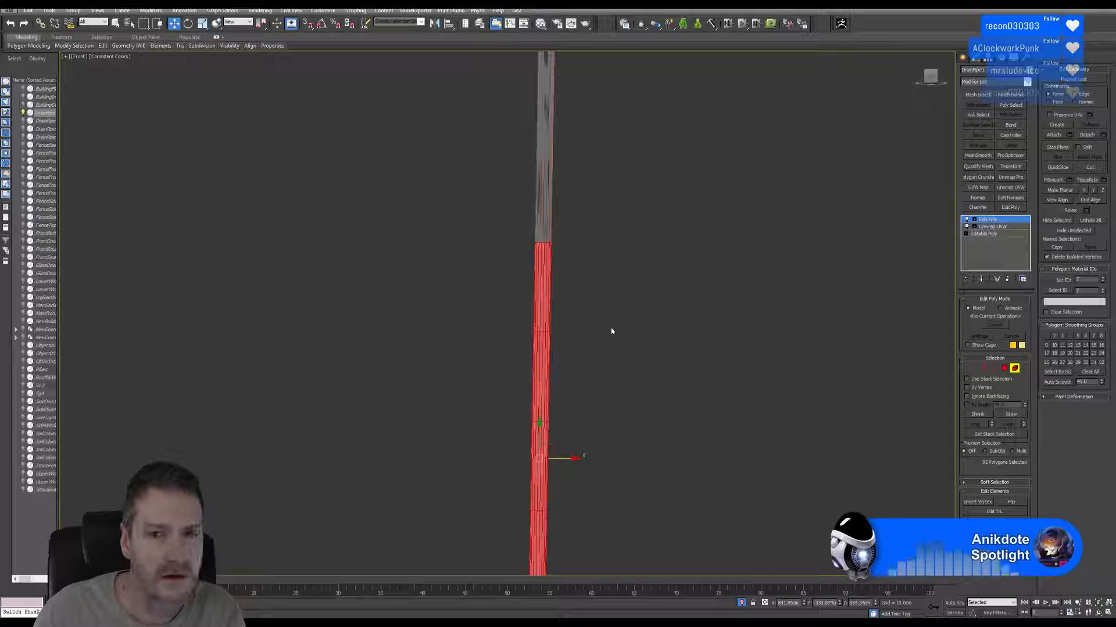
pyautogui.scroll(2, 612, 331)
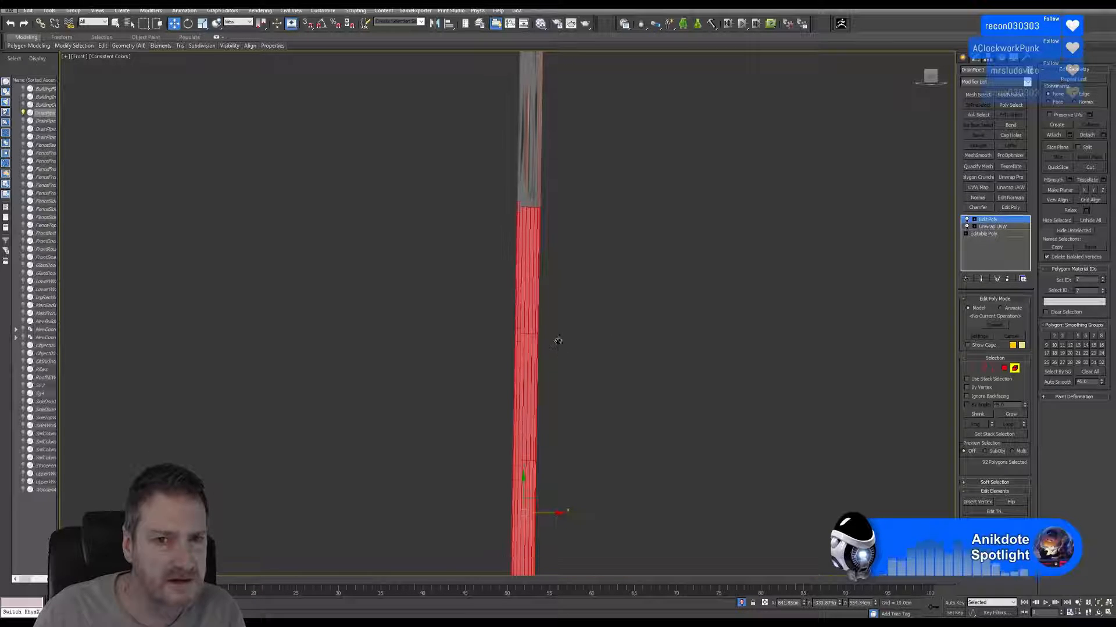
pyautogui.scroll(-2, 545, 256)
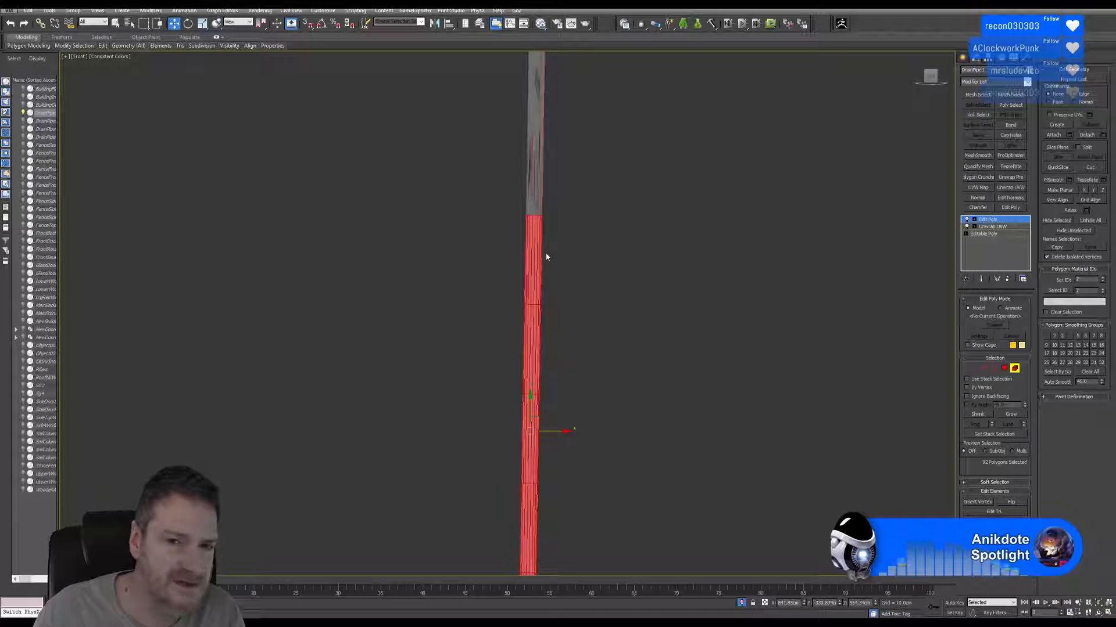
pyautogui.scroll(-2, 546, 257)
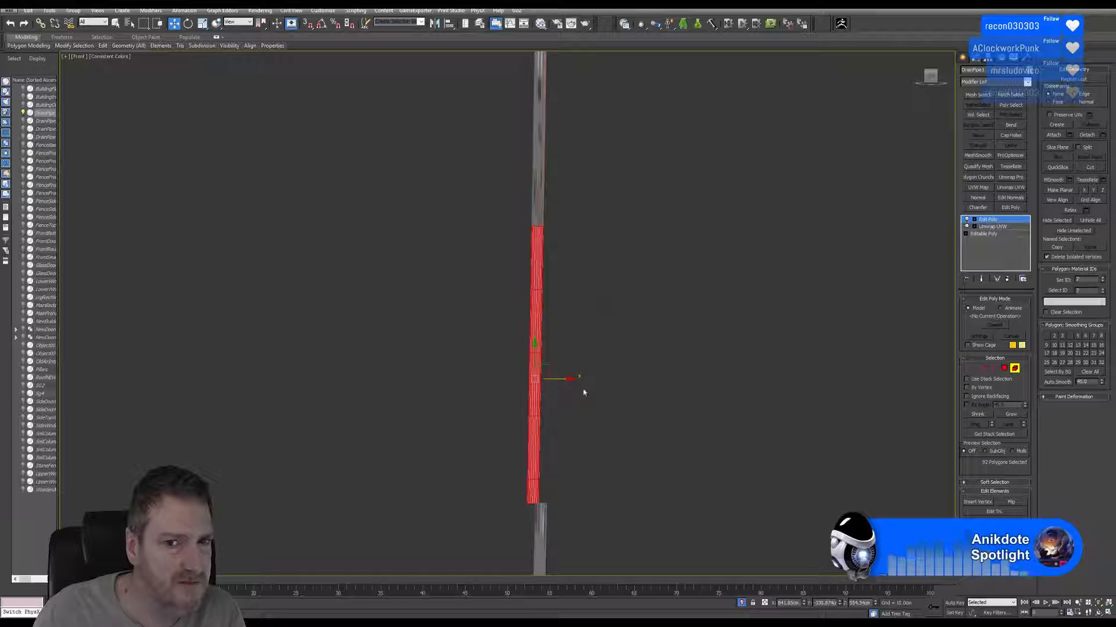
# Align the lowest pipe section horizontally with the middle section in the Front view and leave element editing.
pyautogui.moveTo(584, 393); pyautogui.dragTo(598, 192, button='middle')
pyautogui.click(553, 347)
pyautogui.scroll(3, 555, 343)
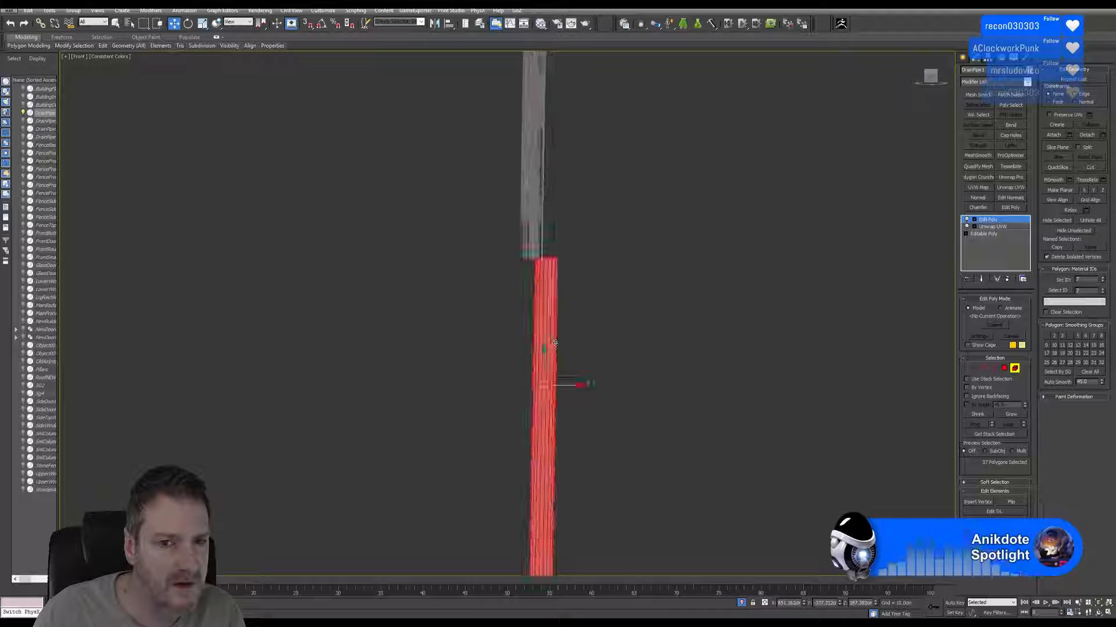
pyautogui.moveTo(570, 386); pyautogui.dragTo(541, 385)
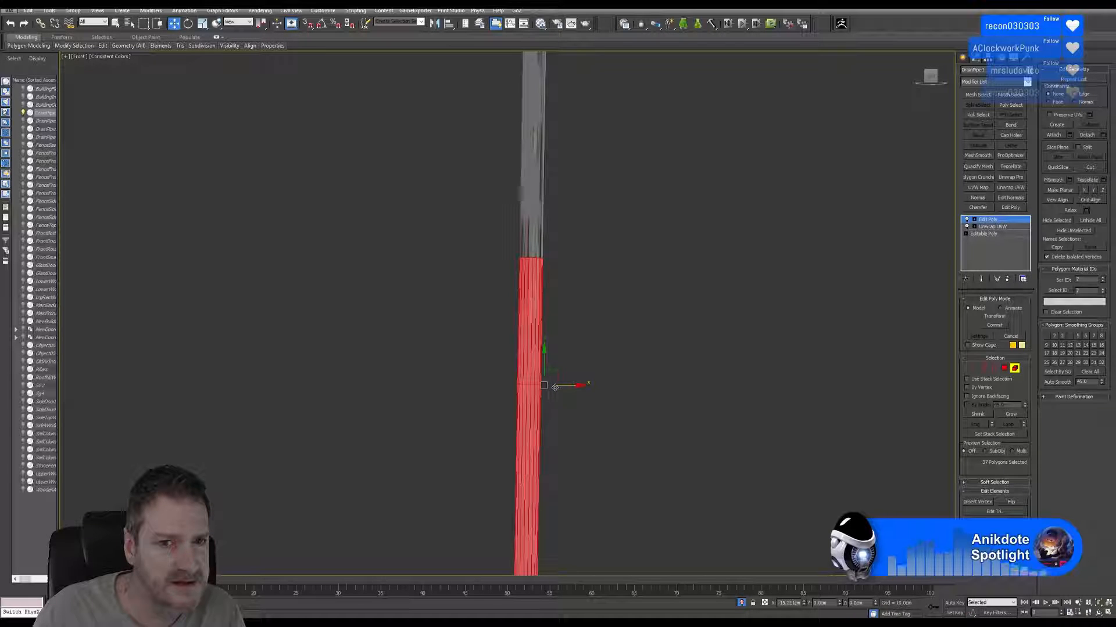
pyautogui.moveTo(613, 221); pyautogui.dragTo(620, 454, button='middle')
pyautogui.scroll(4, 573, 339)
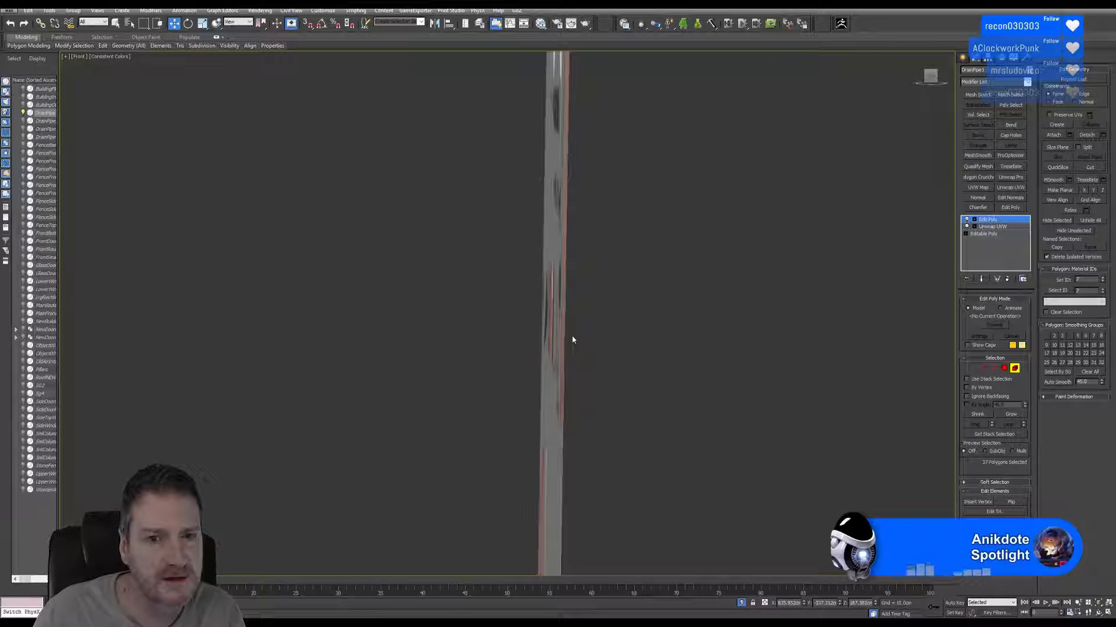
pyautogui.scroll(3, 577, 331)
pyautogui.scroll(-7, 581, 330)
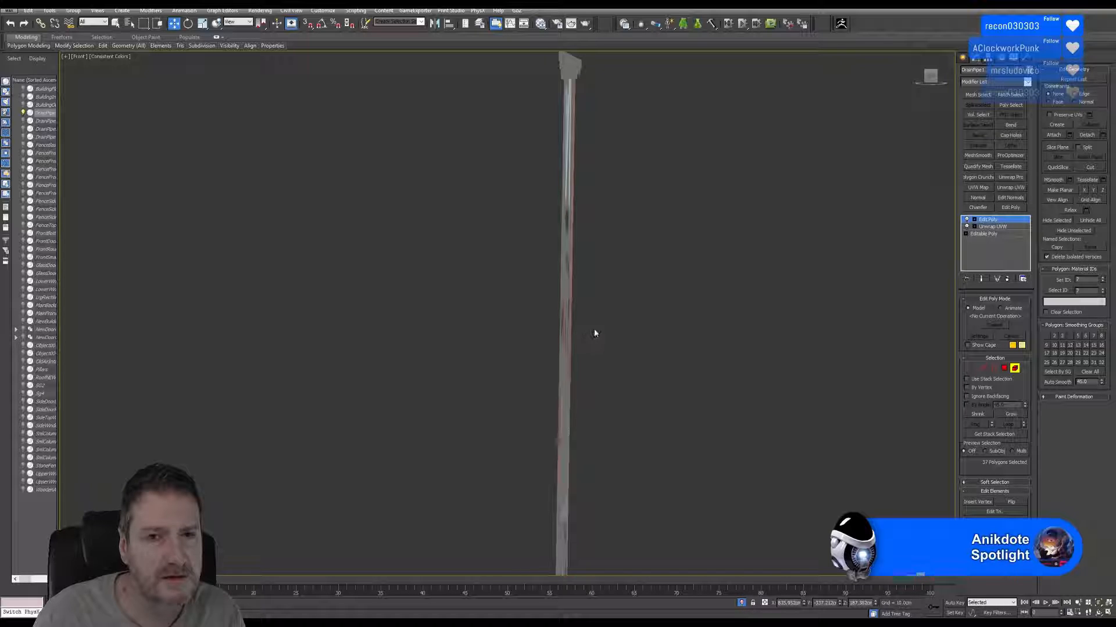
pyautogui.moveTo(650, 321); pyautogui.dragTo(620, 291, button='middle')
pyautogui.click(1014, 369)
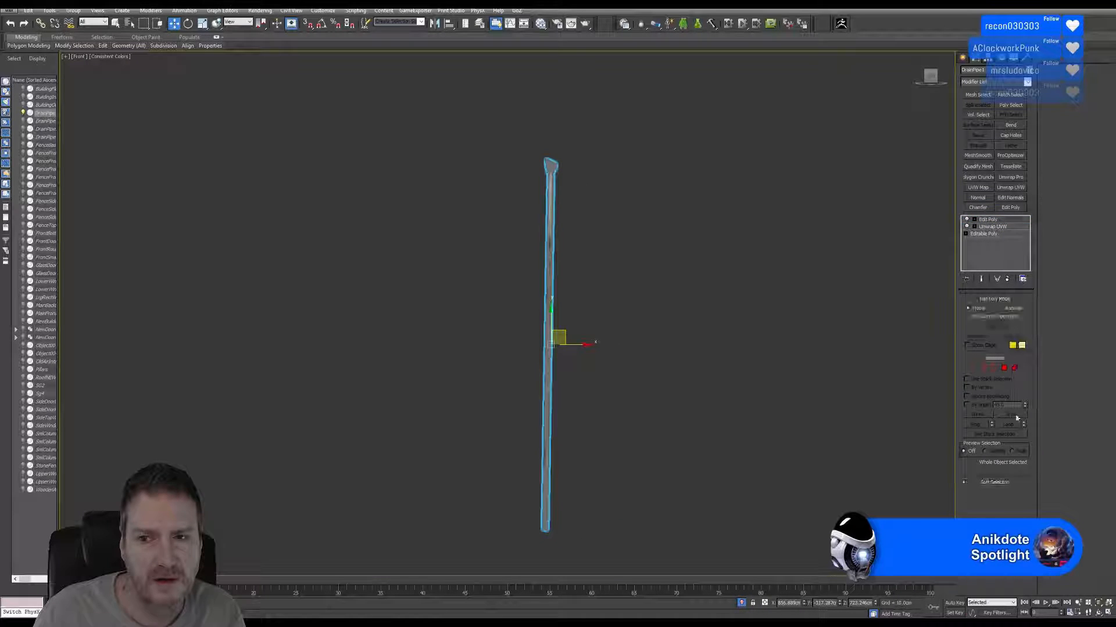
pyautogui.hotkey('alt', 'w')
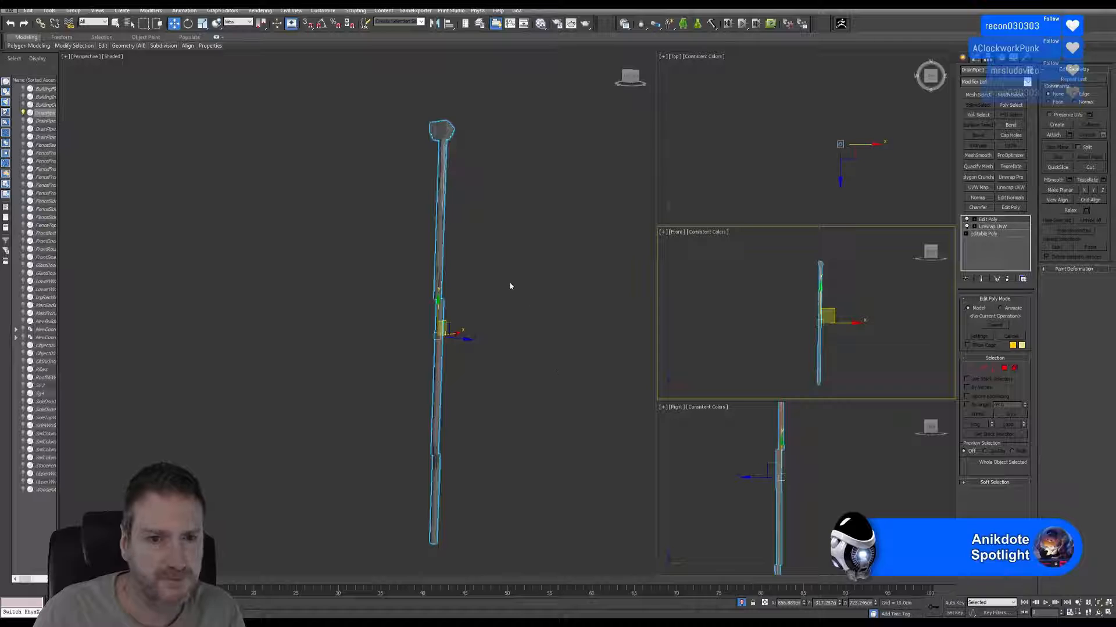
# Select the middle pipe section as an element and align it horizontally with the upper section in the Right view.
pyautogui.keyDown('alt'); pyautogui.moveTo(510, 285); pyautogui.dragTo(483, 316, button='middle'); pyautogui.keyUp('alt')
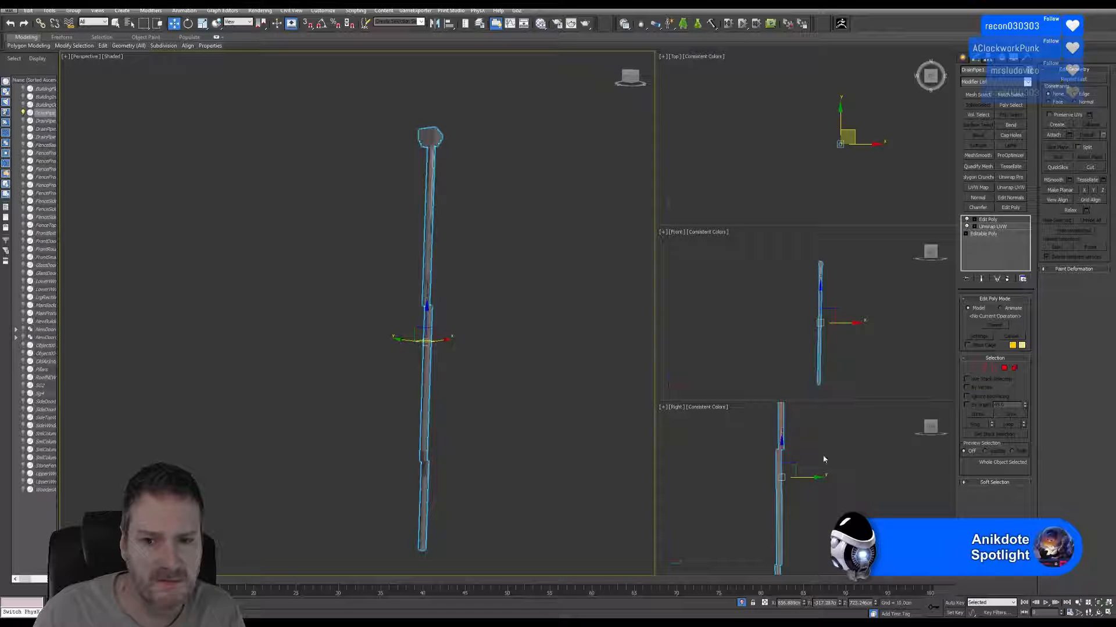
pyautogui.middleClick(822, 448)
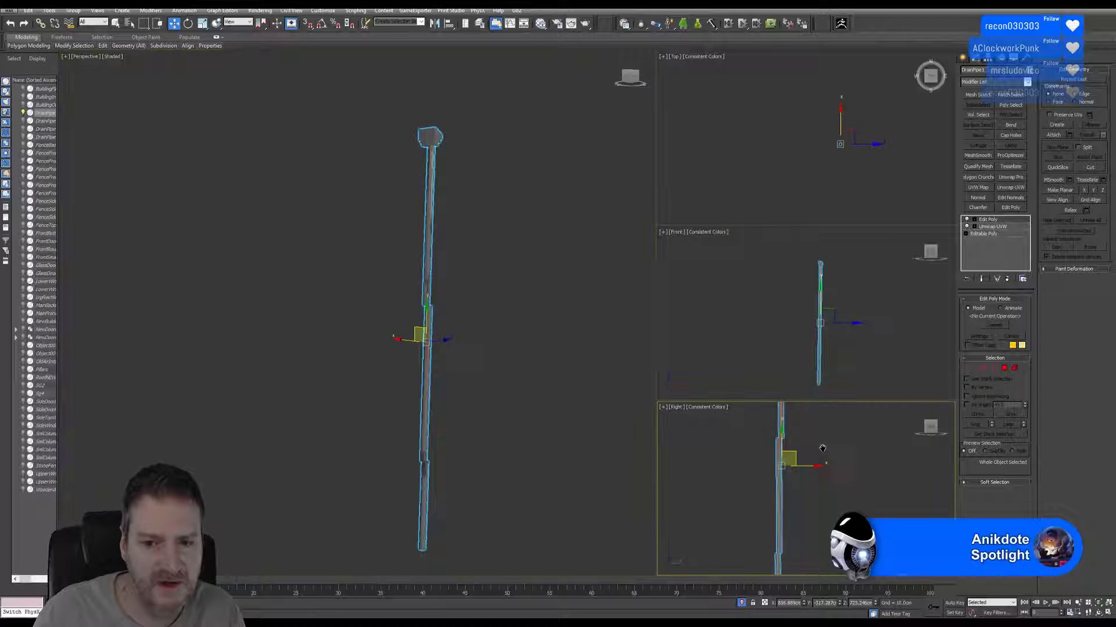
pyautogui.click(1107, 613)
pyautogui.moveTo(534, 290); pyautogui.dragTo(555, 312, button='middle')
pyautogui.press('5')
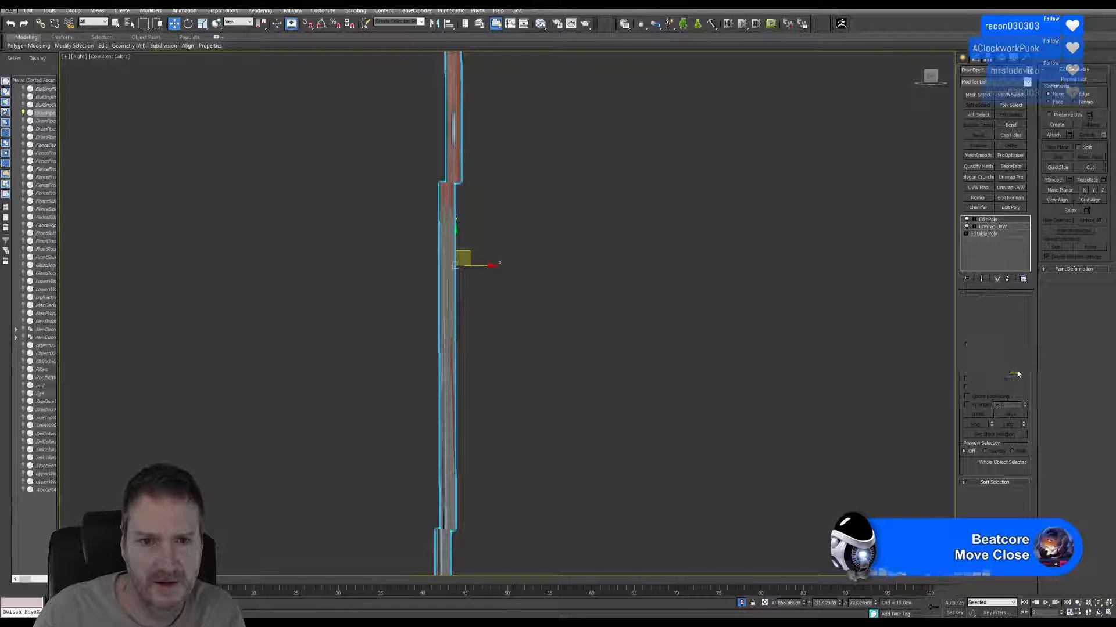
pyautogui.moveTo(511, 316); pyautogui.dragTo(406, 310)
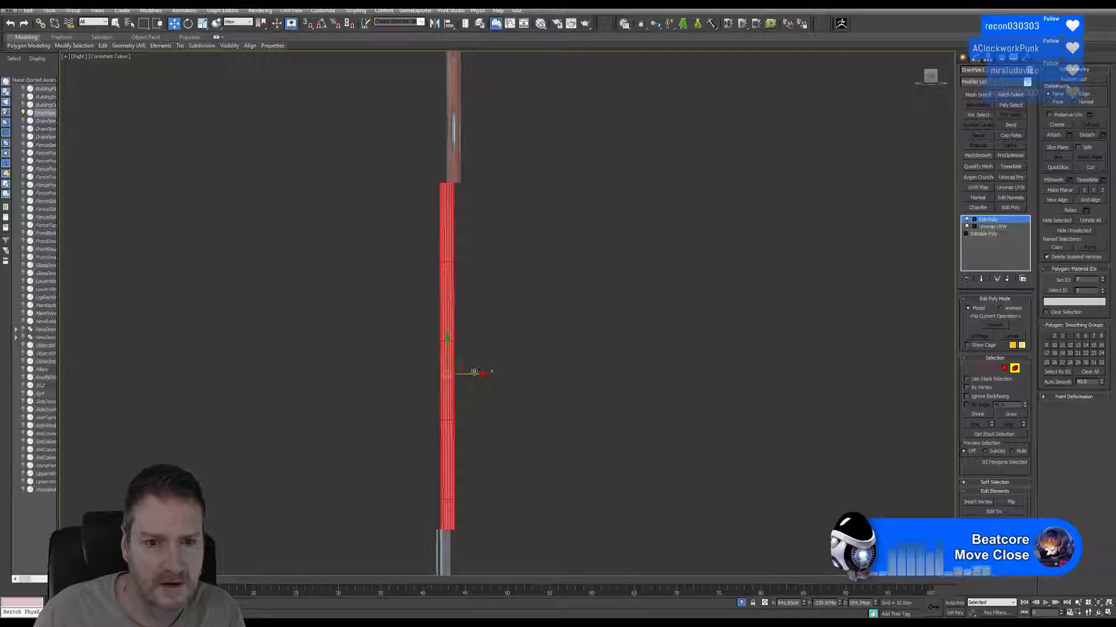
pyautogui.moveTo(476, 372); pyautogui.dragTo(481, 371)
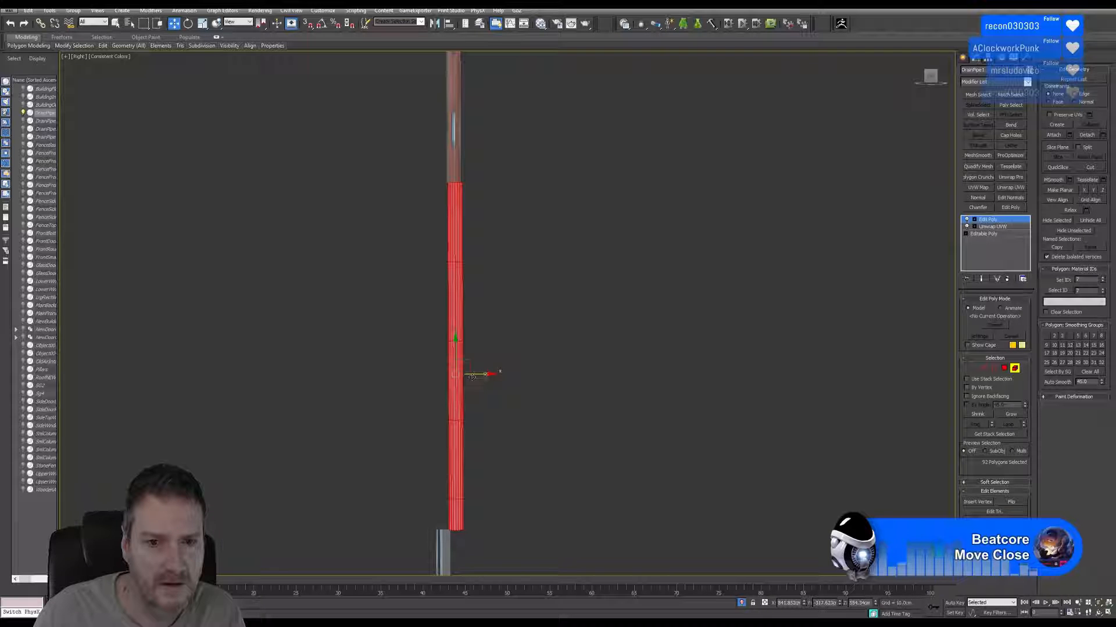
pyautogui.scroll(2, 481, 373)
pyautogui.moveTo(472, 374); pyautogui.dragTo(470, 374)
# Align the lowest pipe section horizontally with the middle section in the Right view and leave element editing.
pyautogui.moveTo(570, 438); pyautogui.dragTo(568, 156, button='middle')
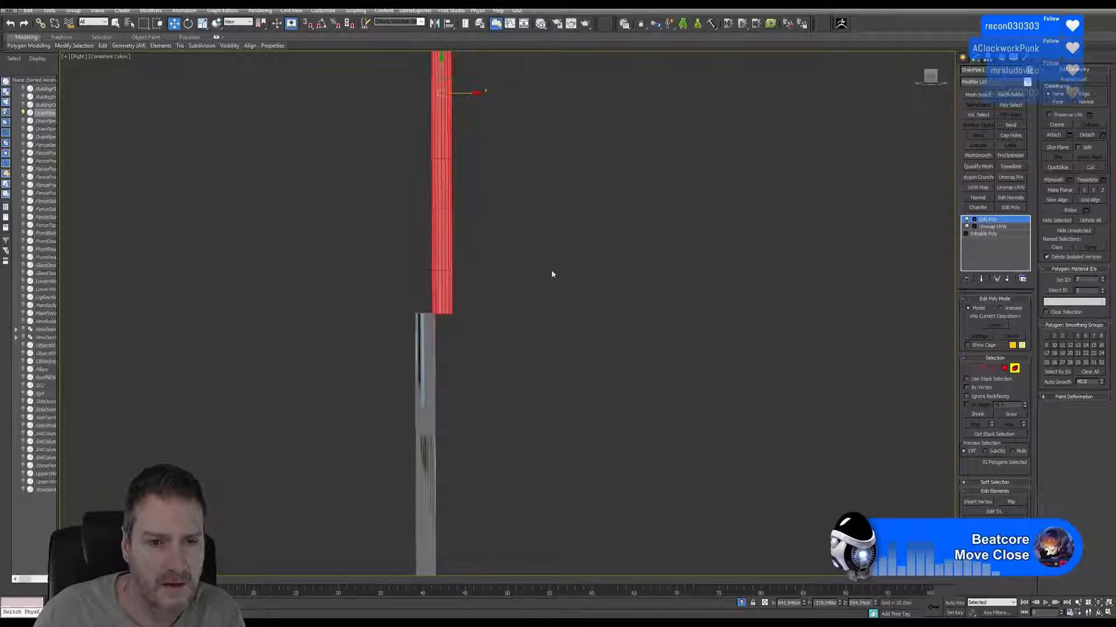
pyautogui.moveTo(473, 351); pyautogui.dragTo(379, 403)
pyautogui.moveTo(453, 428); pyautogui.dragTo(465, 426)
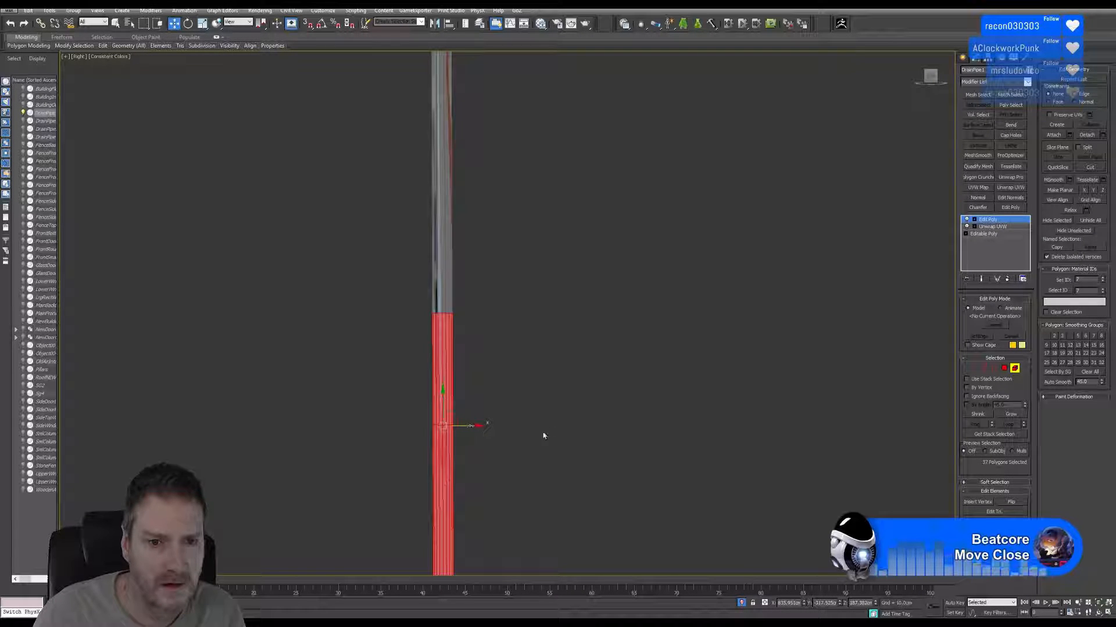
pyautogui.scroll(-3, 546, 422)
pyautogui.moveTo(607, 325); pyautogui.dragTo(593, 360, button='middle')
pyautogui.scroll(-3, 592, 363)
pyautogui.moveTo(600, 320); pyautogui.dragTo(565, 364, button='middle')
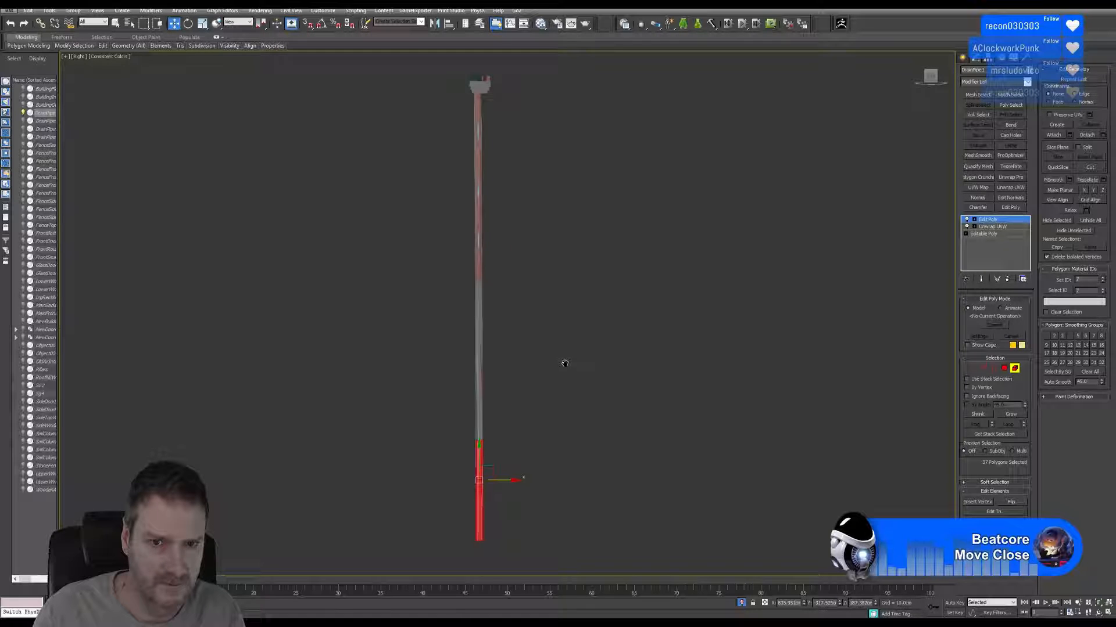
pyautogui.click(1014, 368)
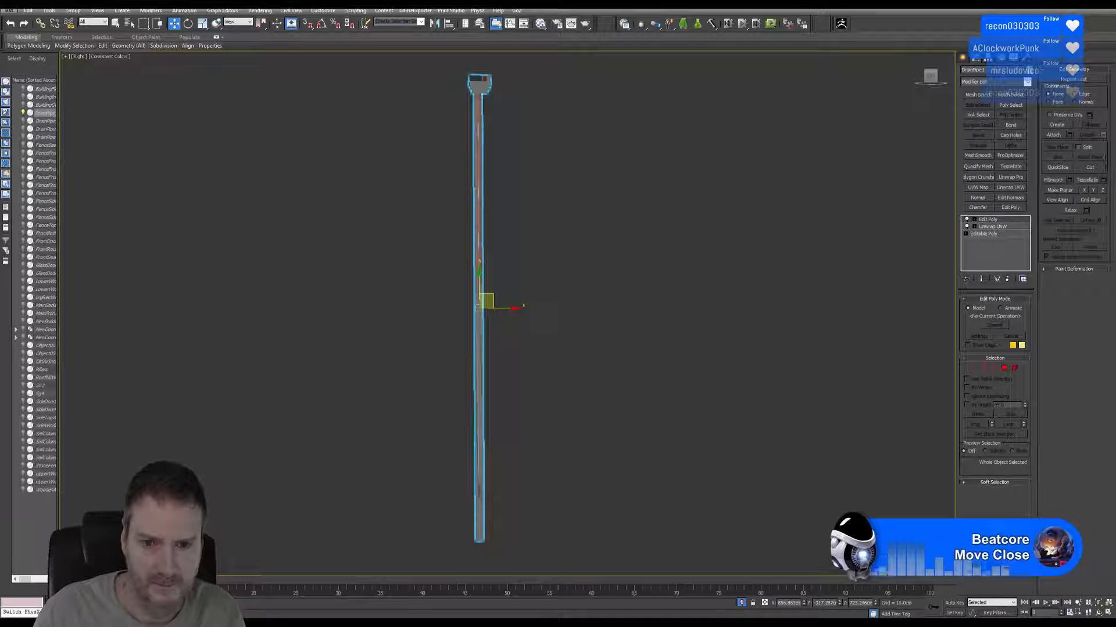
# Examine the realigned drainpipe from several angles in the Perspective view, including the joint between shaft and hopper head.
pyautogui.click(1108, 613)
pyautogui.moveTo(478, 332); pyautogui.dragTo(461, 340, button='middle')
pyautogui.click(1097, 613)
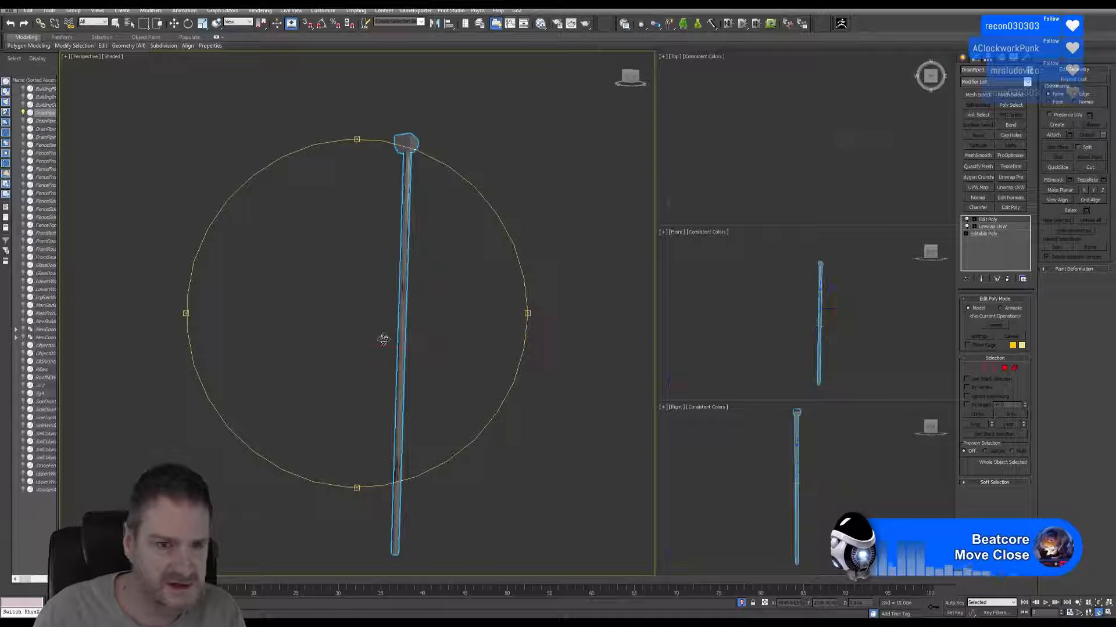
pyautogui.moveTo(456, 341); pyautogui.dragTo(361, 296)
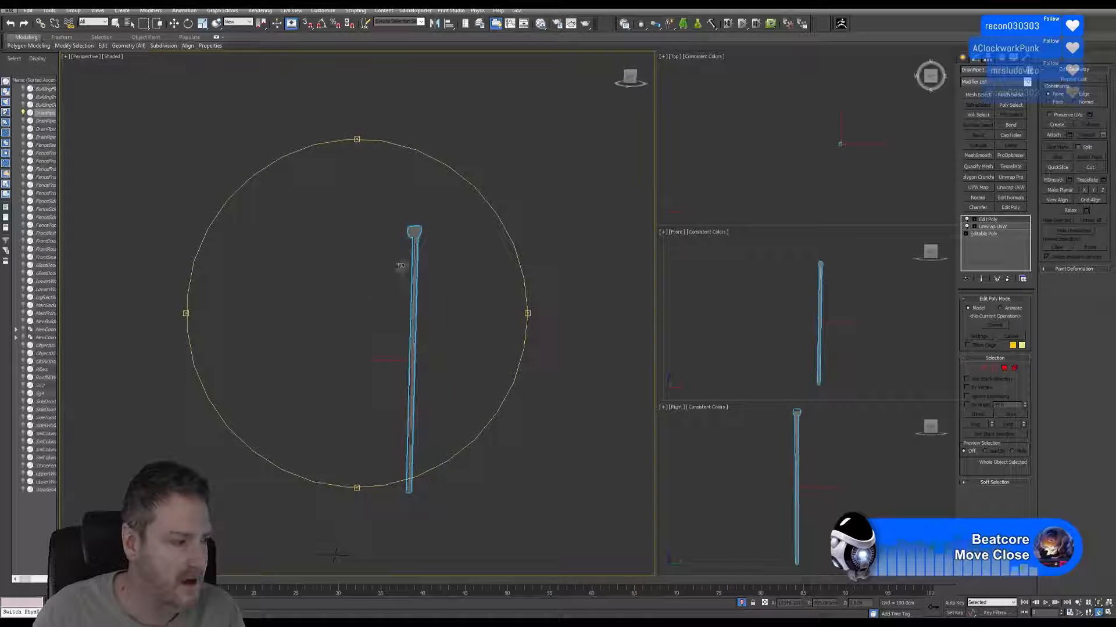
pyautogui.scroll(5, 399, 265)
pyautogui.moveTo(439, 259); pyautogui.dragTo(570, 257)
pyautogui.moveTo(435, 194); pyautogui.dragTo(423, 229, button='middle')
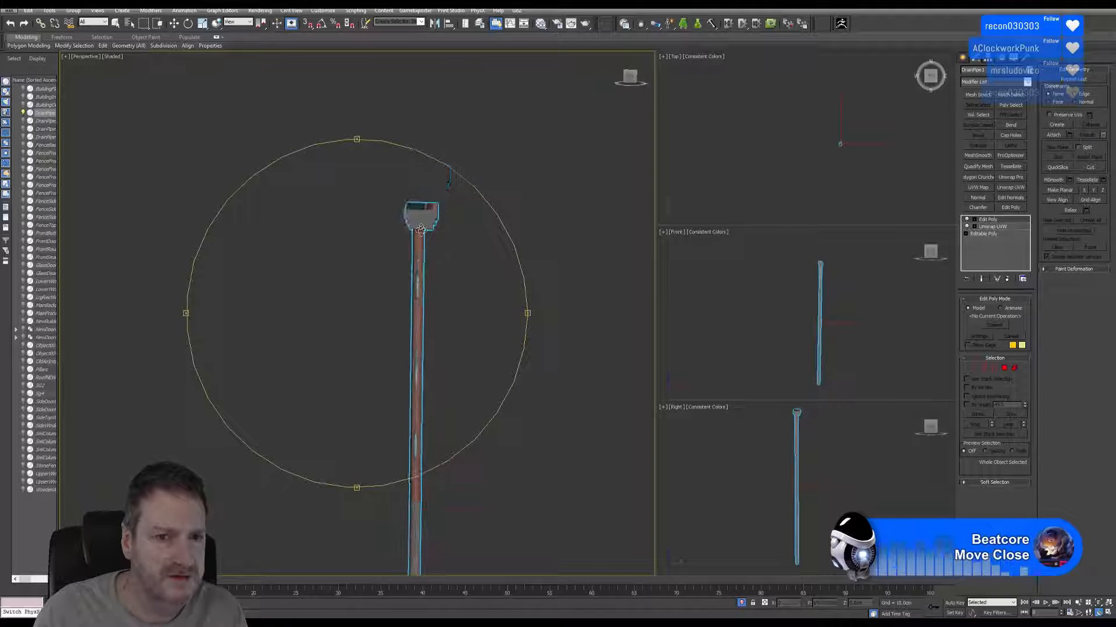
pyautogui.scroll(5, 423, 229)
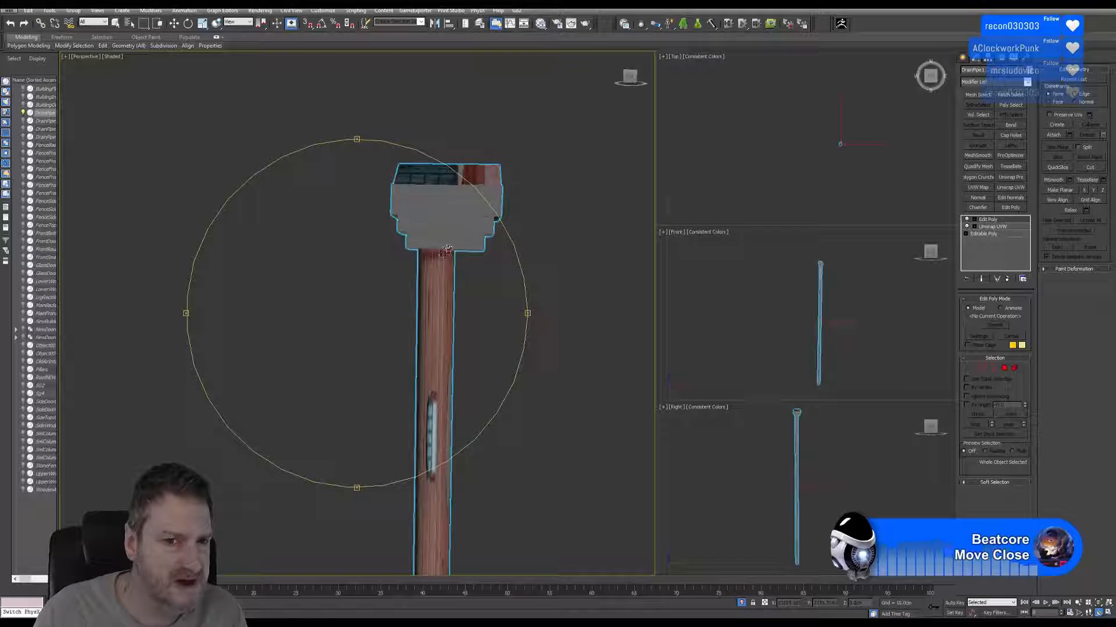
# Select the hopper head as an element and move it horizontally in the Right view to centre it over the pipe shaft.
pyautogui.click(174, 23)
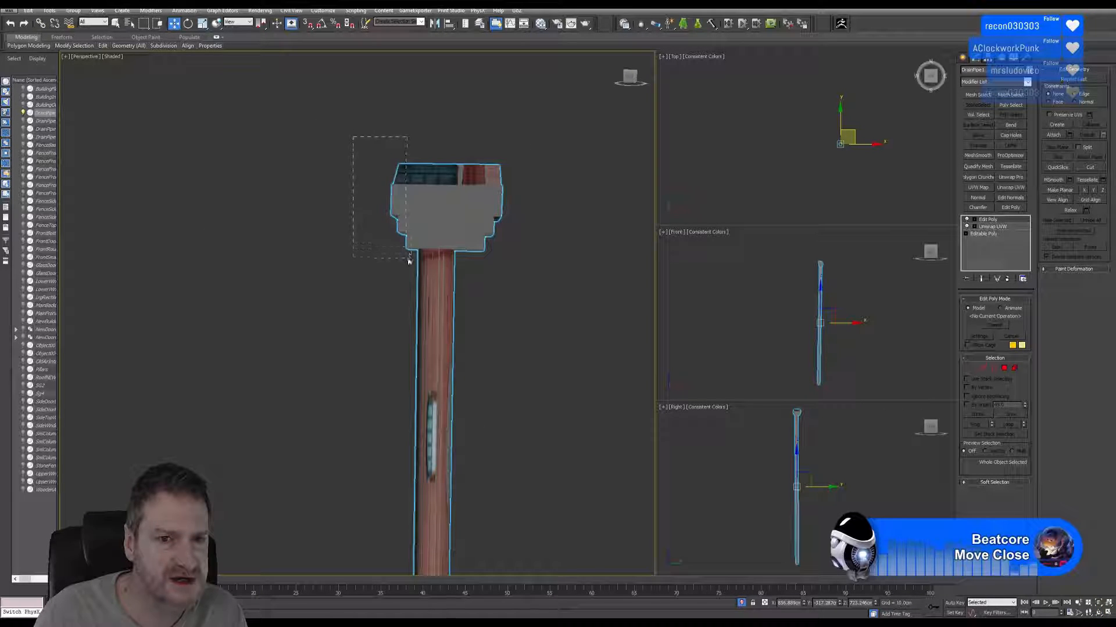
pyautogui.moveTo(409, 262); pyautogui.dragTo(410, 242)
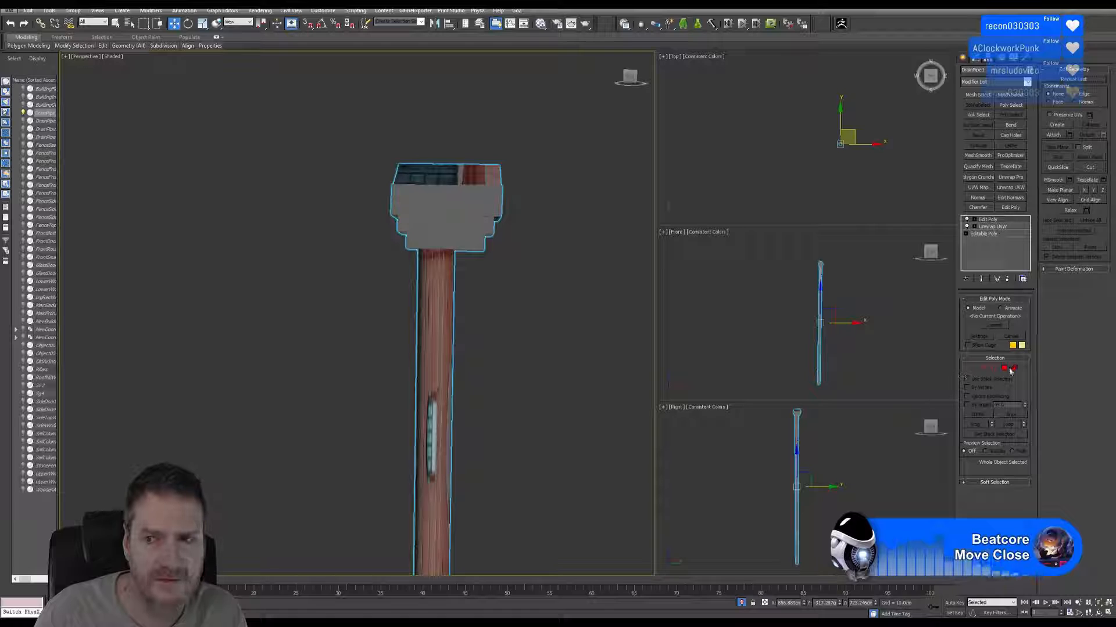
pyautogui.click(1013, 368)
pyautogui.moveTo(372, 145); pyautogui.dragTo(413, 259)
pyautogui.scroll(8, 798, 441)
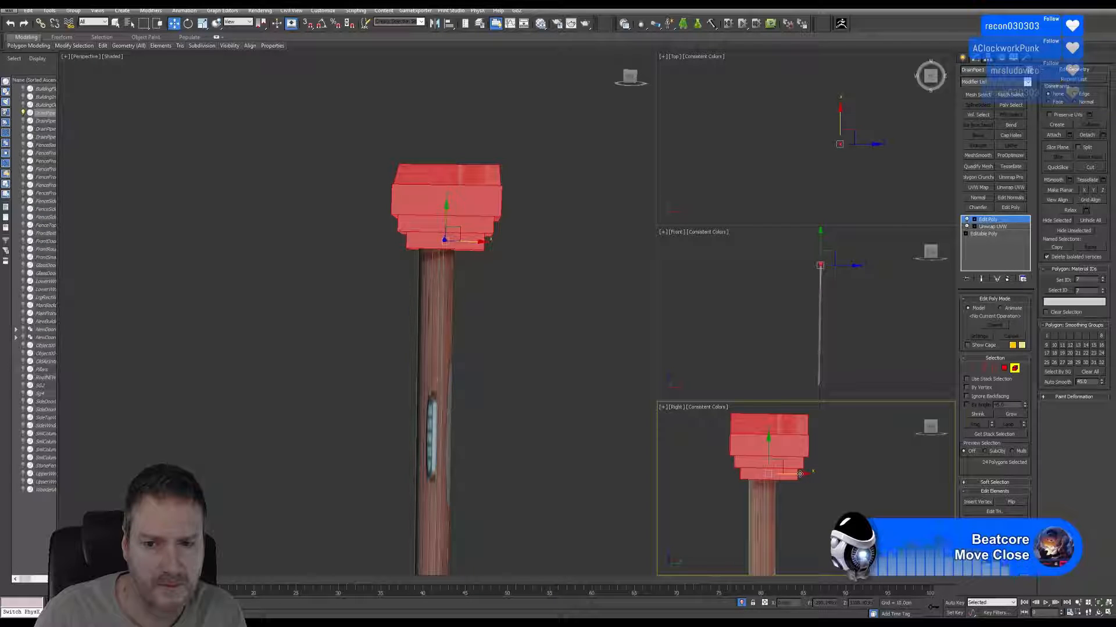
pyautogui.moveTo(800, 474); pyautogui.dragTo(794, 475)
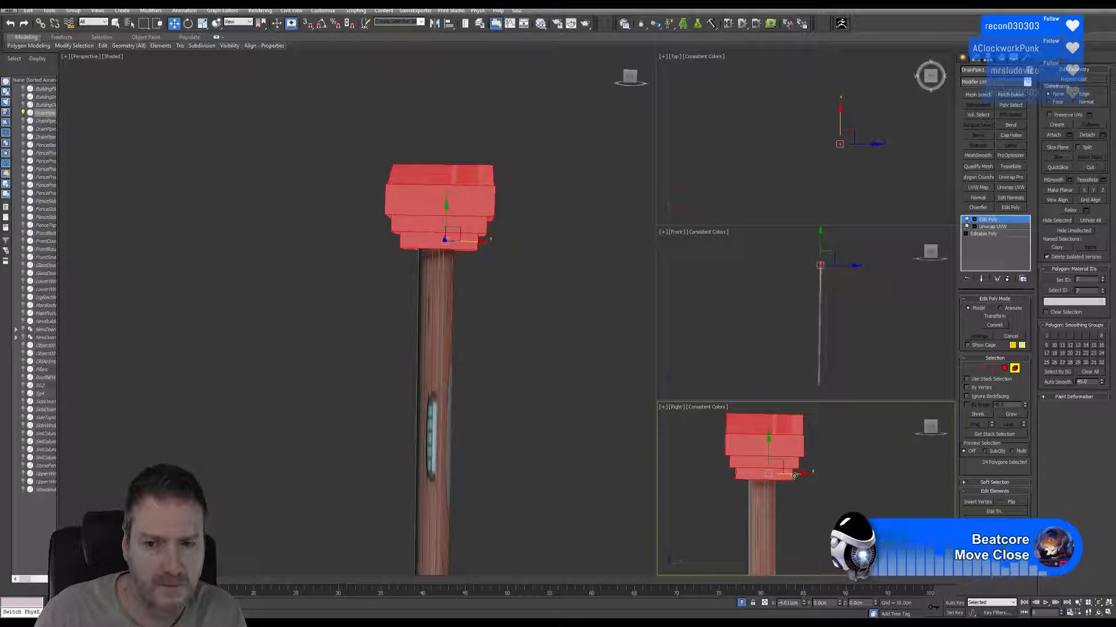
# Move the selected hopper head horizontally in the Front view to centre it over the pipe shaft.
pyautogui.scroll(5, 825, 314)
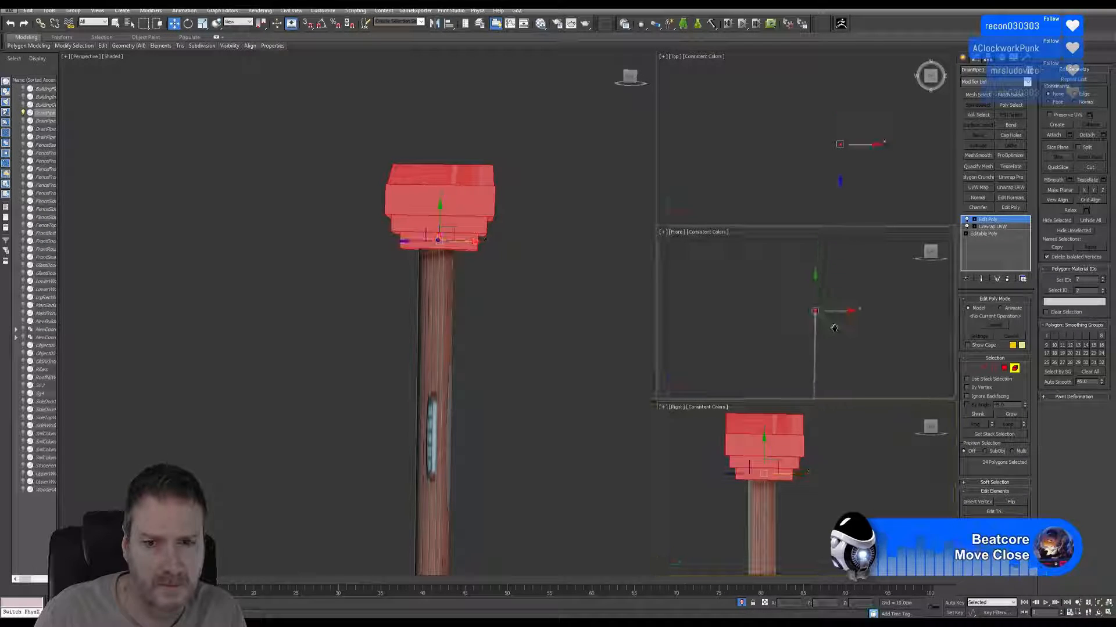
pyautogui.scroll(4, 828, 332)
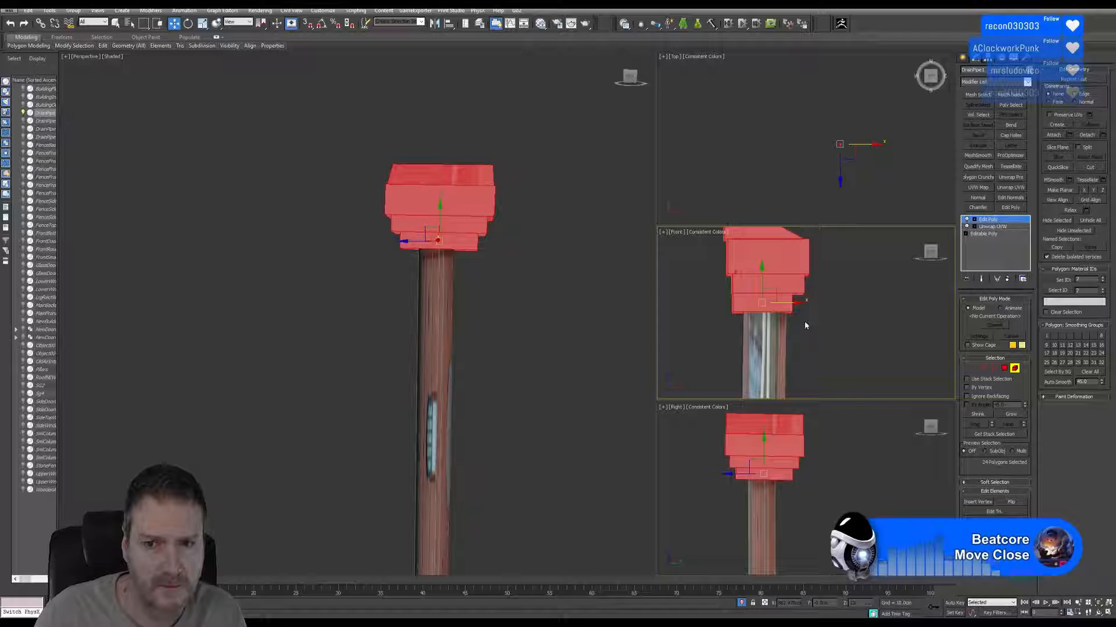
pyautogui.moveTo(785, 304); pyautogui.dragTo(789, 303)
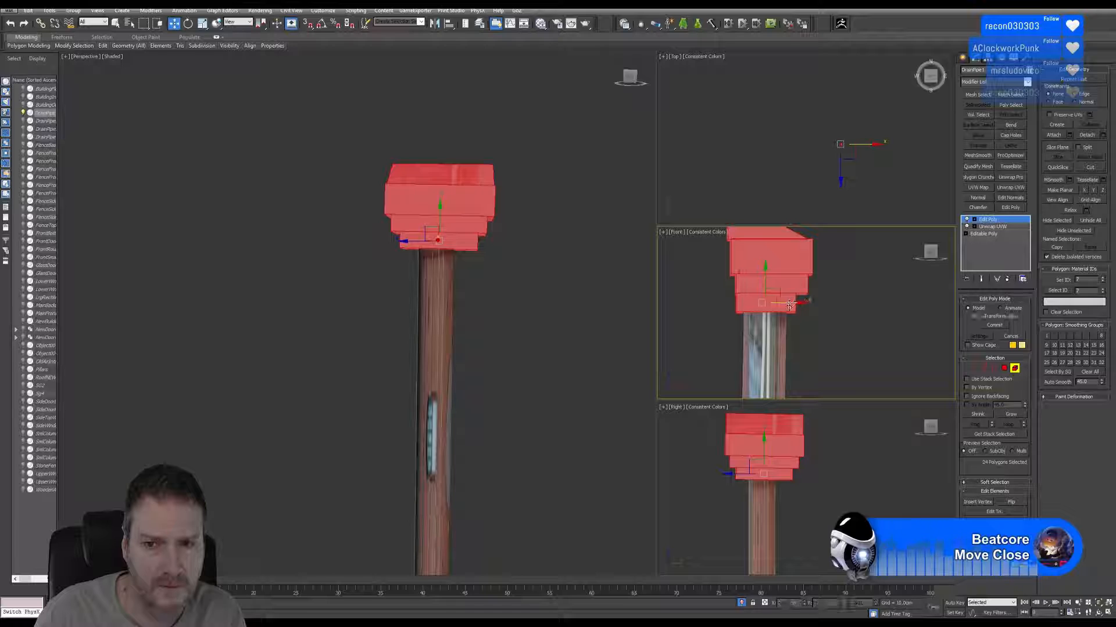
# Fine-tune the hopper head's horizontal position over the pipe shaft in the Right view and leave element editing.
pyautogui.moveTo(813, 483); pyautogui.dragTo(800, 472, button='middle')
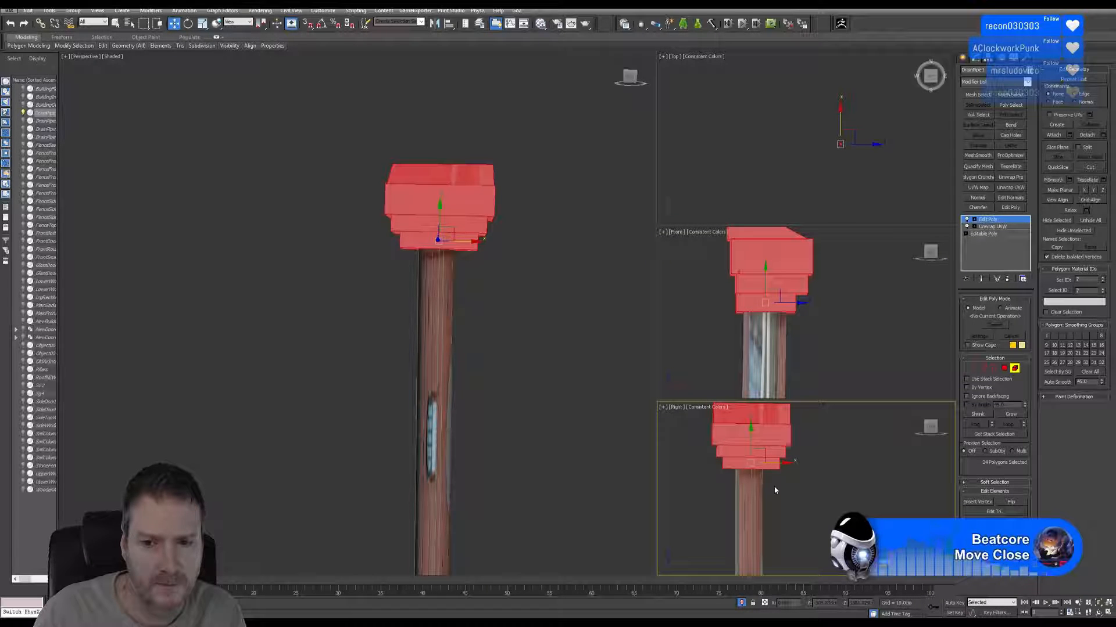
pyautogui.scroll(2, 772, 488)
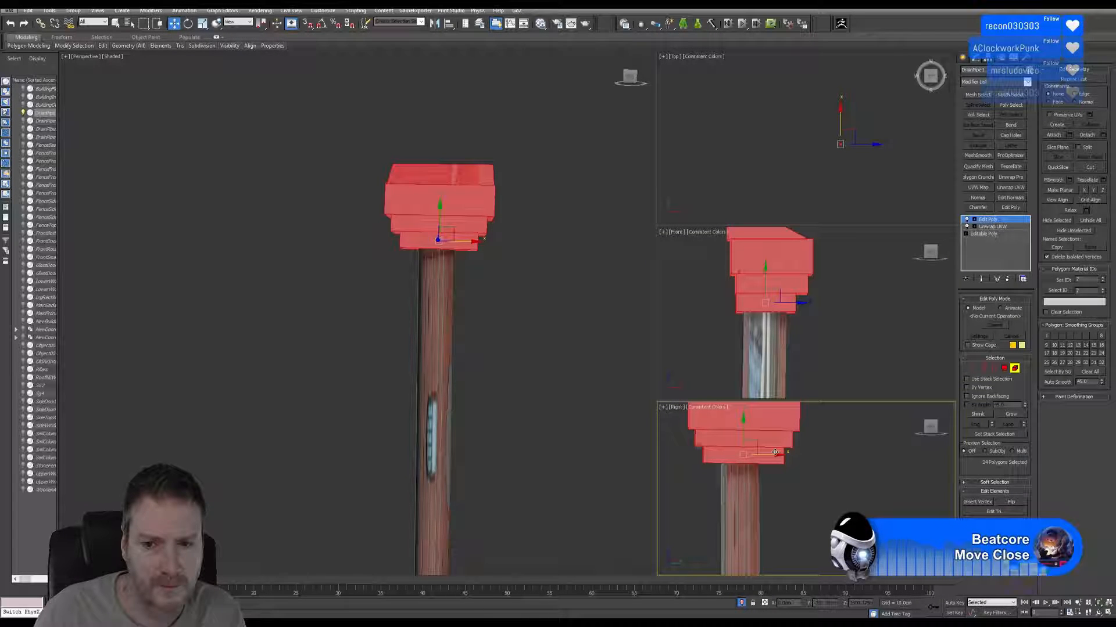
pyautogui.moveTo(775, 452); pyautogui.dragTo(769, 452)
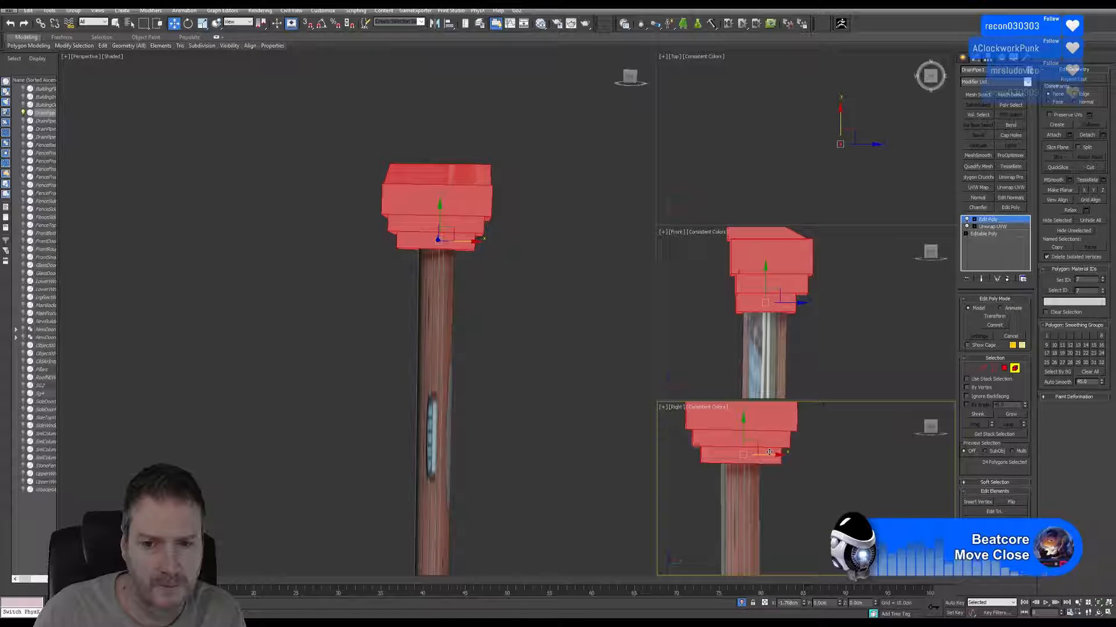
pyautogui.moveTo(545, 391); pyautogui.dragTo(529, 389, button='middle')
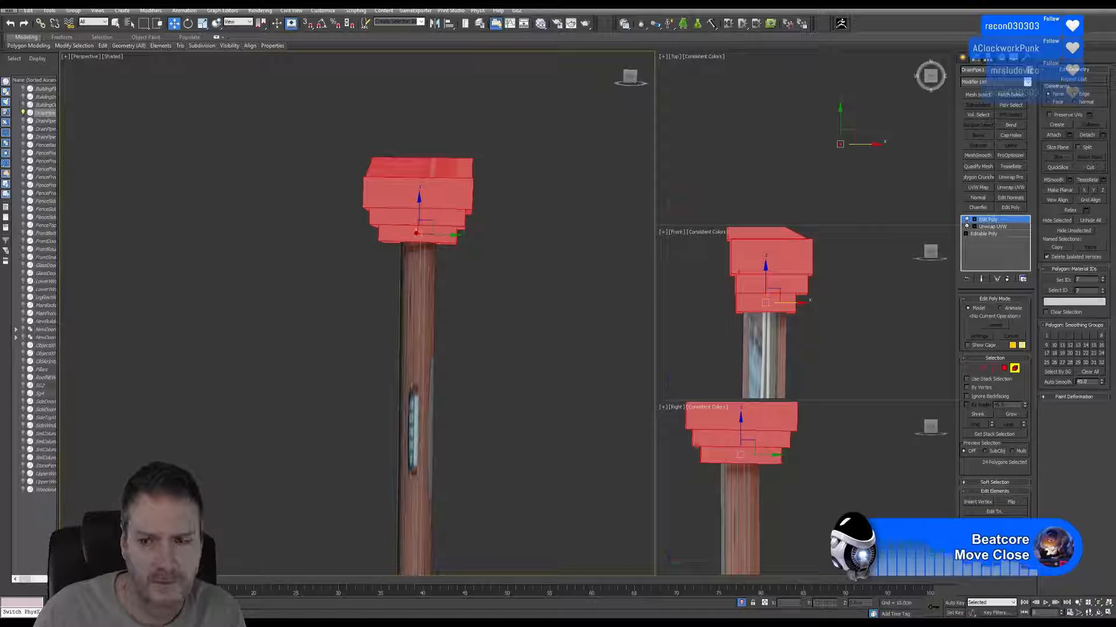
pyautogui.click(1094, 613)
pyautogui.moveTo(363, 321); pyautogui.dragTo(353, 253)
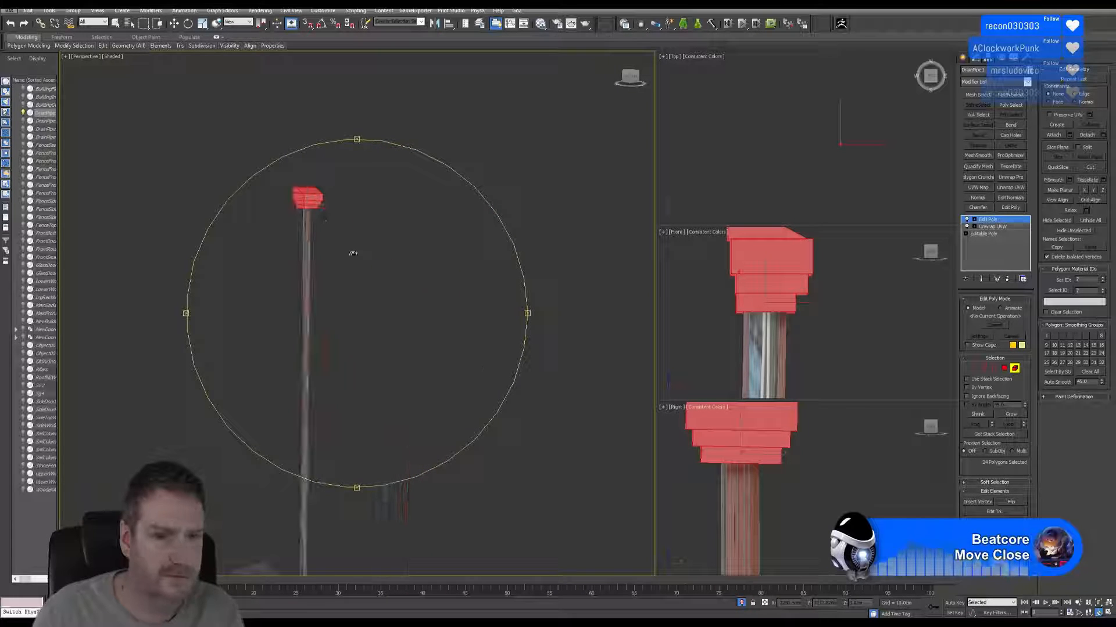
pyautogui.click(1015, 370)
# Rename the drainpipe object DrainPipe and end its isolation so the whole building is shown again.
pyautogui.scroll(-6, 832, 295)
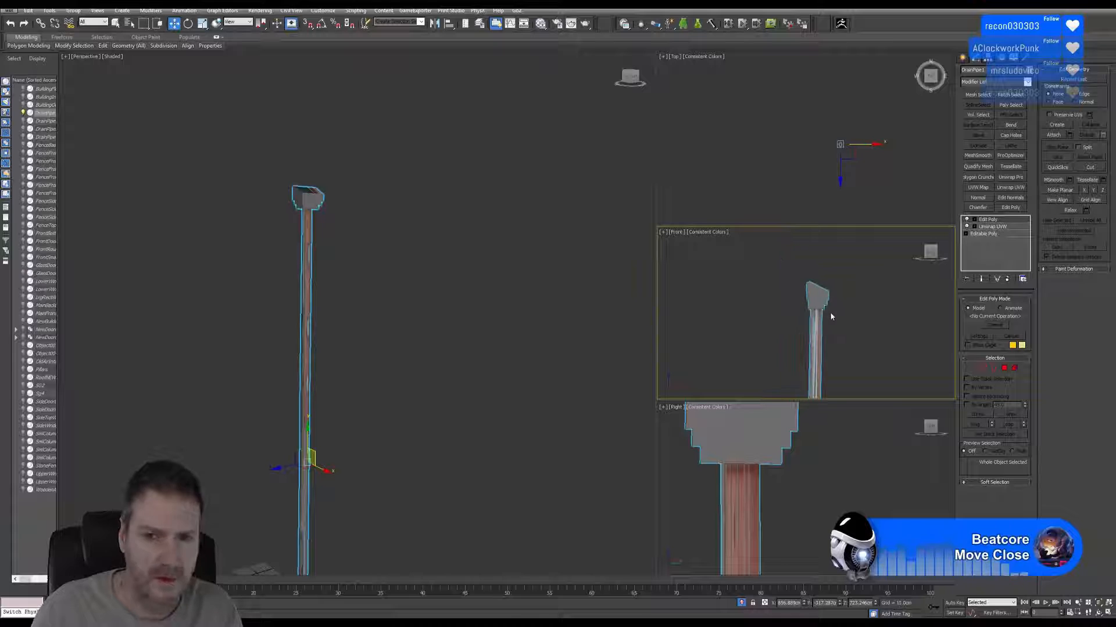
pyautogui.moveTo(316, 284); pyautogui.dragTo(375, 249, button='middle')
pyautogui.scroll(-4, 377, 239)
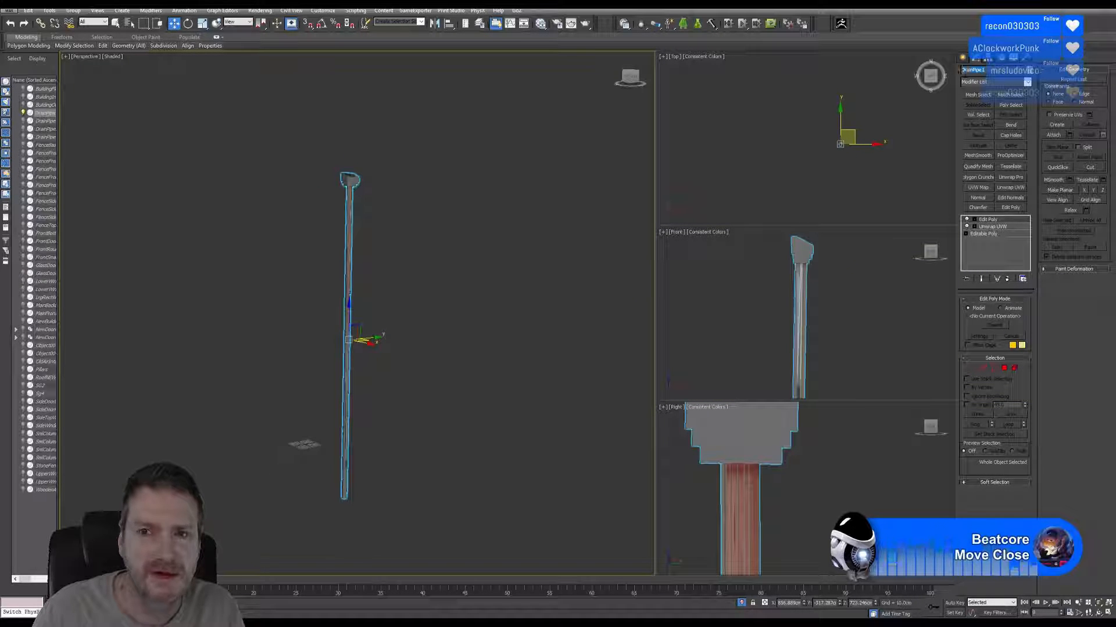
pyautogui.write('D')
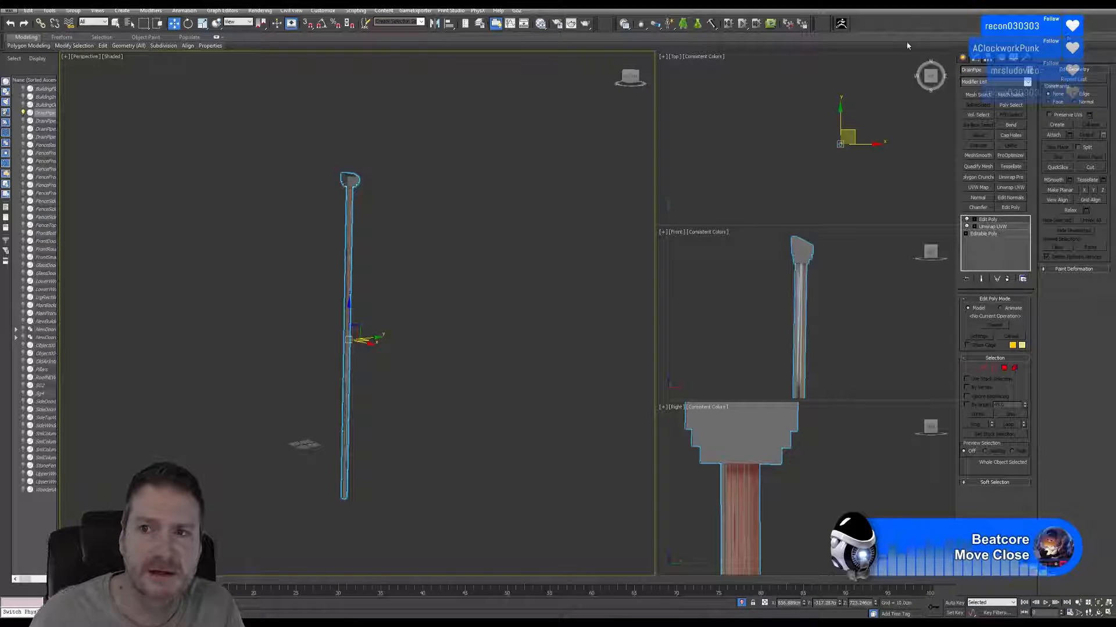
pyautogui.write('rainPipe')
pyautogui.press('Return')
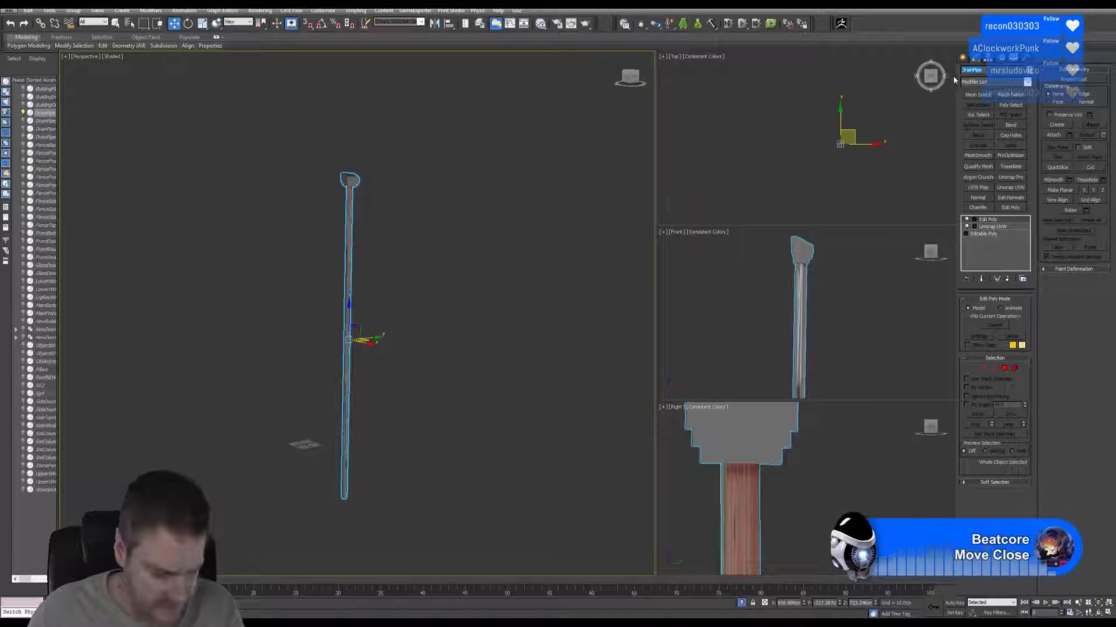
pyautogui.click(50, 10)
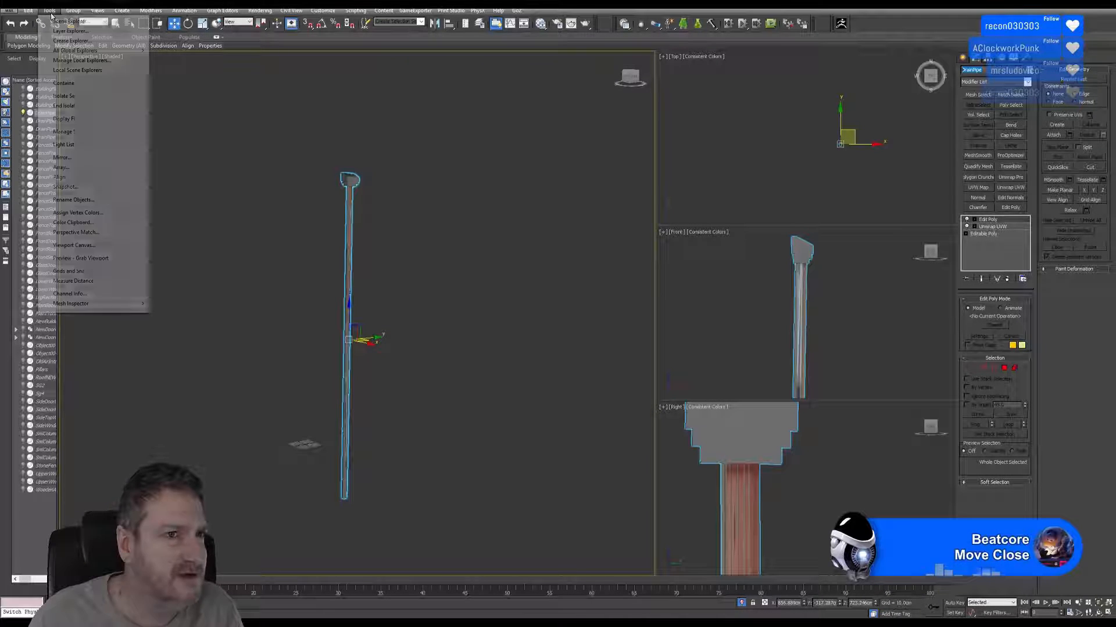
pyautogui.click(74, 108)
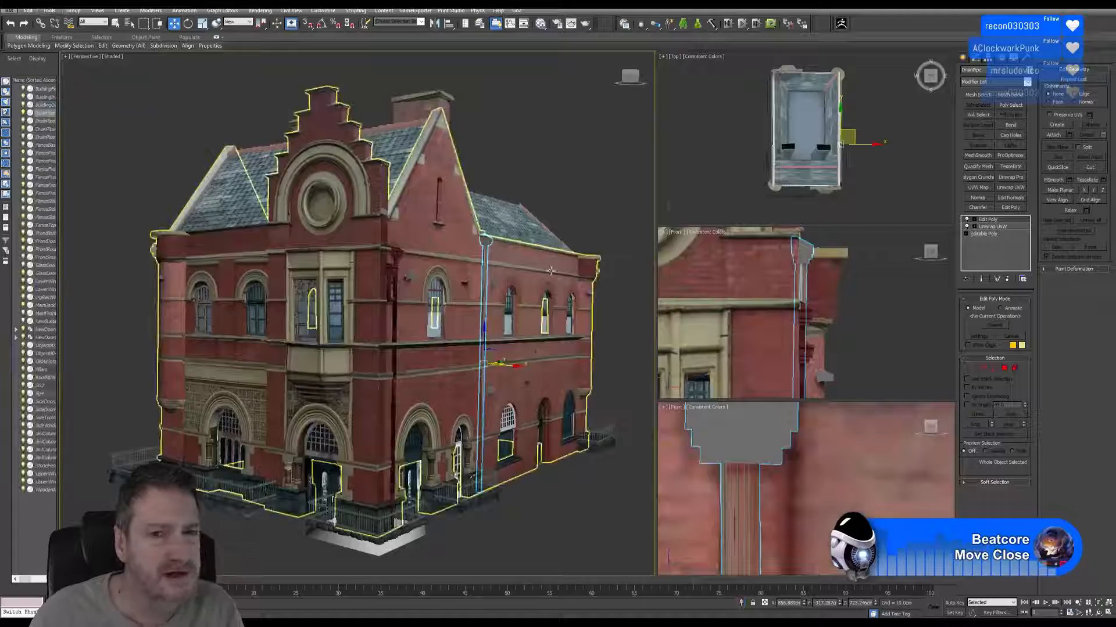
# Examine the drainpipes along the building's front and side walls from several angles and distances in the Perspective view.
pyautogui.scroll(3, 477, 169)
pyautogui.scroll(3, 477, 169)
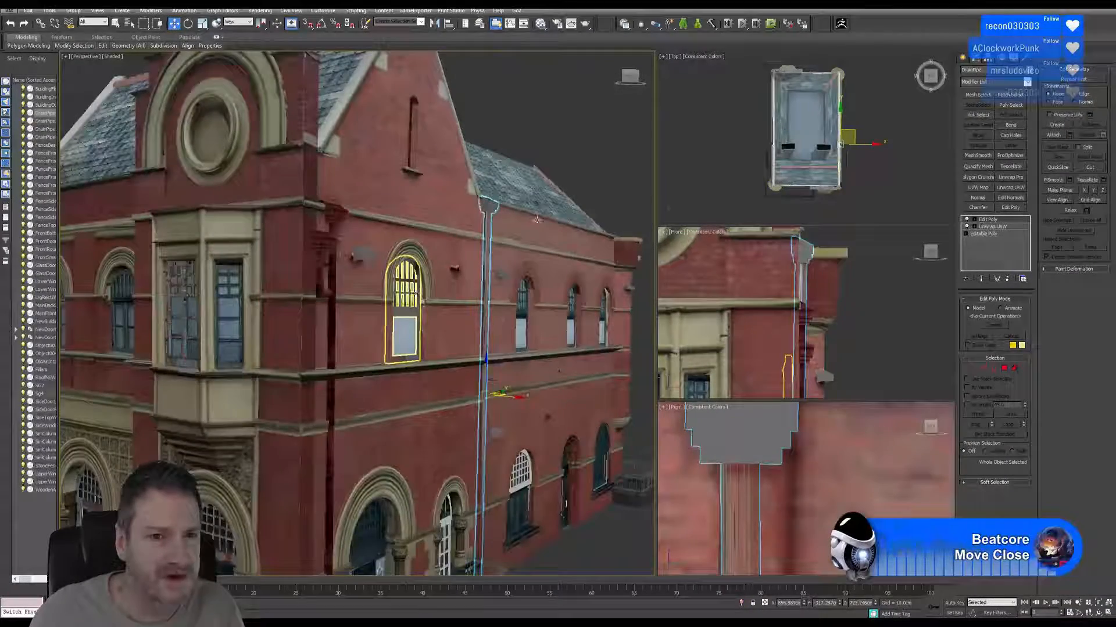
pyautogui.click(330, 235)
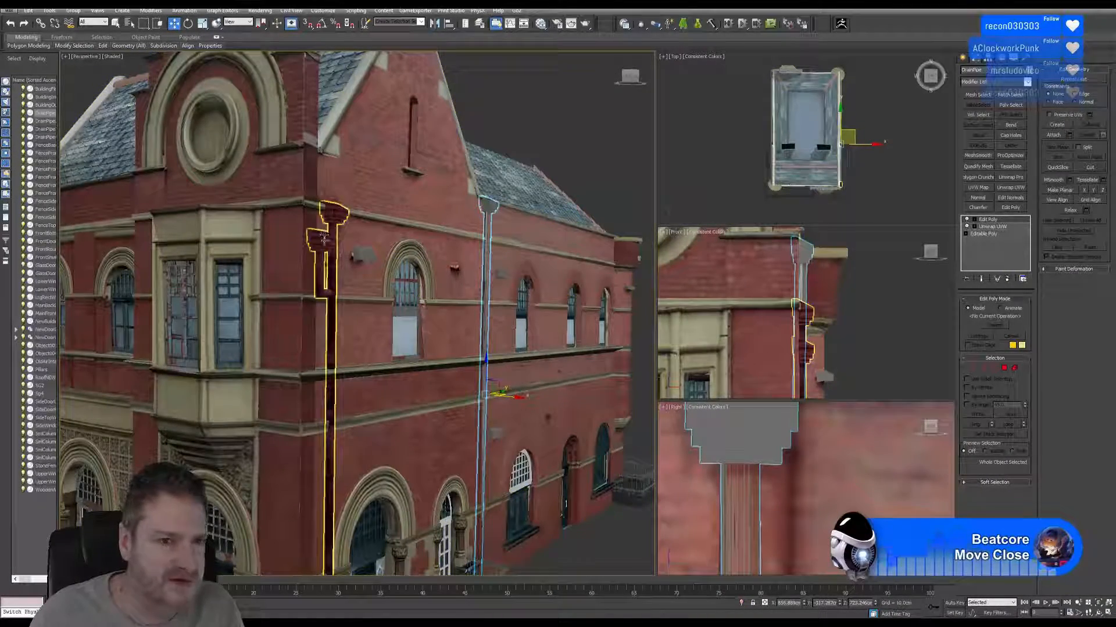
pyautogui.moveTo(423, 287); pyautogui.dragTo(434, 263, button='middle')
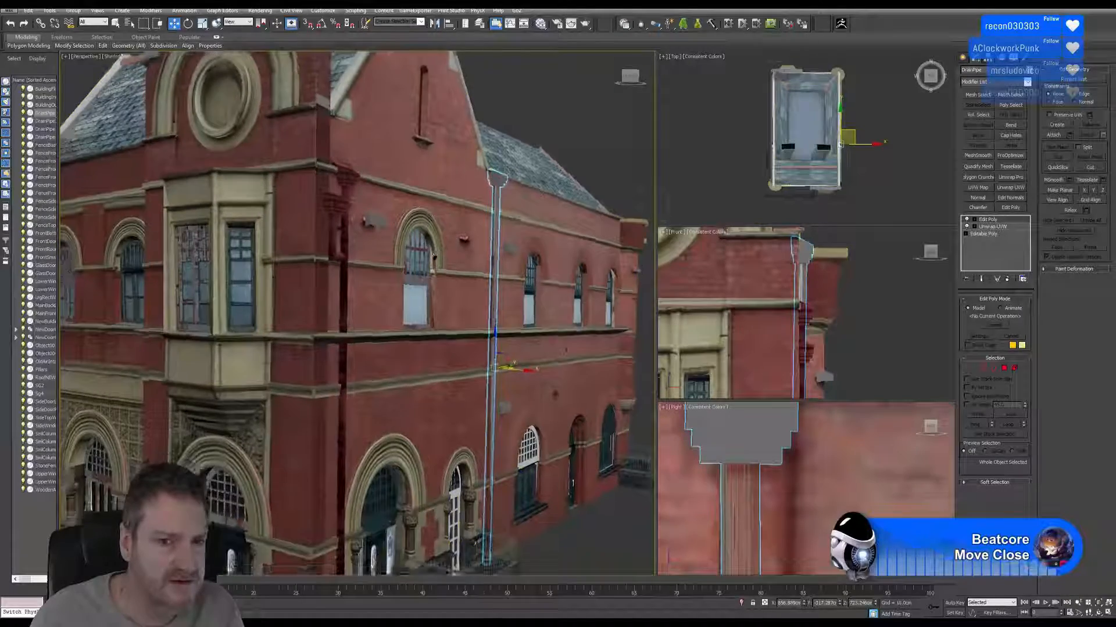
pyautogui.scroll(-3, 435, 264)
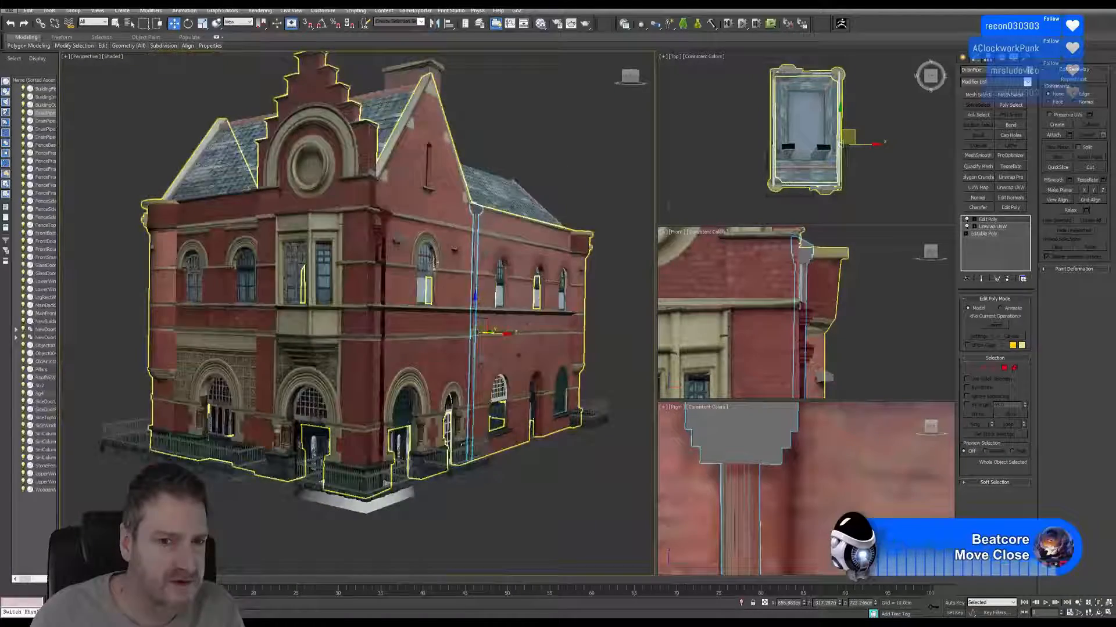
pyautogui.click(1098, 614)
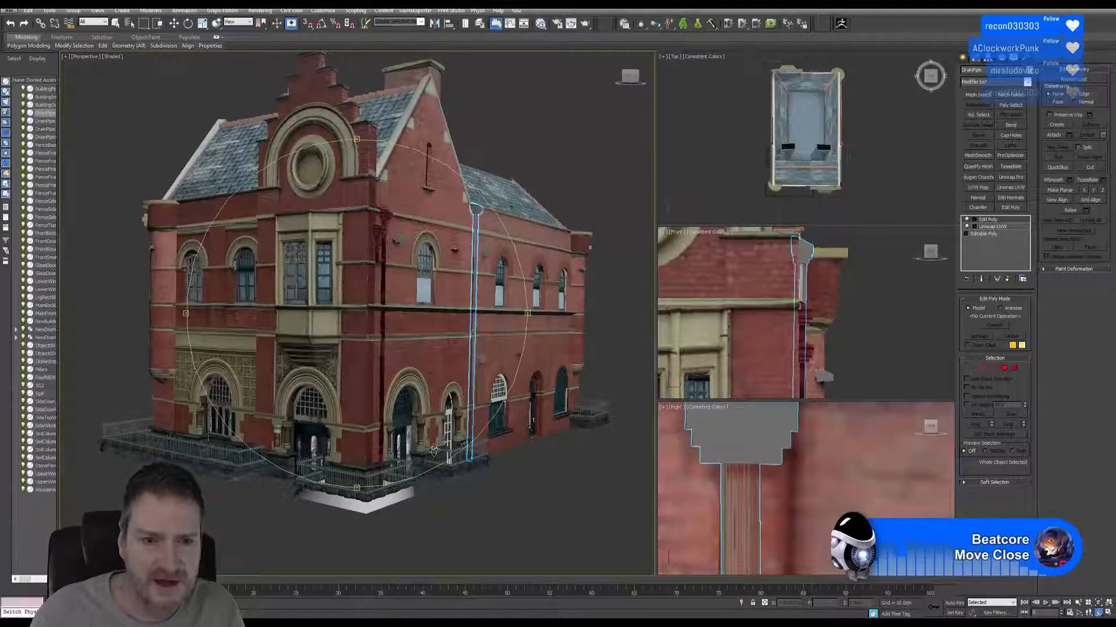
pyautogui.moveTo(393, 394); pyautogui.dragTo(414, 282)
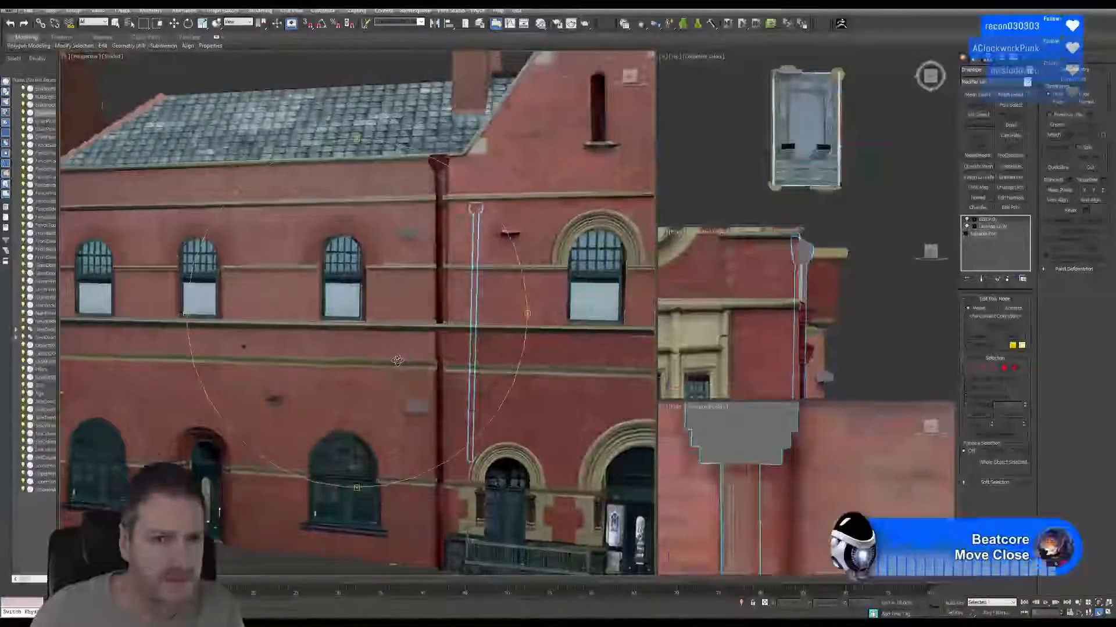
pyautogui.scroll(-3, 413, 283)
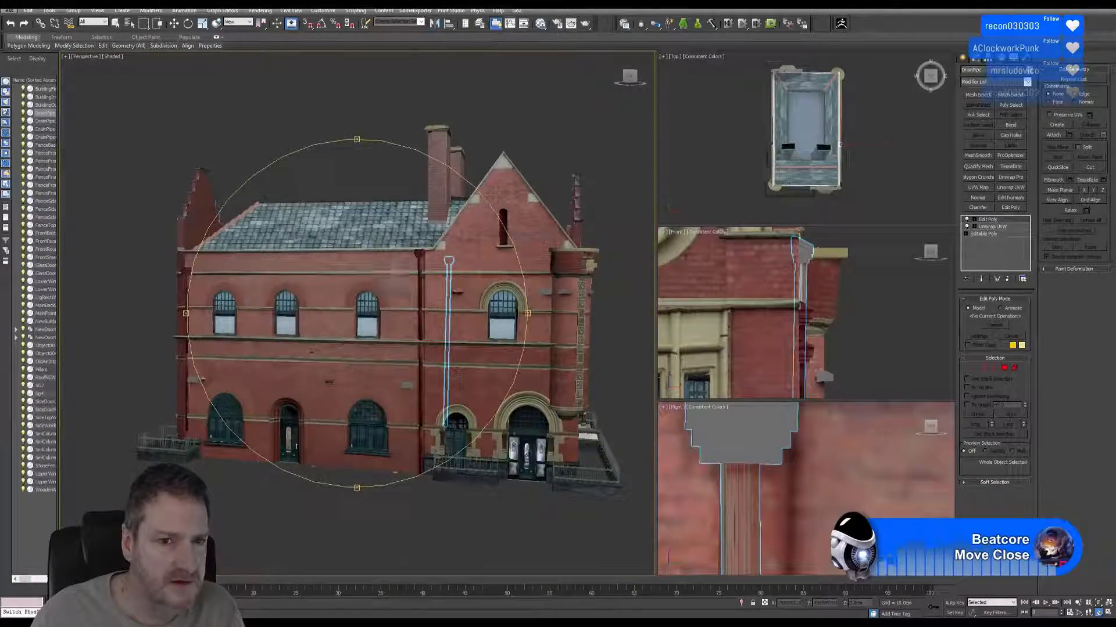
pyautogui.scroll(3, 355, 272)
pyautogui.moveTo(356, 270); pyautogui.dragTo(523, 246, button='middle')
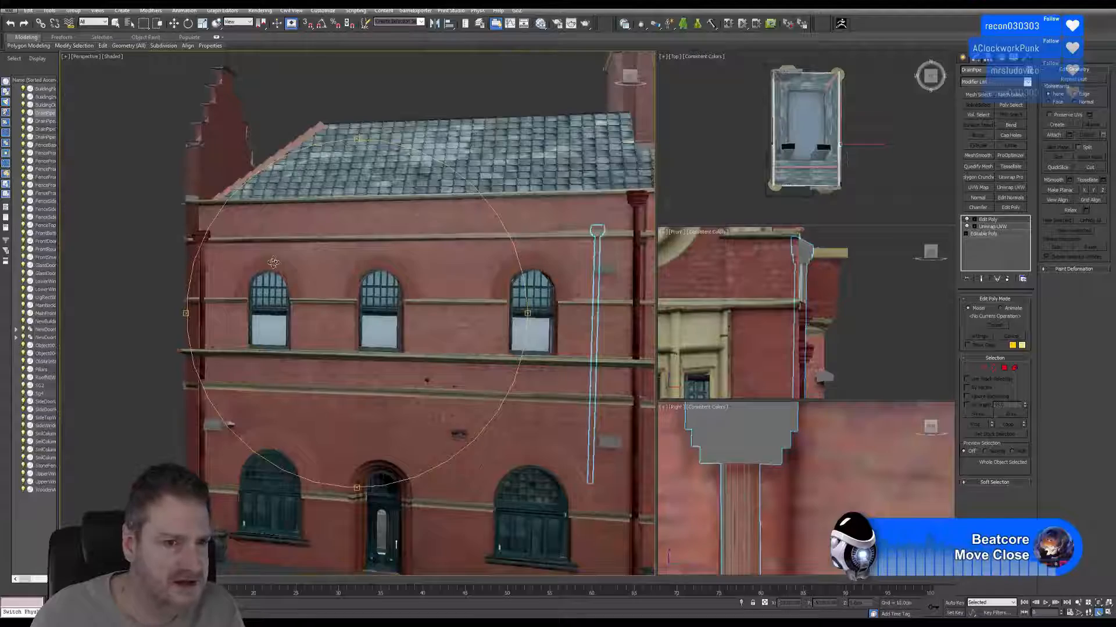
pyautogui.moveTo(273, 262); pyautogui.dragTo(291, 198, button='middle')
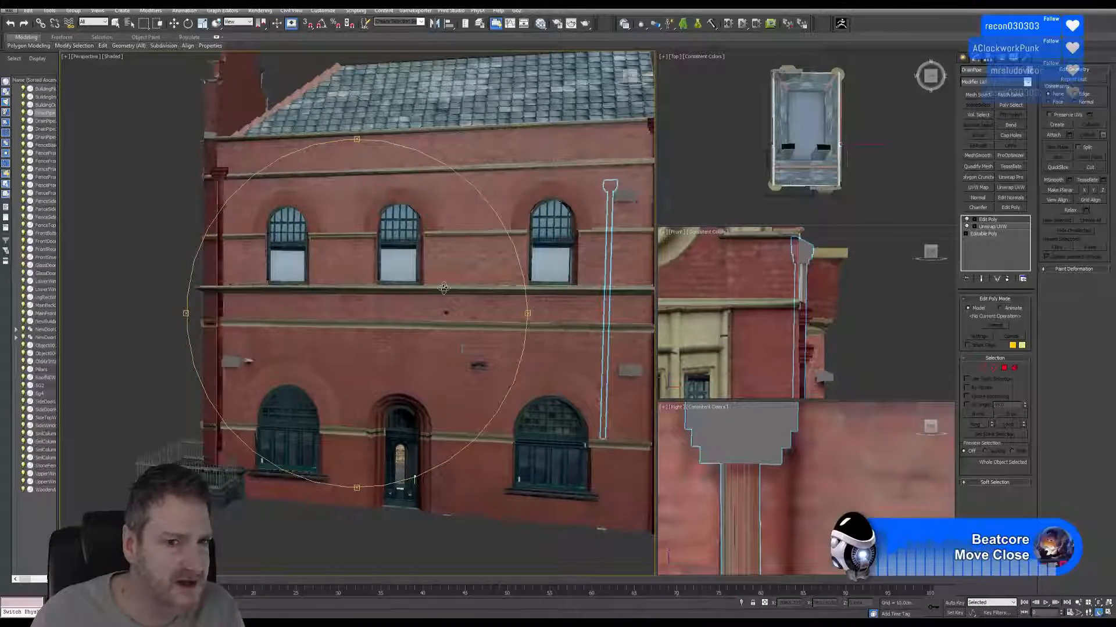
pyautogui.moveTo(465, 351); pyautogui.dragTo(328, 343, button='middle')
pyautogui.scroll(-4, 377, 310)
pyautogui.keyDown('alt'); pyautogui.moveTo(408, 319); pyautogui.dragTo(308, 317, button='middle'); pyautogui.keyUp('alt')
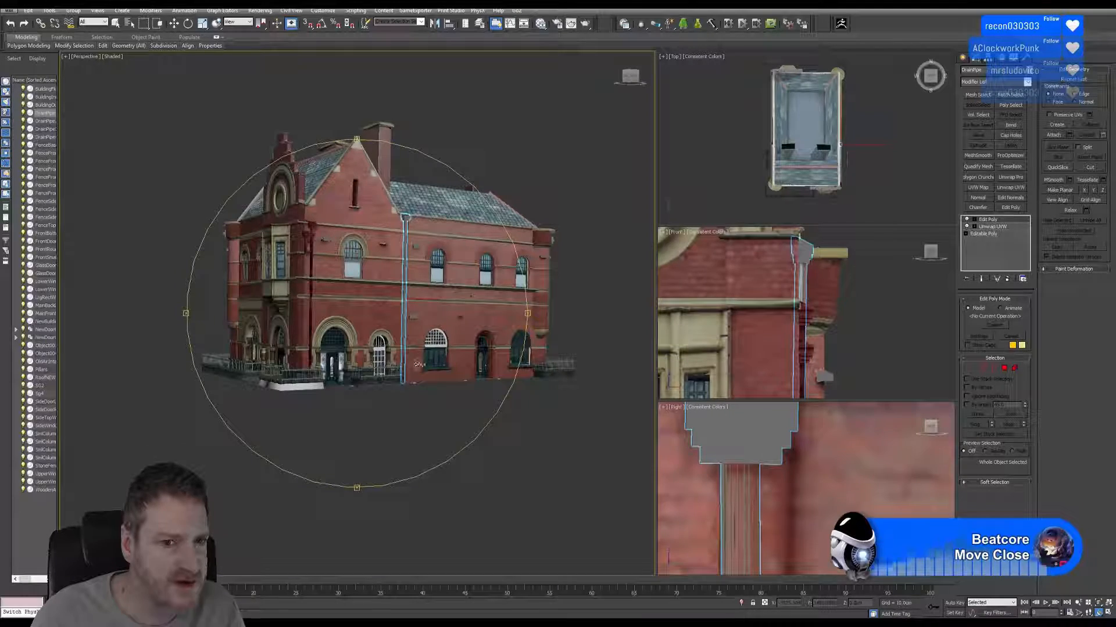
pyautogui.keyDown('alt'); pyautogui.moveTo(342, 255); pyautogui.dragTo(403, 295, button='middle'); pyautogui.keyUp('alt')
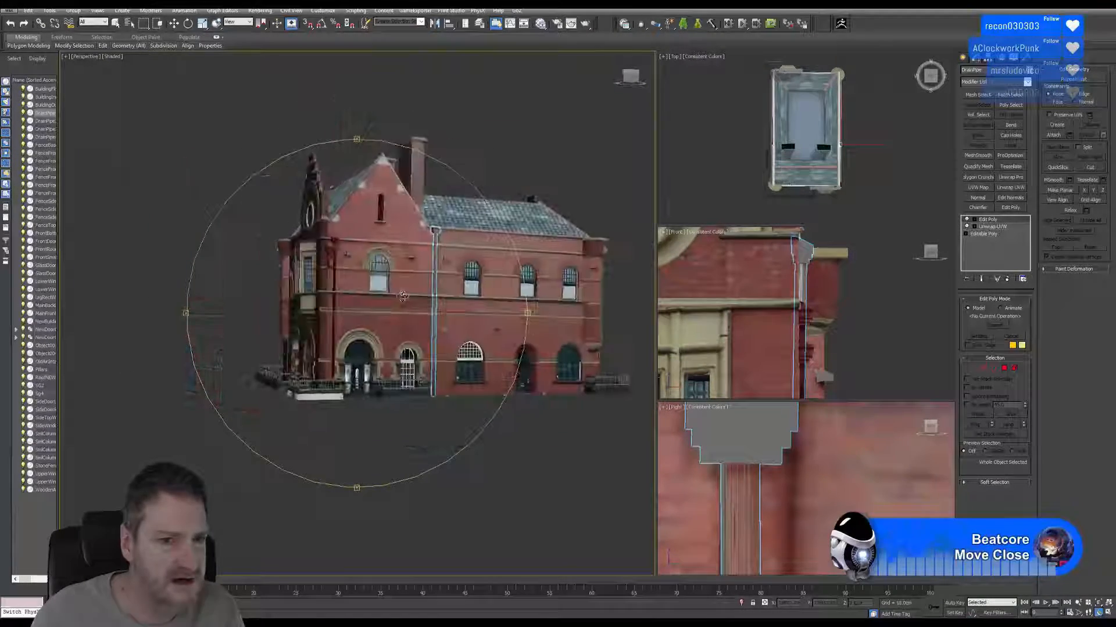
pyautogui.scroll(5, 340, 265)
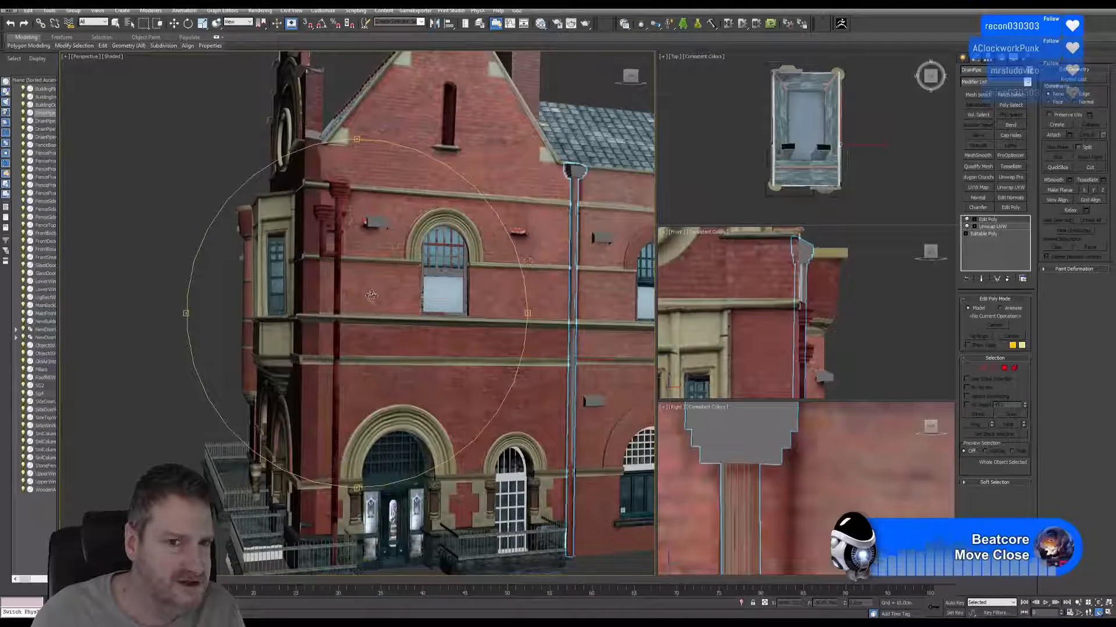
pyautogui.moveTo(371, 296); pyautogui.dragTo(399, 297)
pyautogui.scroll(-3, 400, 296)
pyautogui.moveTo(400, 296); pyautogui.dragTo(332, 307, button='middle')
pyautogui.moveTo(333, 307); pyautogui.dragTo(390, 307)
# Start exporting only the selected drainpipe and browse to the ArtDeco Building project's Exports folder.
pyautogui.click(9, 12)
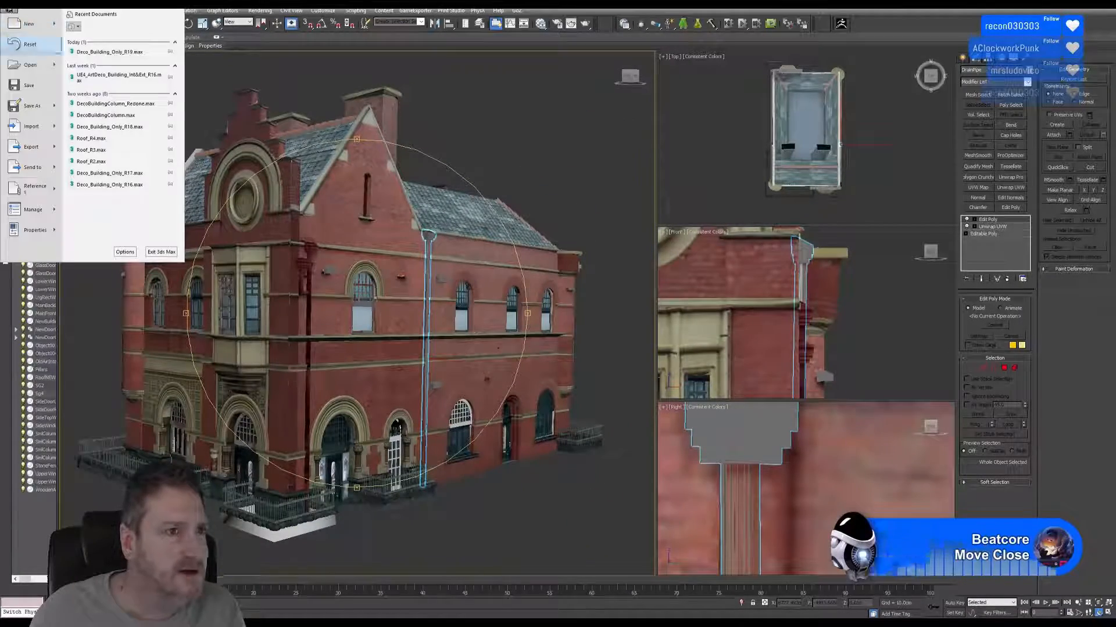
pyautogui.moveTo(32, 156)
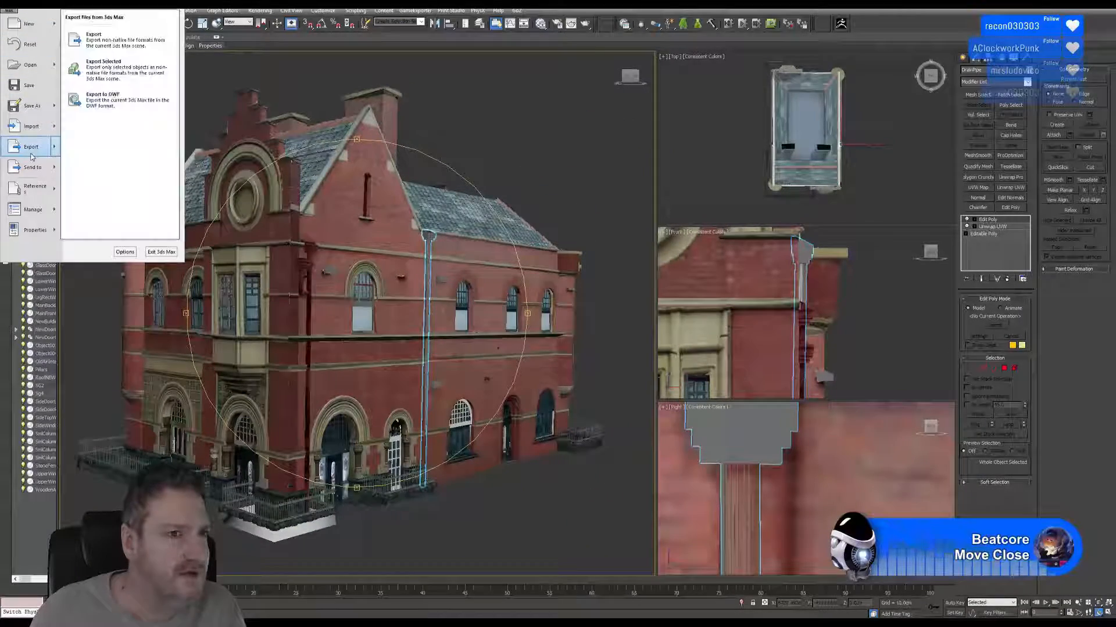
pyautogui.click(116, 74)
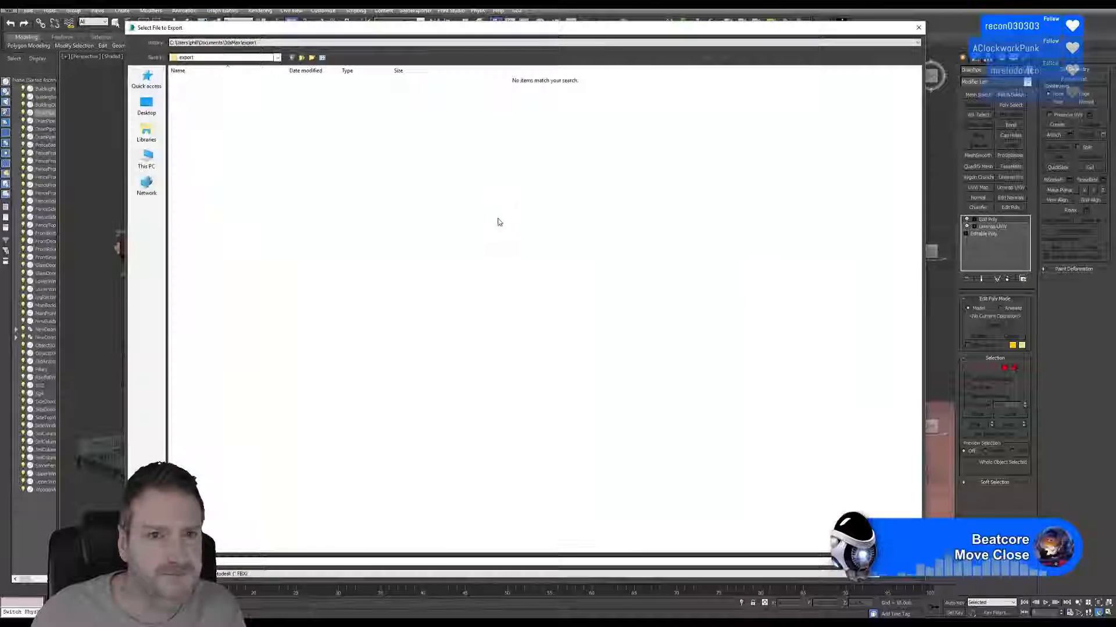
pyautogui.click(271, 43)
pyautogui.click(303, 57)
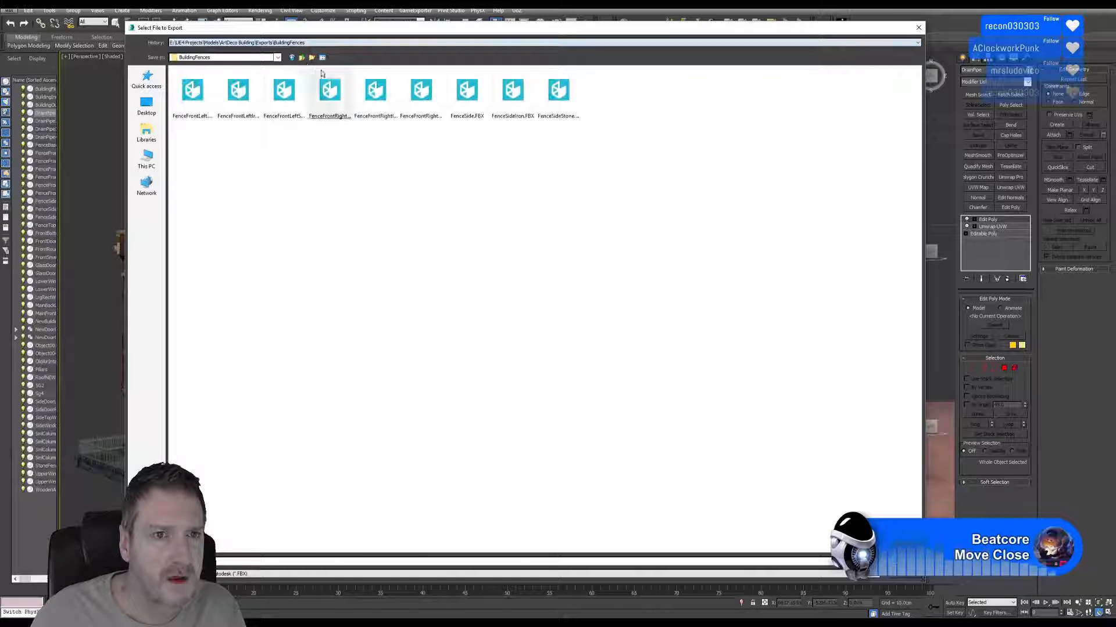
# Create a new folder named Drain Pipes in the Exports folder.
pyautogui.rightClick(526, 301)
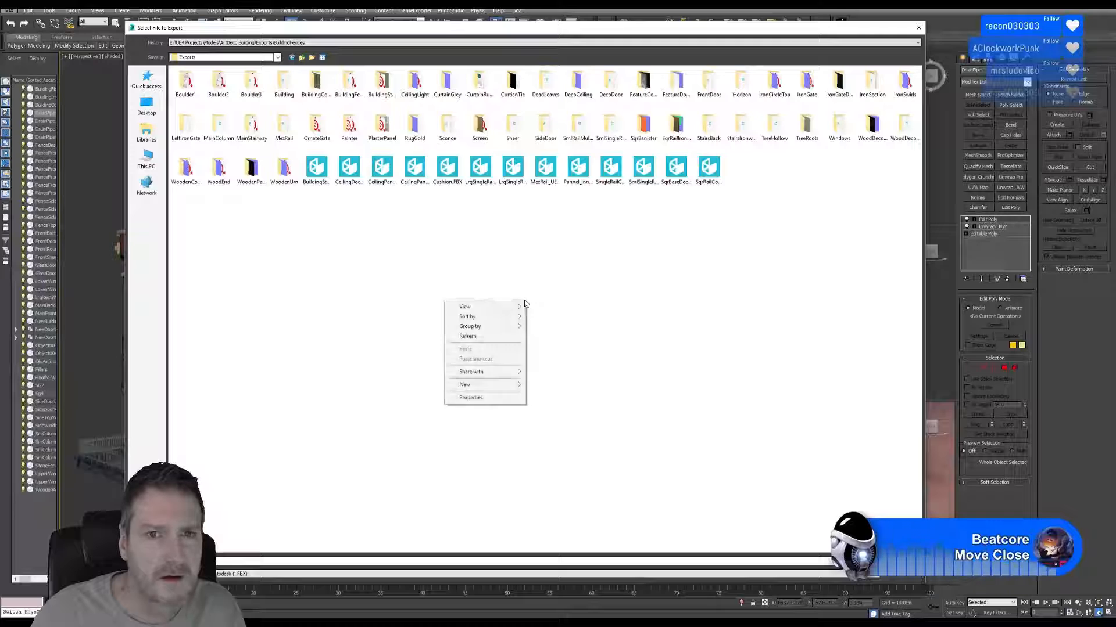
pyautogui.moveTo(472, 384)
pyautogui.click(412, 385)
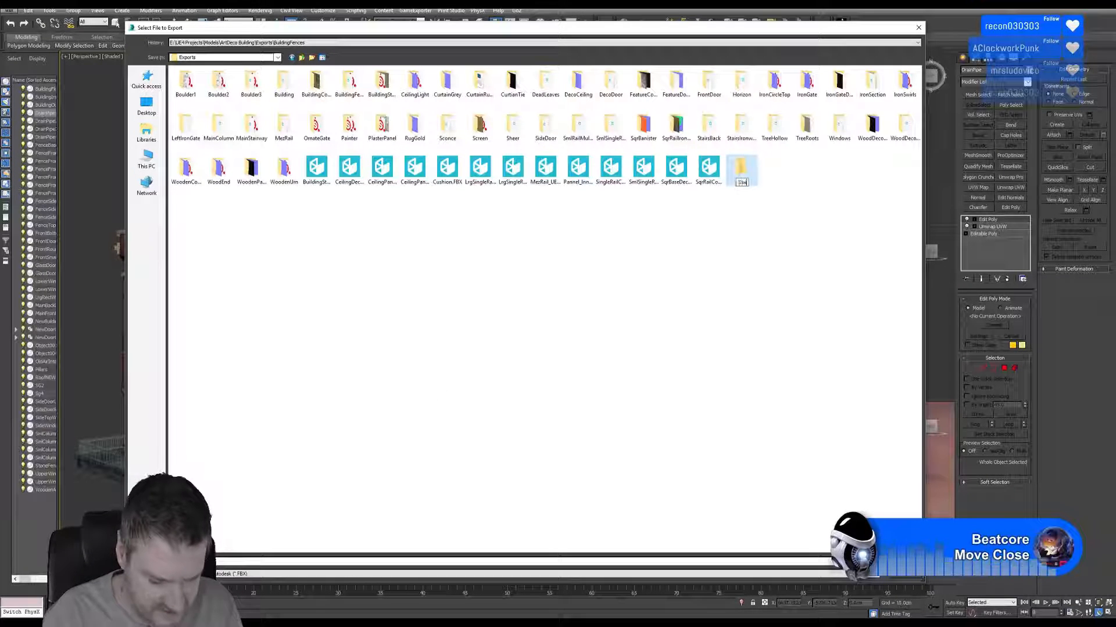
pyautogui.write('Drain Pipes')
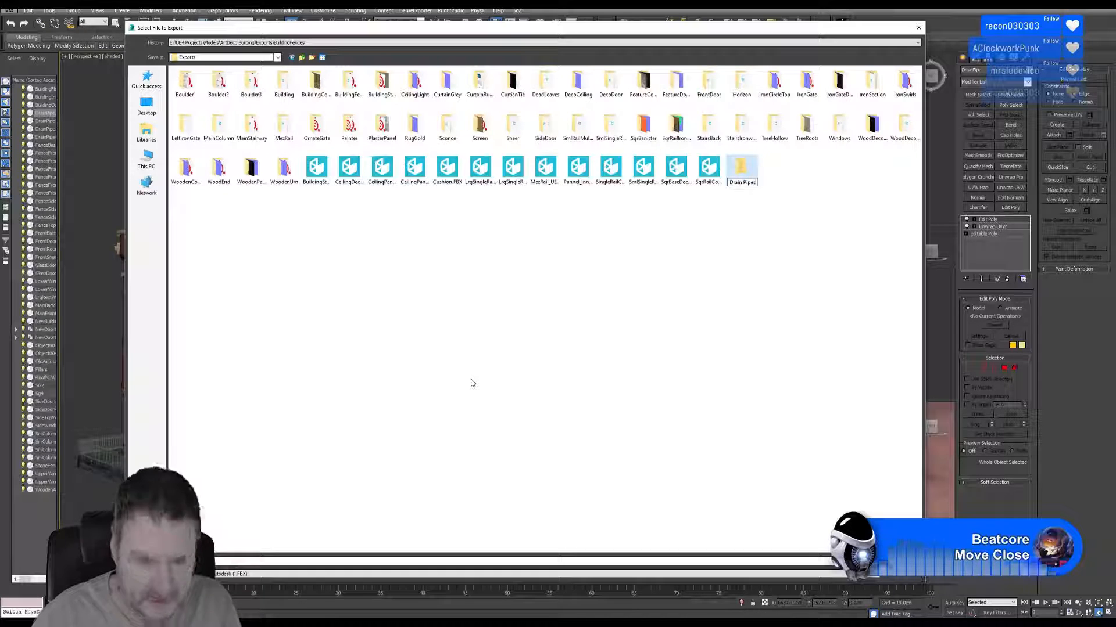
# Export the drainpipe as the FBX file DrainPipe into the Drain Pipes folder, keeping the current FBX options.
pyautogui.doubleClick(741, 170)
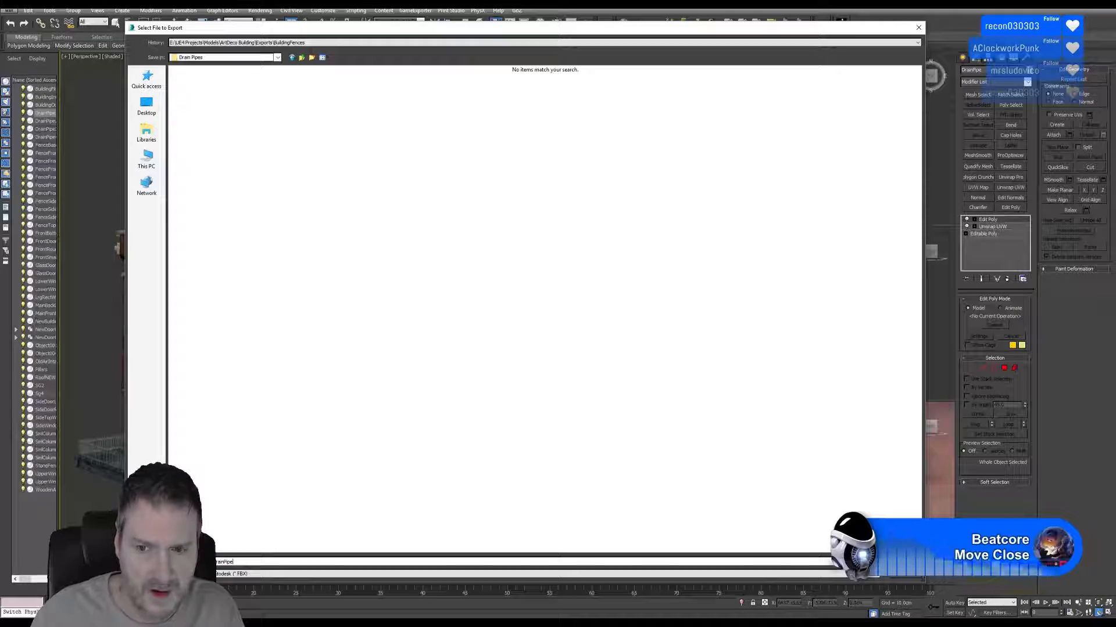
pyautogui.press('Return')
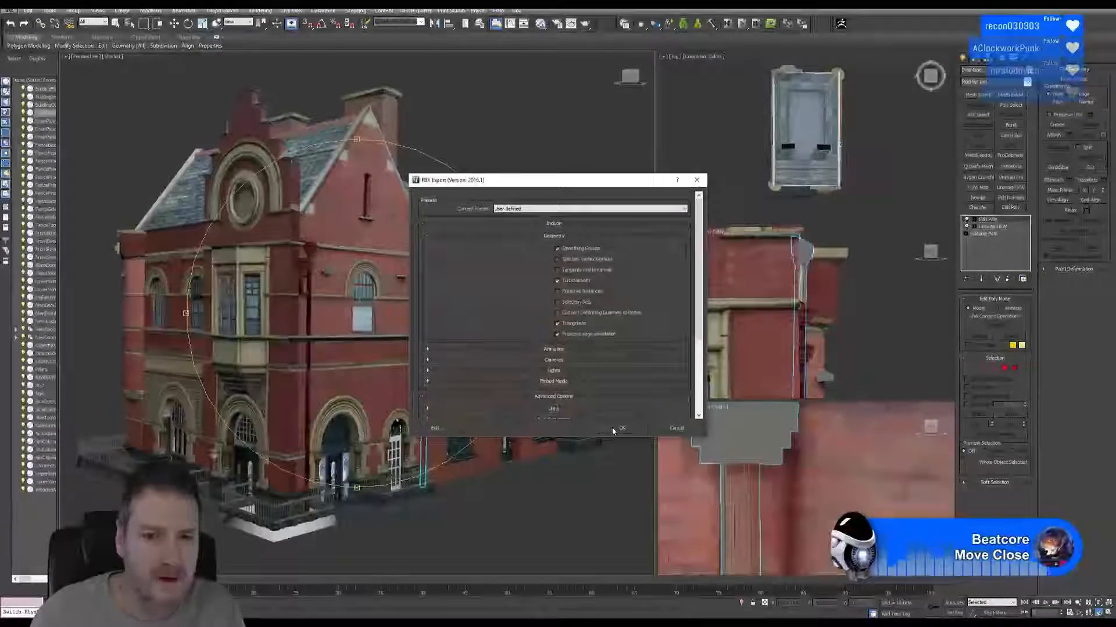
pyautogui.click(613, 430)
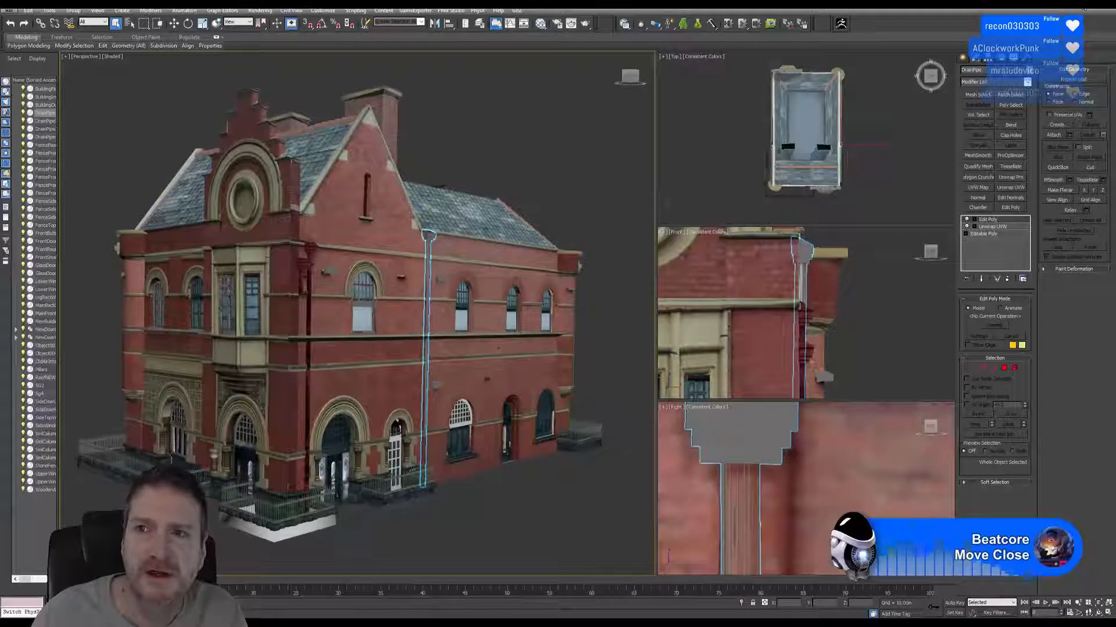
# Switch to Substance Painter and start a new project.
pyautogui.click(1081, 5)
pyautogui.hotkey('alt', 'Tab')
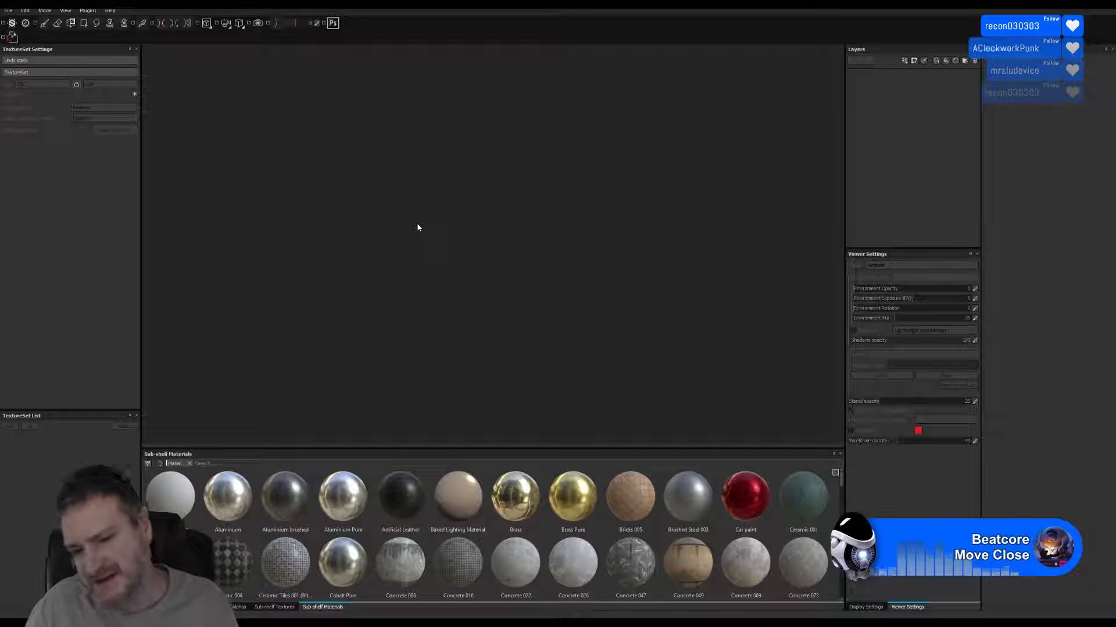
pyautogui.click(9, 11)
pyautogui.click(22, 22)
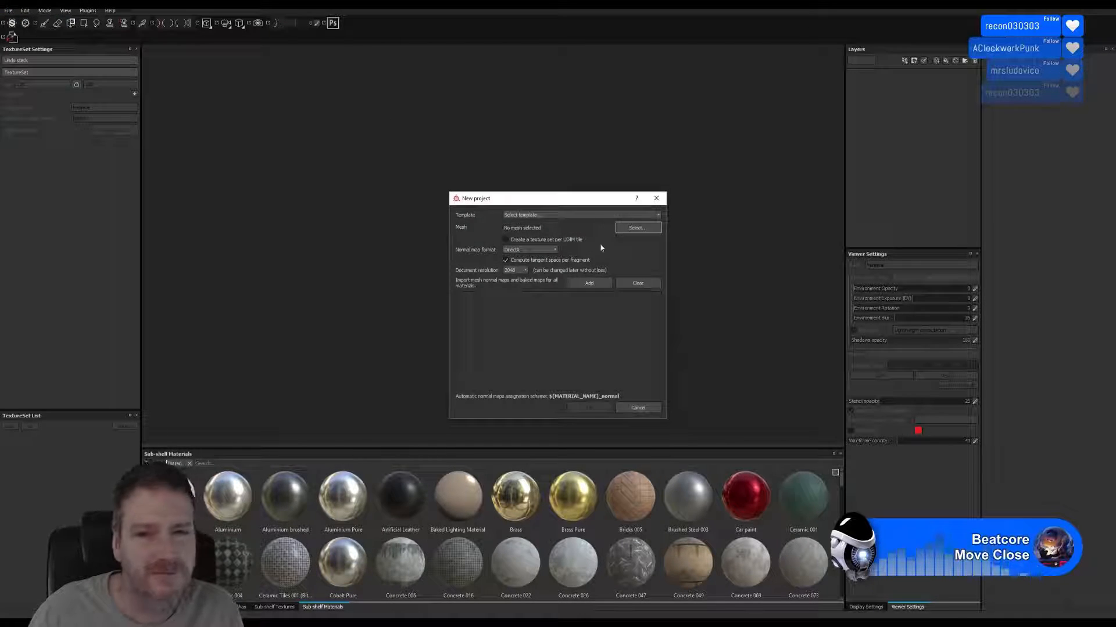
# Choose DrainPipe.FBX from the Drain Pipes folder in Exports as the mesh and create the project with the current settings.
pyautogui.click(638, 228)
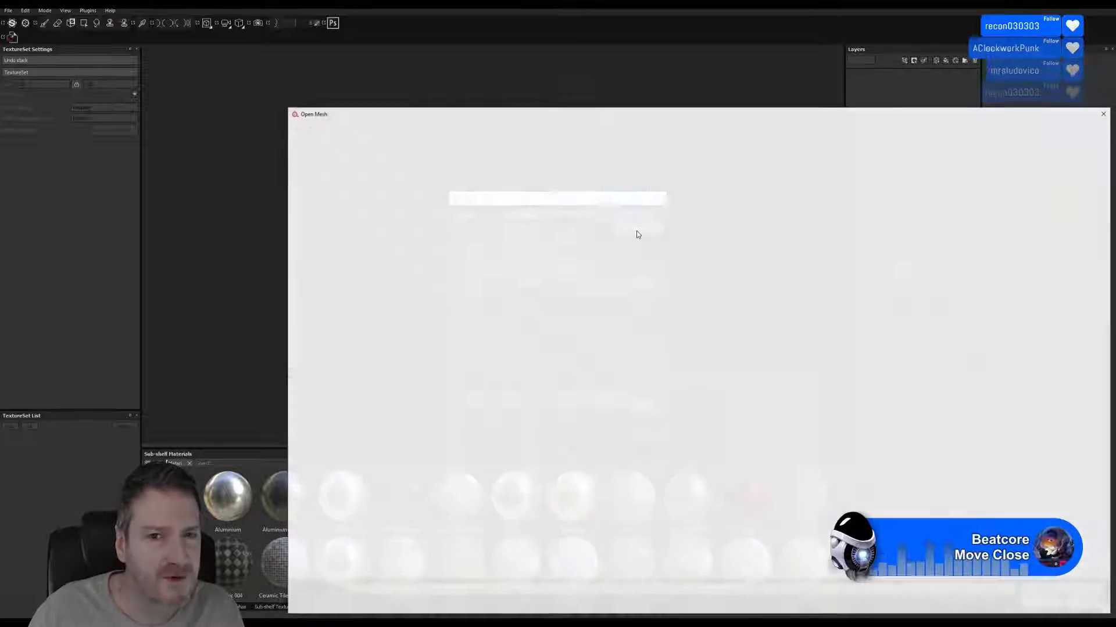
pyautogui.moveTo(633, 113); pyautogui.dragTo(561, 99)
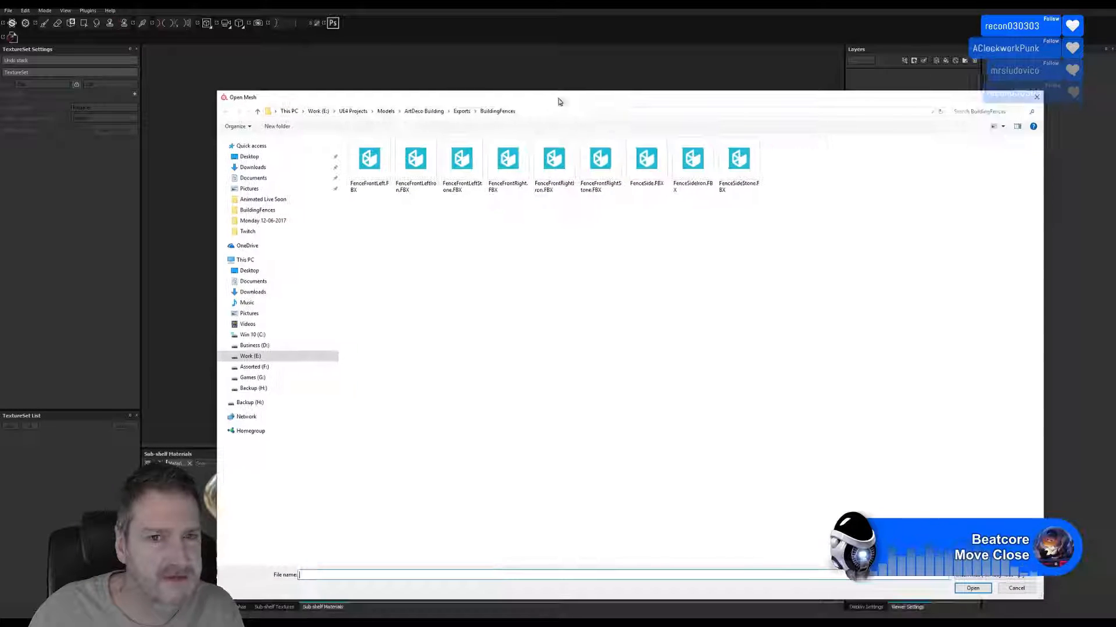
pyautogui.click(459, 111)
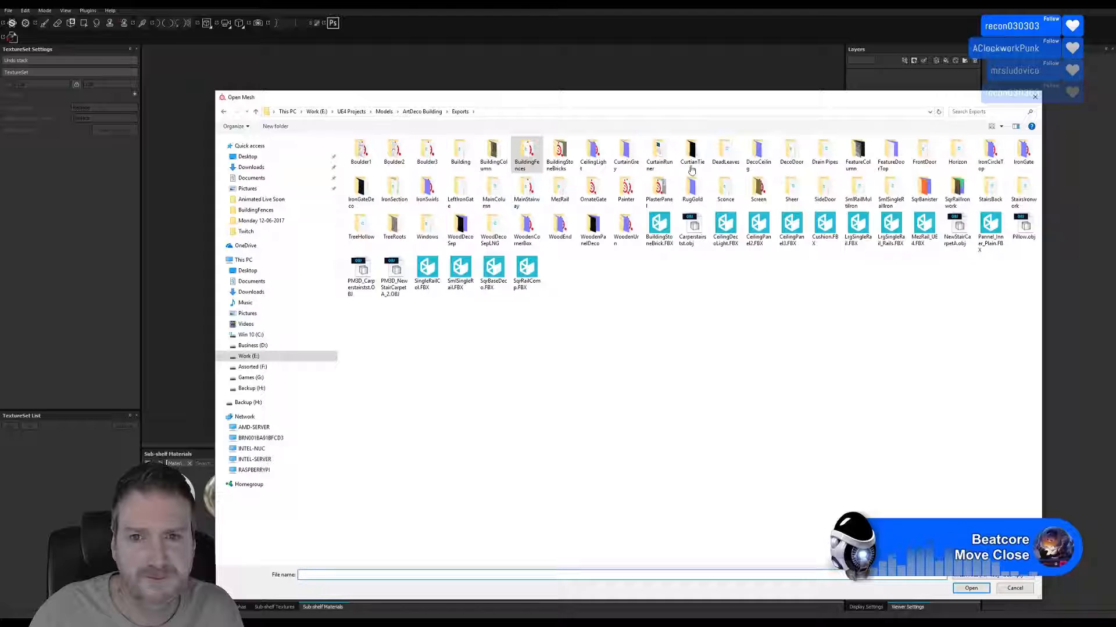
pyautogui.click(830, 154)
pyautogui.doubleClick(829, 154)
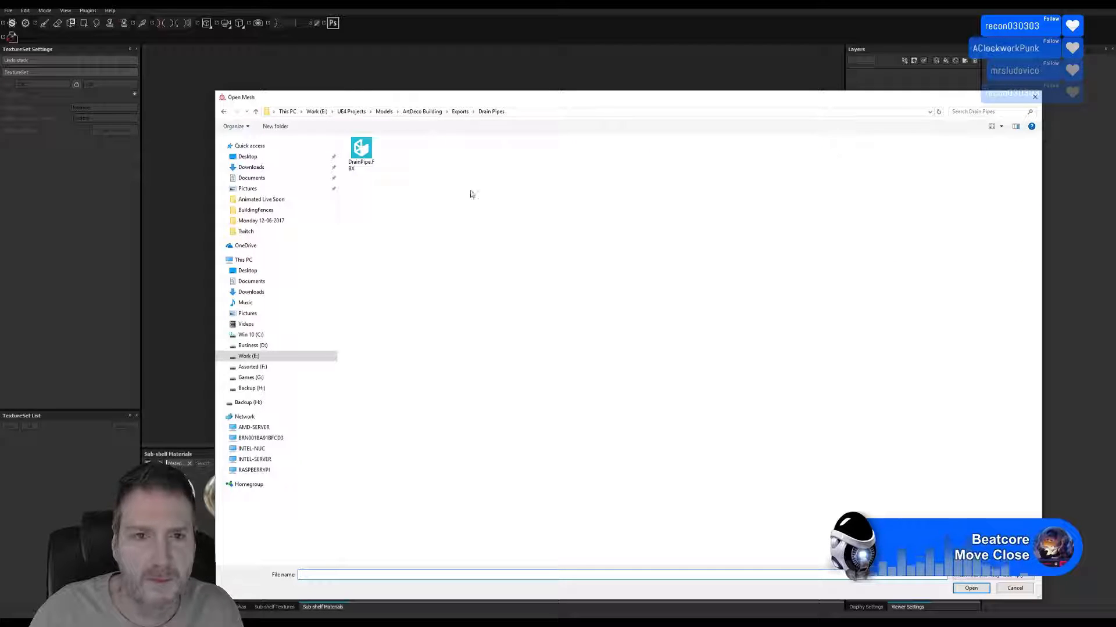
pyautogui.doubleClick(360, 151)
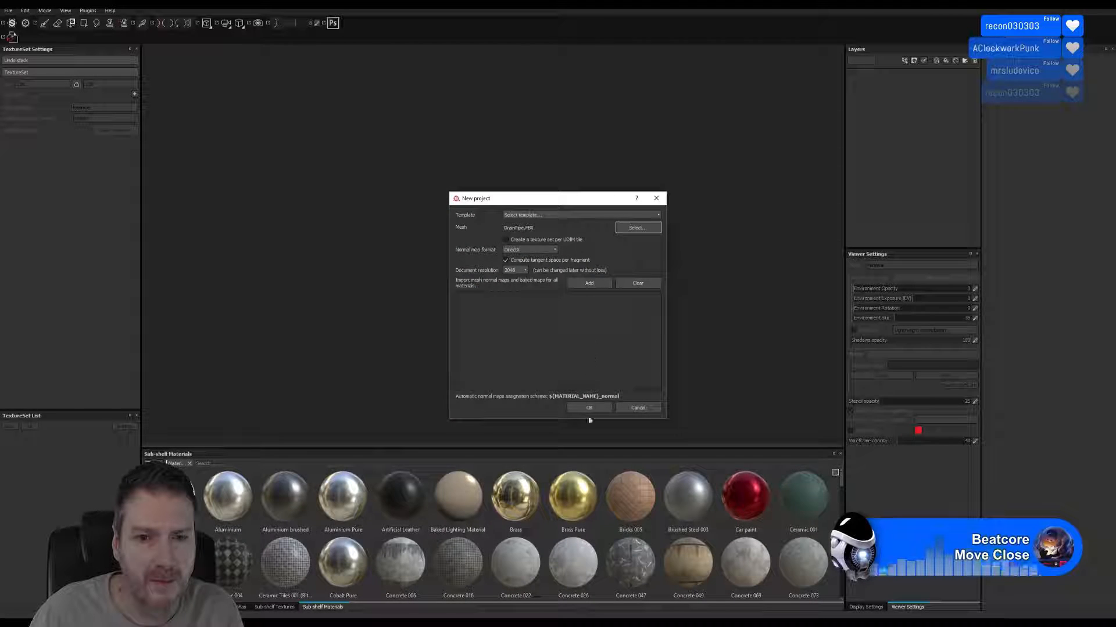
pyautogui.click(586, 407)
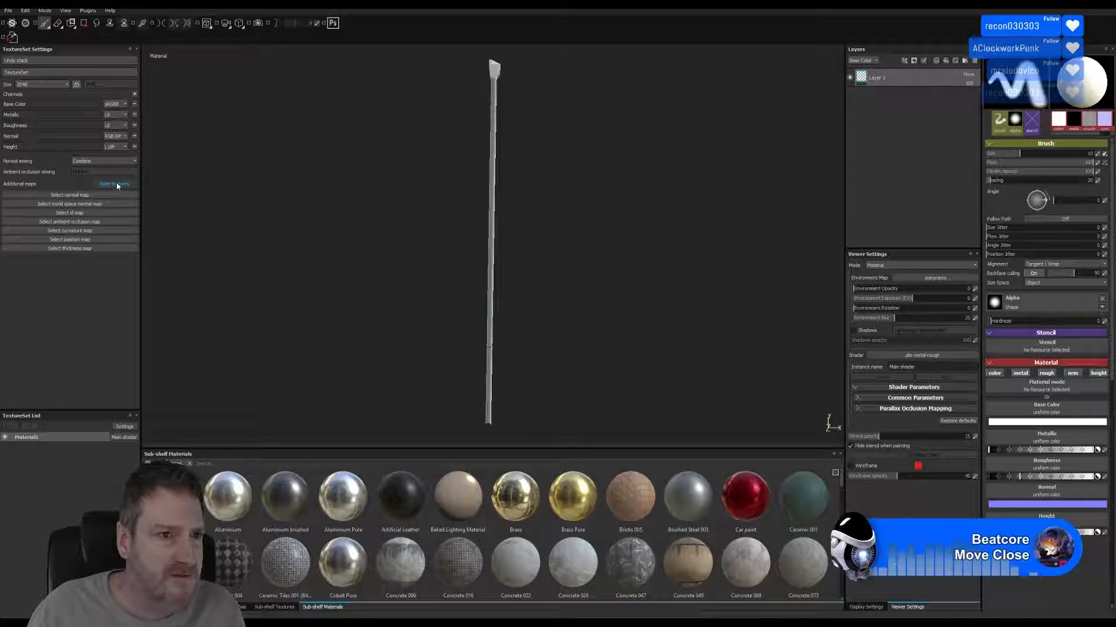
# Bake all additional maps for Material1, using the low poly mesh as the high poly mesh.
pyautogui.click(116, 184)
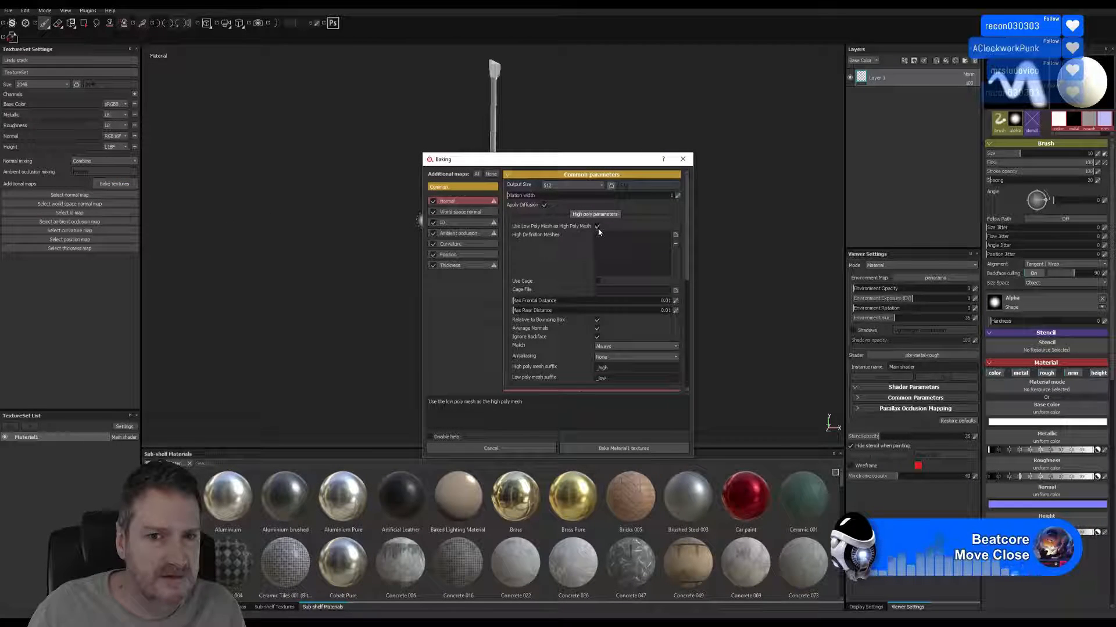
pyautogui.click(621, 449)
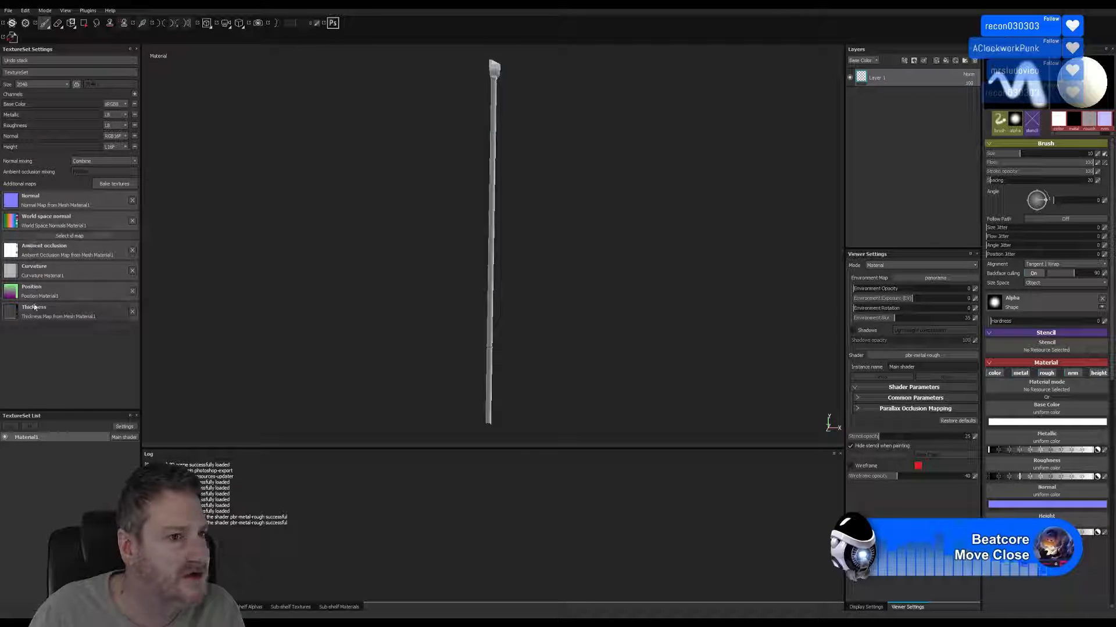
# Examine the drainpipe's shading from several angles, from its head down along the shaft.
pyautogui.keyDown('alt'); pyautogui.moveTo(530, 198); pyautogui.dragTo(383, 207); pyautogui.keyUp('alt')
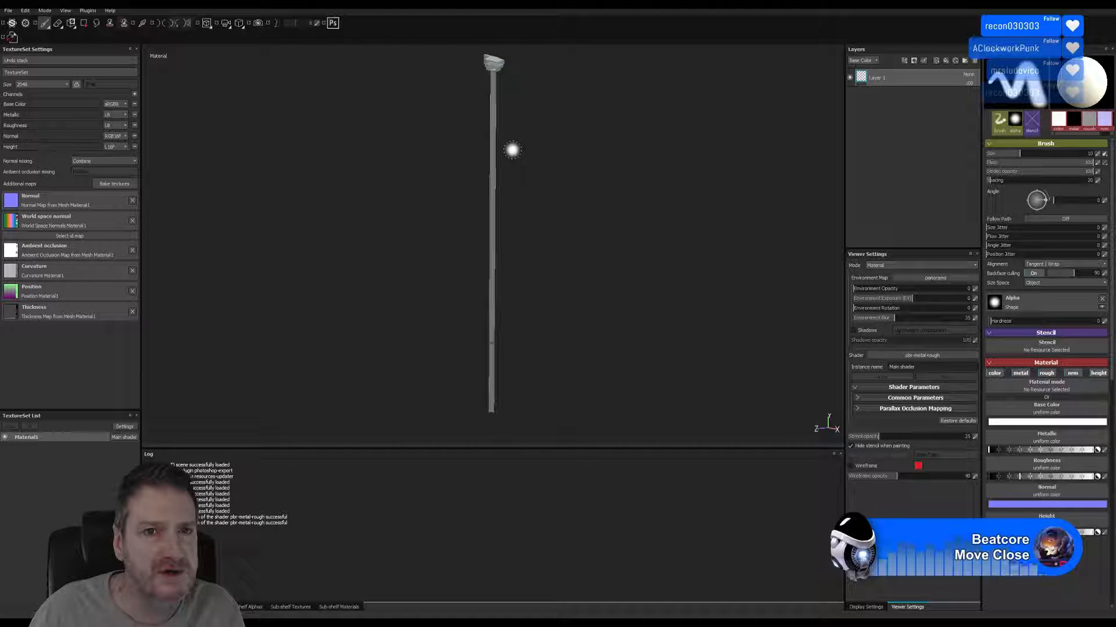
pyautogui.keyDown('alt'); pyautogui.moveTo(511, 149); pyautogui.dragTo(505, 322, button='middle'); pyautogui.keyUp('alt')
pyautogui.keyDown('alt'); pyautogui.moveTo(513, 237); pyautogui.dragTo(717, 225, button='right'); pyautogui.keyUp('alt')
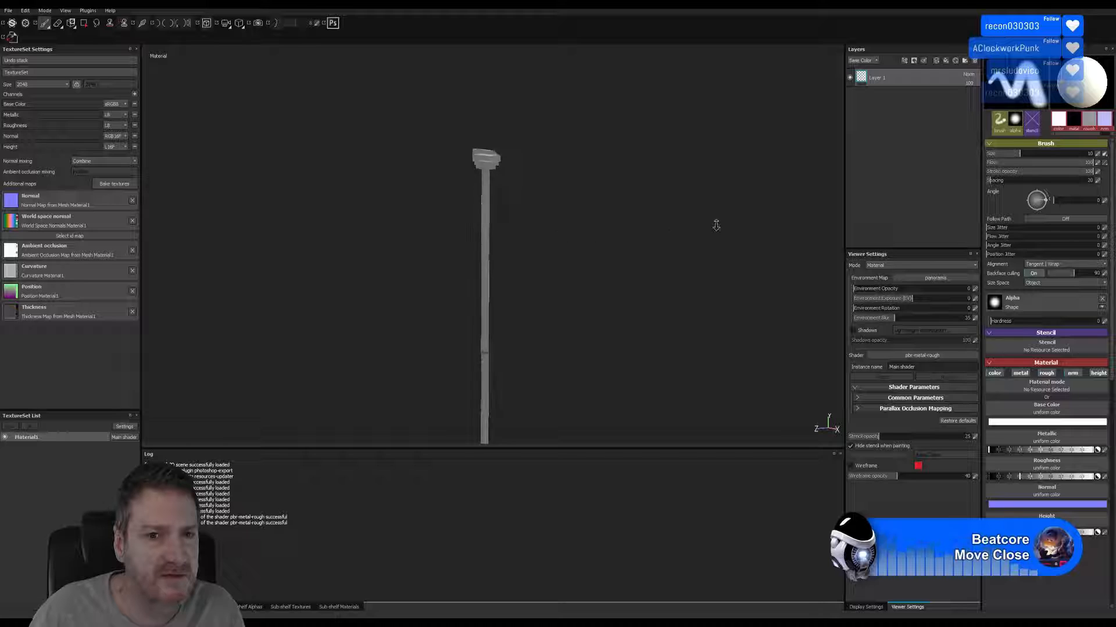
pyautogui.keyDown('alt'); pyautogui.moveTo(523, 202); pyautogui.dragTo(495, 204); pyautogui.keyUp('alt')
pyautogui.keyDown('alt'); pyautogui.moveTo(503, 185); pyautogui.dragTo(764, 174, button='right'); pyautogui.keyUp('alt')
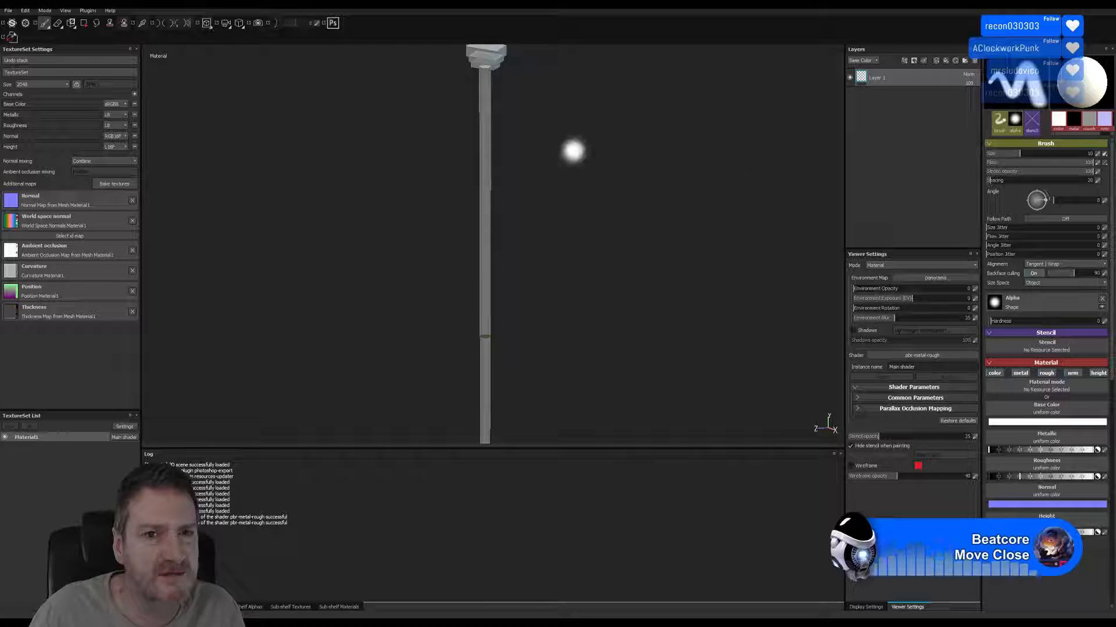
pyautogui.keyDown('alt'); pyautogui.moveTo(573, 150); pyautogui.dragTo(565, 271, button='middle'); pyautogui.keyUp('alt')
pyautogui.keyDown('alt'); pyautogui.moveTo(521, 232); pyautogui.dragTo(516, 198); pyautogui.keyUp('alt')
pyautogui.keyDown('alt'); pyautogui.moveTo(505, 213); pyautogui.dragTo(604, 194, button='right'); pyautogui.keyUp('alt')
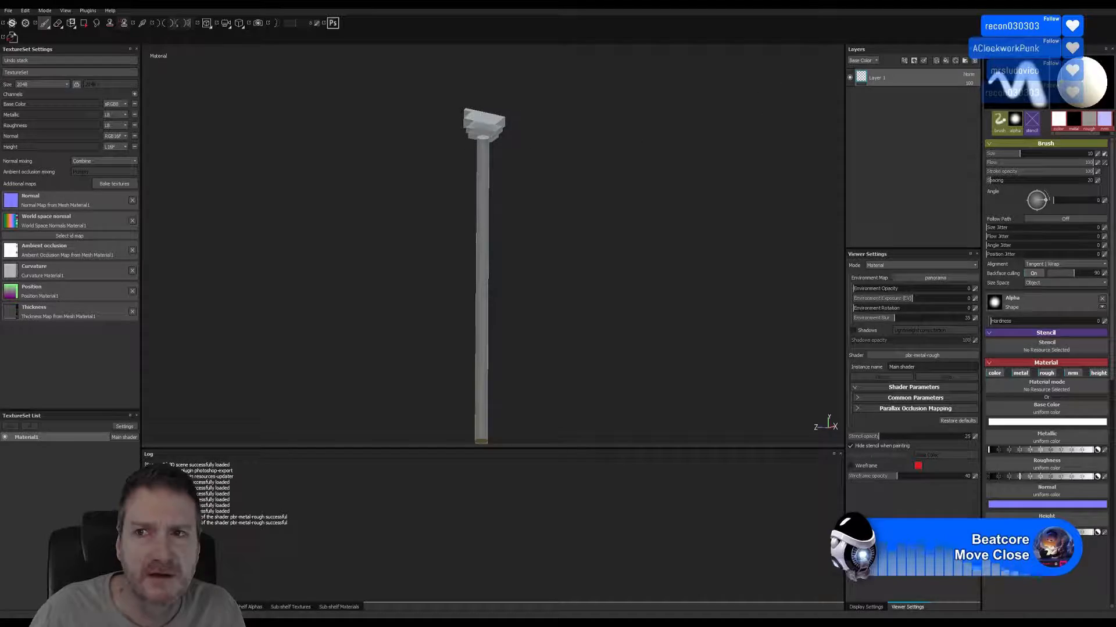
# Switch back to 3ds Max and add a Normal modifier to the drainpipe with Unify Normals and Flip Normals enabled.
pyautogui.click(1065, 4)
pyautogui.click(344, 617)
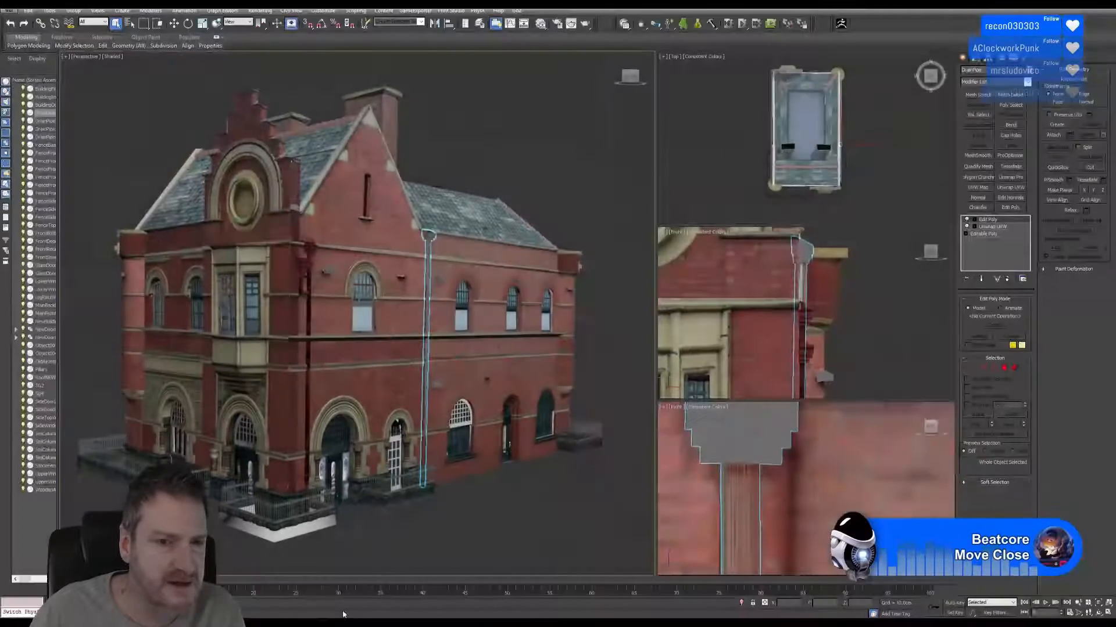
pyautogui.click(977, 197)
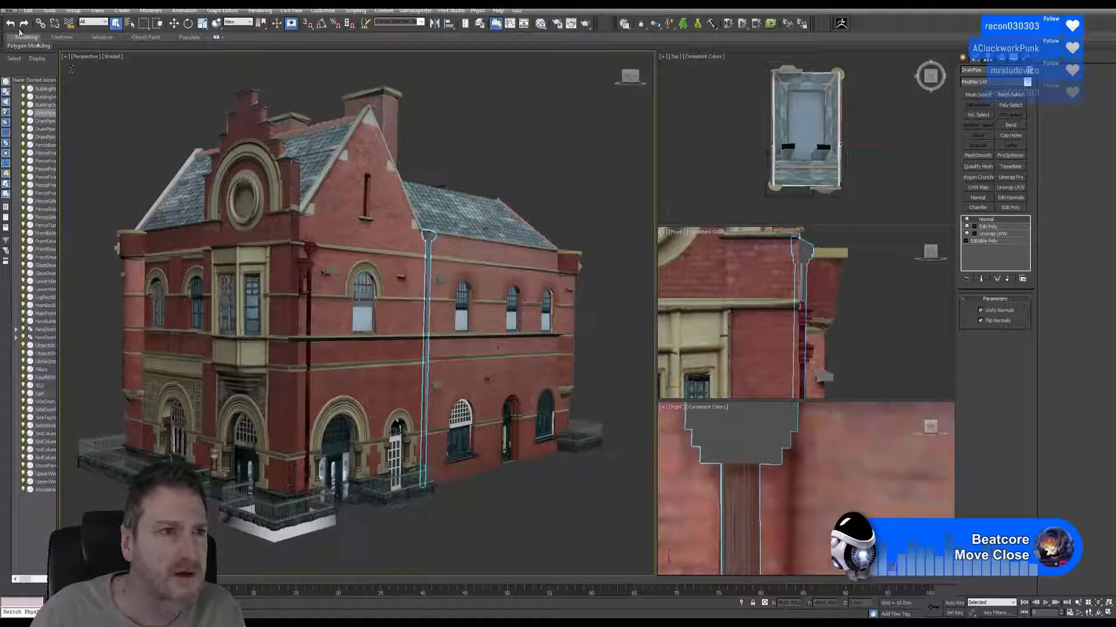
# Export only the selected drainpipe again, replacing DrainPipe.FBX in the Drain Pipes folder and keeping the current FBX options.
pyautogui.click(9, 10)
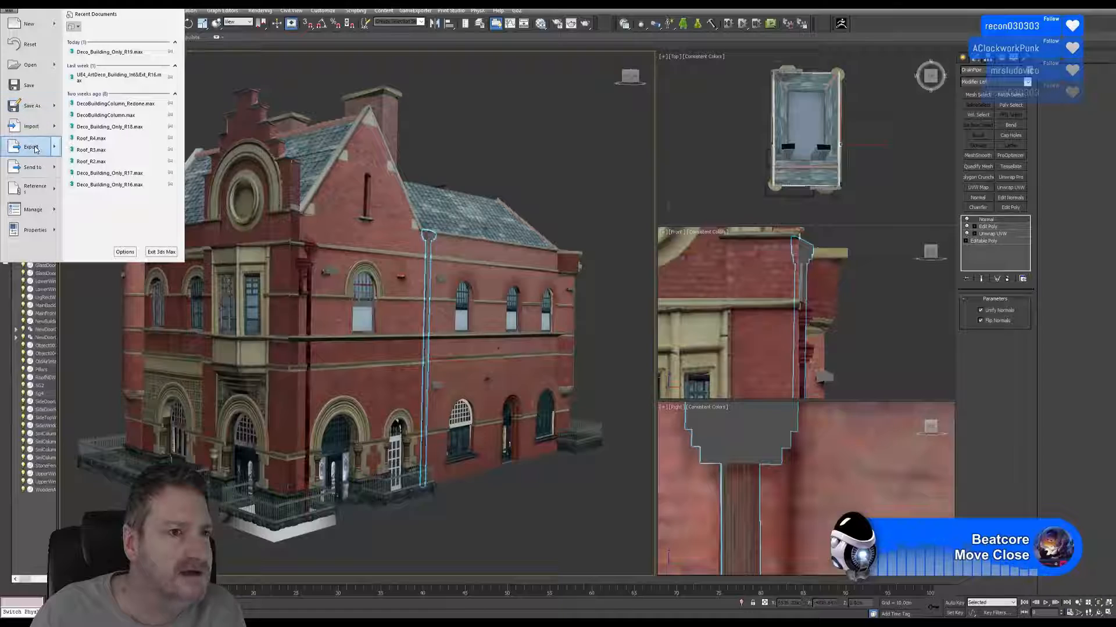
pyautogui.moveTo(36, 149)
pyautogui.click(117, 75)
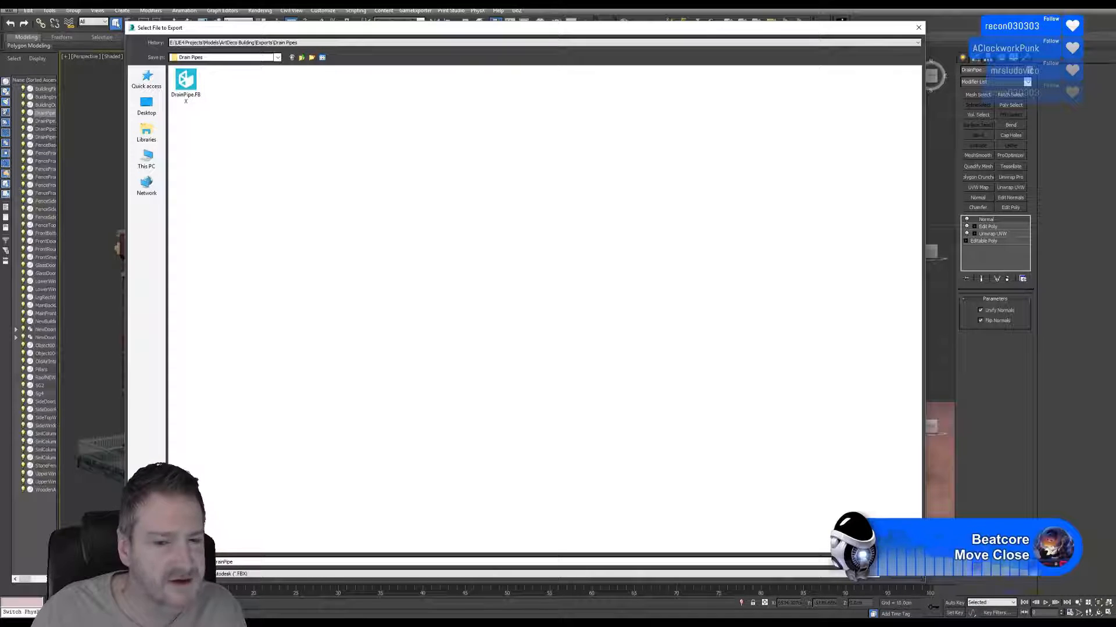
pyautogui.press('Return')
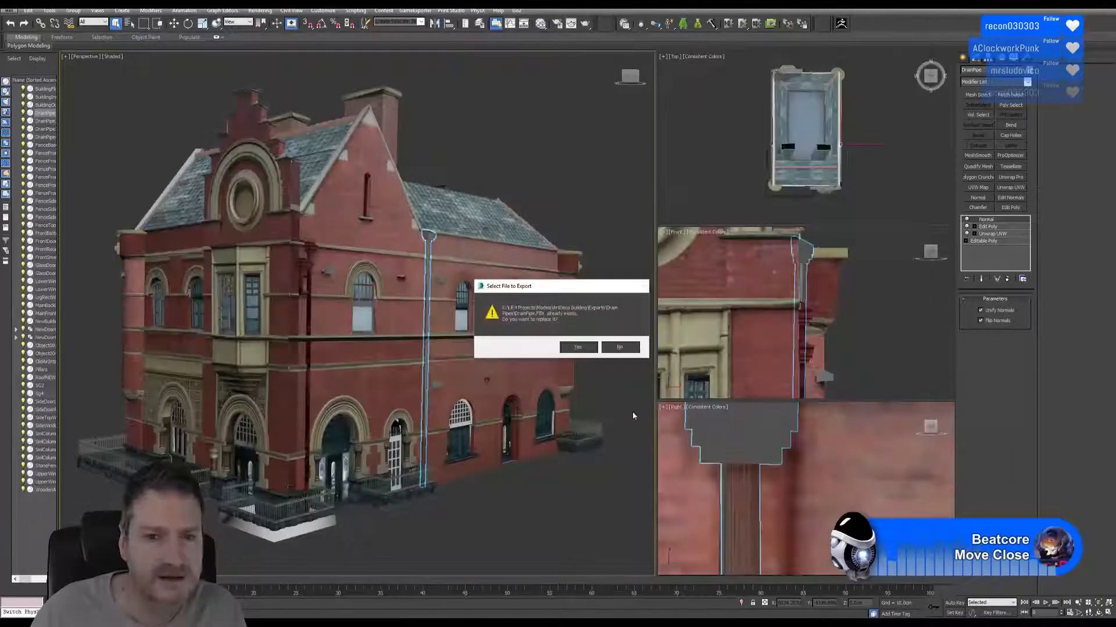
pyautogui.click(578, 350)
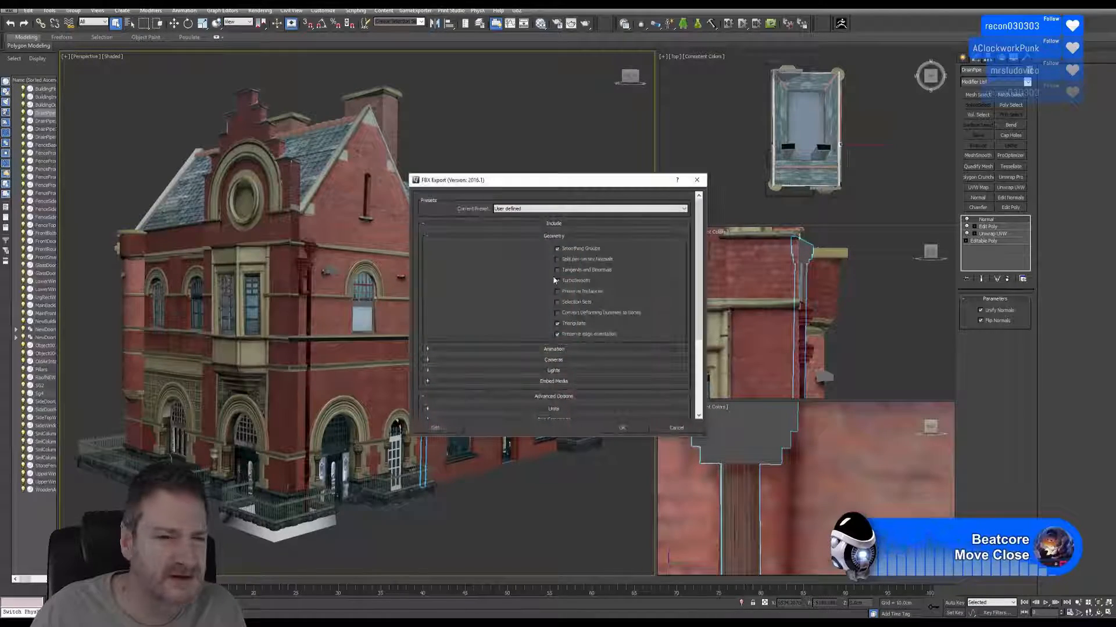
pyautogui.click(619, 430)
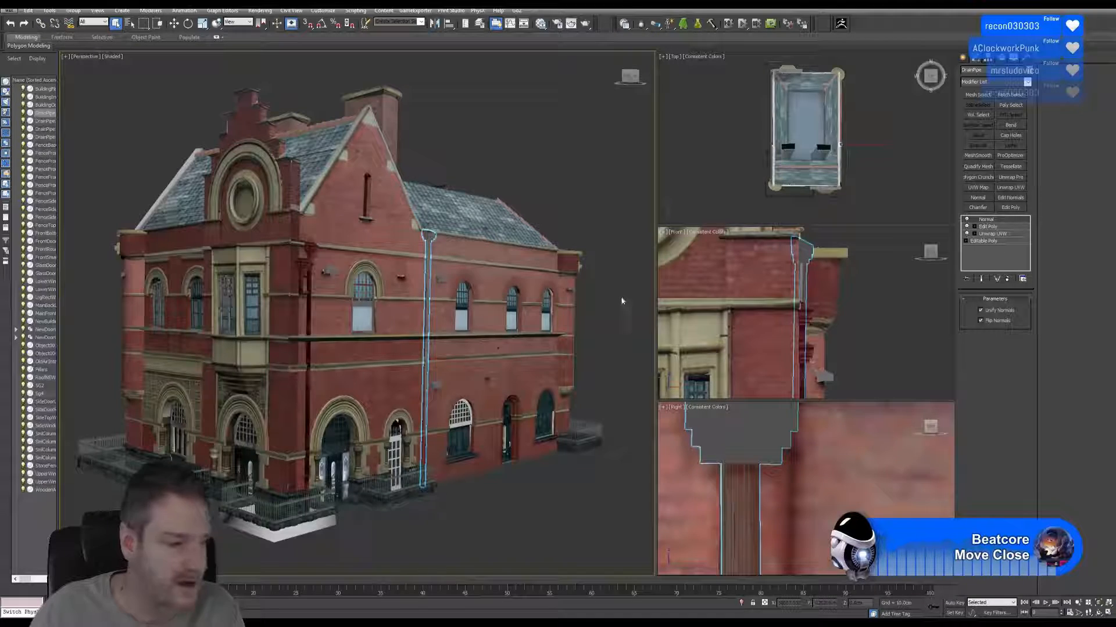
# Switch to Substance Painter and reload the updated DrainPipe.FBX as the mesh in the project configuration.
pyautogui.press('super+d')
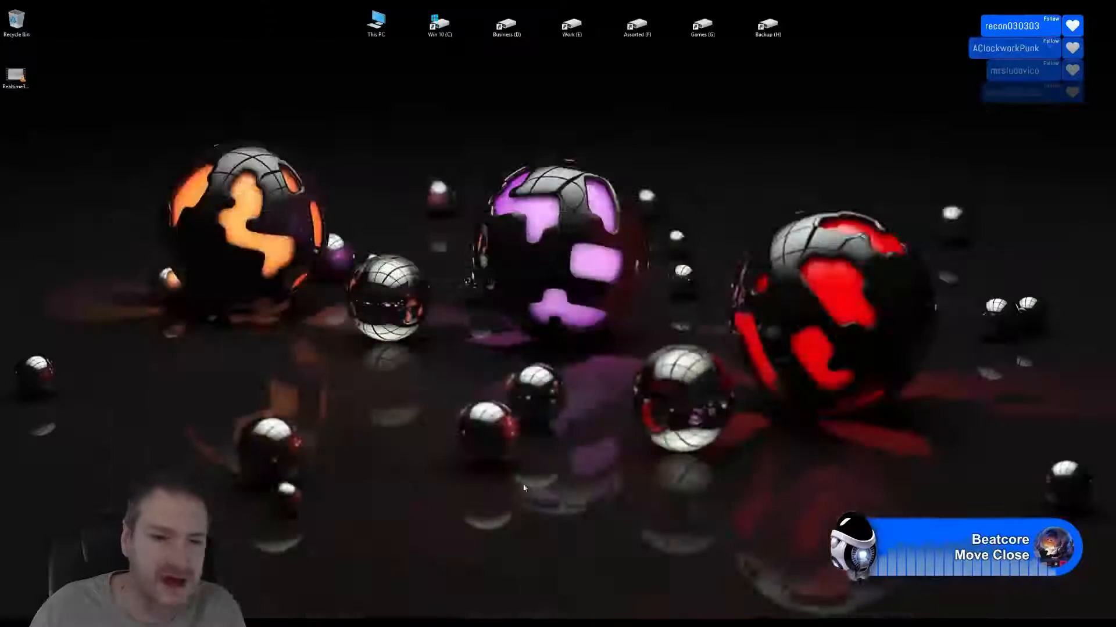
pyautogui.hotkey('alt', 'Tab')
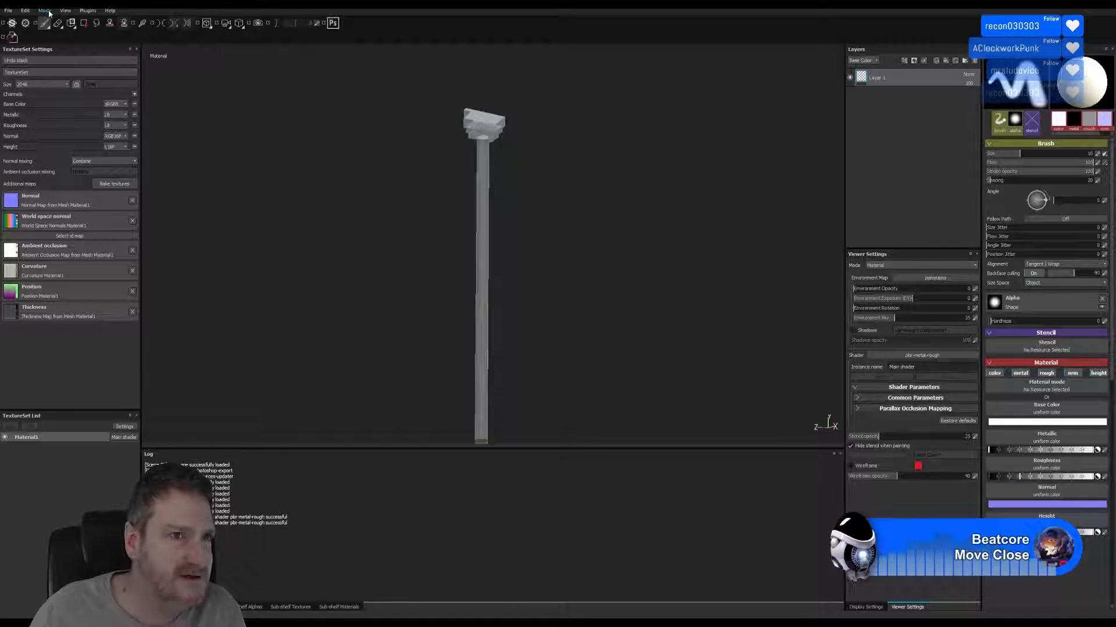
pyautogui.click(26, 10)
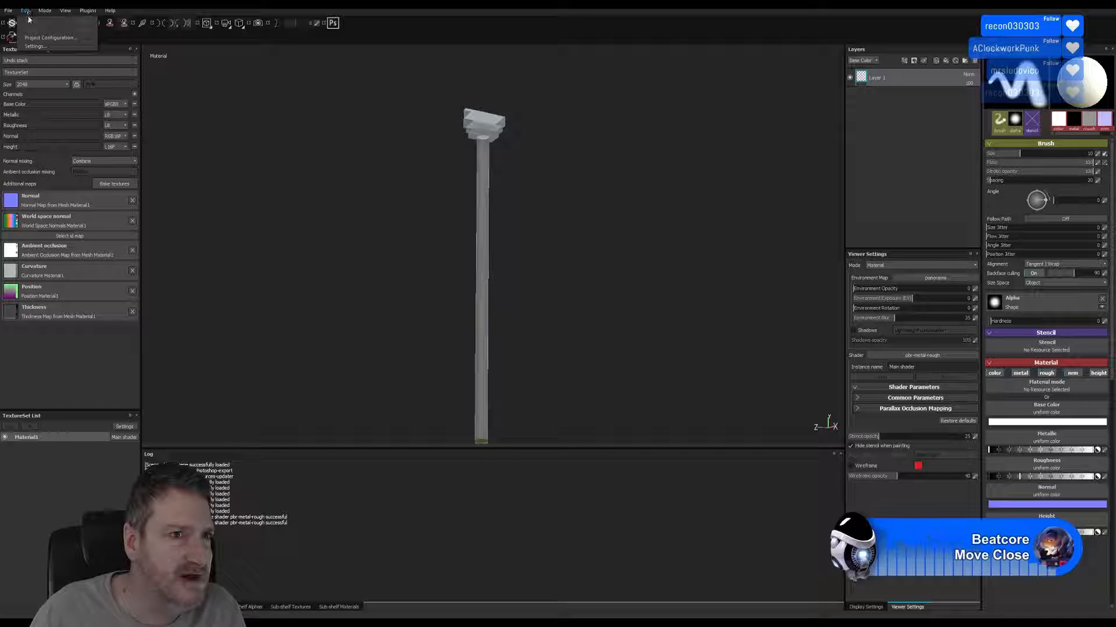
pyautogui.click(49, 38)
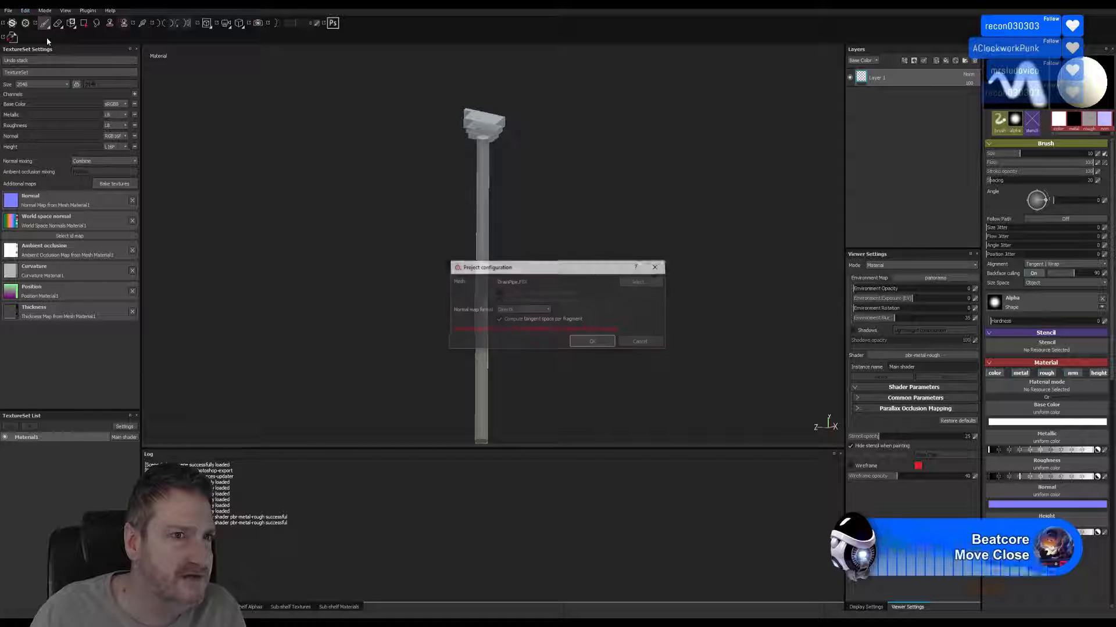
pyautogui.click(639, 282)
pyautogui.doubleClick(435, 184)
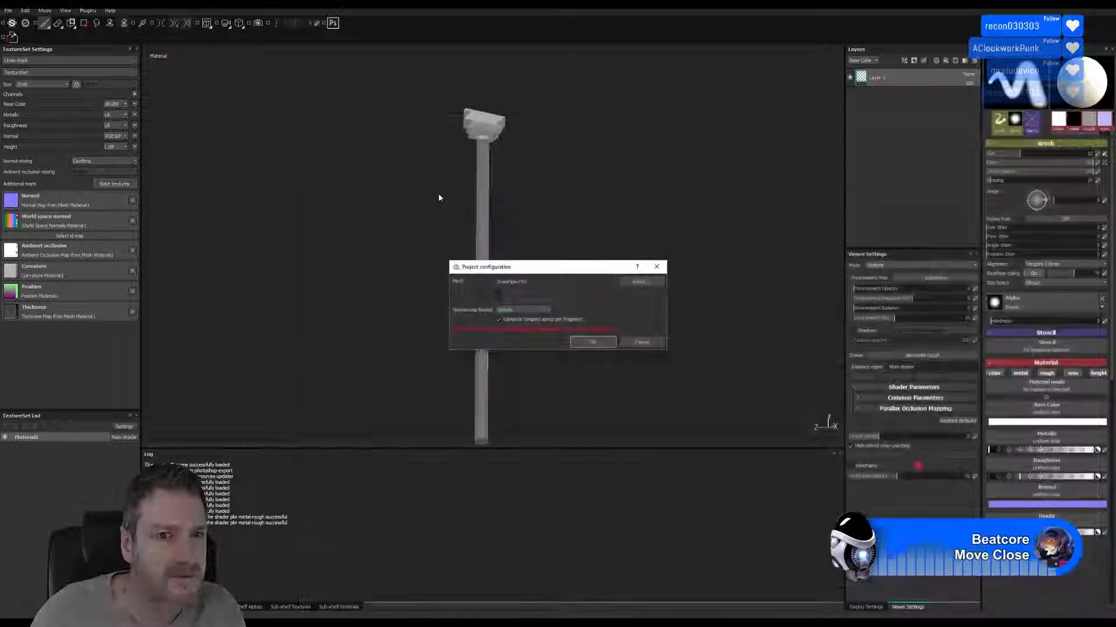
pyautogui.click(591, 341)
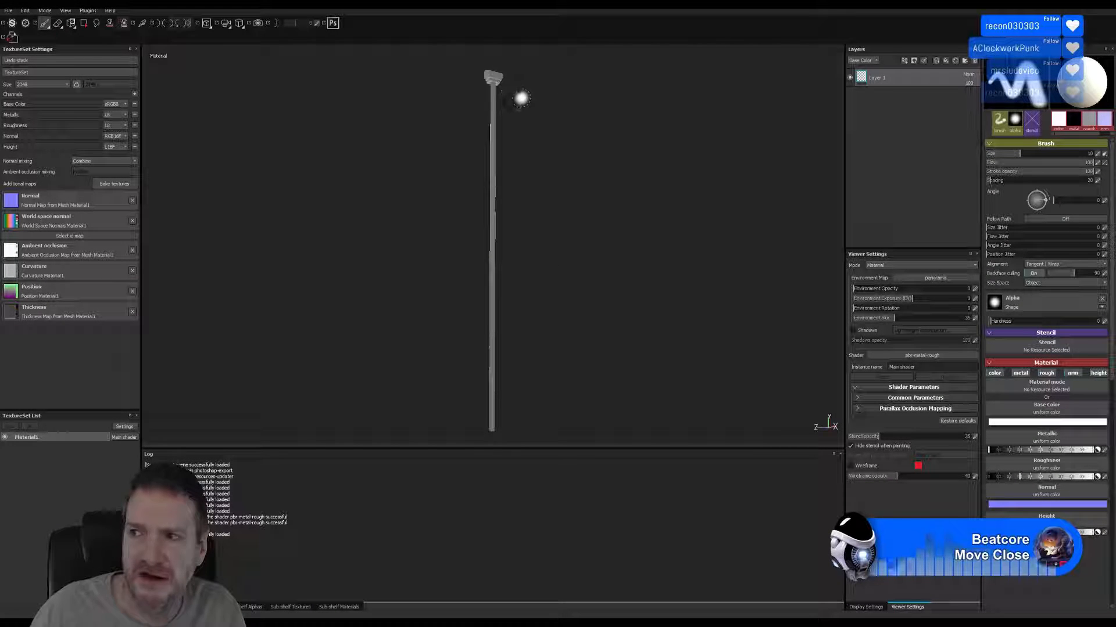
# Inspect the reloaded drainpipe and rebake all additional maps for Material1 with the low poly mesh as the high poly mesh.
pyautogui.scroll(3, 520, 124)
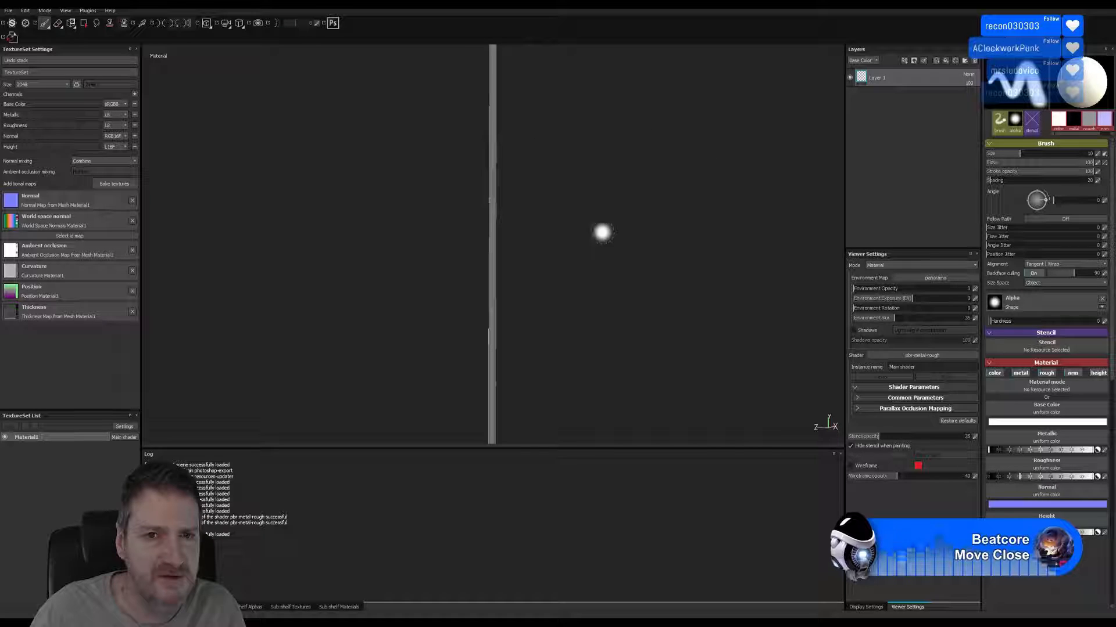
pyautogui.keyDown('alt'); pyautogui.moveTo(546, 142); pyautogui.dragTo(544, 386, button='middle'); pyautogui.keyUp('alt')
pyautogui.moveTo(481, 298)
pyautogui.keyDown('alt'); pyautogui.mouseDown(button='right')
pyautogui.moveTo(654, 284)
pyautogui.moveTo(508, 204)
pyautogui.mouseUp(button='right'); pyautogui.keyUp('alt')
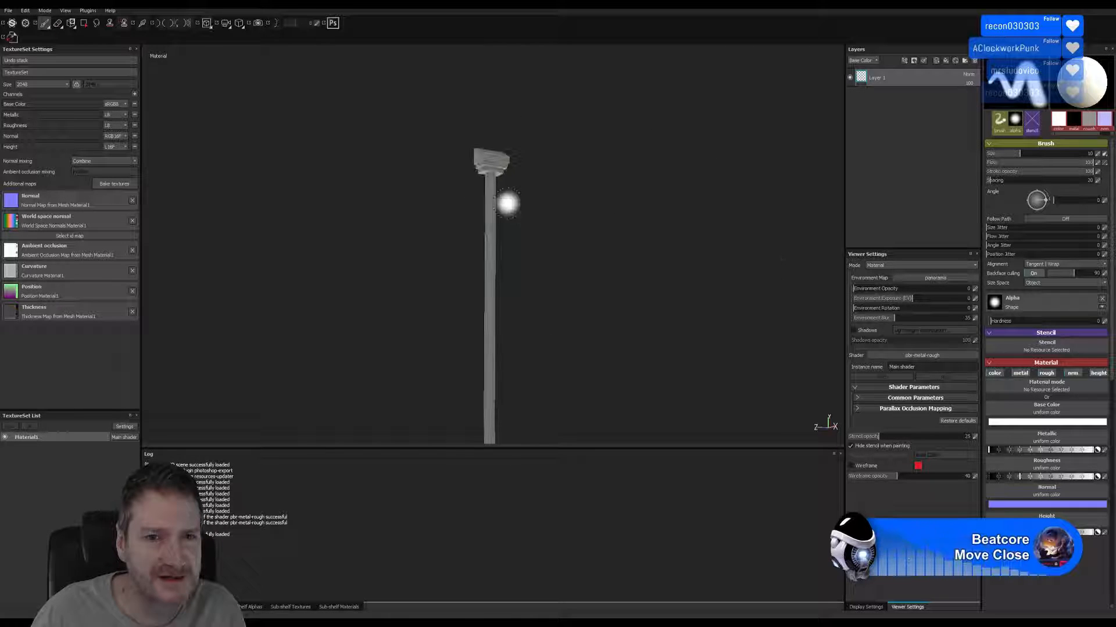
pyautogui.keyDown('alt'); pyautogui.moveTo(509, 204); pyautogui.dragTo(516, 273, button='middle'); pyautogui.keyUp('alt')
pyautogui.keyDown('alt'); pyautogui.moveTo(493, 273); pyautogui.dragTo(872, 214, button='right'); pyautogui.keyUp('alt')
pyautogui.keyDown('alt'); pyautogui.moveTo(592, 172); pyautogui.dragTo(569, 372, button='middle'); pyautogui.keyUp('alt')
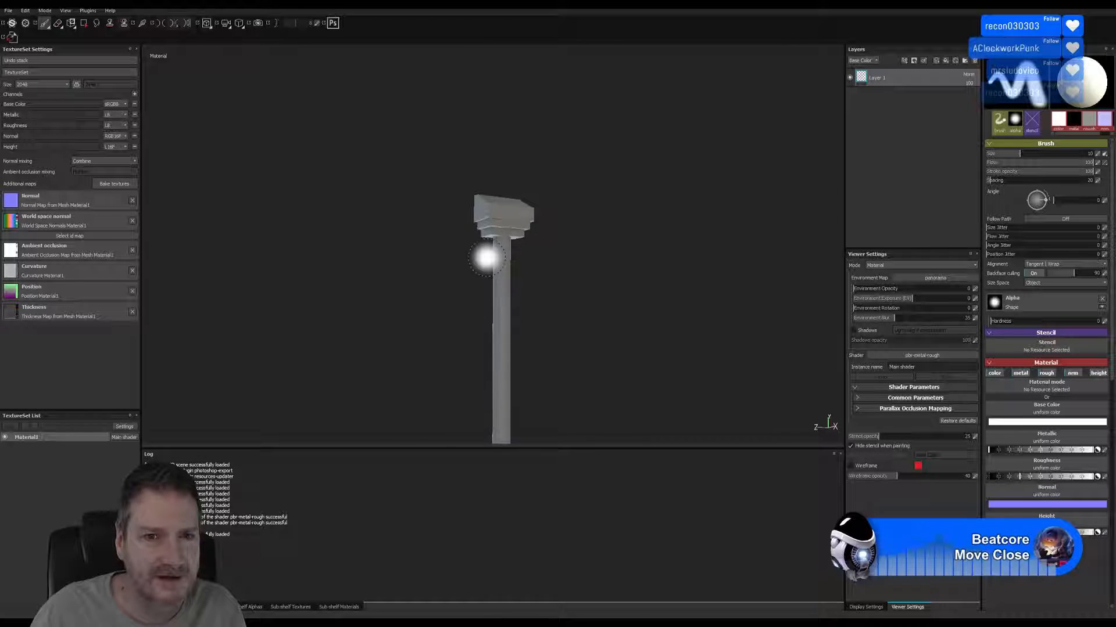
pyautogui.moveTo(487, 258)
pyautogui.keyDown('alt'); pyautogui.mouseDown()
pyautogui.moveTo(523, 241)
pyautogui.moveTo(476, 237)
pyautogui.mouseUp(); pyautogui.keyUp('alt')
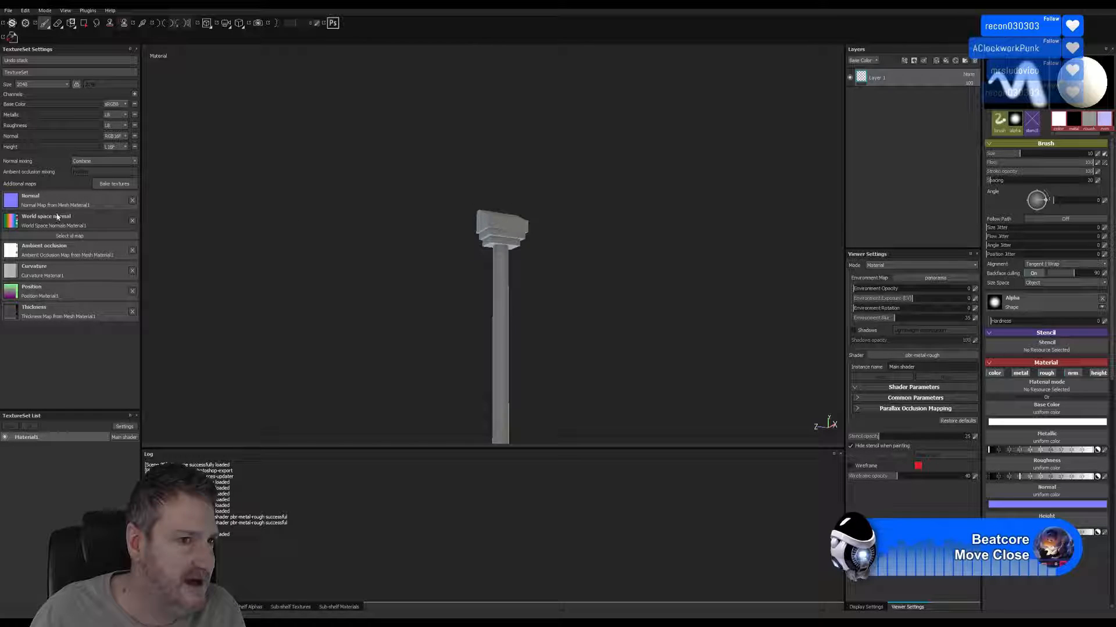
pyautogui.click(107, 183)
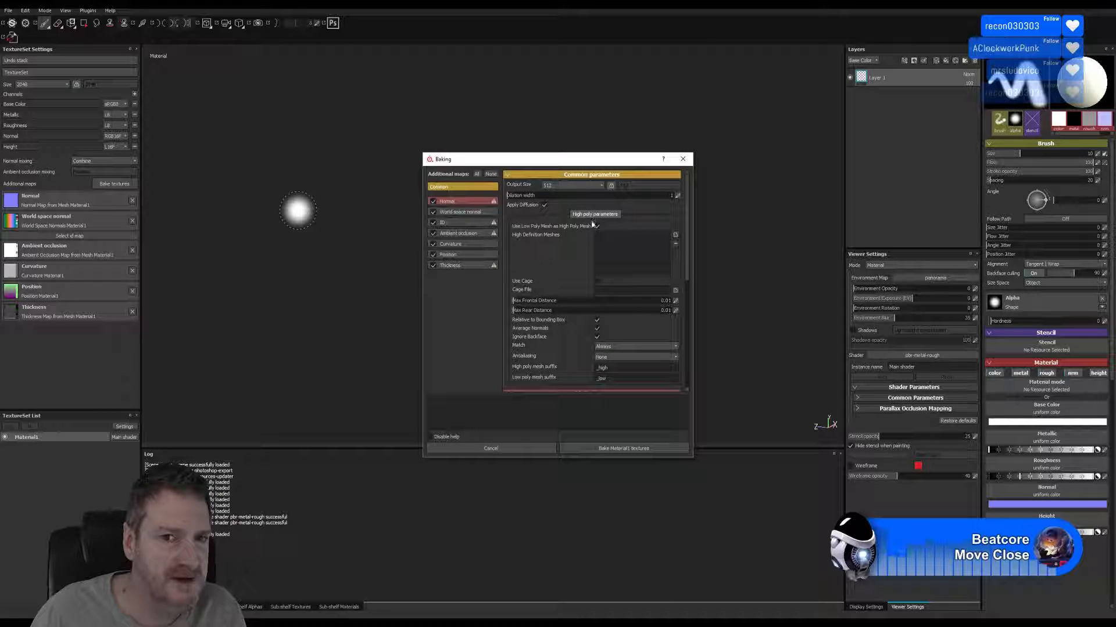
pyautogui.click(615, 450)
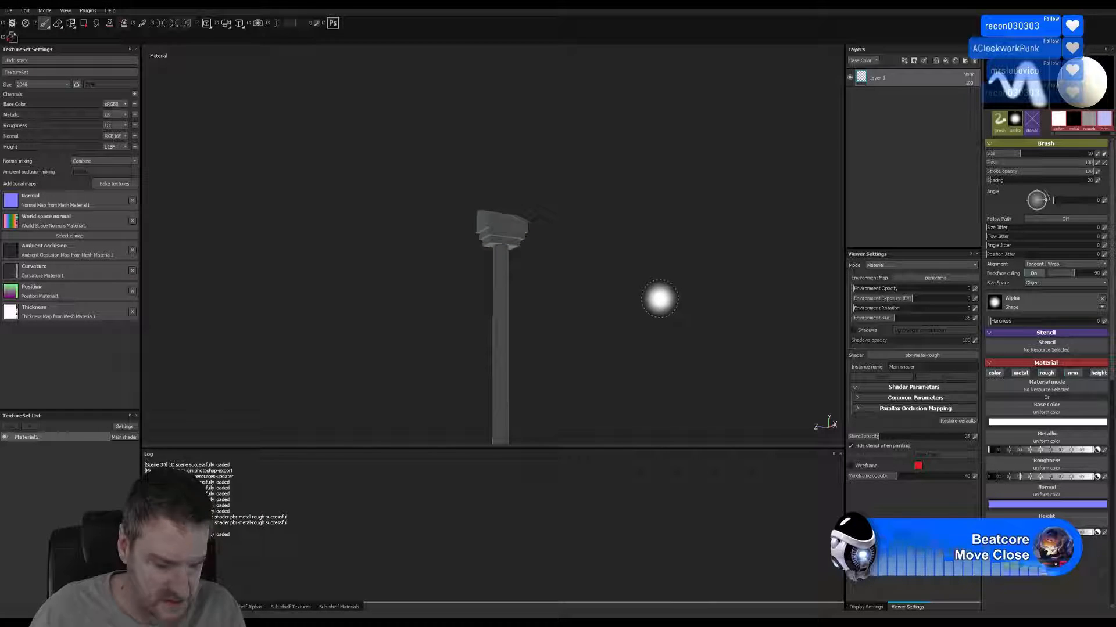
# Check the rebaked drainpipe from several angles and close the Log.
pyautogui.keyDown('alt'); pyautogui.moveTo(659, 298); pyautogui.dragTo(347, 317, button='right'); pyautogui.keyUp('alt')
pyautogui.keyDown('alt'); pyautogui.moveTo(449, 389); pyautogui.dragTo(428, 119, button='middle'); pyautogui.keyUp('alt')
pyautogui.keyDown('alt'); pyautogui.moveTo(489, 279); pyautogui.dragTo(505, 201, button='middle'); pyautogui.keyUp('alt')
pyautogui.keyDown('alt'); pyautogui.moveTo(504, 235); pyautogui.dragTo(407, 253, button='right'); pyautogui.keyUp('alt')
pyautogui.keyDown('alt'); pyautogui.moveTo(481, 341); pyautogui.dragTo(488, 242, button='middle'); pyautogui.keyUp('alt')
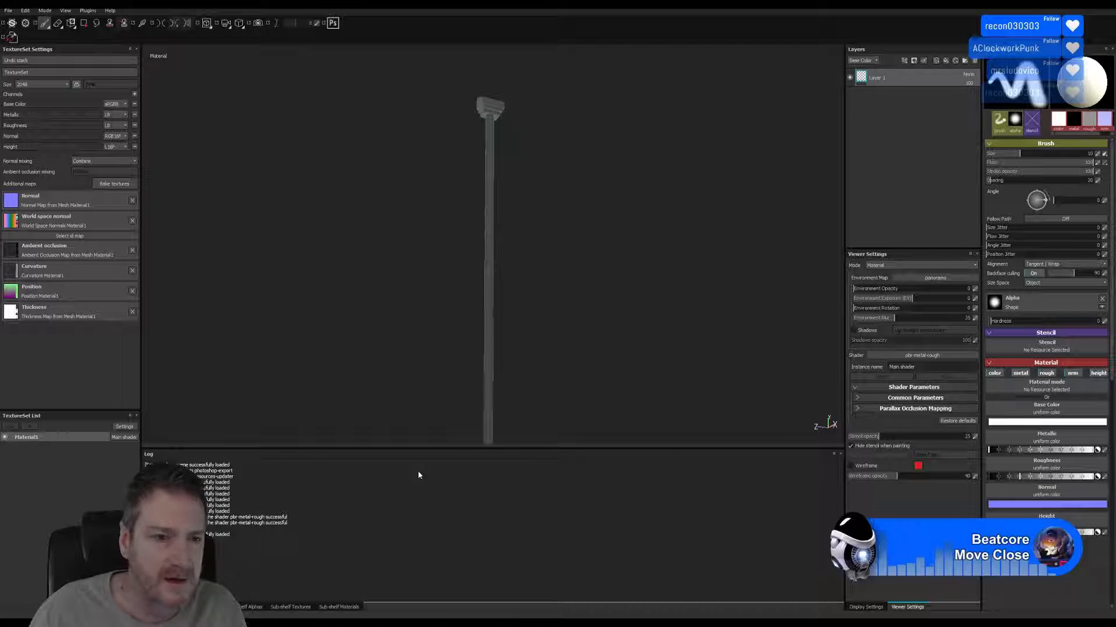
pyautogui.click(840, 453)
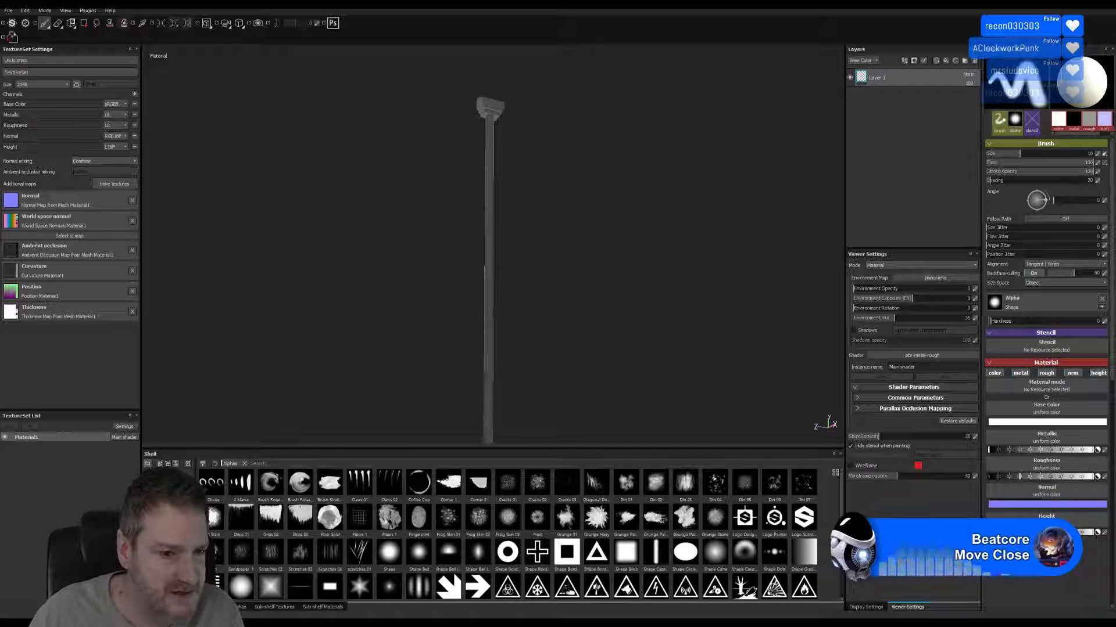
# Show the smart materials with large thumbnails and add the Airintake smart material to the drainpipe's layer stack.
pyautogui.click(164, 581)
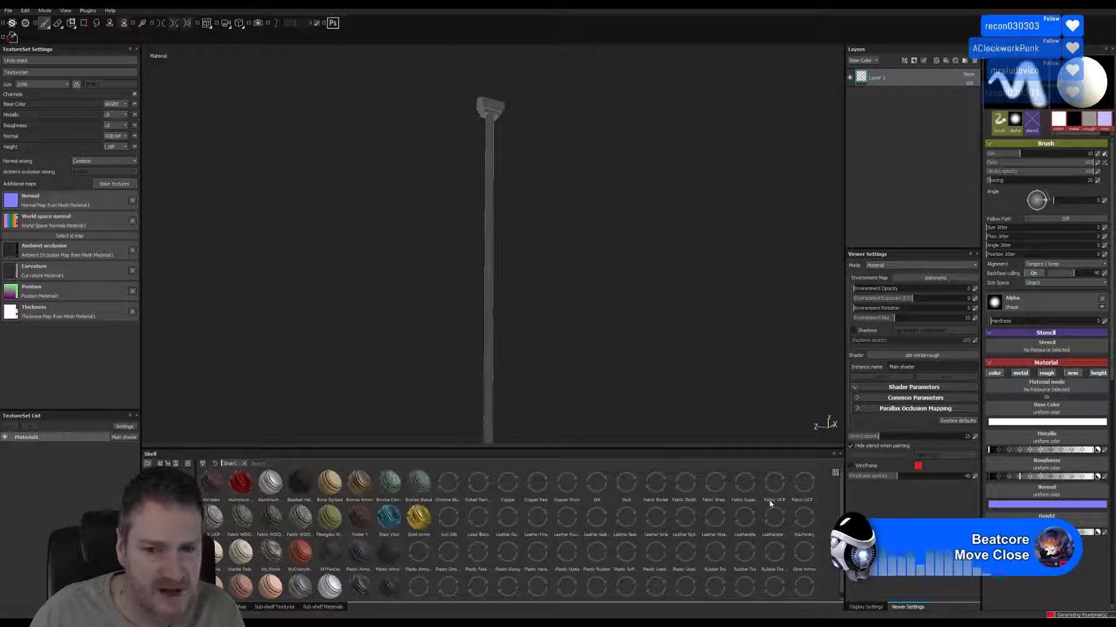
pyautogui.click(835, 472)
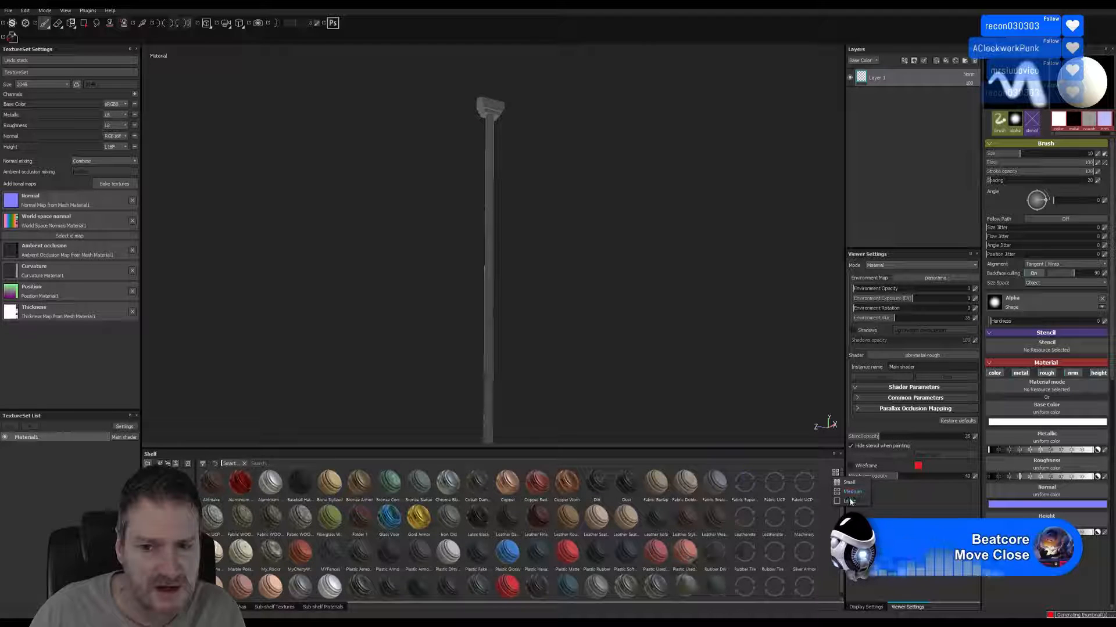
pyautogui.click(849, 501)
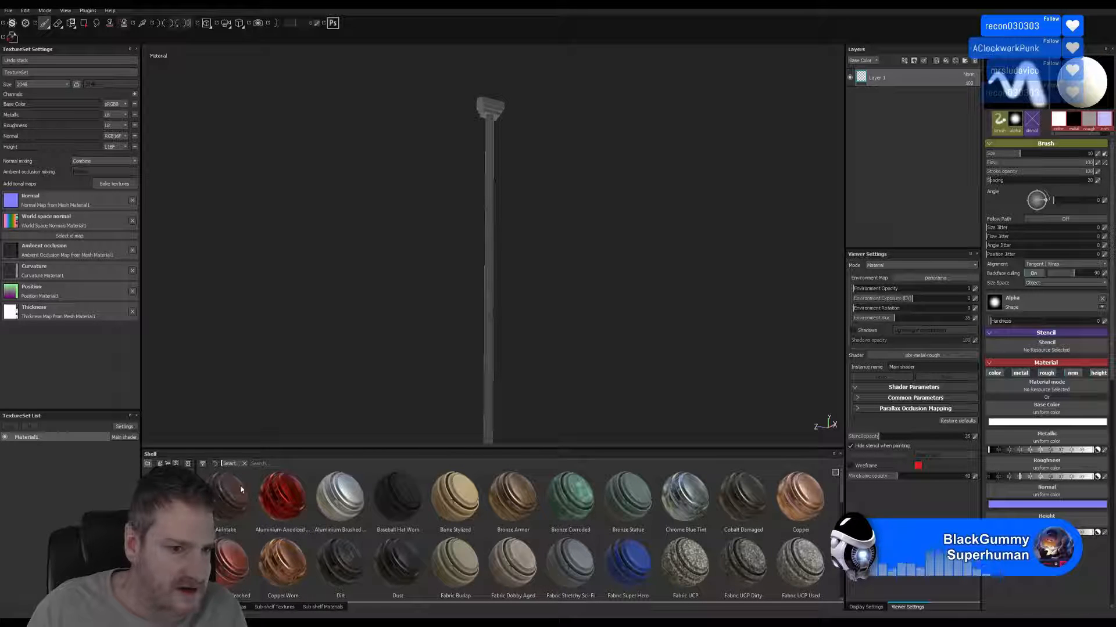
pyautogui.moveTo(227, 504); pyautogui.dragTo(910, 123)
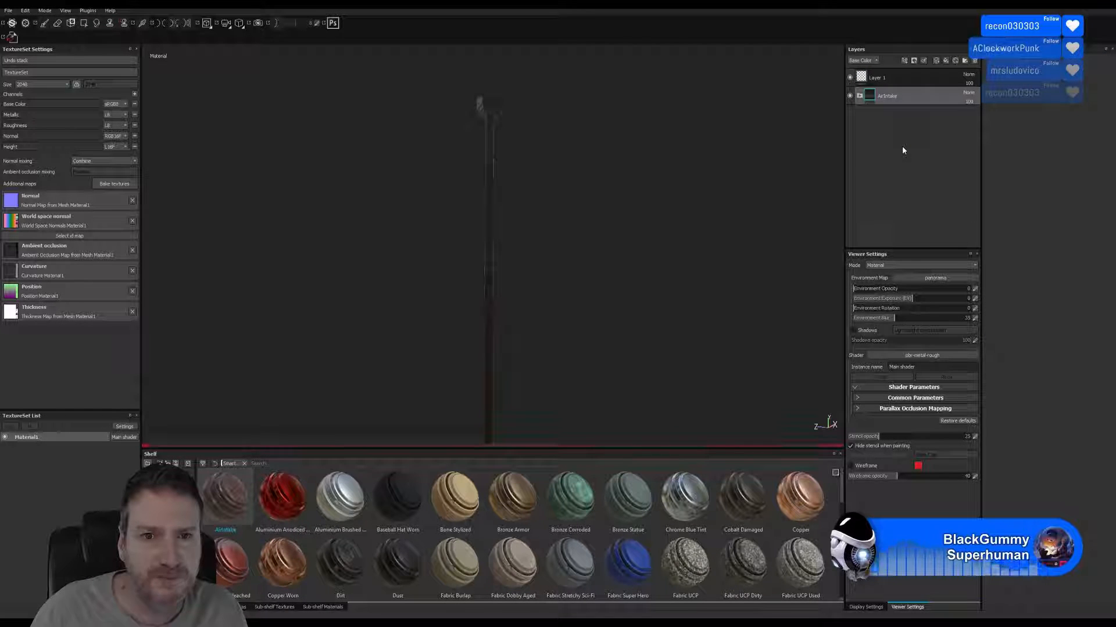
# Remove the empty Layer 1 above the smart material.
pyautogui.click(897, 79)
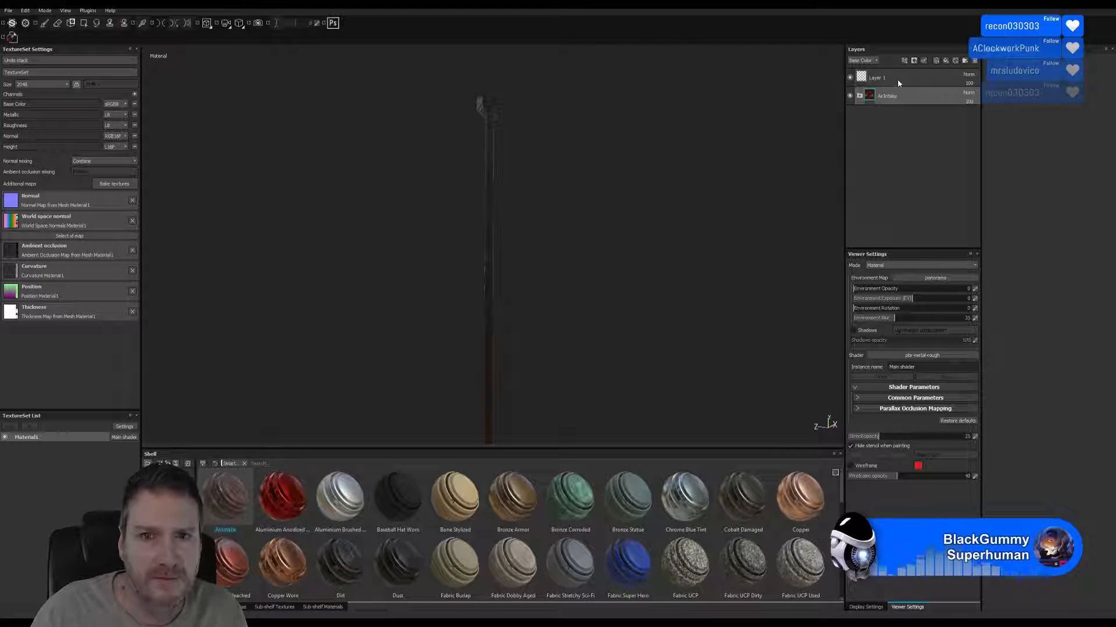
pyautogui.rightClick(897, 83)
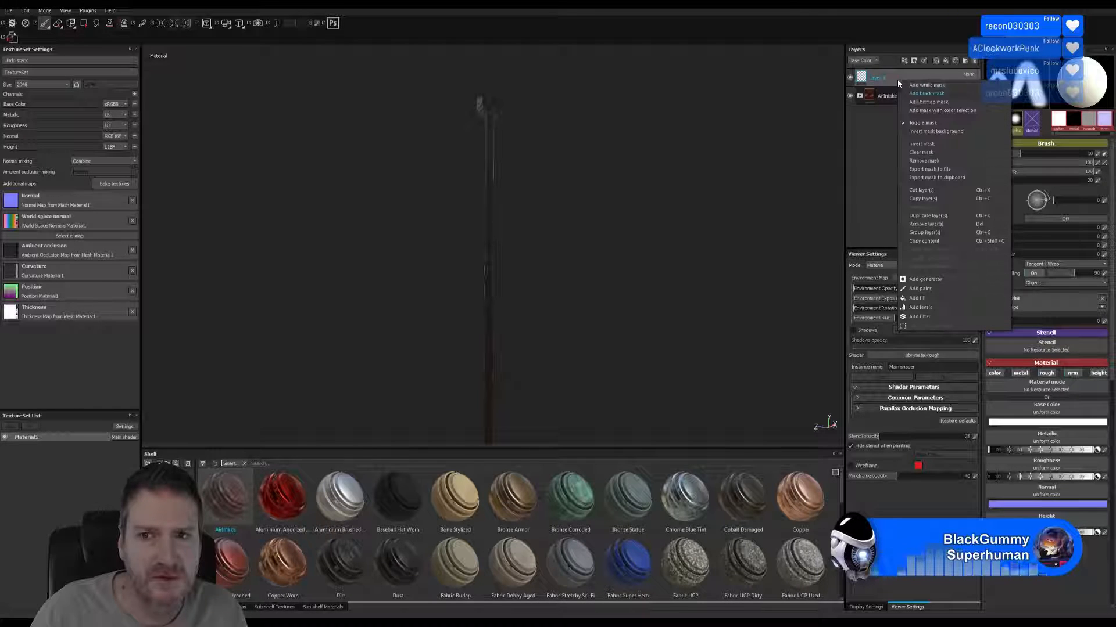
pyautogui.click(926, 224)
# Examine the smart material on the drainpipe's head and along its shaft from several angles.
pyautogui.keyDown('alt'); pyautogui.moveTo(553, 186); pyautogui.dragTo(517, 237); pyautogui.keyUp('alt')
pyautogui.keyDown('alt'); pyautogui.moveTo(518, 237); pyautogui.dragTo(671, 232, button='right'); pyautogui.keyUp('alt')
pyautogui.moveTo(671, 231)
pyautogui.keyDown('alt'); pyautogui.mouseDown()
pyautogui.moveTo(506, 252)
pyautogui.moveTo(790, 216)
pyautogui.moveTo(595, 219)
pyautogui.moveTo(511, 179)
pyautogui.moveTo(324, 172)
pyautogui.moveTo(336, 182)
pyautogui.moveTo(523, 155)
pyautogui.moveTo(575, 187)
pyautogui.moveTo(380, 182)
pyautogui.moveTo(525, 204)
pyautogui.moveTo(448, 219)
pyautogui.moveTo(405, 202)
pyautogui.moveTo(429, 236)
pyautogui.moveTo(190, 238)
pyautogui.moveTo(155, 227)
pyautogui.moveTo(198, 184)
pyautogui.moveTo(413, 236)
pyautogui.moveTo(456, 236)
pyautogui.moveTo(458, 206)
pyautogui.moveTo(456, 237)
pyautogui.moveTo(491, 241)
pyautogui.moveTo(371, 203)
pyautogui.mouseUp(); pyautogui.keyUp('alt')
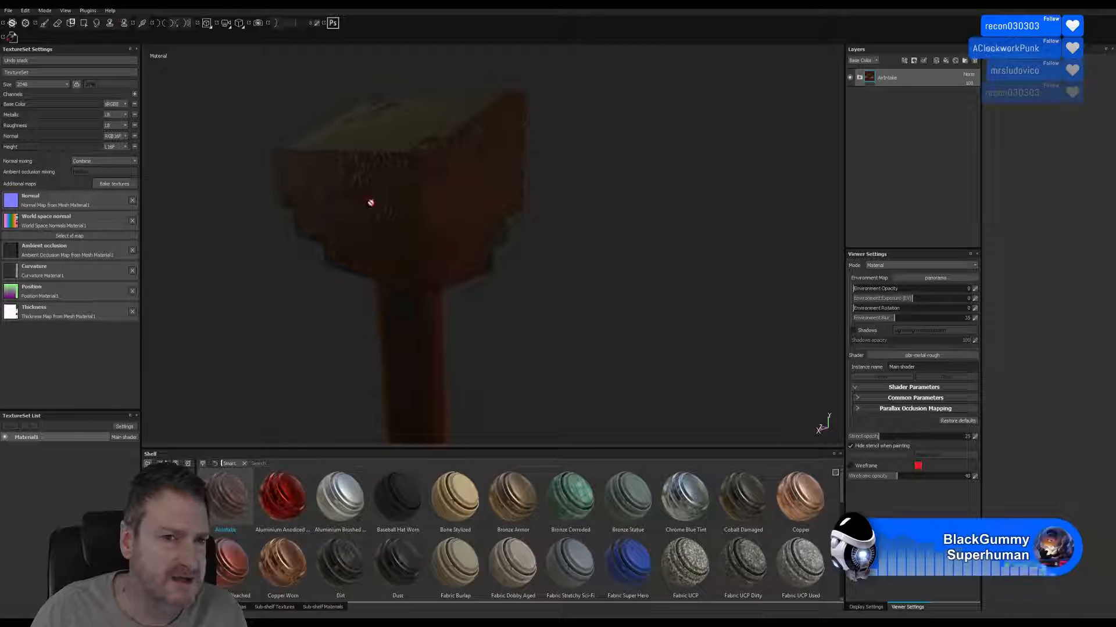
pyautogui.keyDown('alt'); pyautogui.moveTo(478, 285); pyautogui.dragTo(431, 186); pyautogui.keyUp('alt')
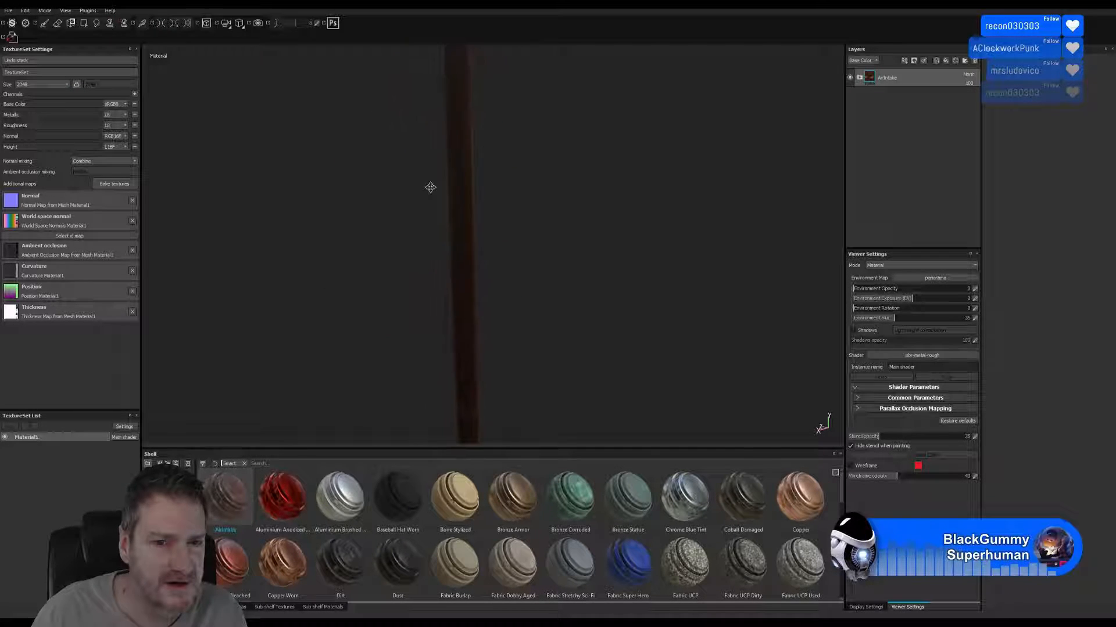
pyautogui.keyDown('alt'); pyautogui.moveTo(435, 289); pyautogui.dragTo(555, 322); pyautogui.keyUp('alt')
pyautogui.keyDown('alt'); pyautogui.moveTo(461, 308); pyautogui.dragTo(393, 344); pyautogui.keyUp('alt')
pyautogui.keyDown('alt'); pyautogui.moveTo(478, 307); pyautogui.dragTo(436, 247); pyautogui.keyUp('alt')
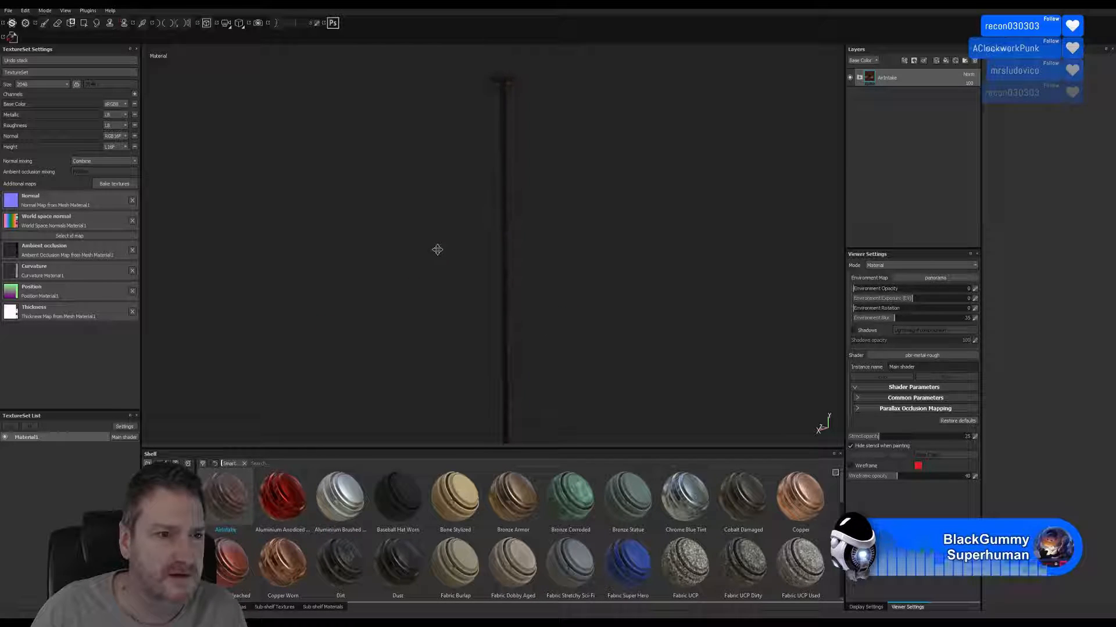
# Rename the Material1 texture set as DrainPipe.
pyautogui.rightClick(30, 443)
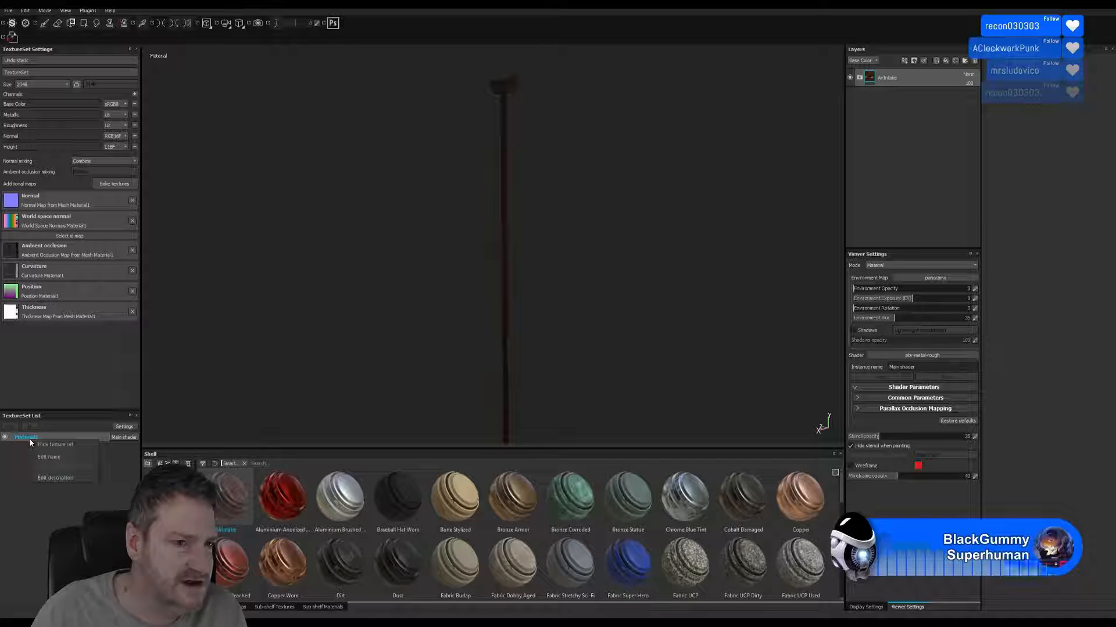
pyautogui.click(65, 457)
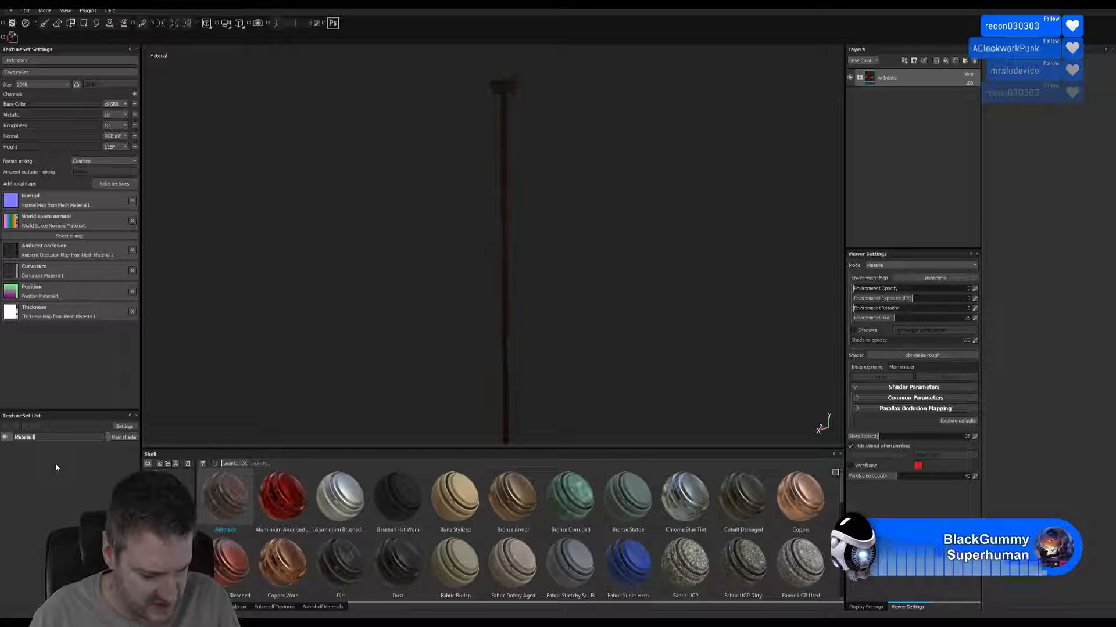
pyautogui.write('Drain')
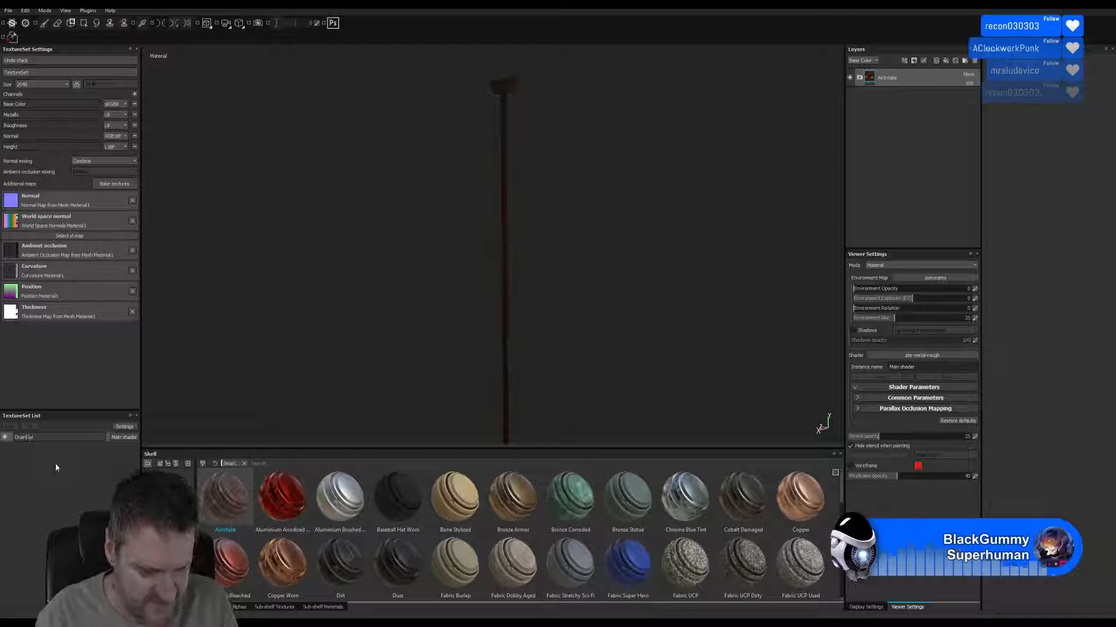
pyautogui.write('Pipe')
pyautogui.press('Return')
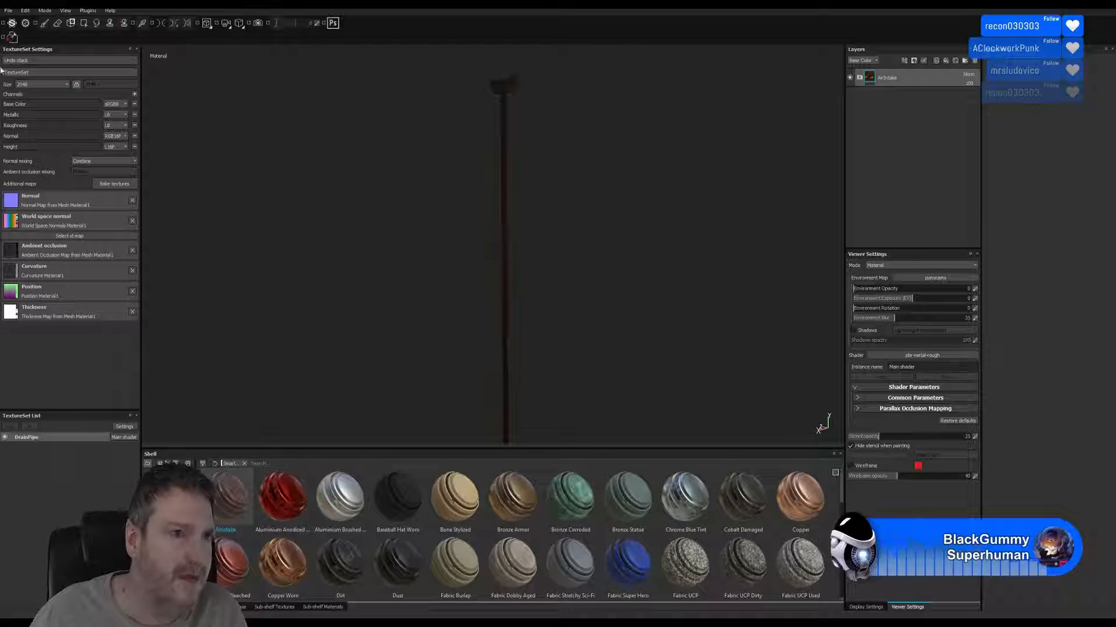
# Export the DrainPipe textures with the current settings to the Drain Pipes folder under UE4 Projects, Models, ArtDeco Building, Exports on the Work drive.
pyautogui.click(9, 11)
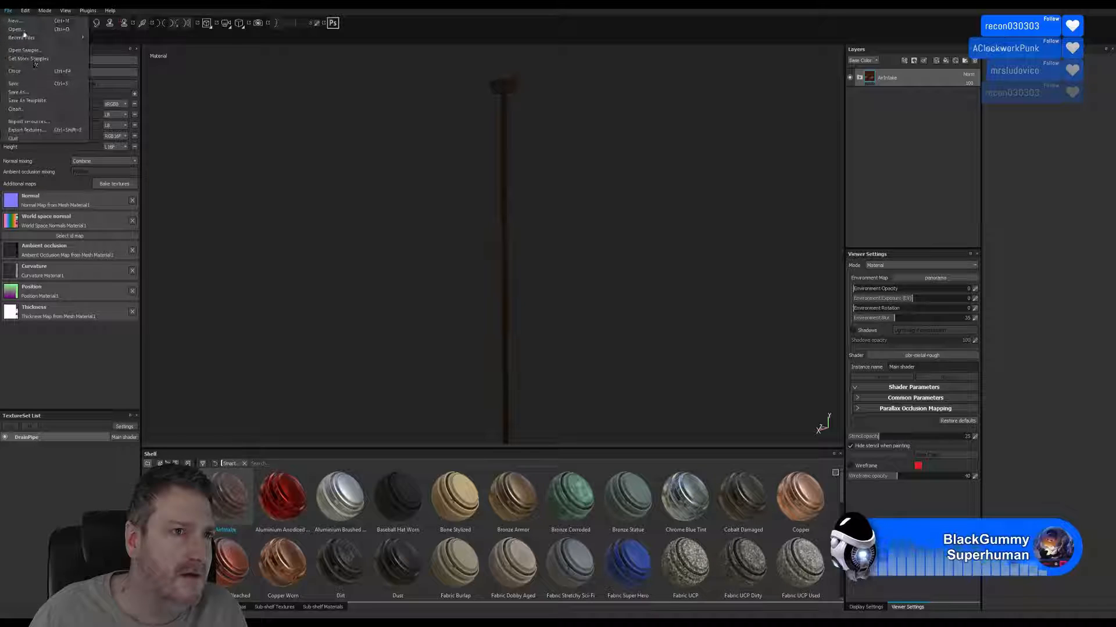
pyautogui.click(42, 129)
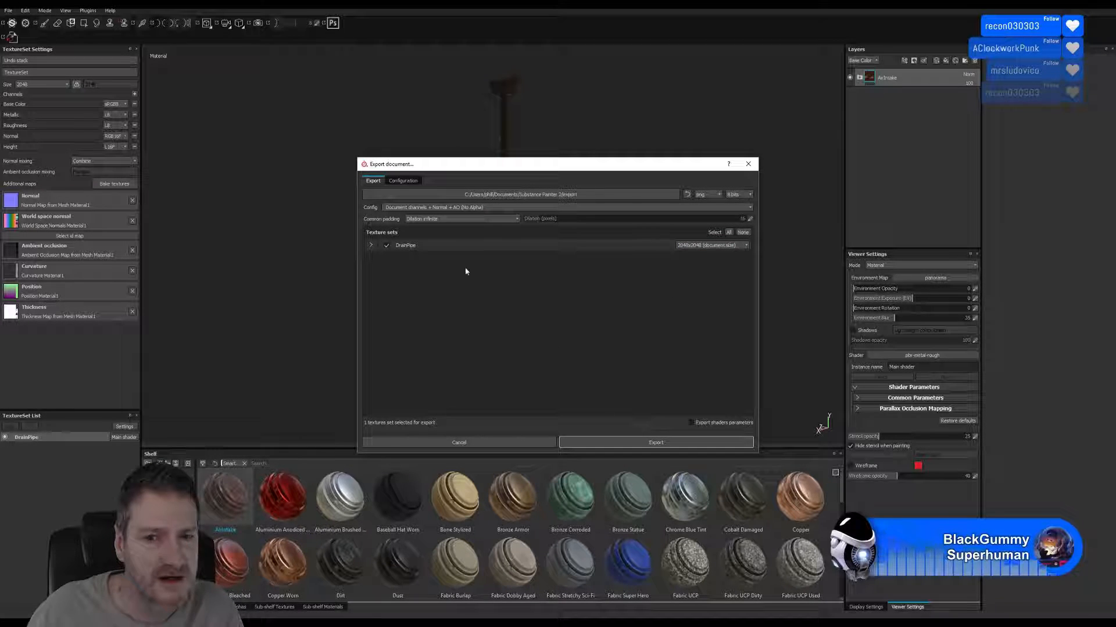
pyautogui.click(497, 194)
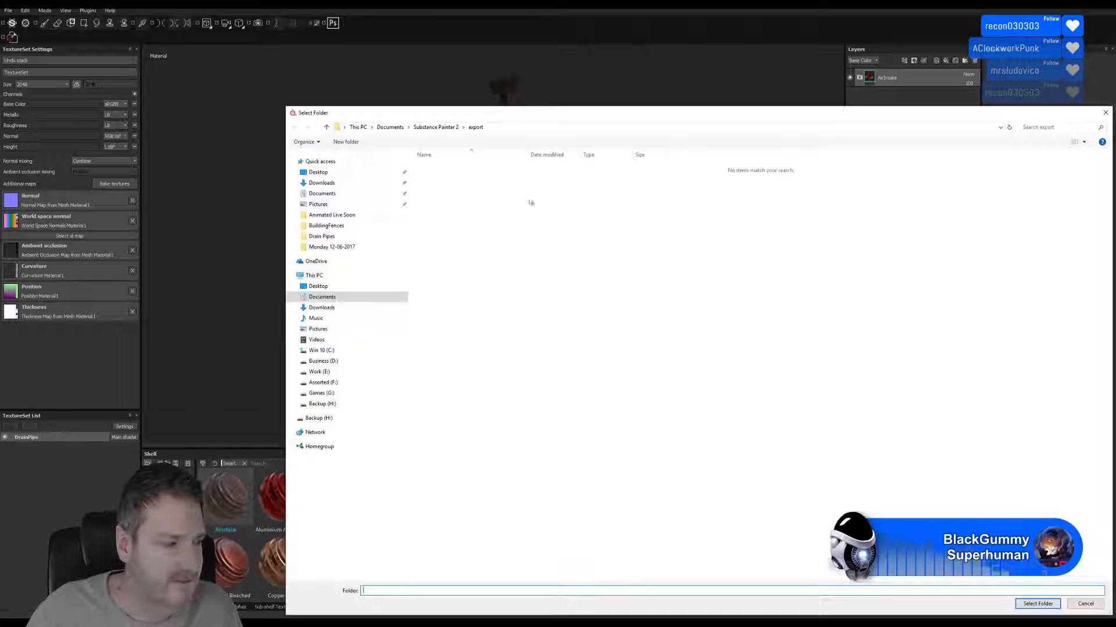
pyautogui.click(295, 373)
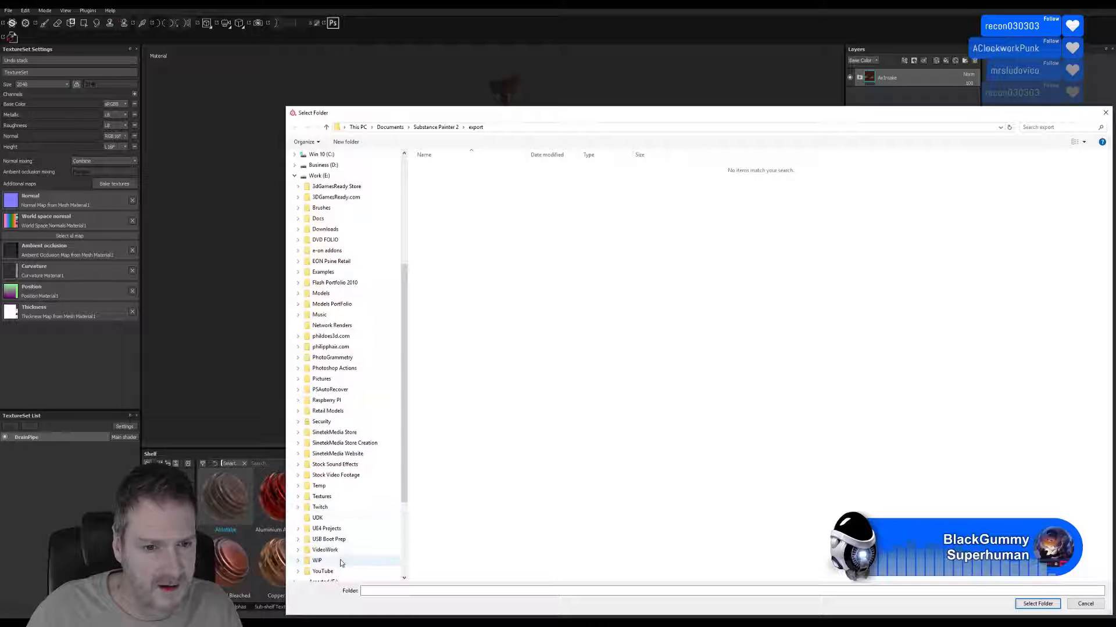
pyautogui.click(301, 531)
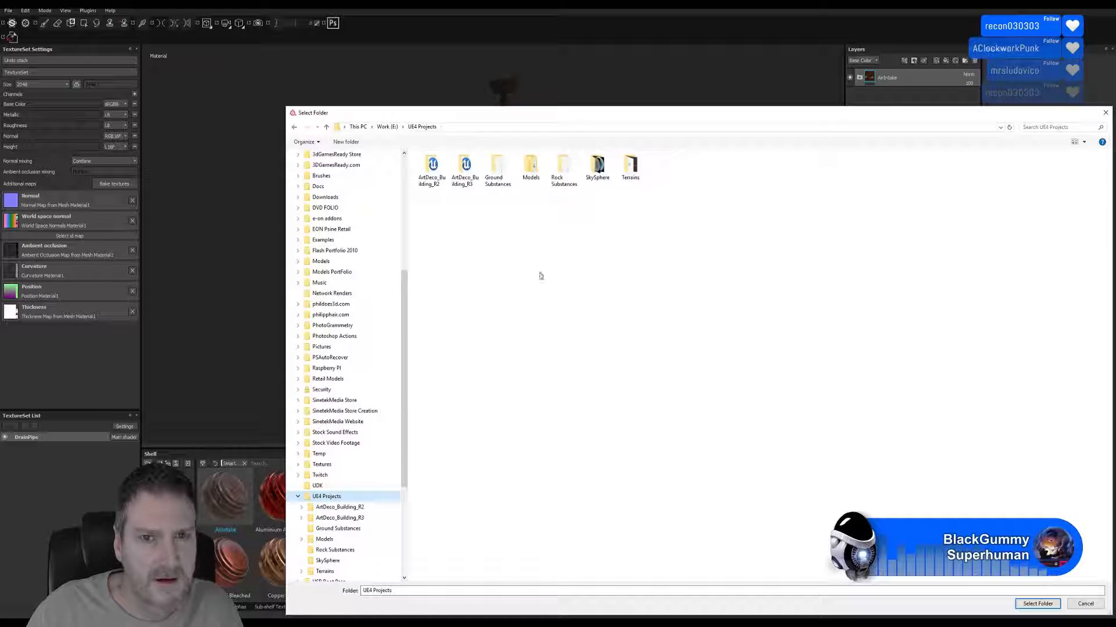
pyautogui.doubleClick(530, 167)
pyautogui.doubleClick(431, 168)
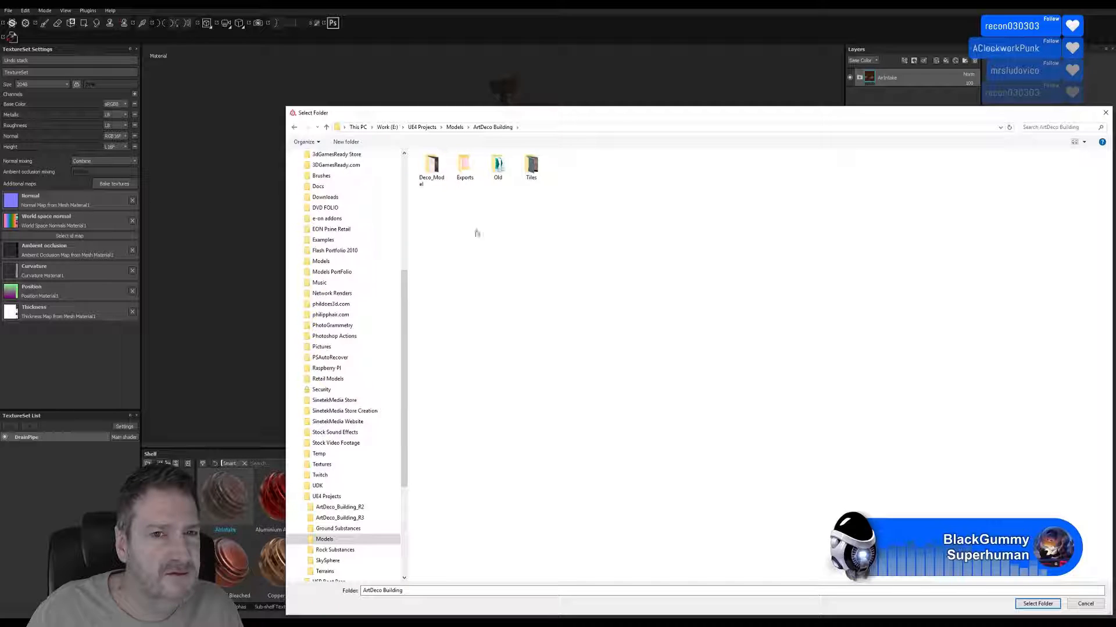
pyautogui.doubleClick(464, 167)
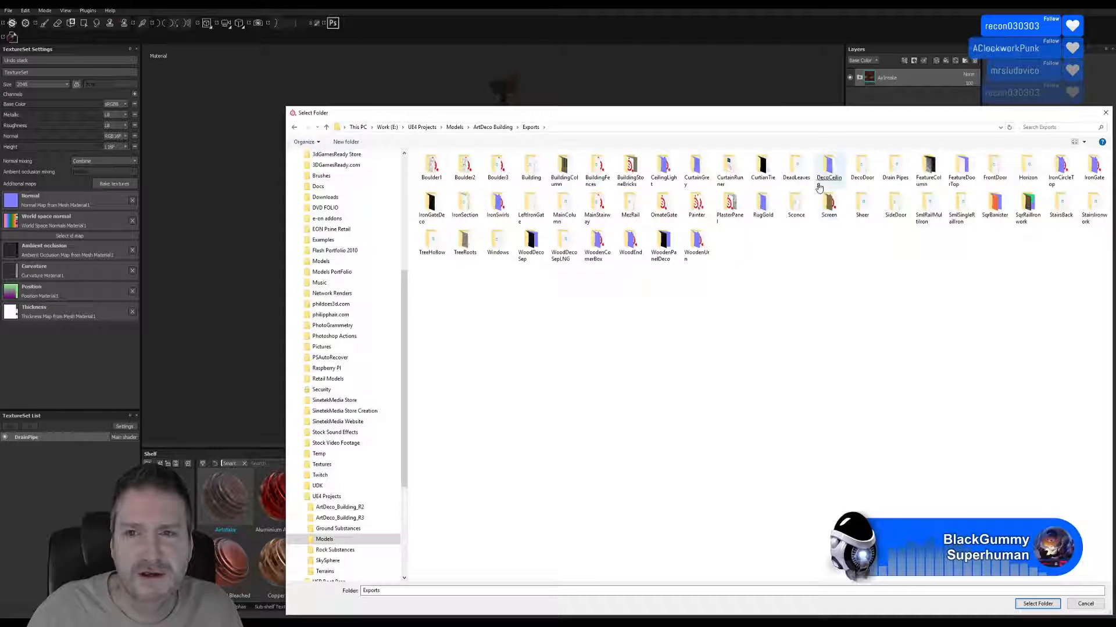
pyautogui.doubleClick(895, 168)
pyautogui.moveTo(846, 118); pyautogui.dragTo(765, 78)
pyautogui.click(958, 567)
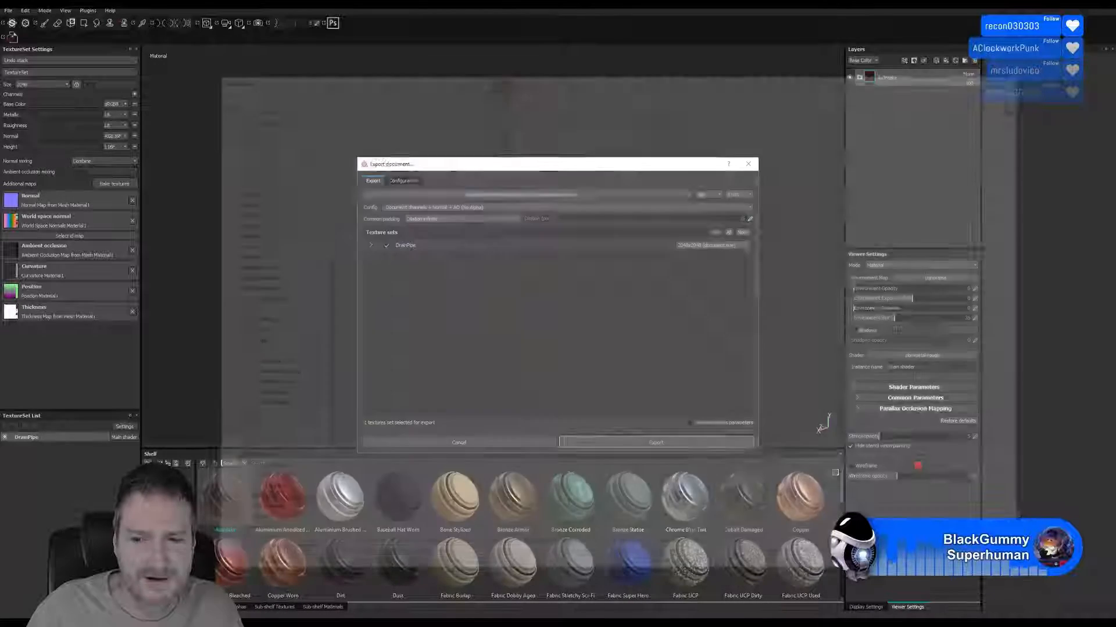
pyautogui.click(653, 443)
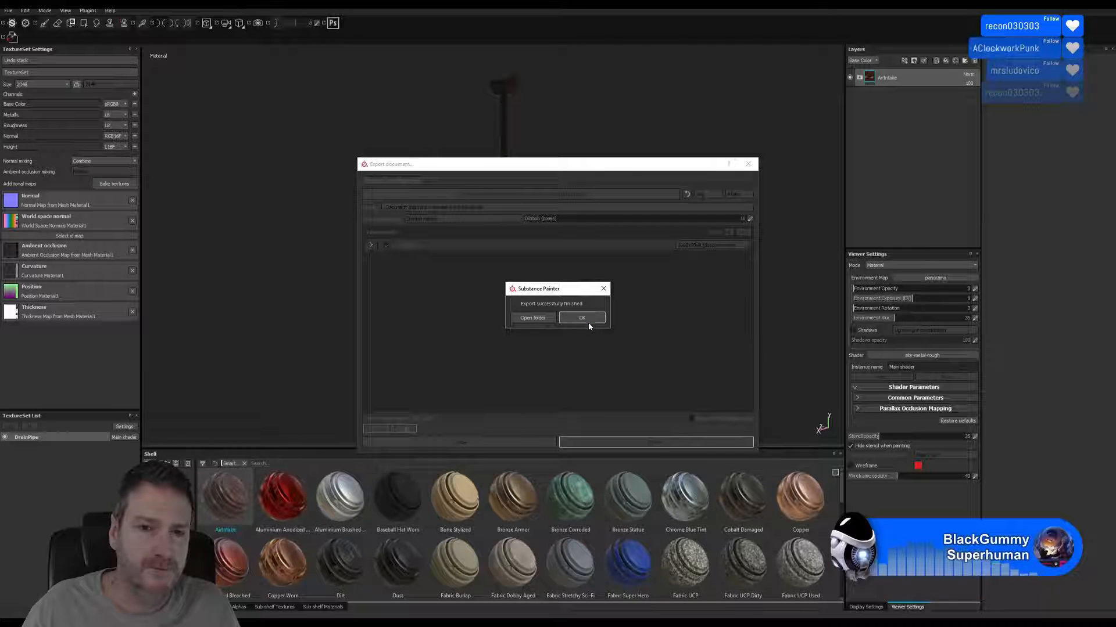
pyautogui.click(587, 321)
# Switch to 3ds Max and isolate the double-headed drainpipe at the building's front corner.
pyautogui.click(1052, 5)
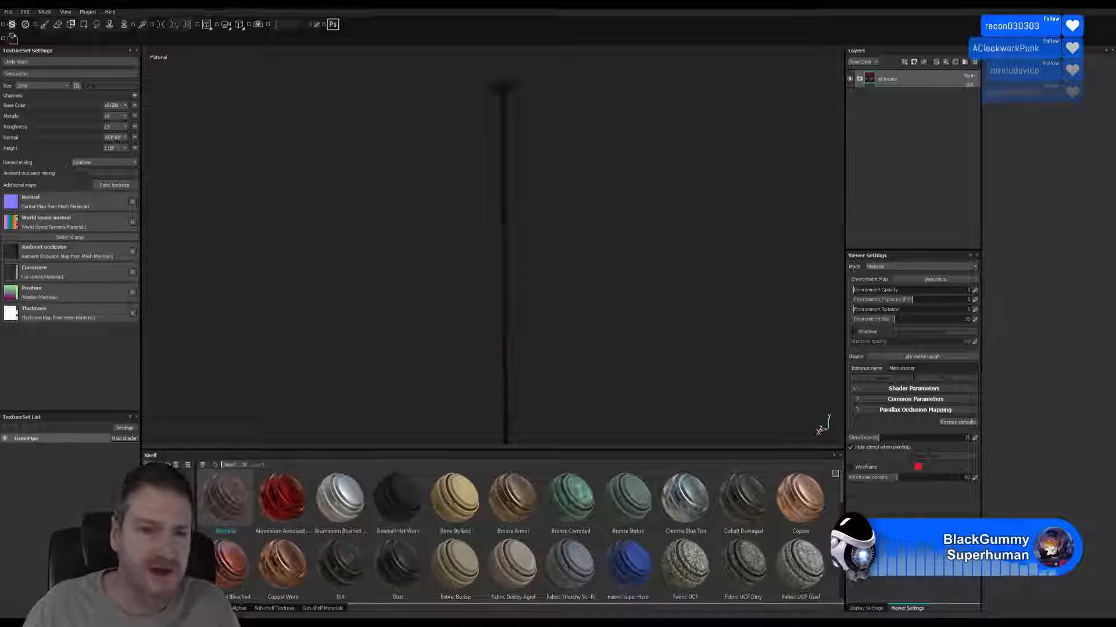
pyautogui.click(401, 622)
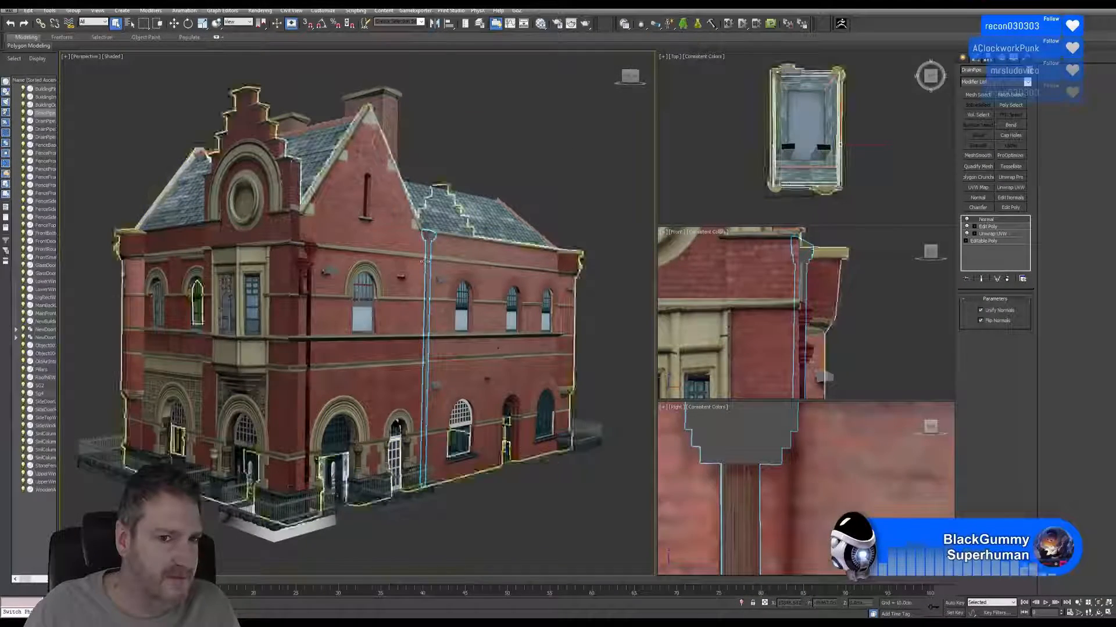
pyautogui.keyDown('alt'); pyautogui.moveTo(368, 287); pyautogui.dragTo(309, 287, button='middle'); pyautogui.keyUp('alt')
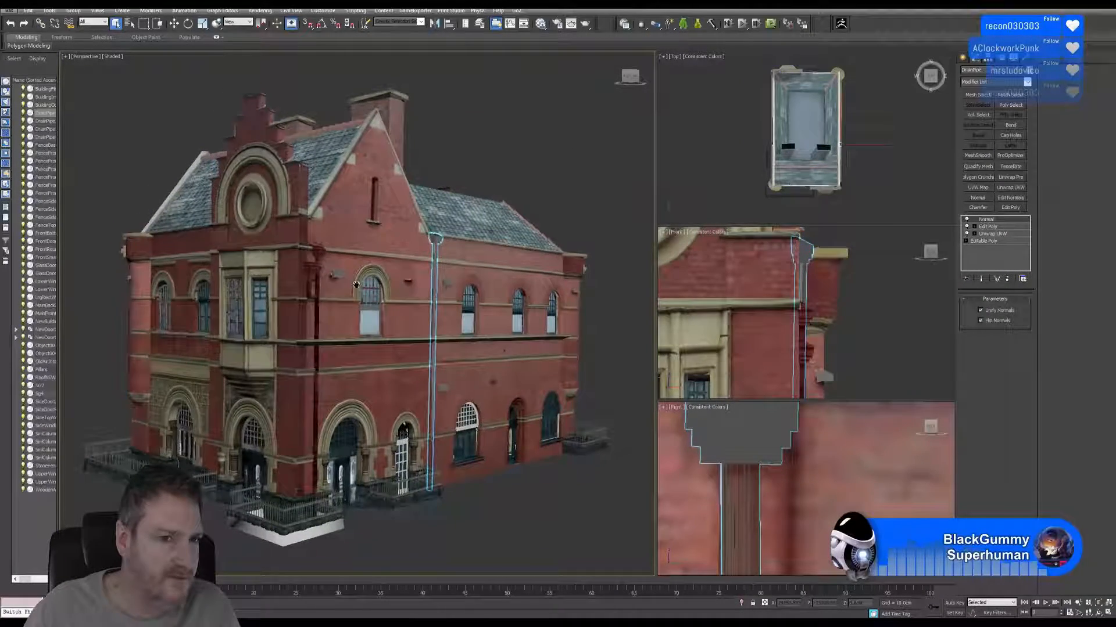
pyautogui.click(312, 268)
pyautogui.click(49, 10)
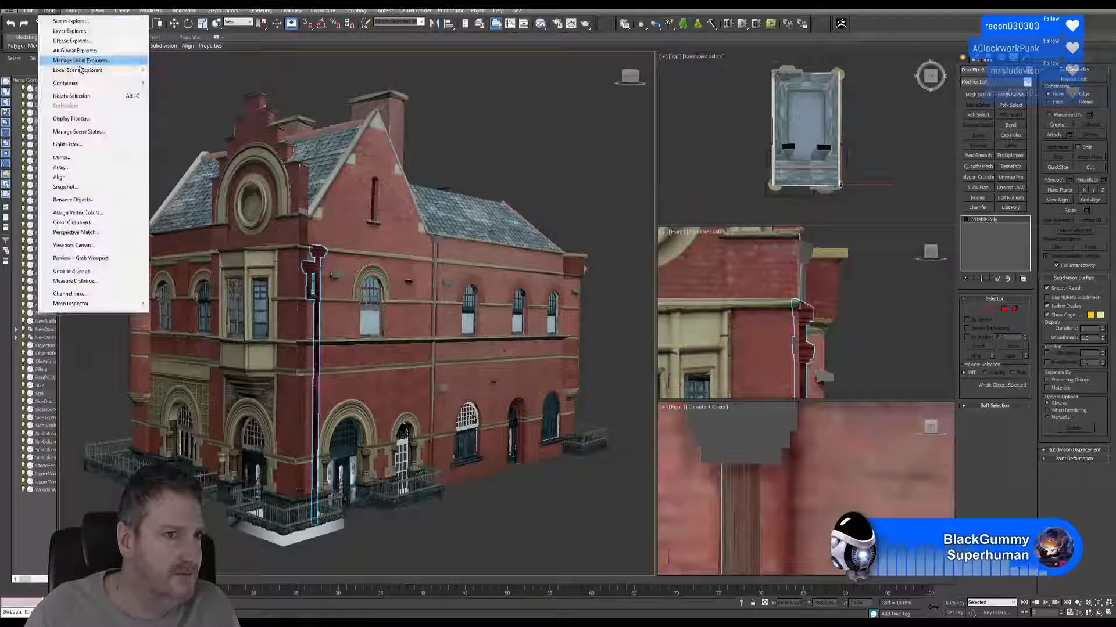
pyautogui.click(72, 96)
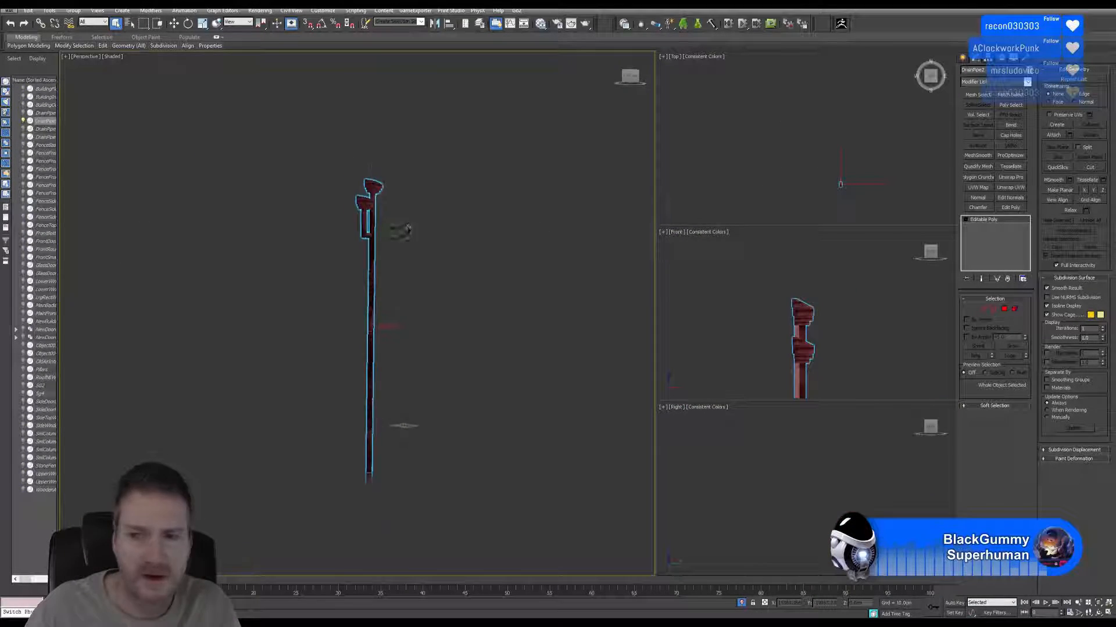
# Detach the lower pipe head, its short pipe and the elbow from the double-headed drainpipe as a separate object with the default name.
pyautogui.scroll(6, 407, 230)
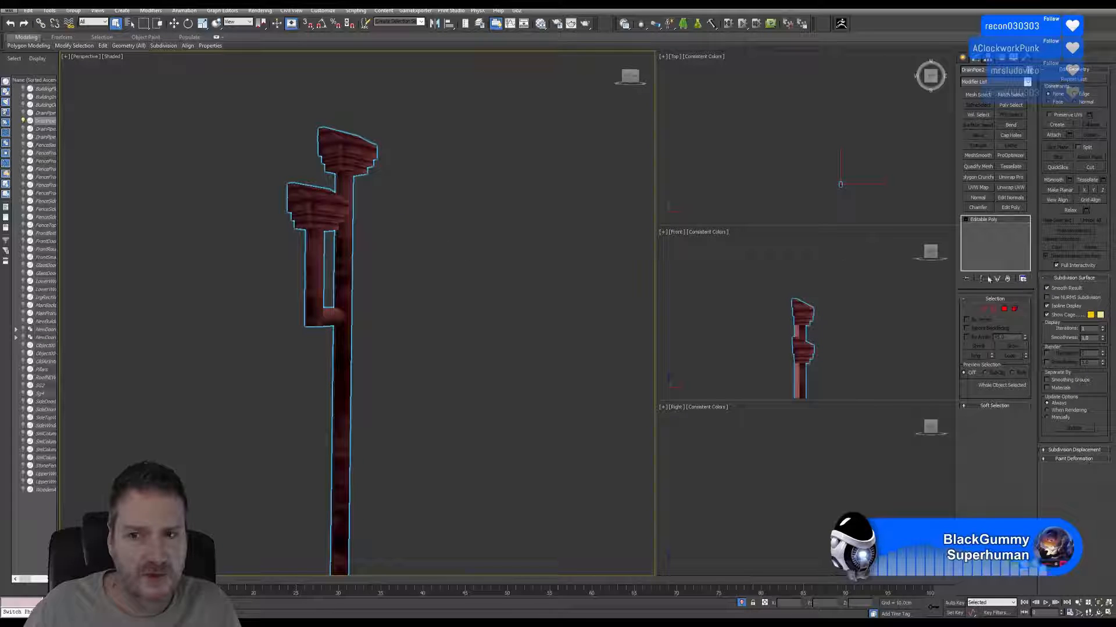
pyautogui.click(1015, 308)
pyautogui.hotkey('ctrl', 'a')
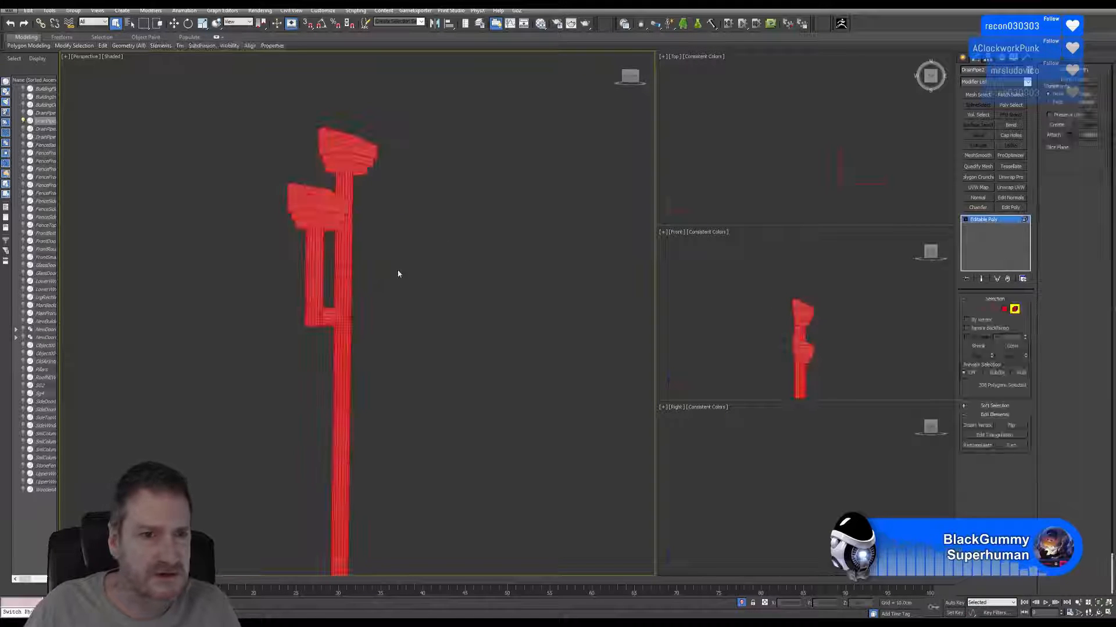
pyautogui.click(301, 220)
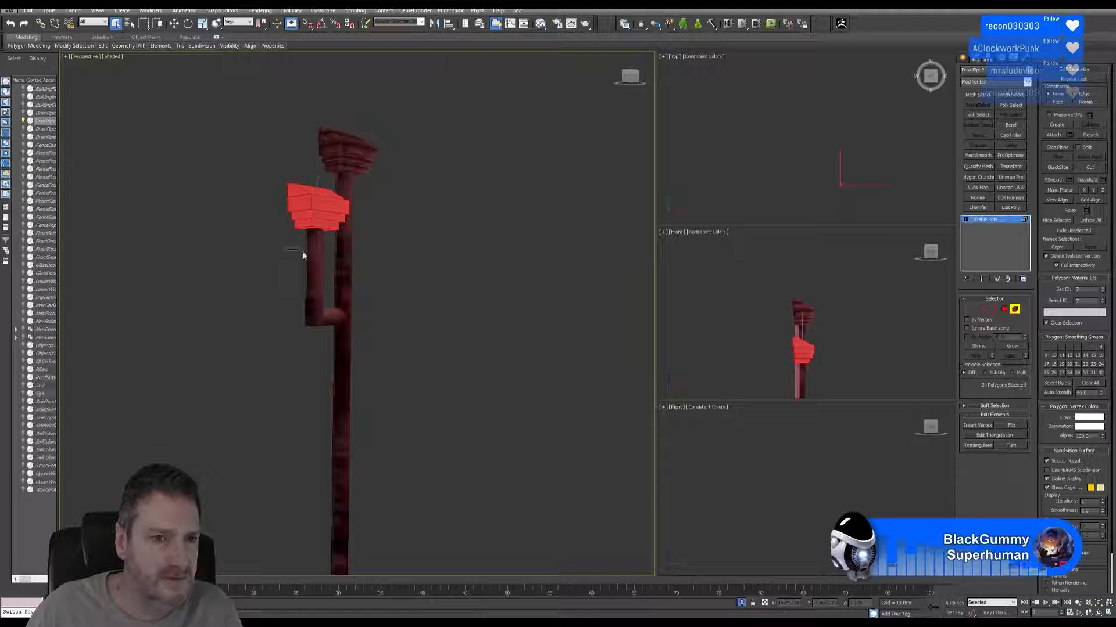
pyautogui.keyDown('ctrl'); pyautogui.click(313, 270); pyautogui.keyUp('ctrl')
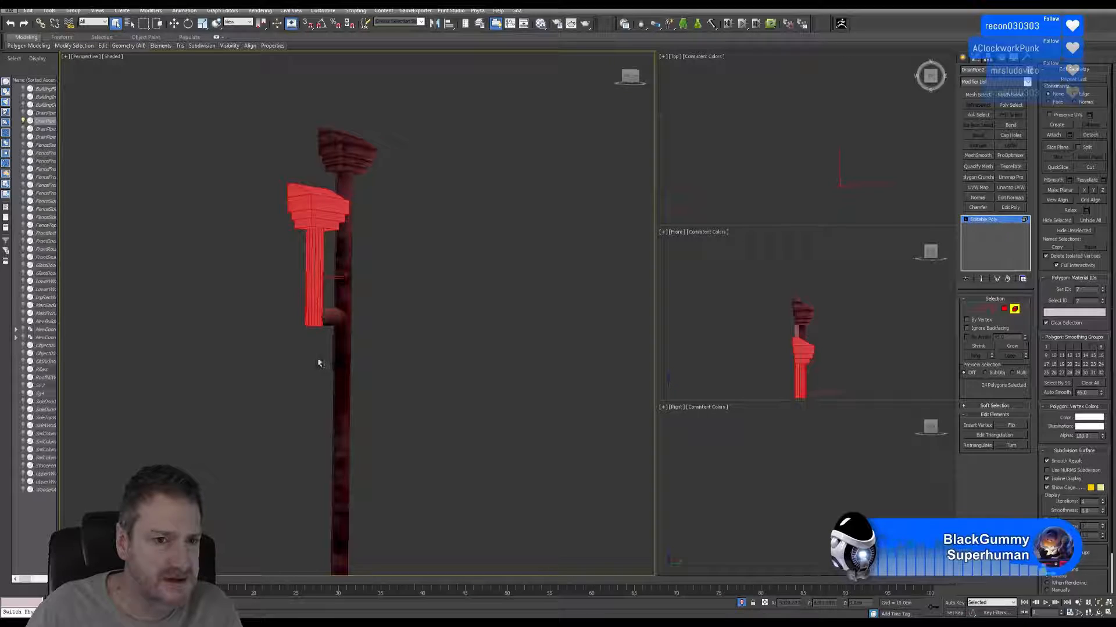
pyautogui.keyDown('ctrl'); pyautogui.click(328, 313); pyautogui.keyUp('ctrl')
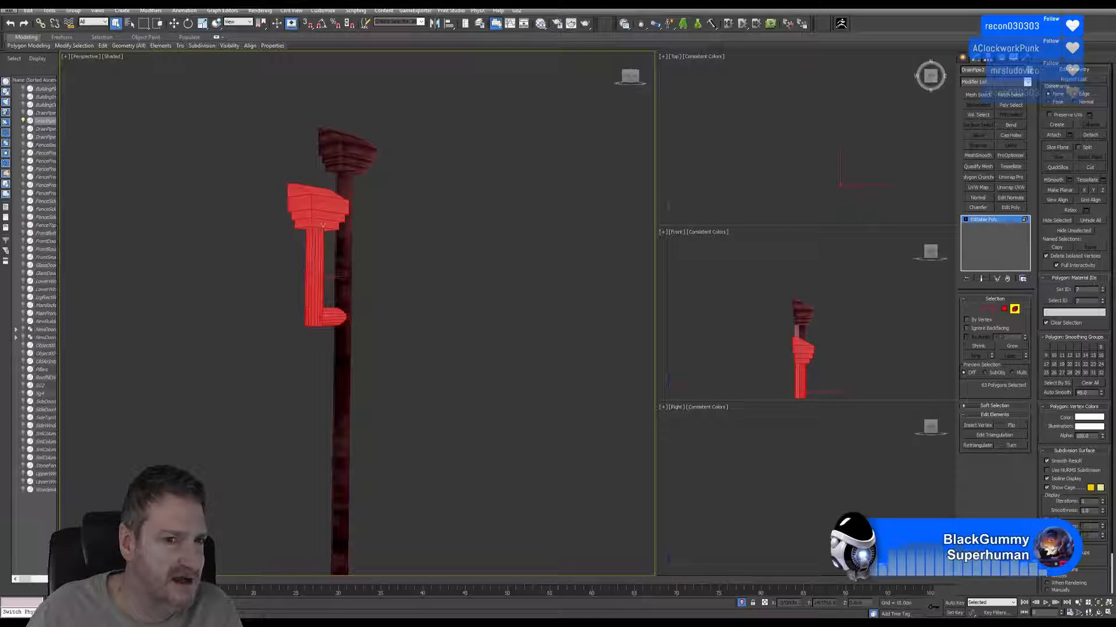
pyautogui.click(1090, 135)
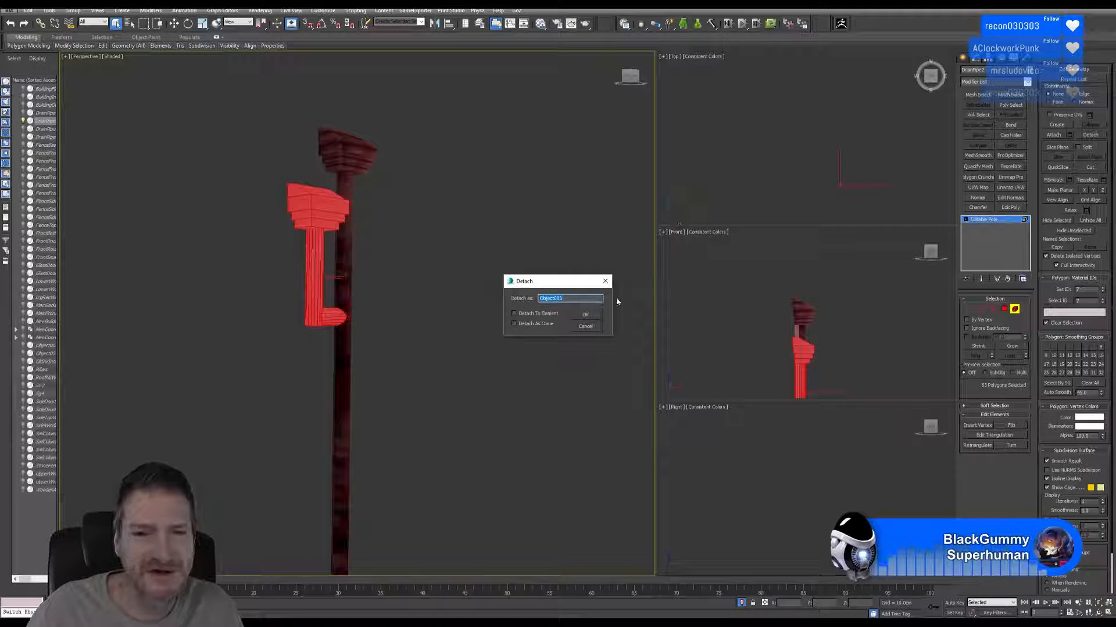
pyautogui.click(585, 316)
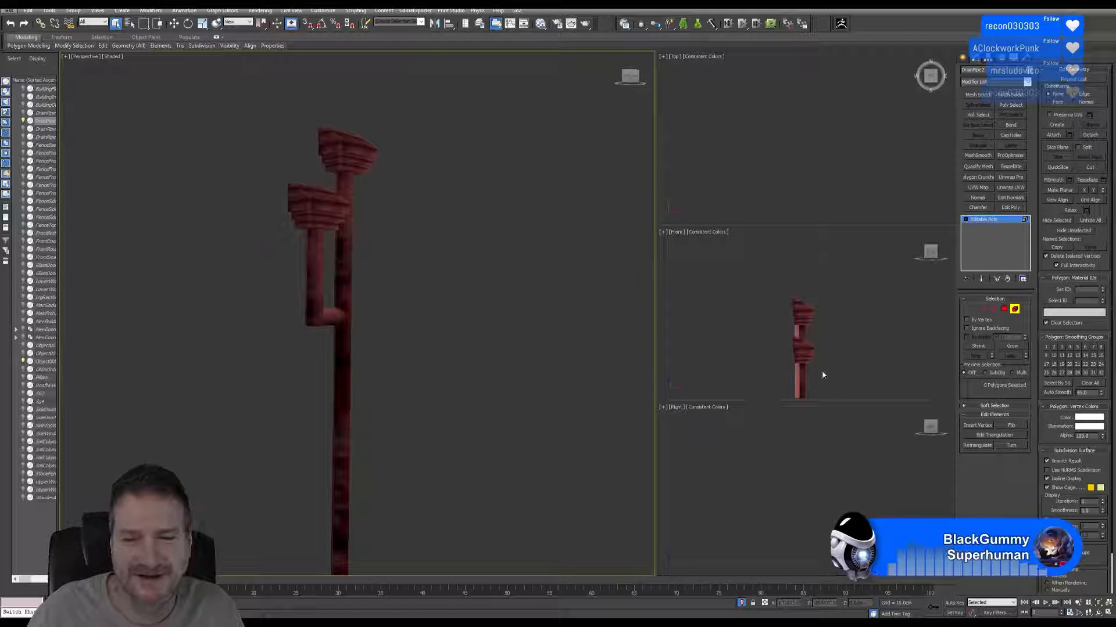
pyautogui.click(1015, 310)
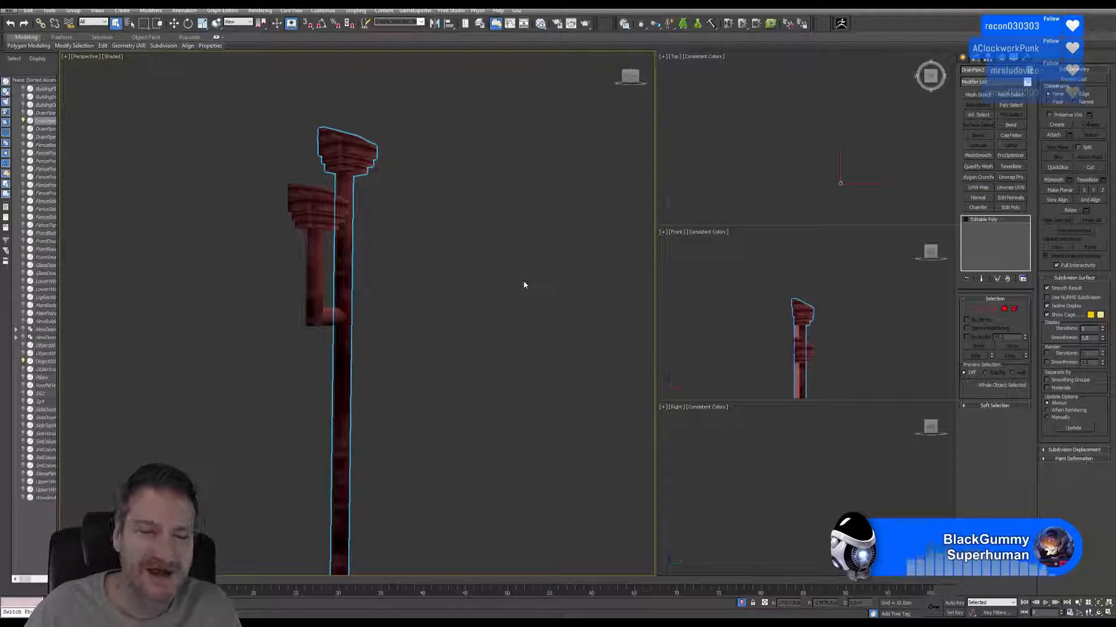
# Switch to Substance Painter, expand the drainpipe's smart material folder in the layer stack, and browse the available smart materials.
pyautogui.click(447, 624)
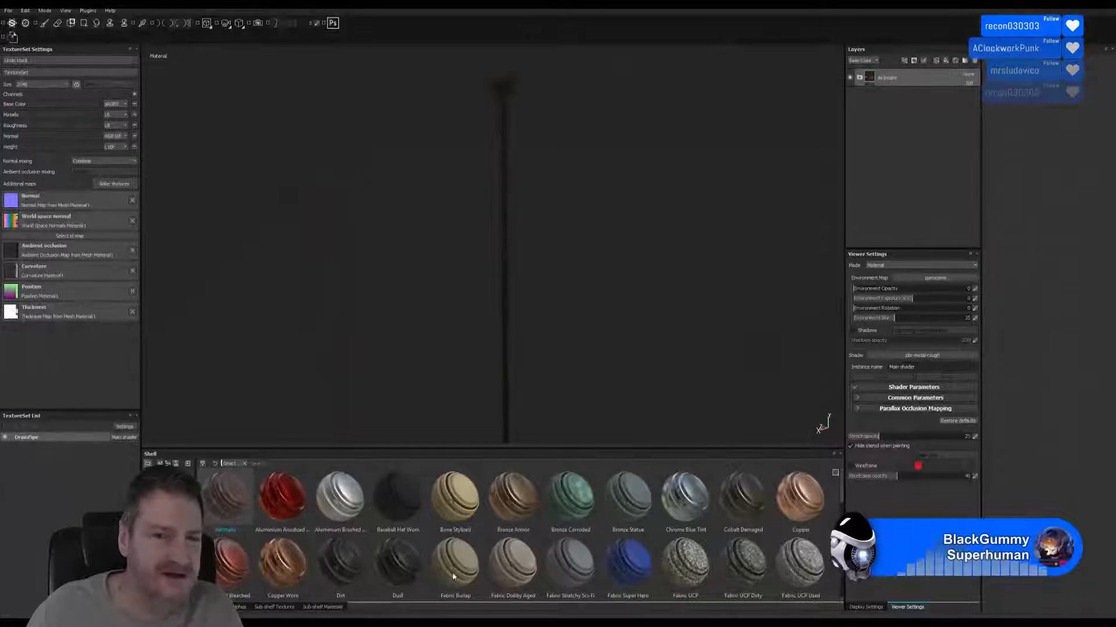
pyautogui.click(860, 78)
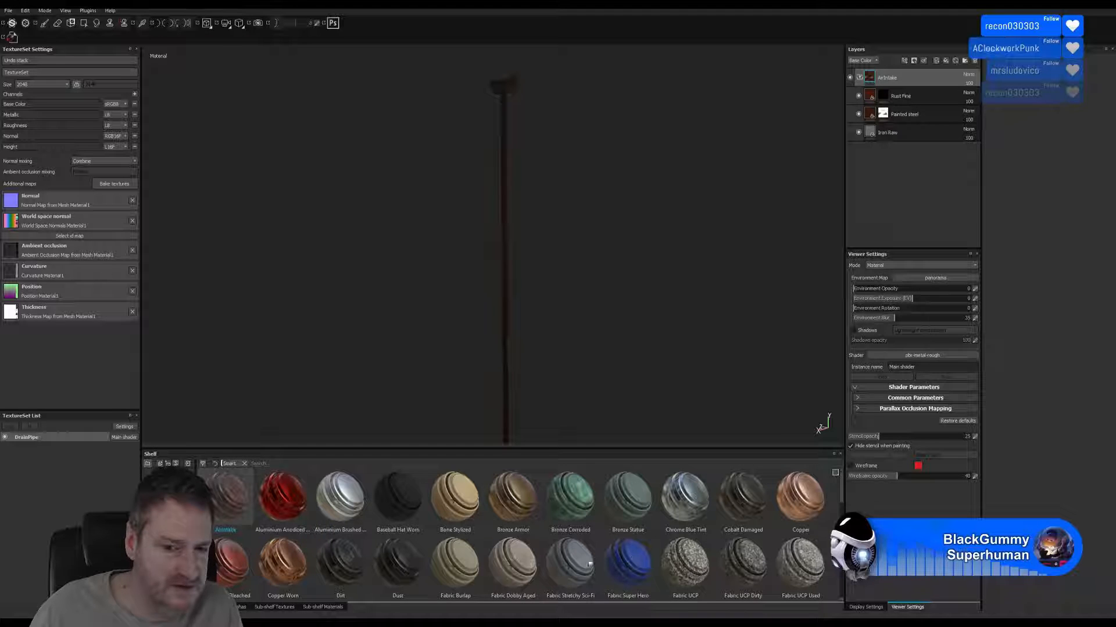
pyautogui.scroll(-2, 708, 531)
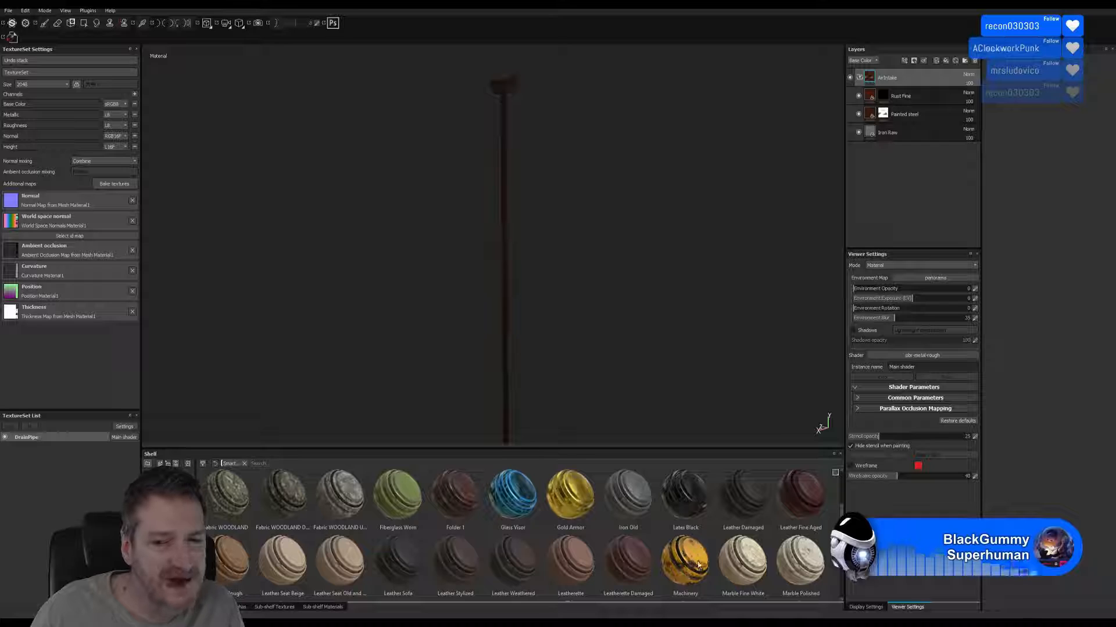
pyautogui.moveTo(622, 530)
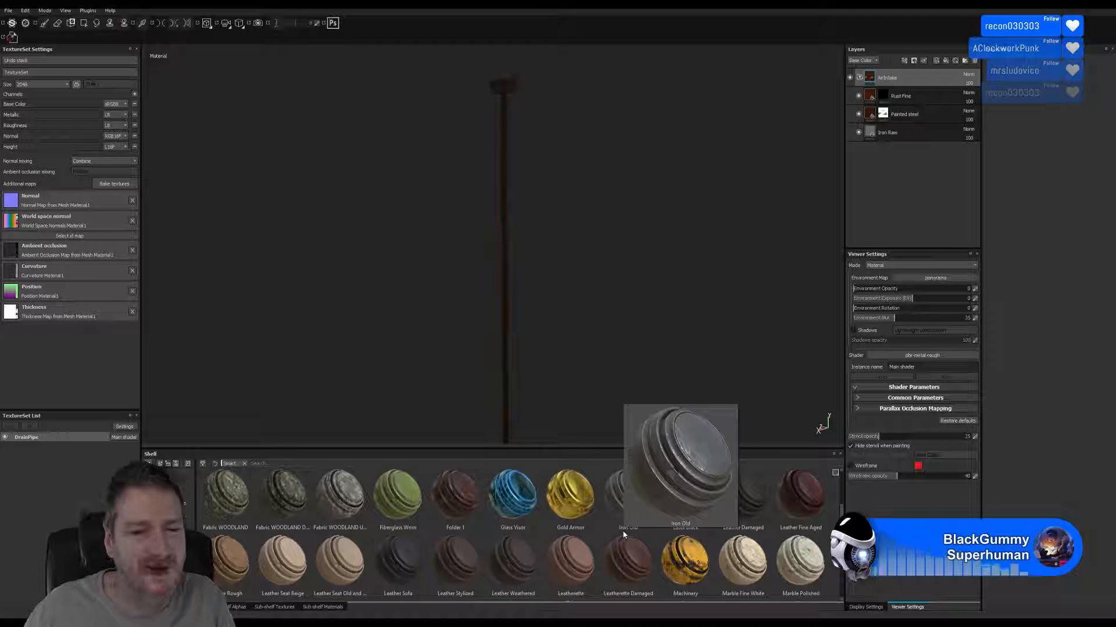
pyautogui.moveTo(678, 557)
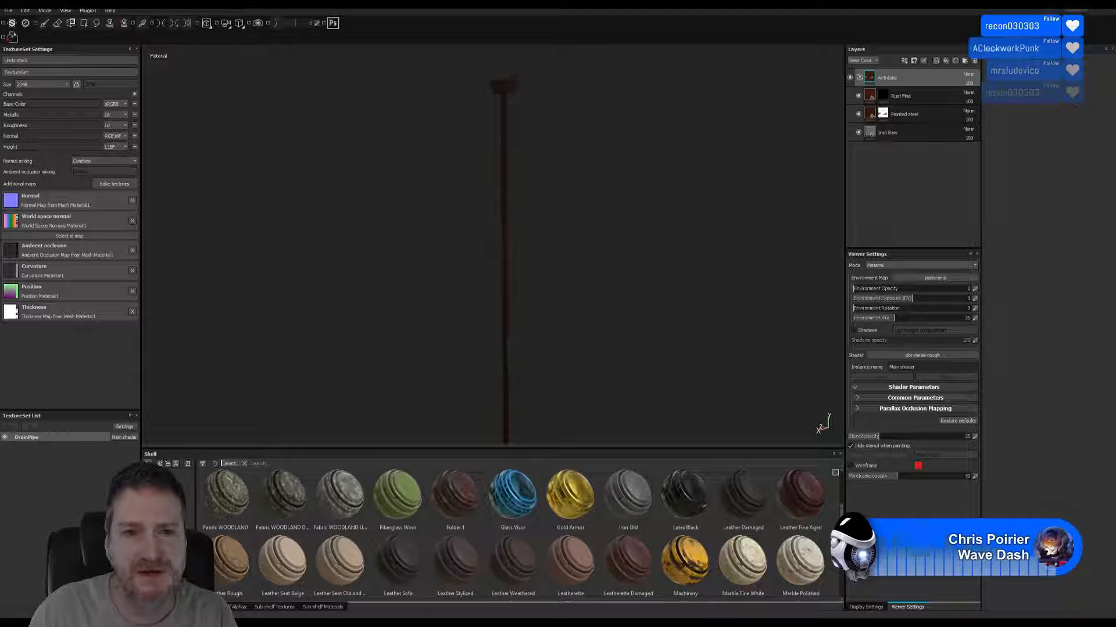
# Return to 3ds Max and isolate the detached piece with the lower pipe head, short pipe and elbow.
pyautogui.click(1066, 4)
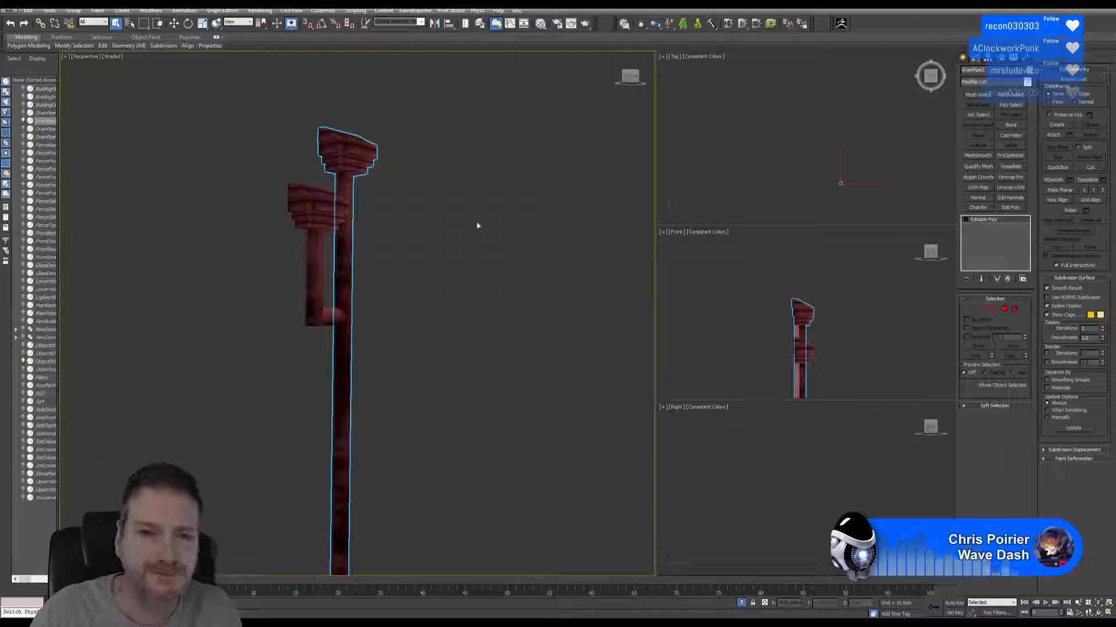
pyautogui.click(399, 214)
pyautogui.click(308, 212)
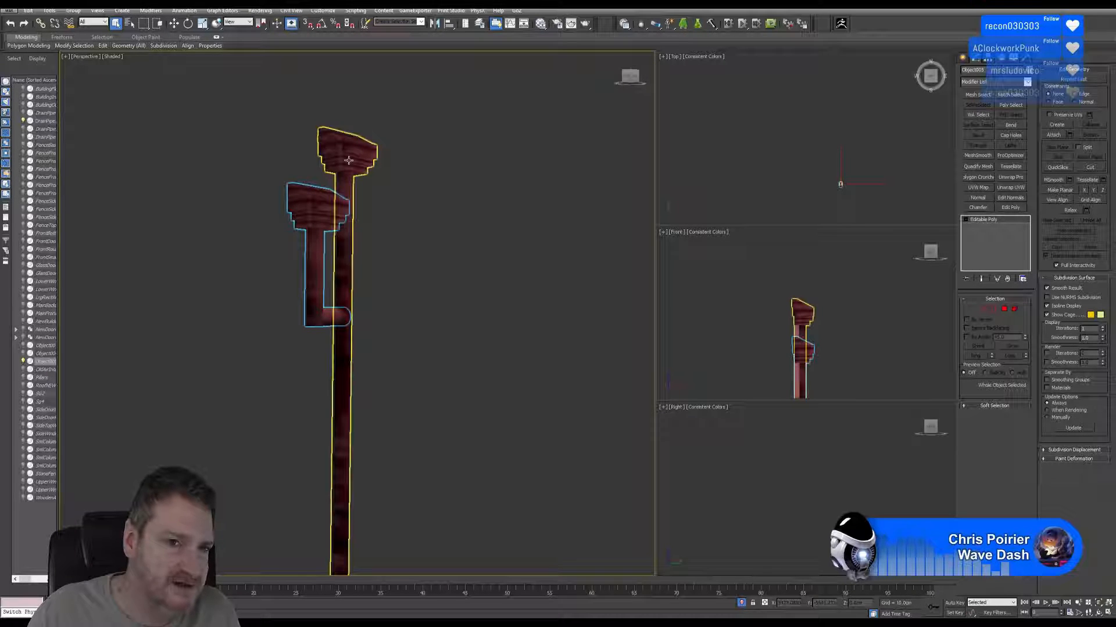
pyautogui.click(51, 10)
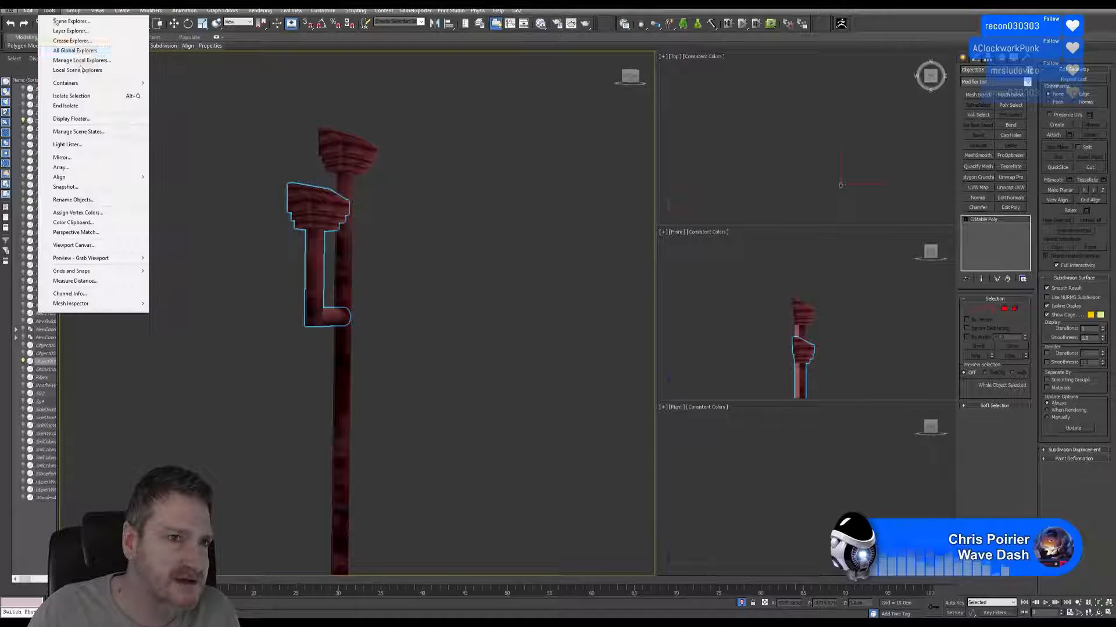
pyautogui.click(75, 96)
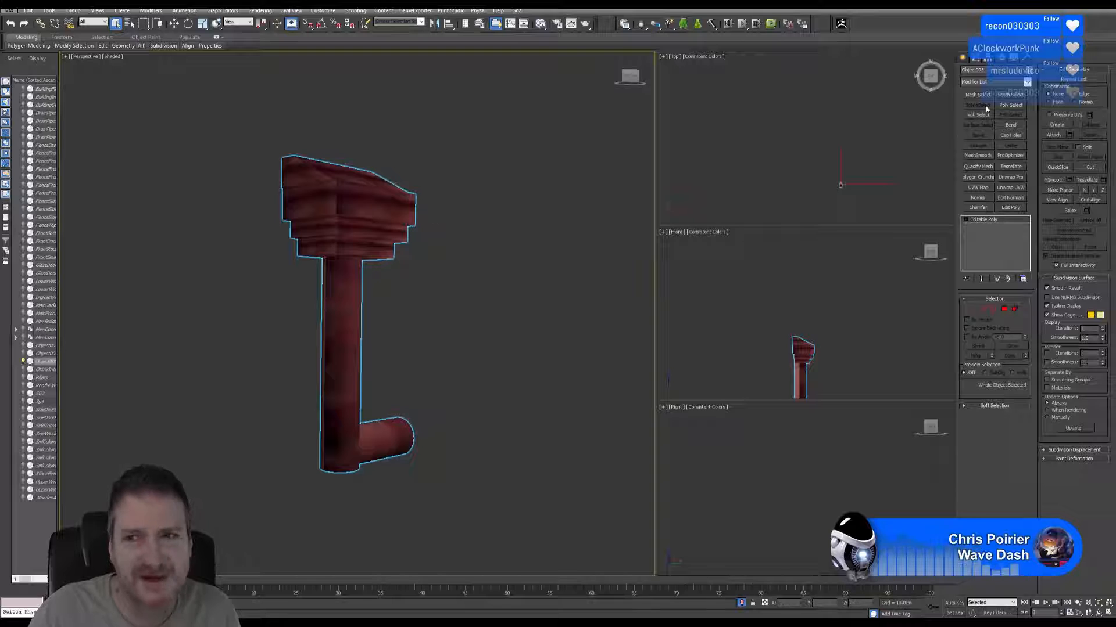
# Center the pivot of the isolated pipe-head piece to the object.
pyautogui.click(988, 60)
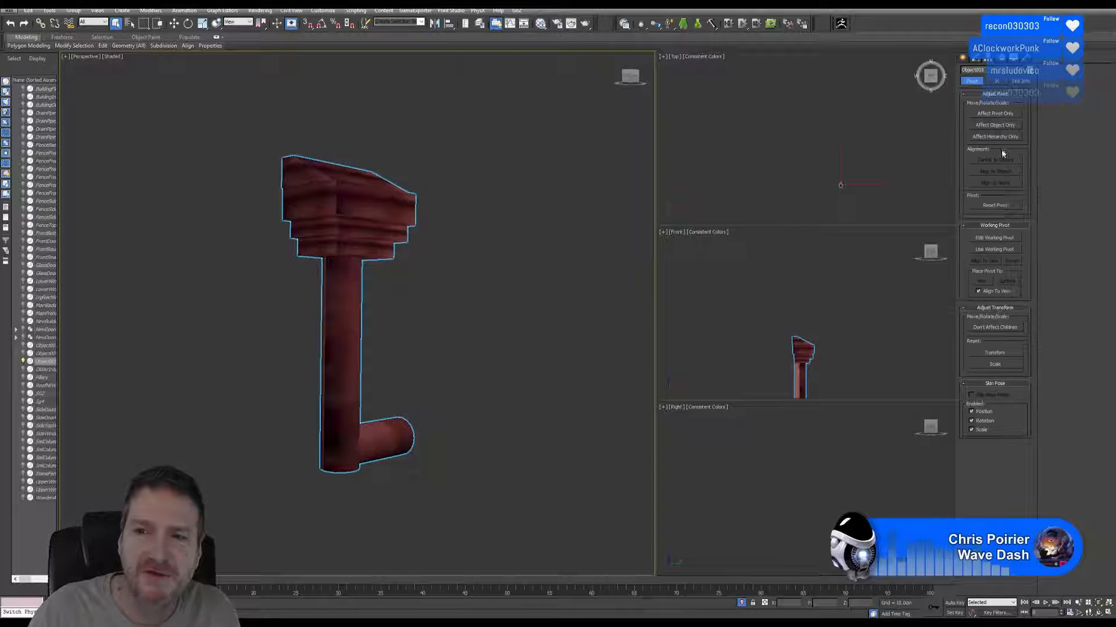
pyautogui.click(994, 114)
pyautogui.click(995, 160)
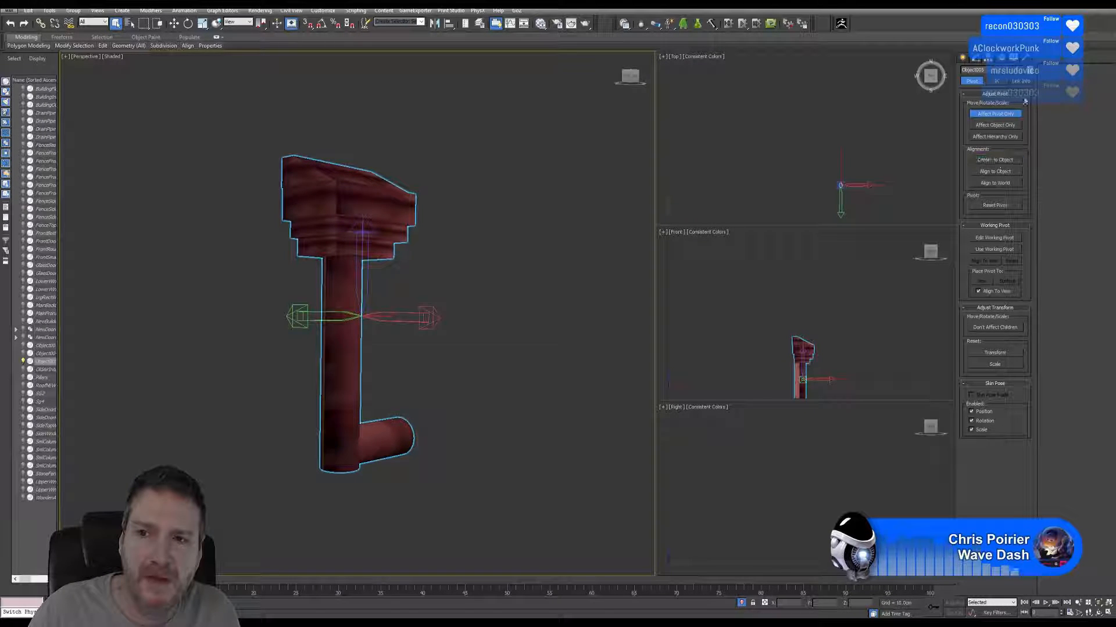
# Reset the XForm of the isolated pipe-head piece and collapse its modifier stack.
pyautogui.click(1026, 59)
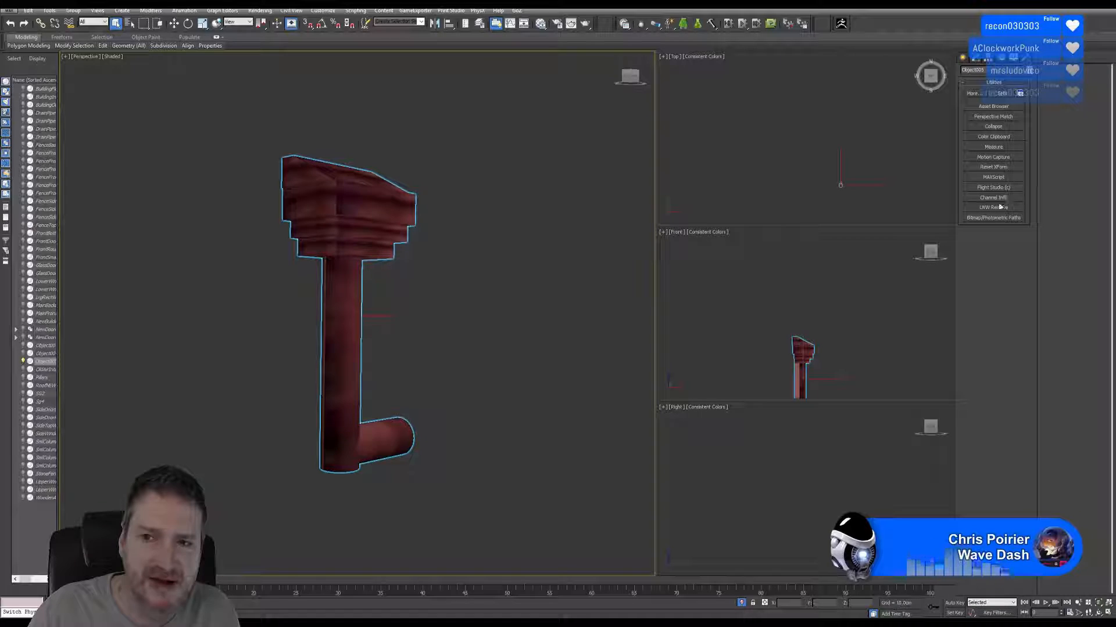
pyautogui.click(993, 167)
pyautogui.click(993, 247)
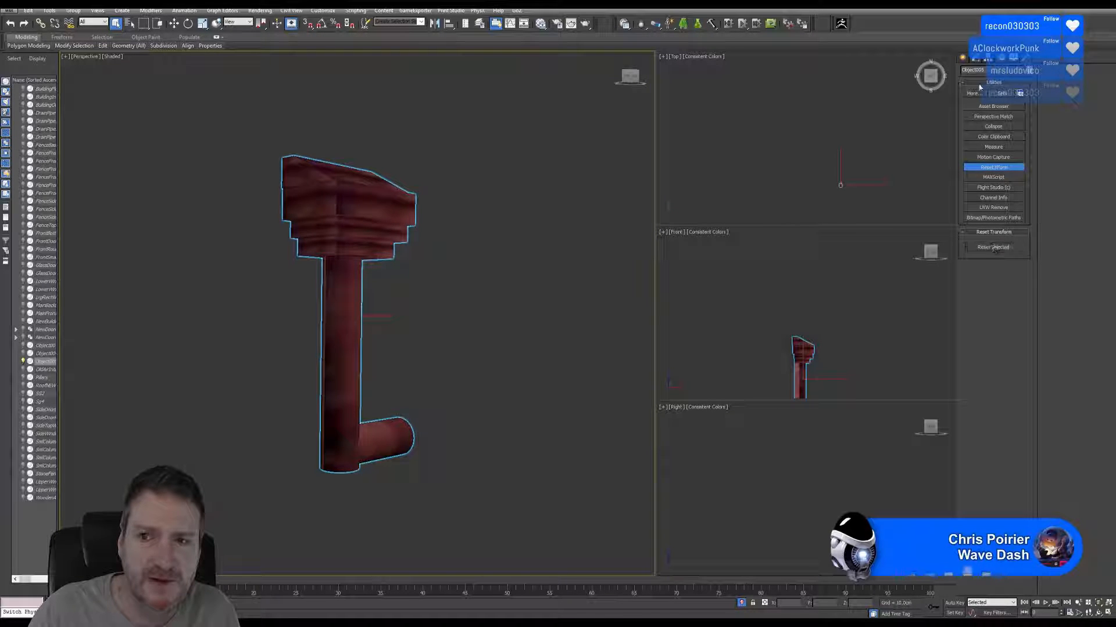
pyautogui.click(978, 59)
pyautogui.rightClick(986, 224)
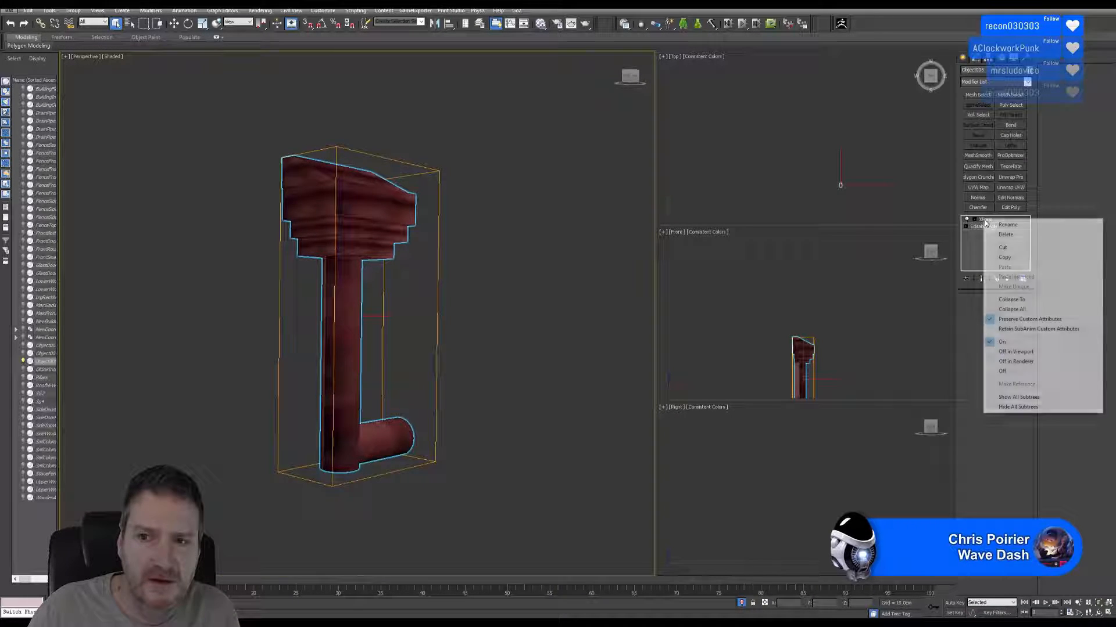
pyautogui.click(1008, 309)
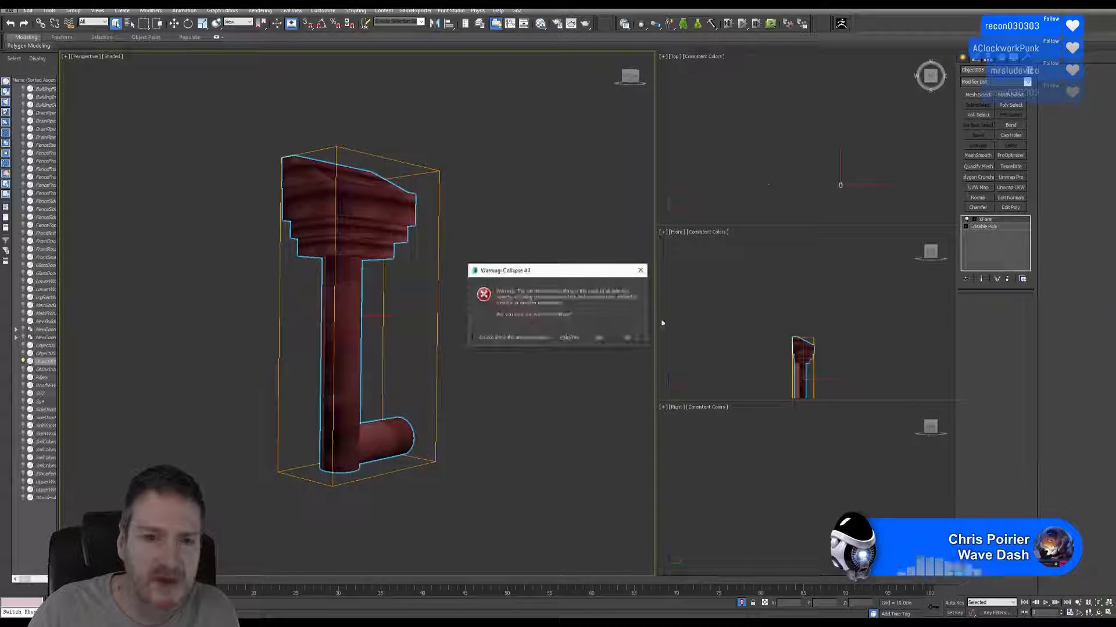
pyautogui.click(598, 338)
# Apply a Normal modifier with Unify Normals and Flip Normals enabled to the piece, and collapse the stack.
pyautogui.click(978, 198)
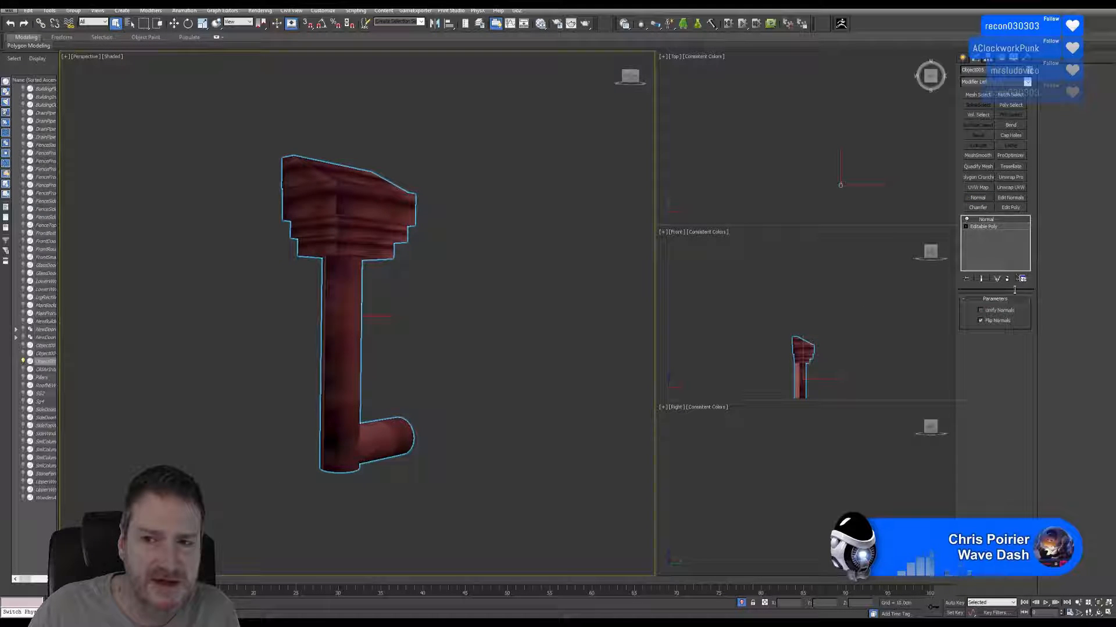
pyautogui.click(980, 310)
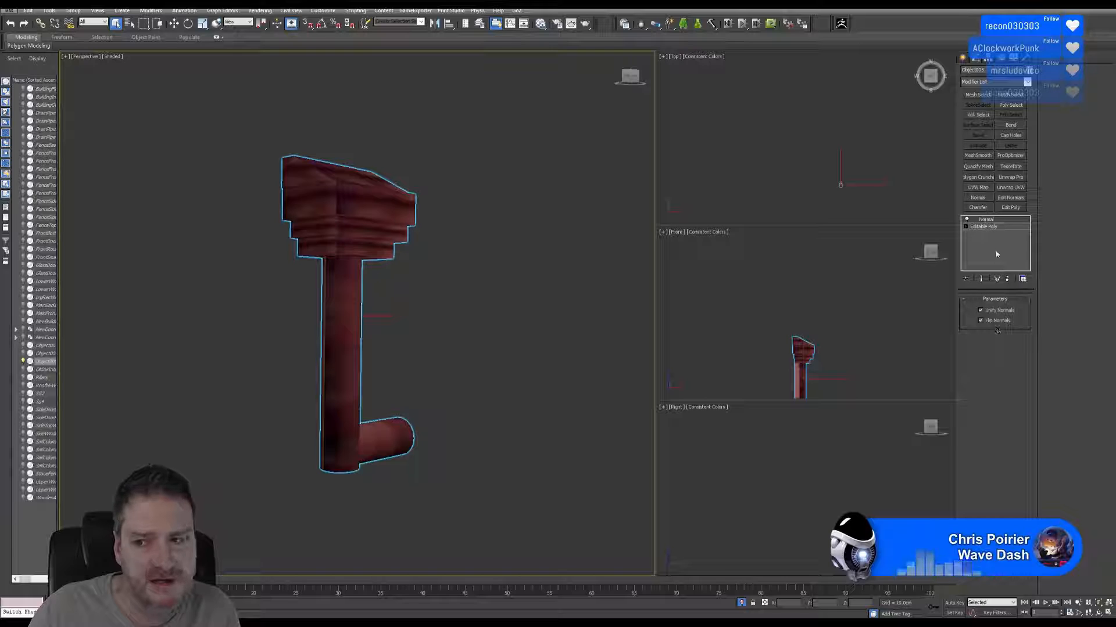
pyautogui.rightClick(987, 223)
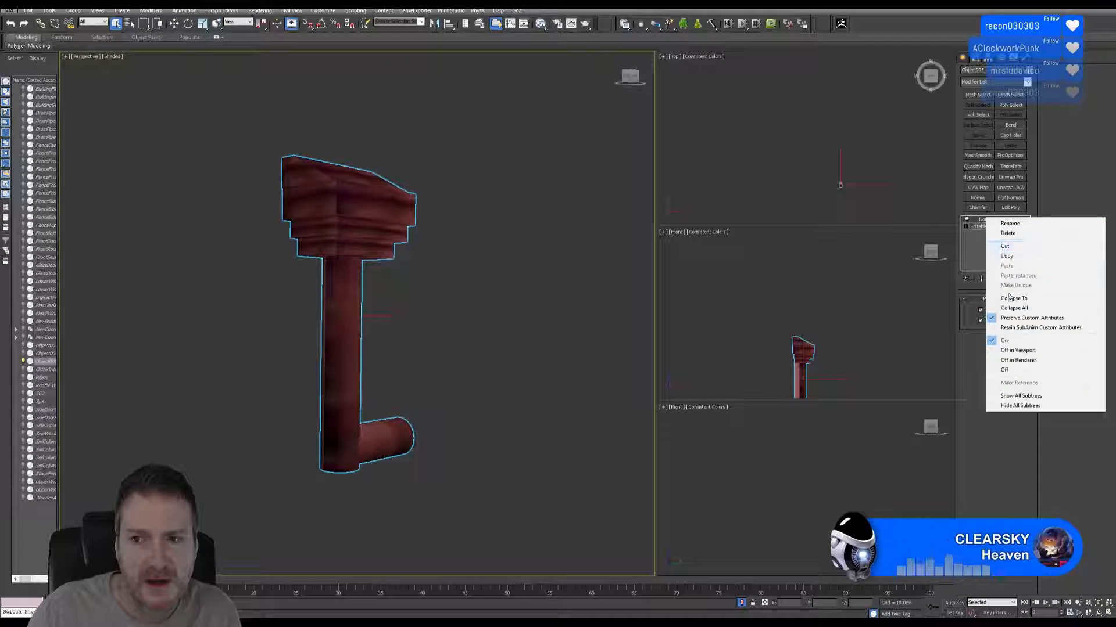
pyautogui.click(1007, 307)
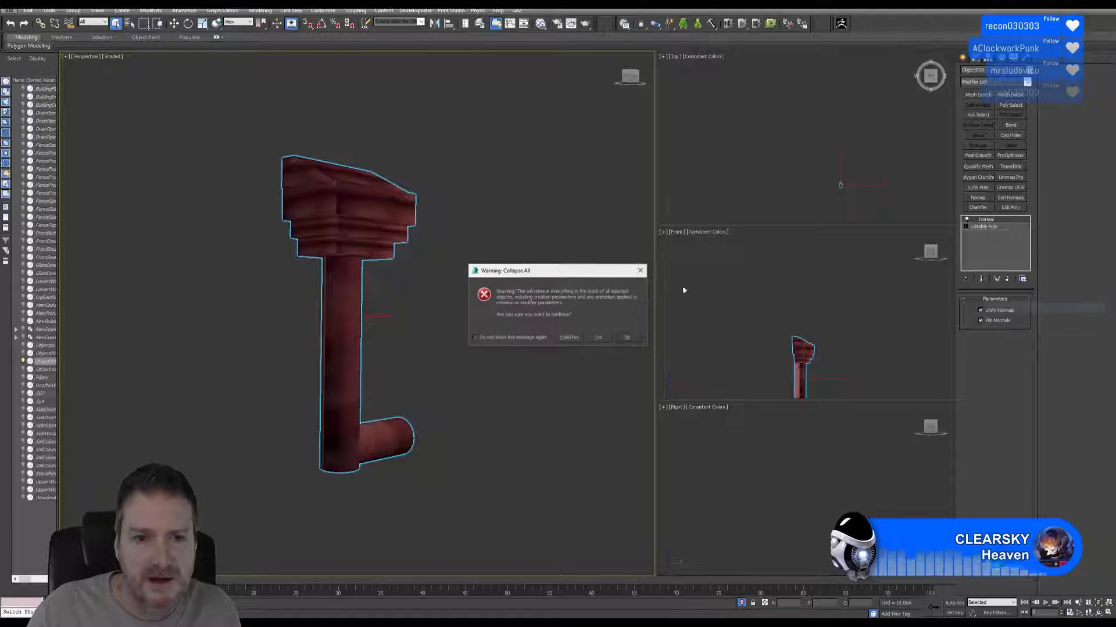
pyautogui.click(596, 337)
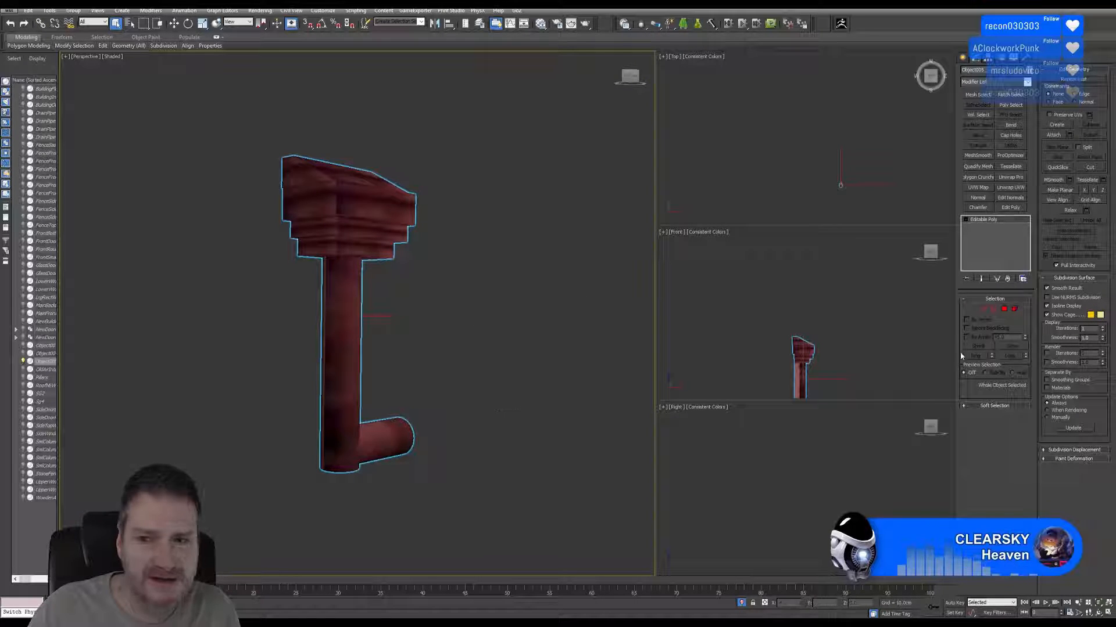
# Select the polygons of the horizontal pipe stub, apply Unwrap UVW to them, and open the UV Editor.
pyautogui.click(1014, 310)
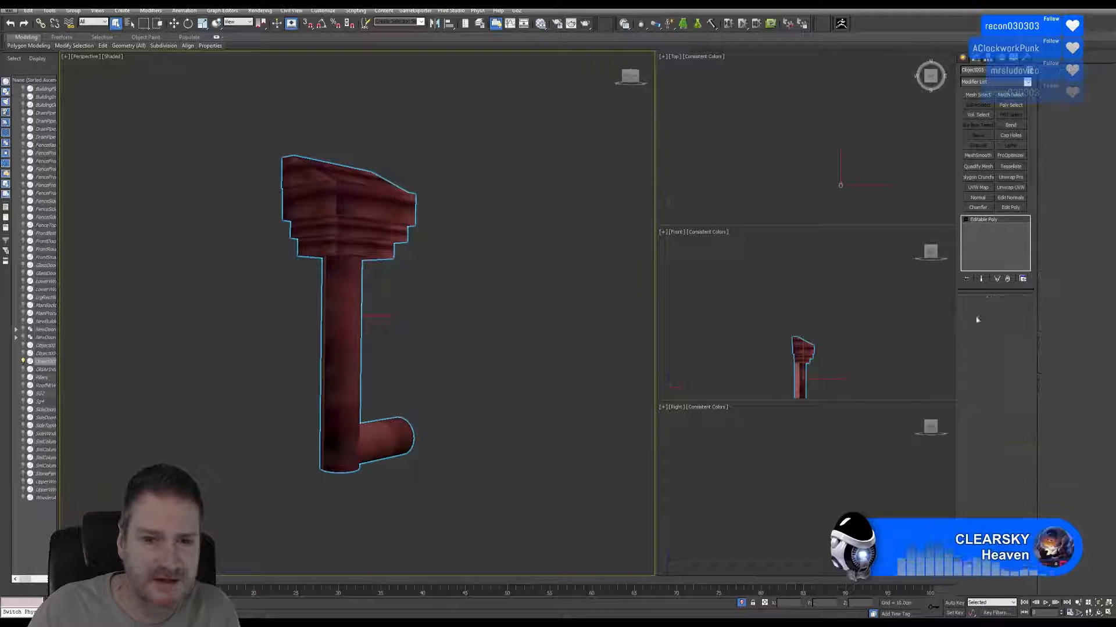
pyautogui.click(426, 395)
pyautogui.moveTo(426, 398); pyautogui.dragTo(388, 474)
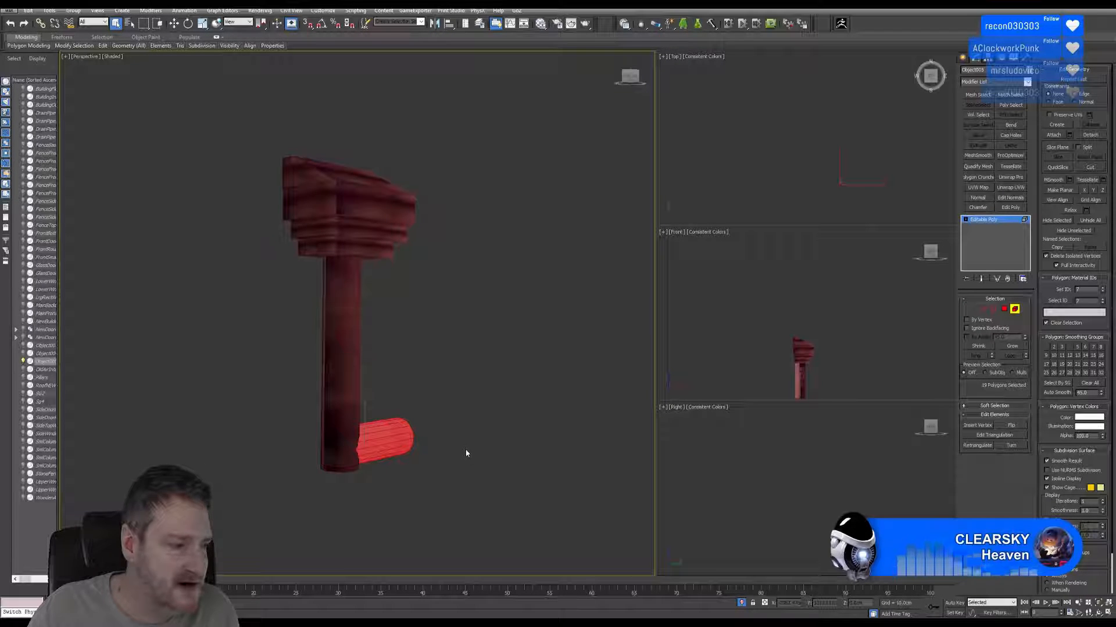
pyautogui.click(1011, 187)
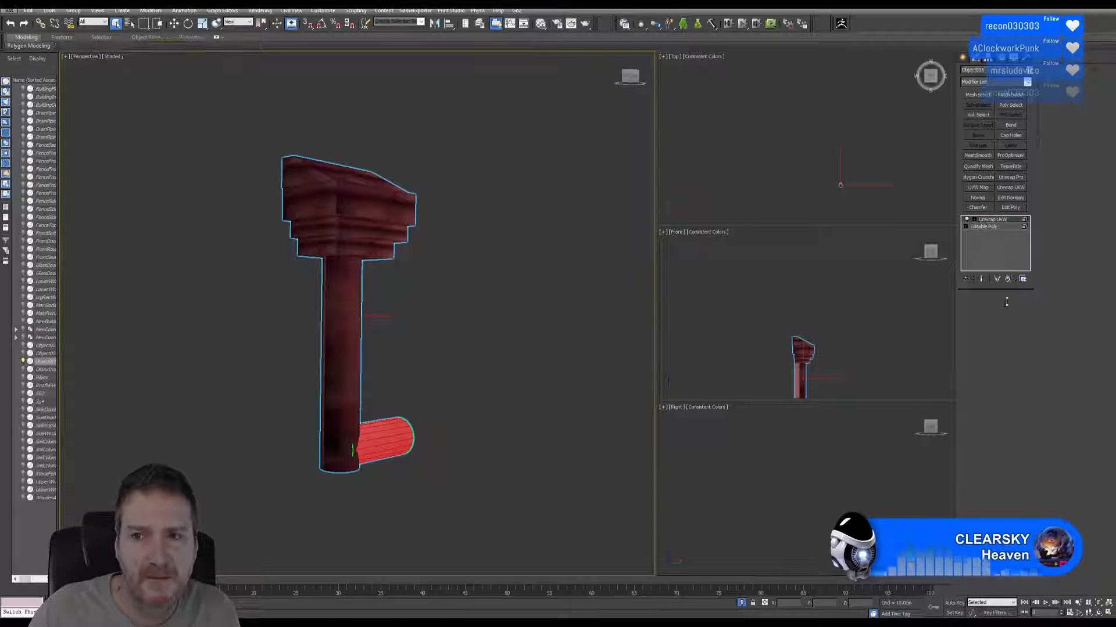
pyautogui.click(992, 403)
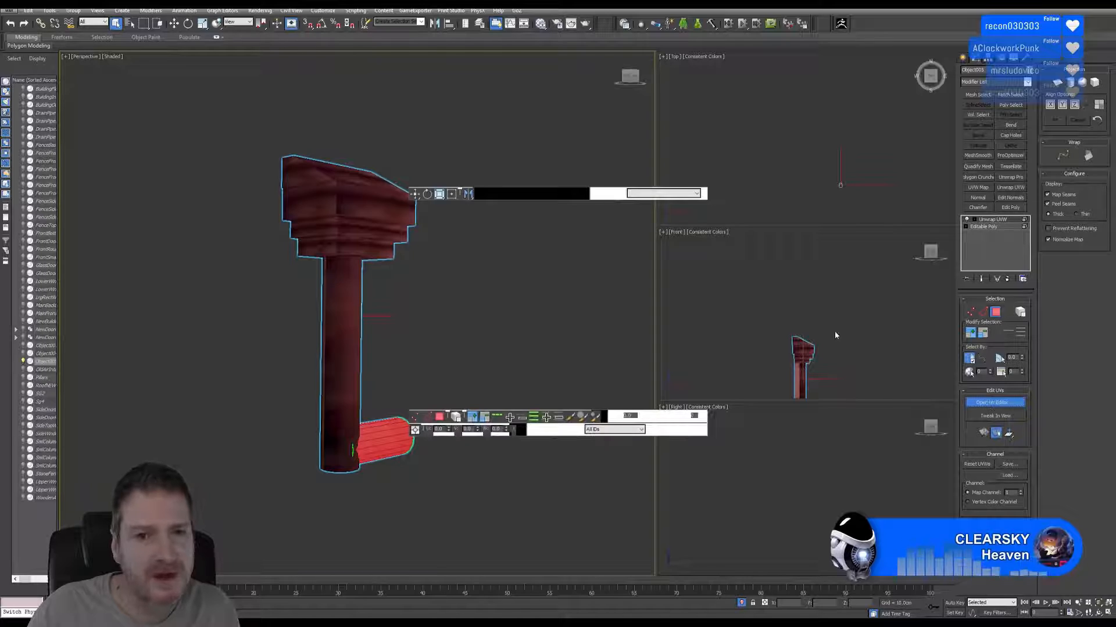
# Examine the shape and size of the horizontal stub's existing UV island within the UV tile.
pyautogui.scroll(2, 872, 314)
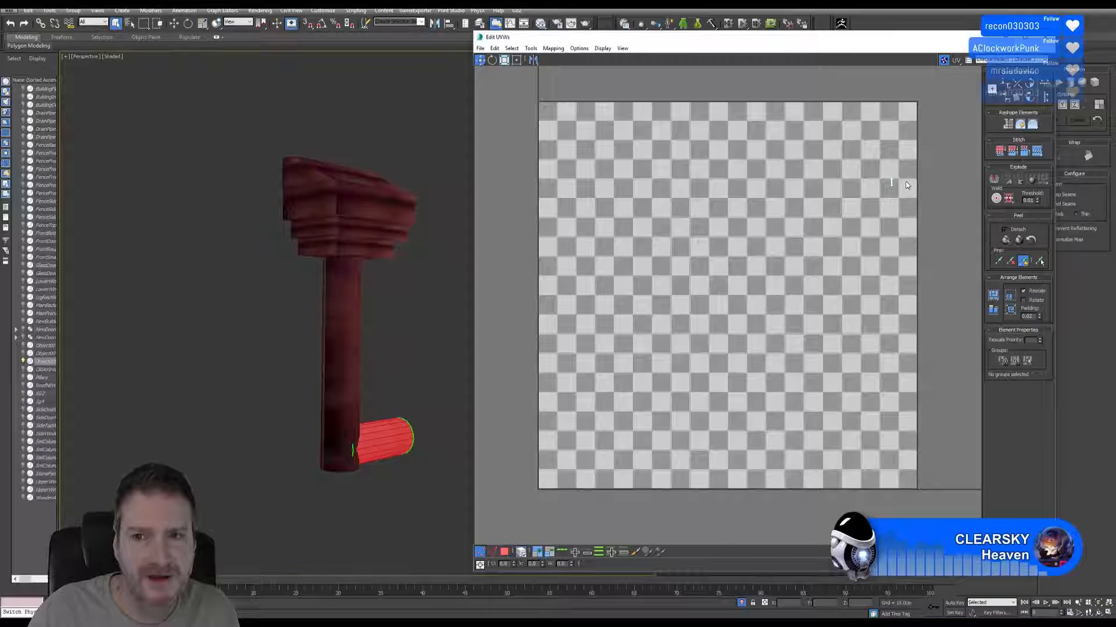
pyautogui.scroll(8, 902, 176)
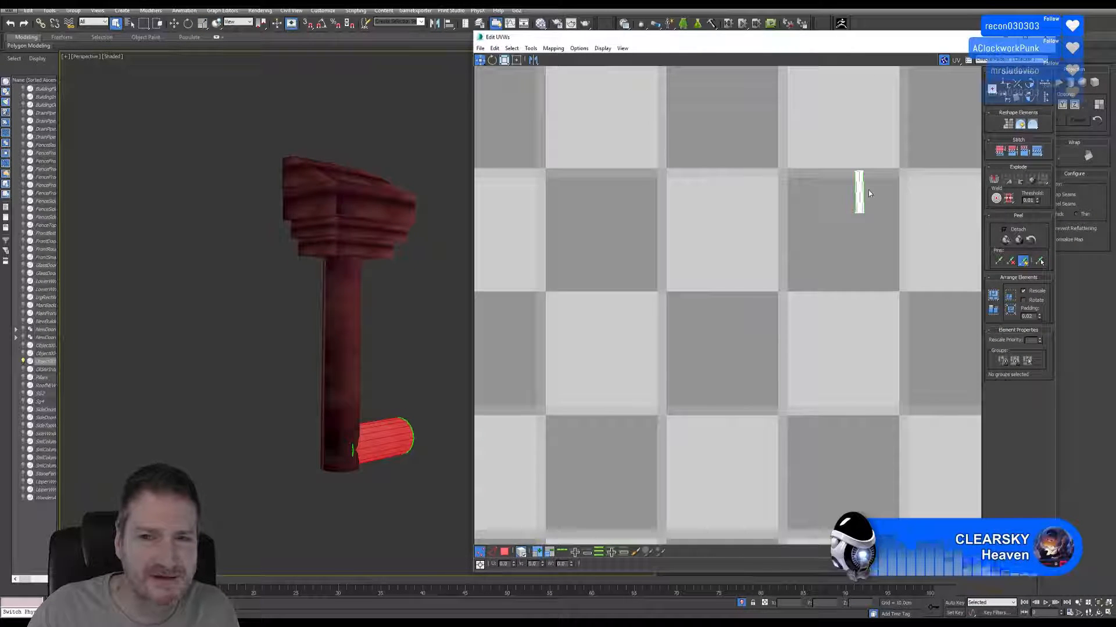
pyautogui.scroll(1, 868, 193)
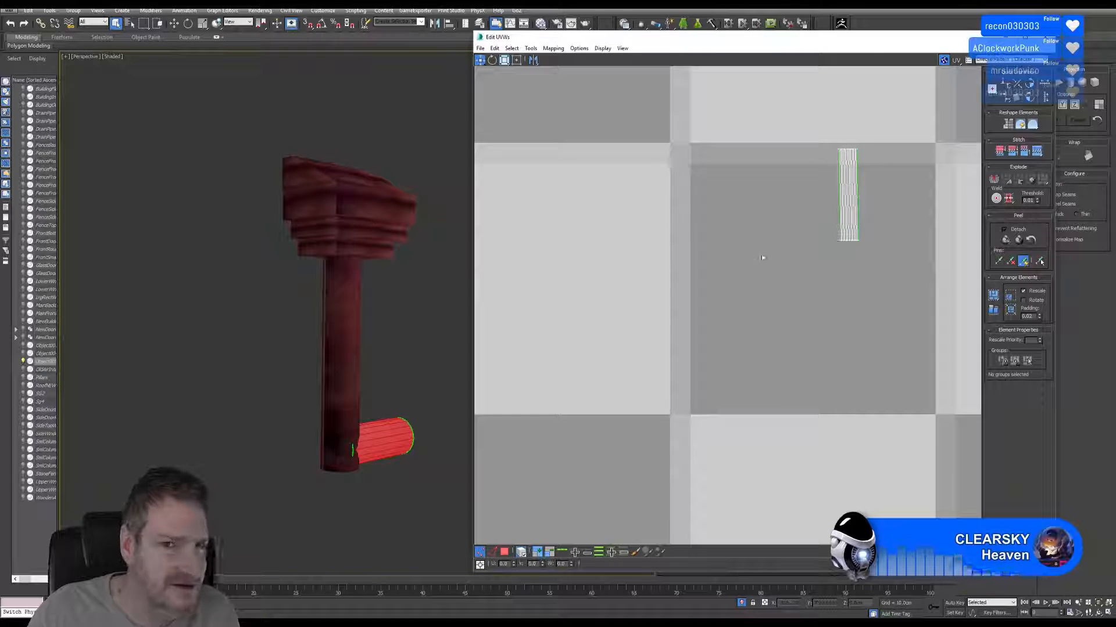
pyautogui.scroll(-3, 762, 257)
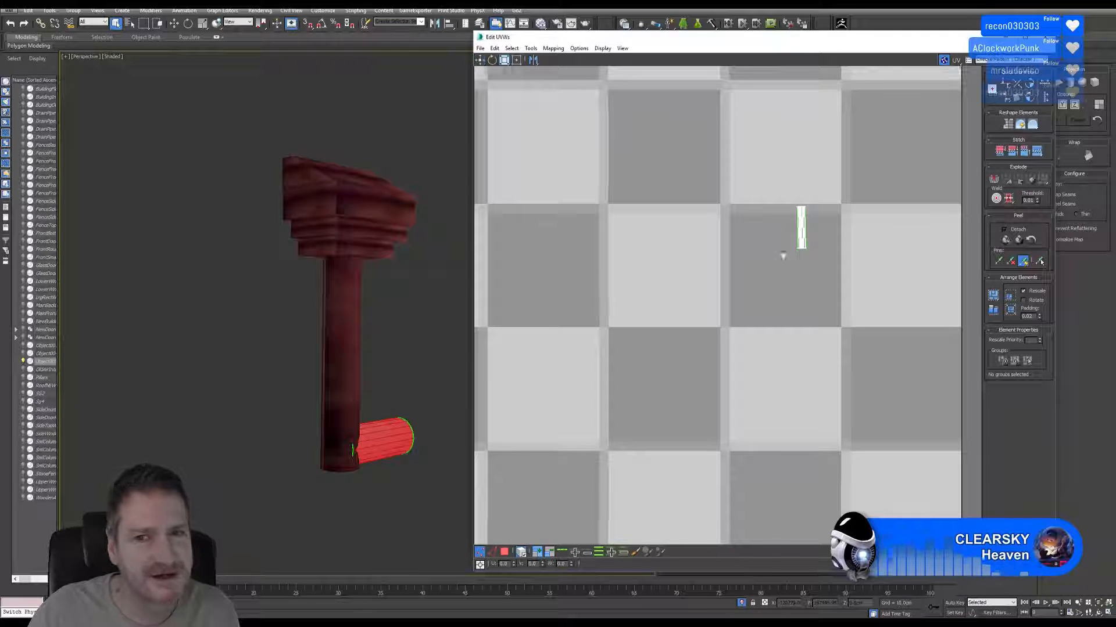
pyautogui.scroll(-6, 831, 251)
pyautogui.moveTo(831, 251); pyautogui.dragTo(841, 244, button='middle')
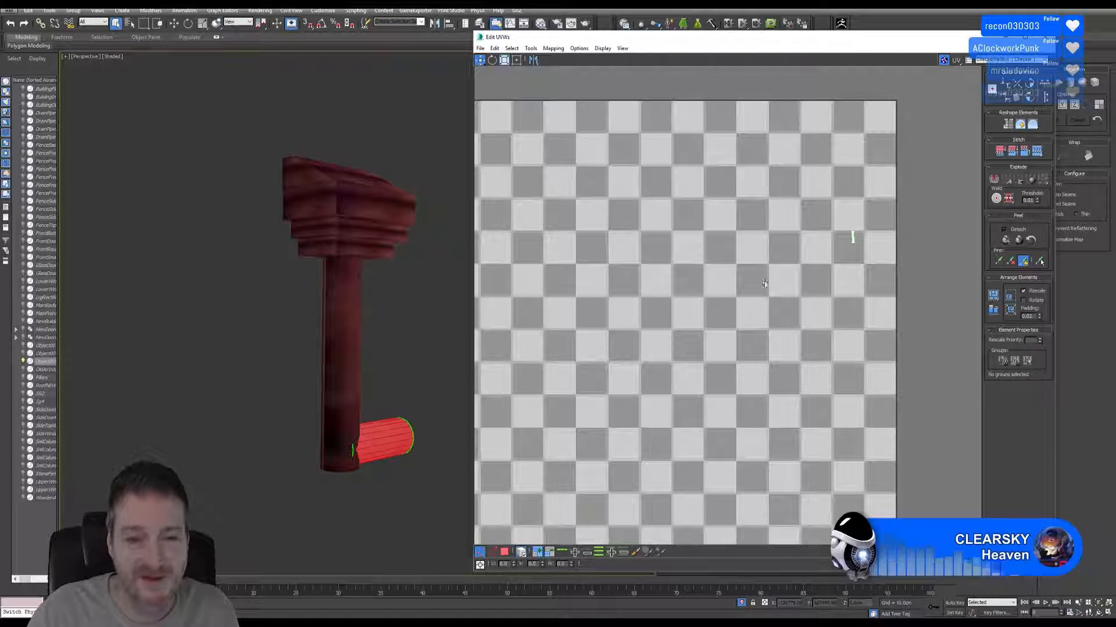
pyautogui.scroll(-2, 767, 287)
pyautogui.moveTo(767, 287); pyautogui.dragTo(792, 248, button='middle')
pyautogui.scroll(-1, 825, 259)
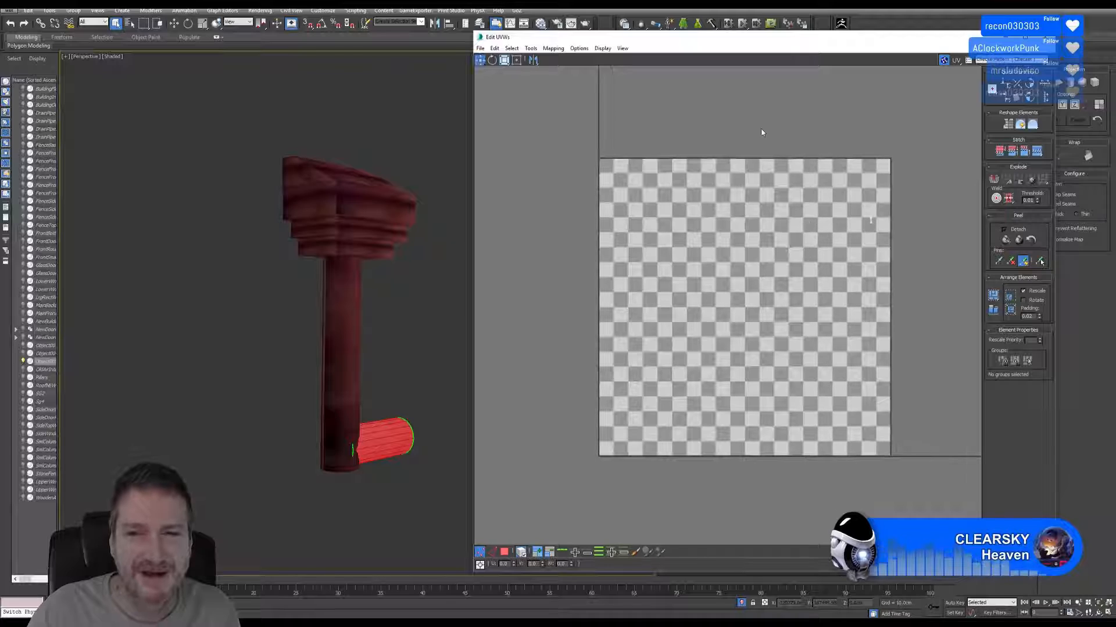
# Apply Flatten Mapping to all polygons of the horizontal stub with a polygon angle of 45 and spacing of 0.02.
pyautogui.click(507, 552)
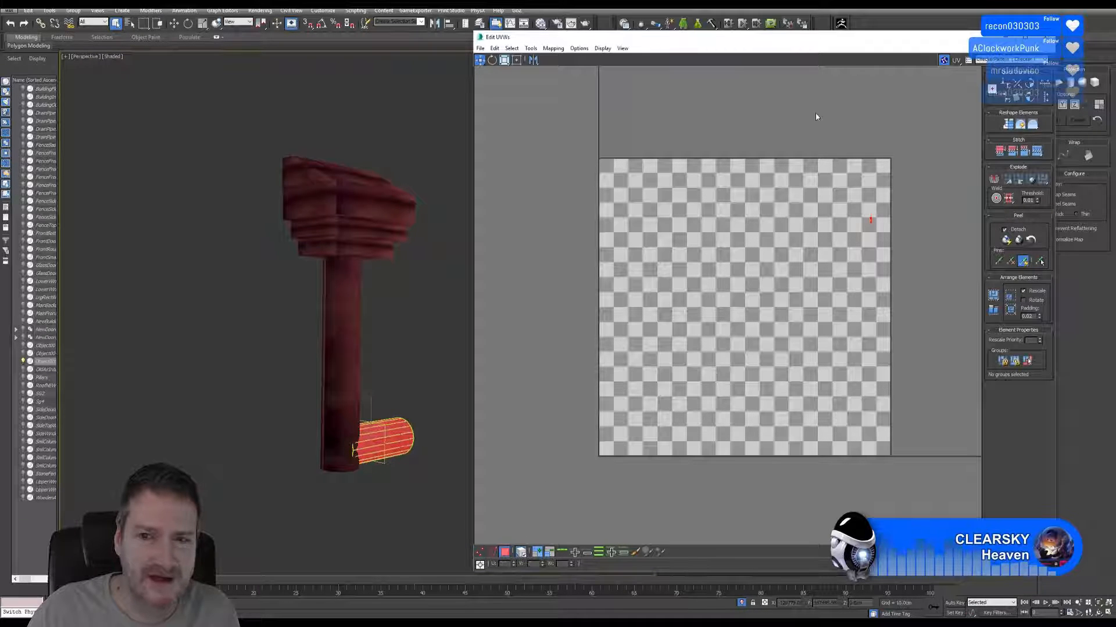
pyautogui.click(553, 49)
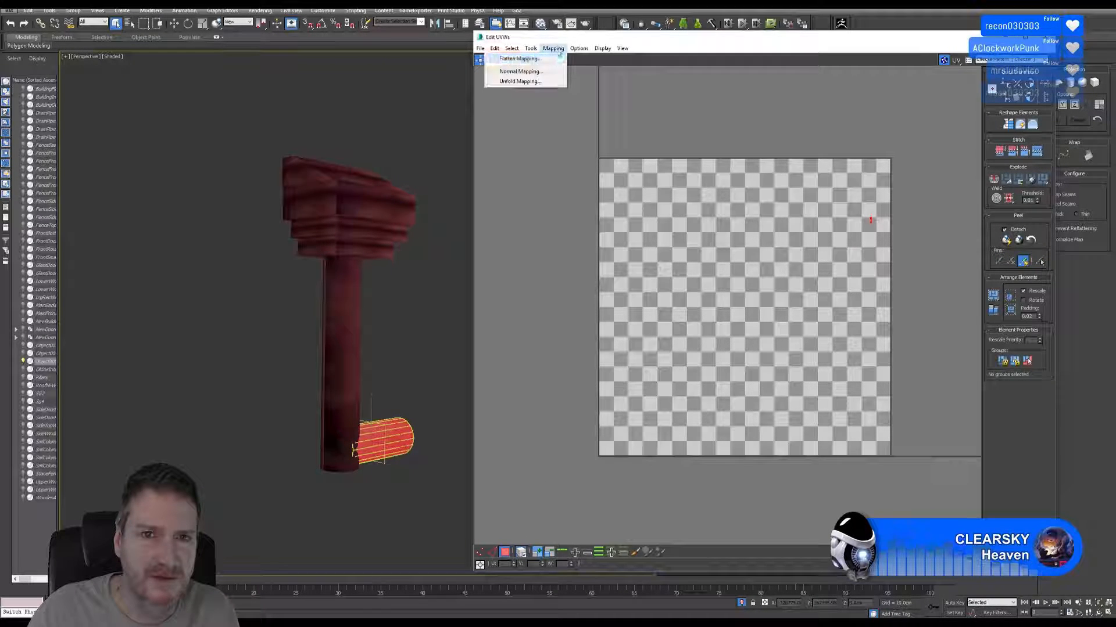
pyautogui.click(526, 67)
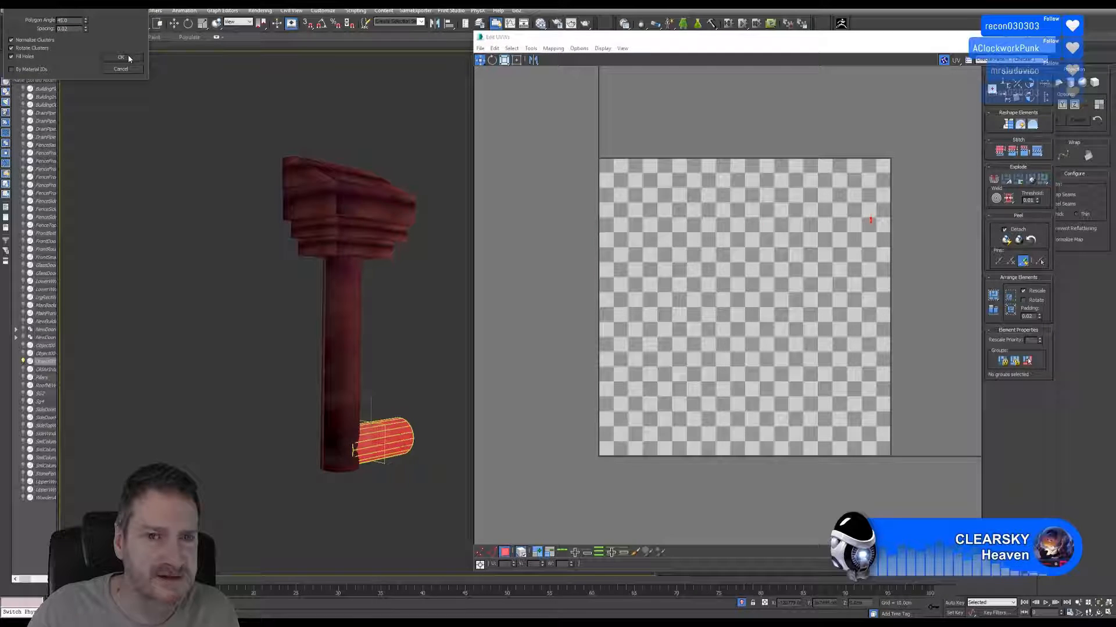
pyautogui.click(128, 56)
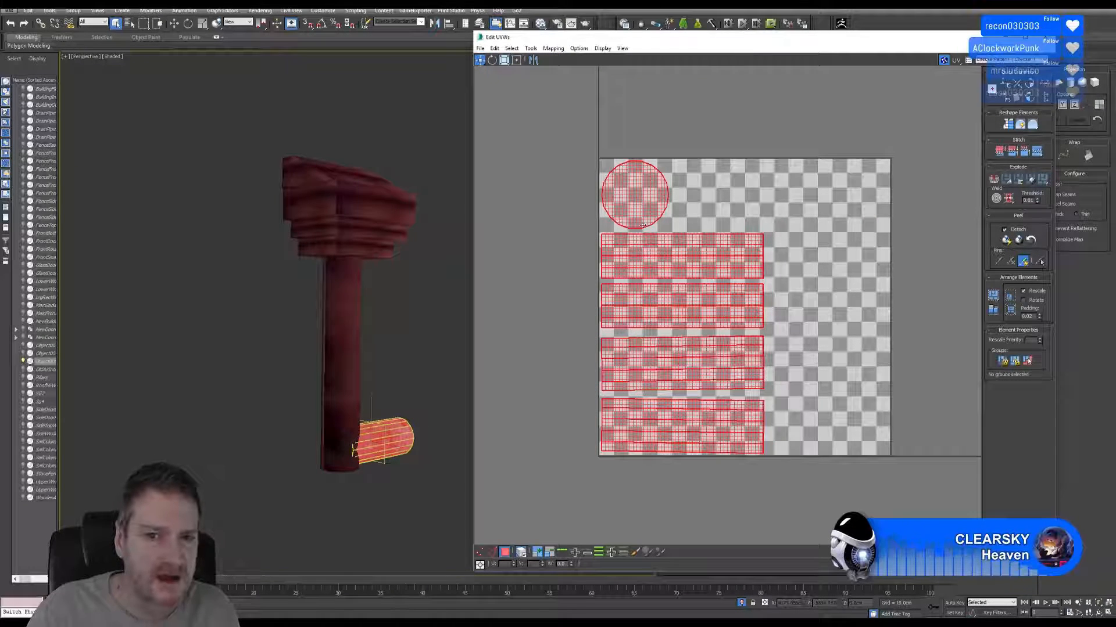
pyautogui.moveTo(420, 356); pyautogui.dragTo(401, 350, button='middle')
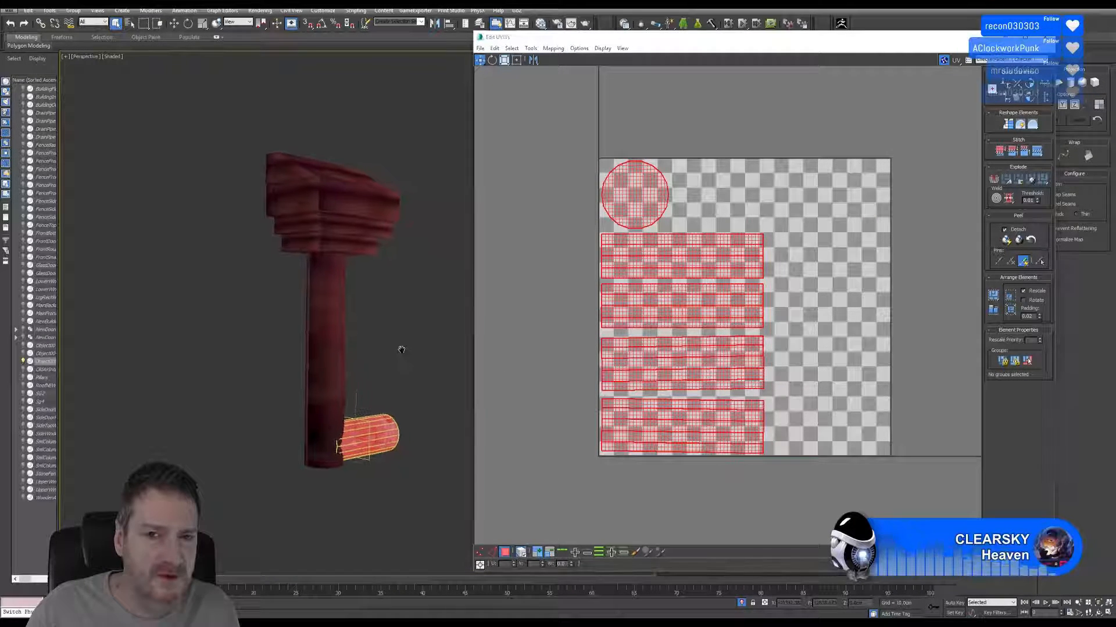
# Clear the UV selection and examine where the seams run along the horizontal stub in the viewport.
pyautogui.click(1098, 613)
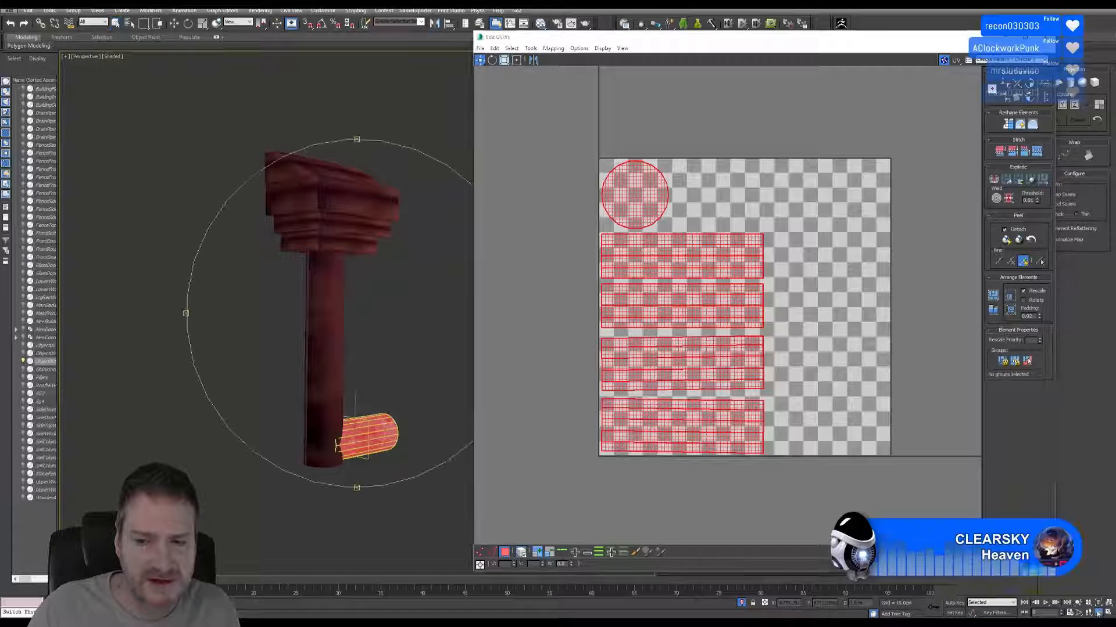
pyautogui.moveTo(385, 324)
pyautogui.mouseDown()
pyautogui.moveTo(261, 316)
pyautogui.moveTo(363, 321)
pyautogui.mouseUp()
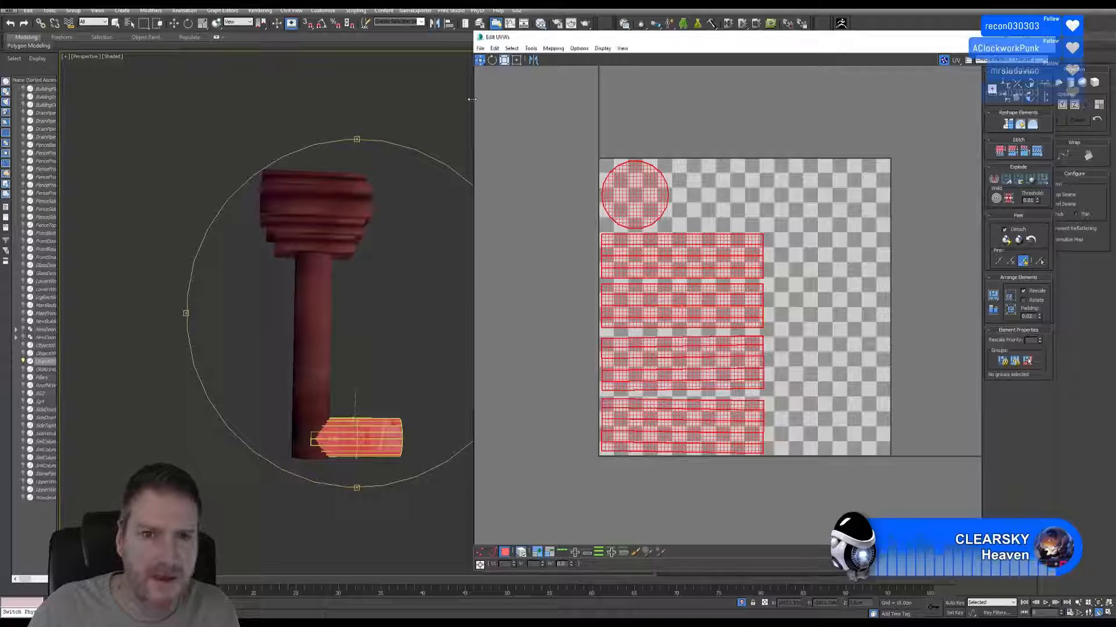
pyautogui.click(569, 170)
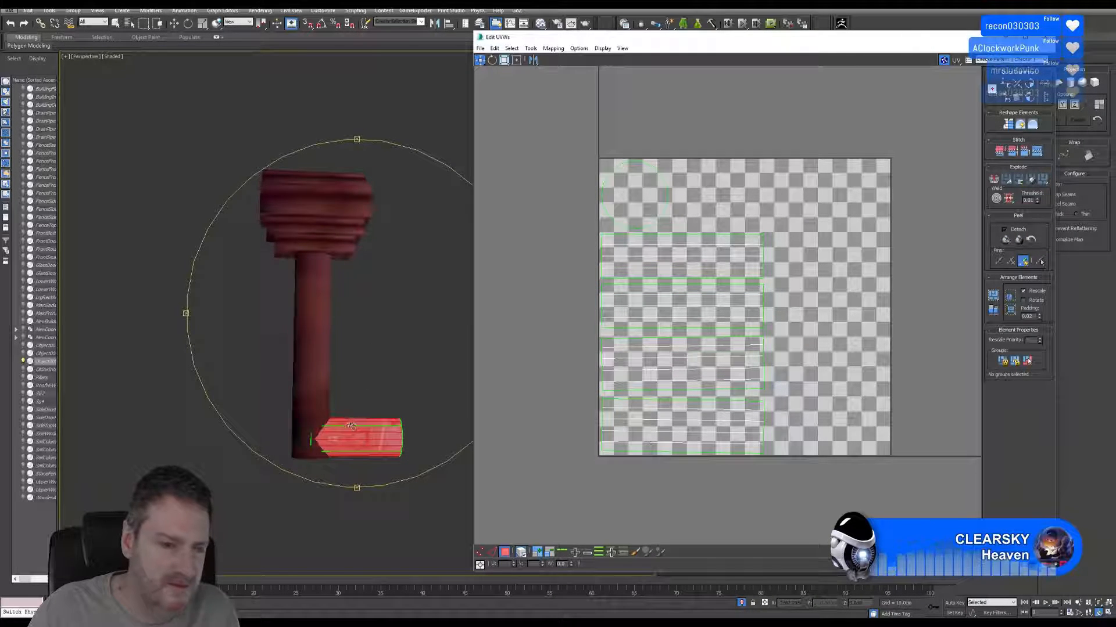
pyautogui.scroll(4, 351, 426)
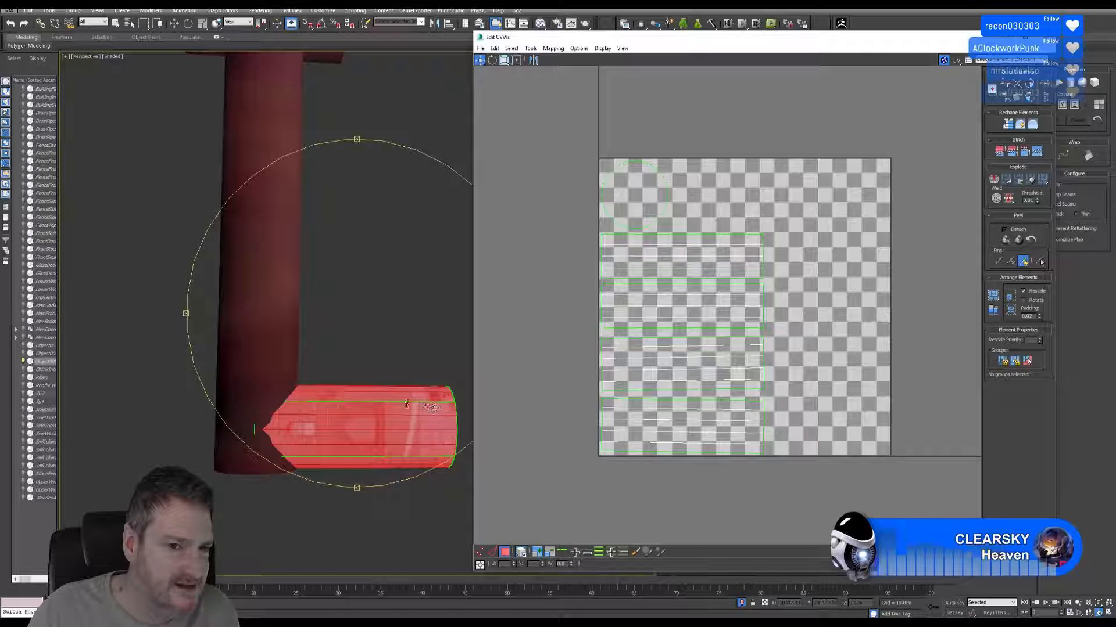
pyautogui.scroll(3, 406, 403)
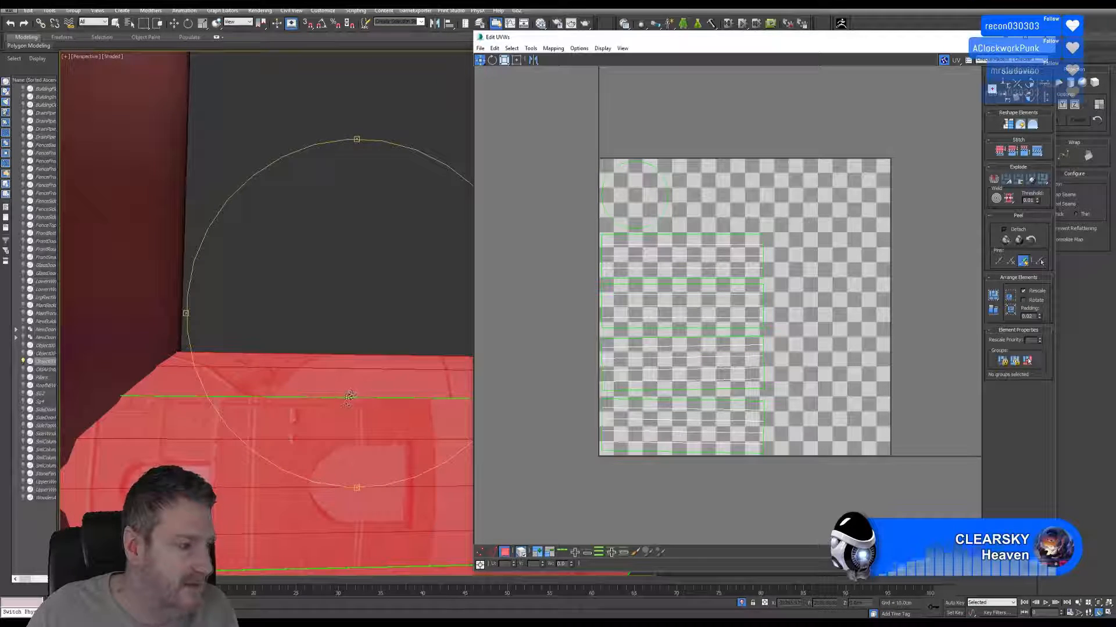
pyautogui.scroll(-3, 291, 389)
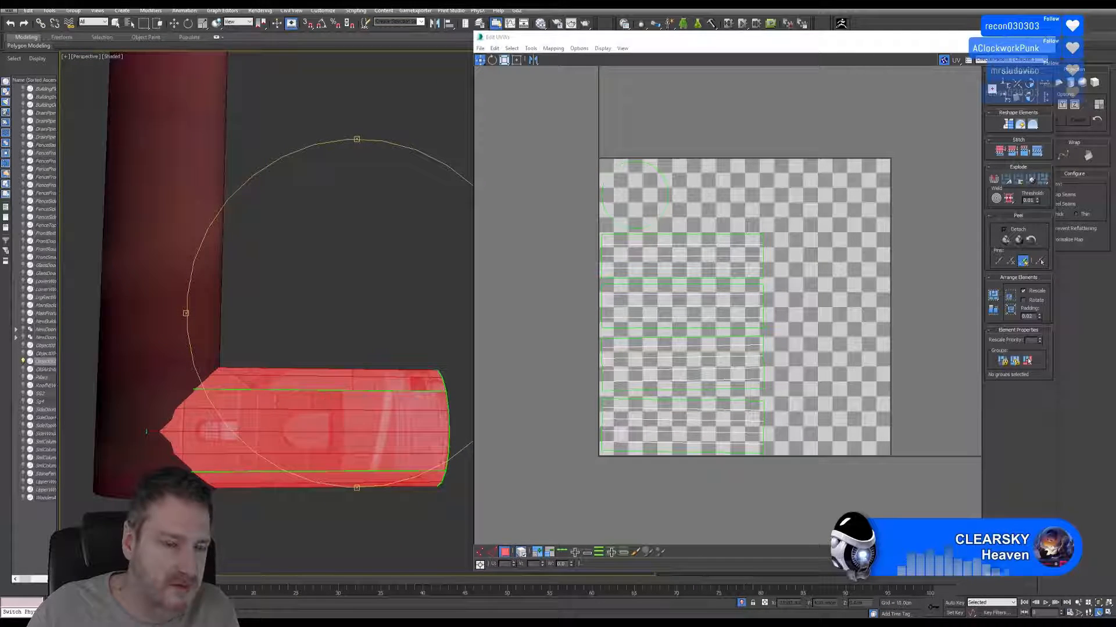
pyautogui.keyDown('alt'); pyautogui.moveTo(286, 386); pyautogui.dragTo(299, 432, button='middle'); pyautogui.keyUp('alt')
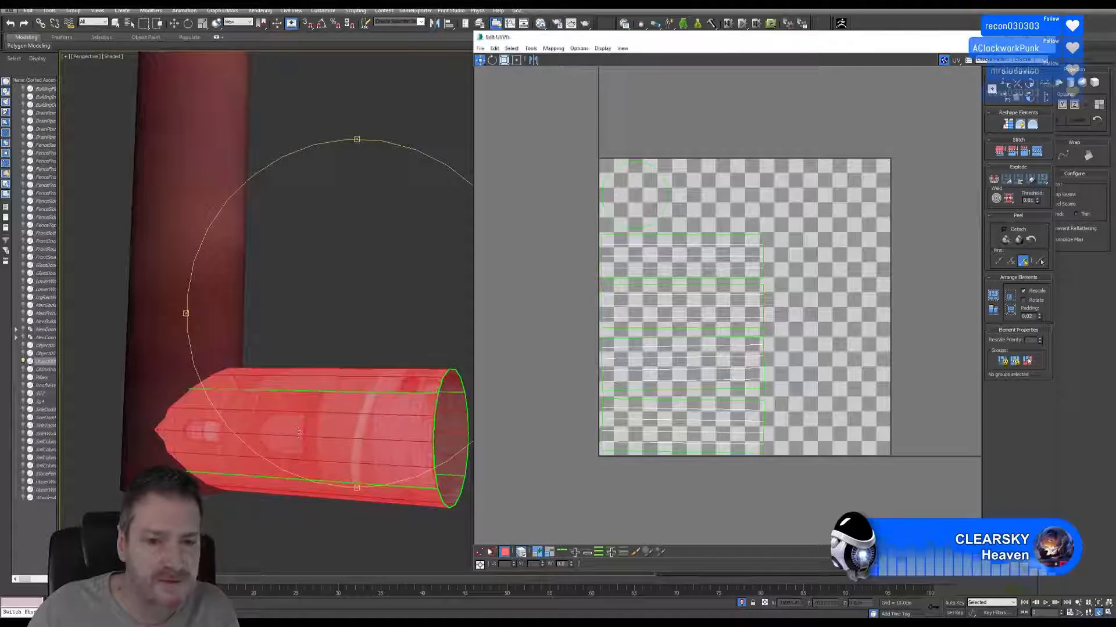
# Stitch the lowest and third side strips onto the second strip along their shared long edges.
pyautogui.click(523, 554)
pyautogui.click(493, 553)
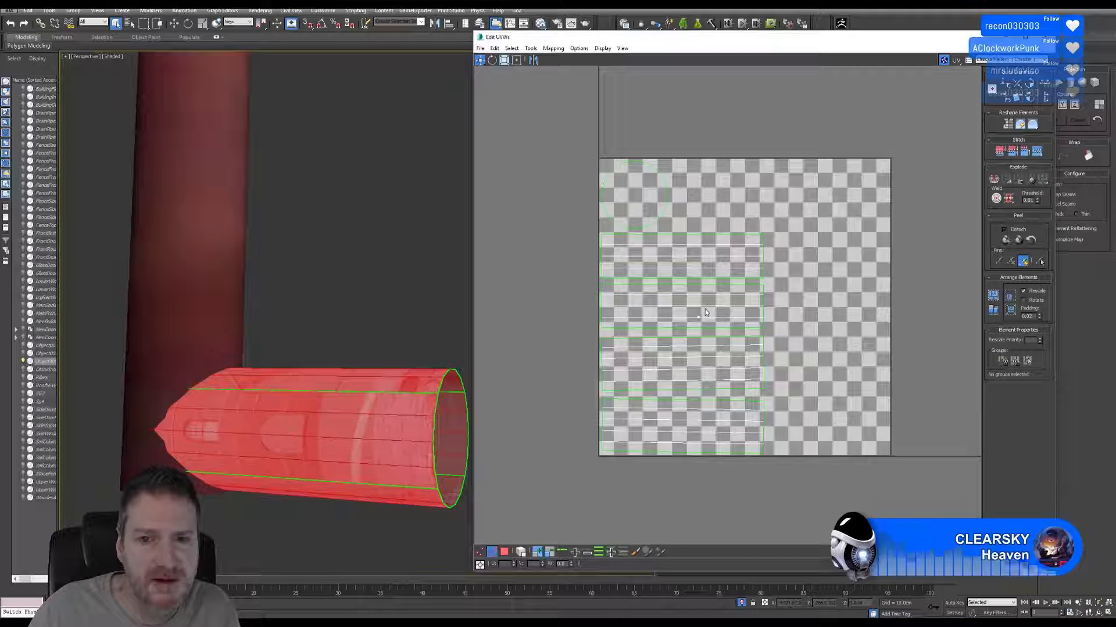
pyautogui.scroll(2, 697, 288)
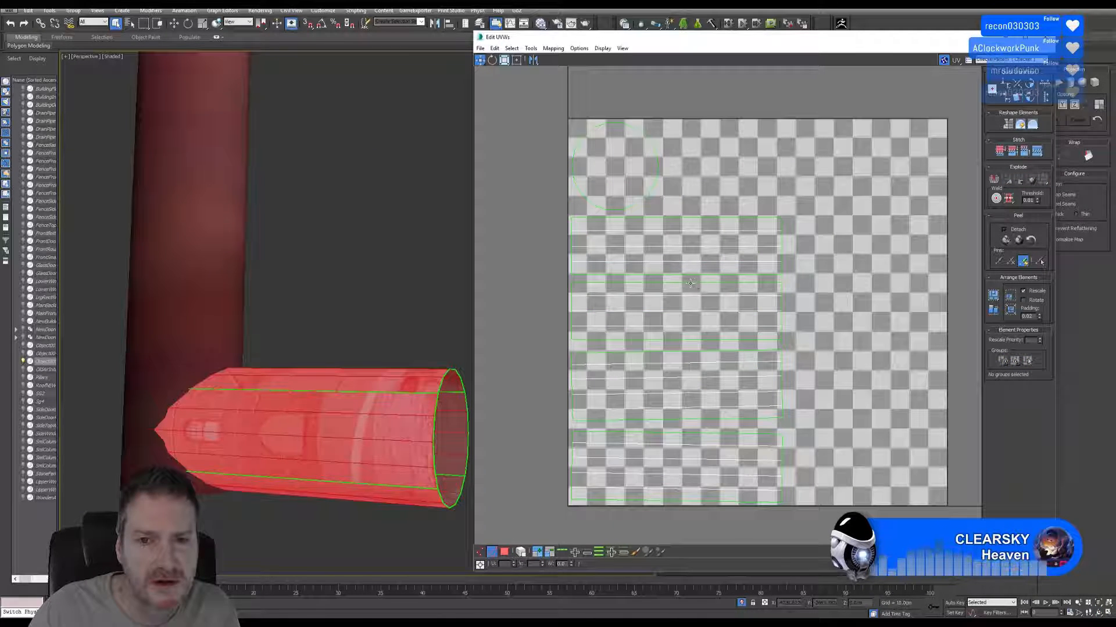
pyautogui.click(690, 283)
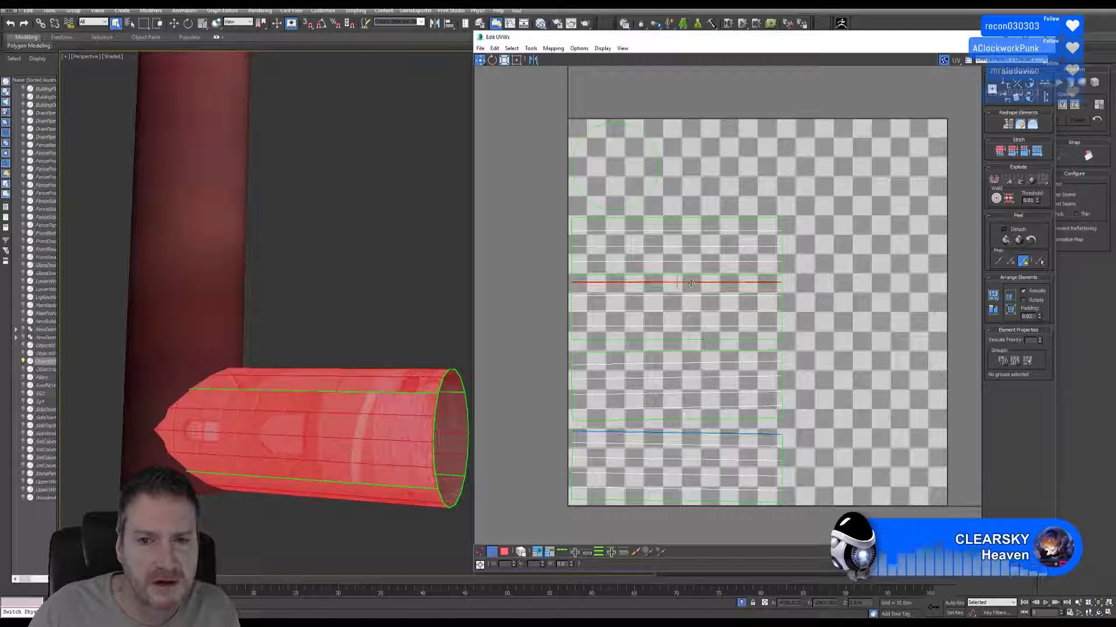
pyautogui.click(1026, 150)
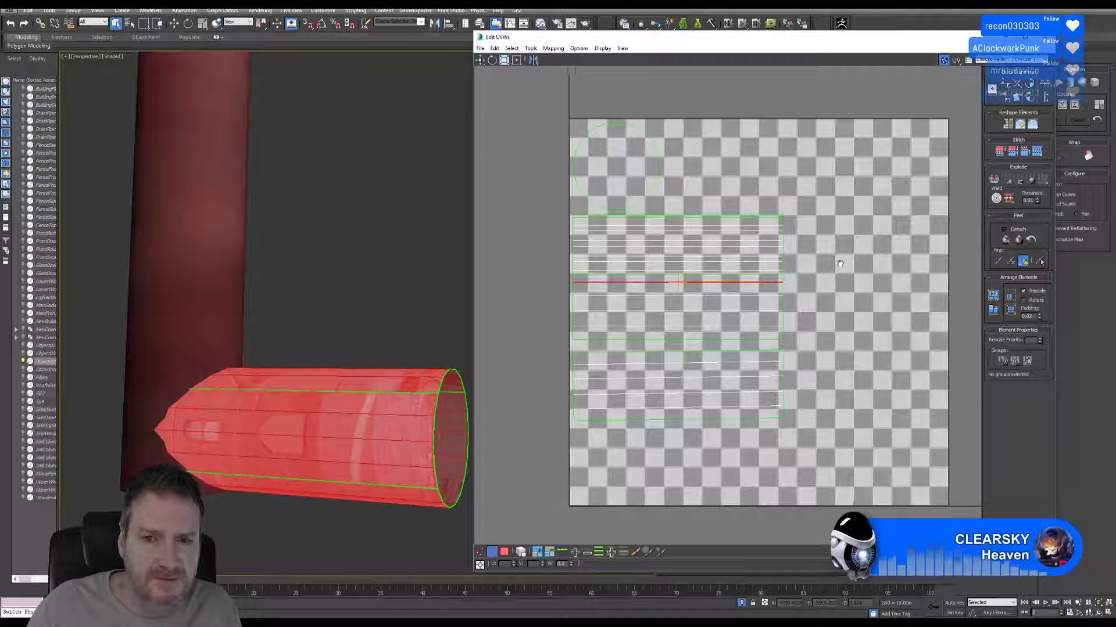
pyautogui.moveTo(840, 264); pyautogui.dragTo(847, 258, button='middle')
pyautogui.click(706, 333)
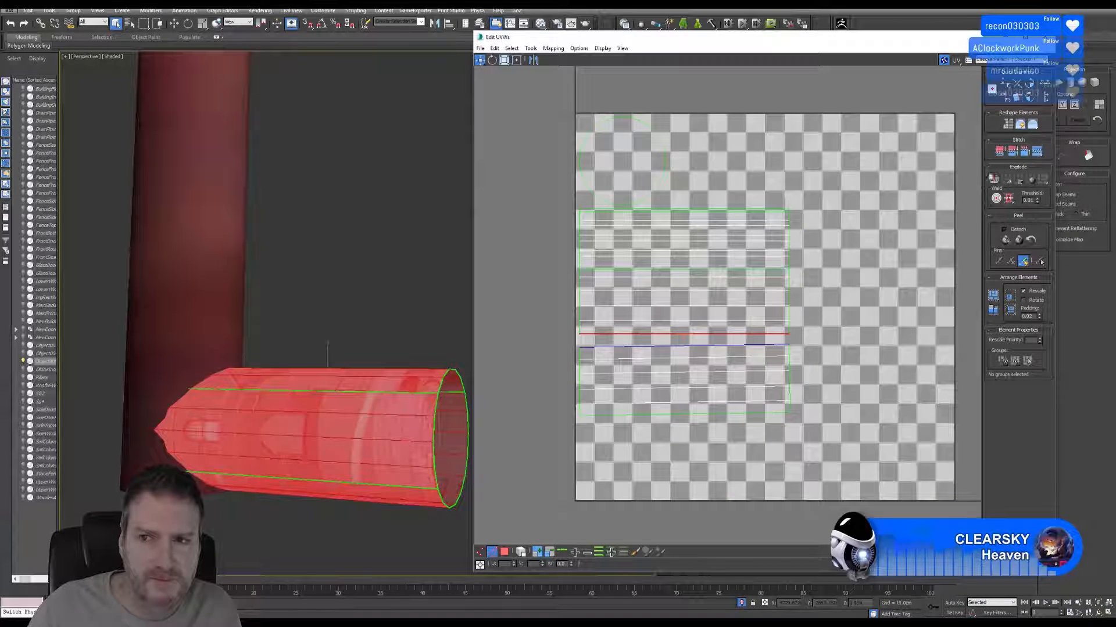
pyautogui.click(1026, 151)
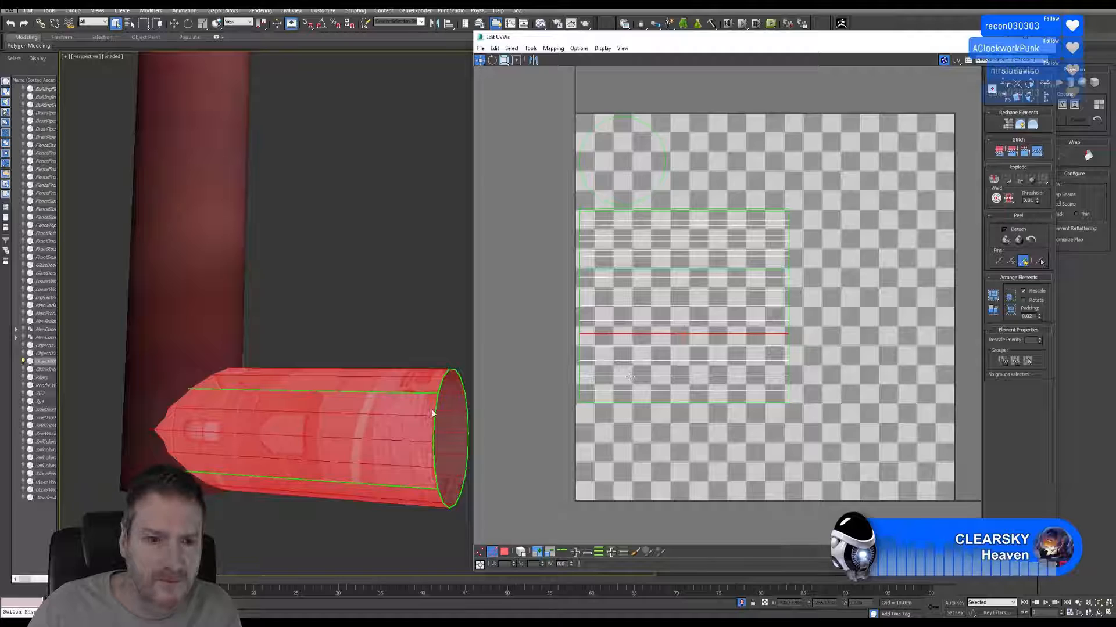
pyautogui.moveTo(414, 391); pyautogui.dragTo(404, 394, button='middle')
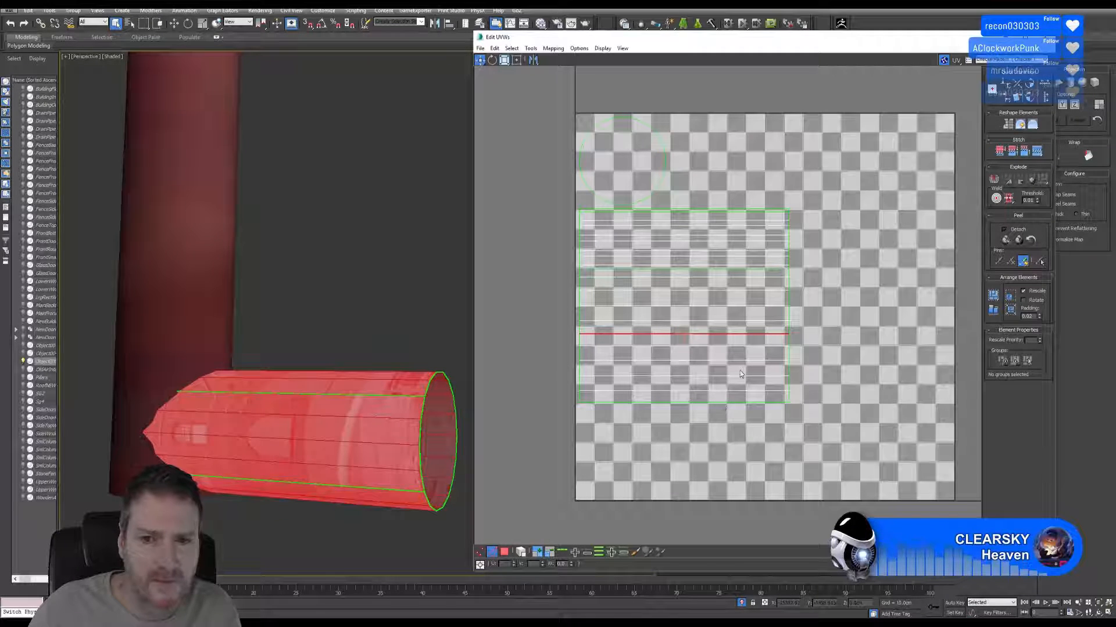
# Select the whole merged side shell and move it down, clear of the remaining strip.
pyautogui.click(505, 552)
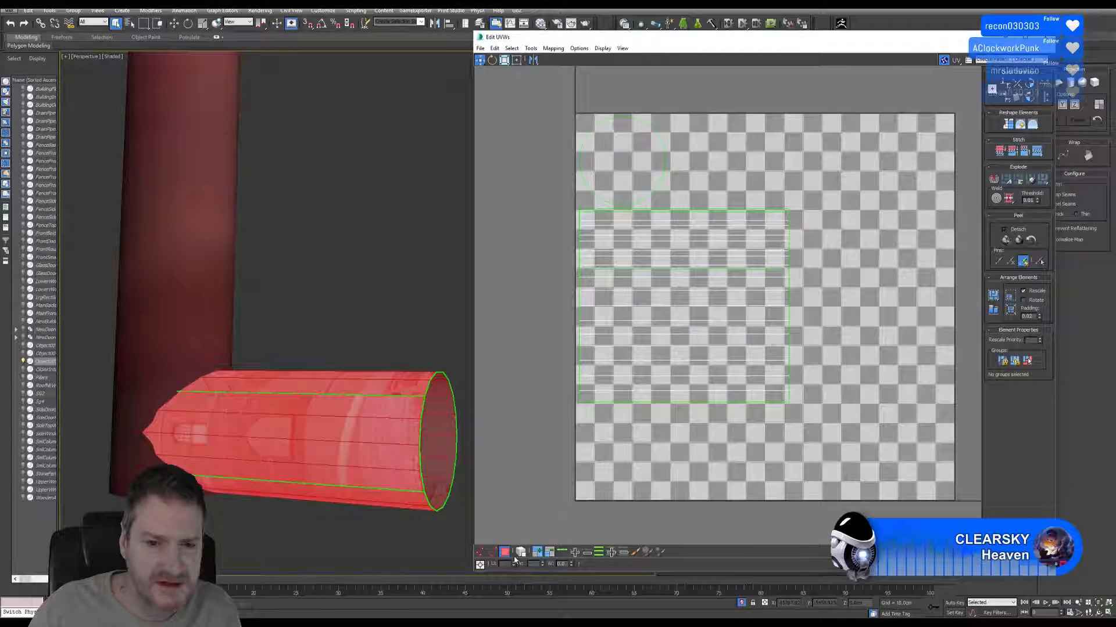
pyautogui.click(663, 382)
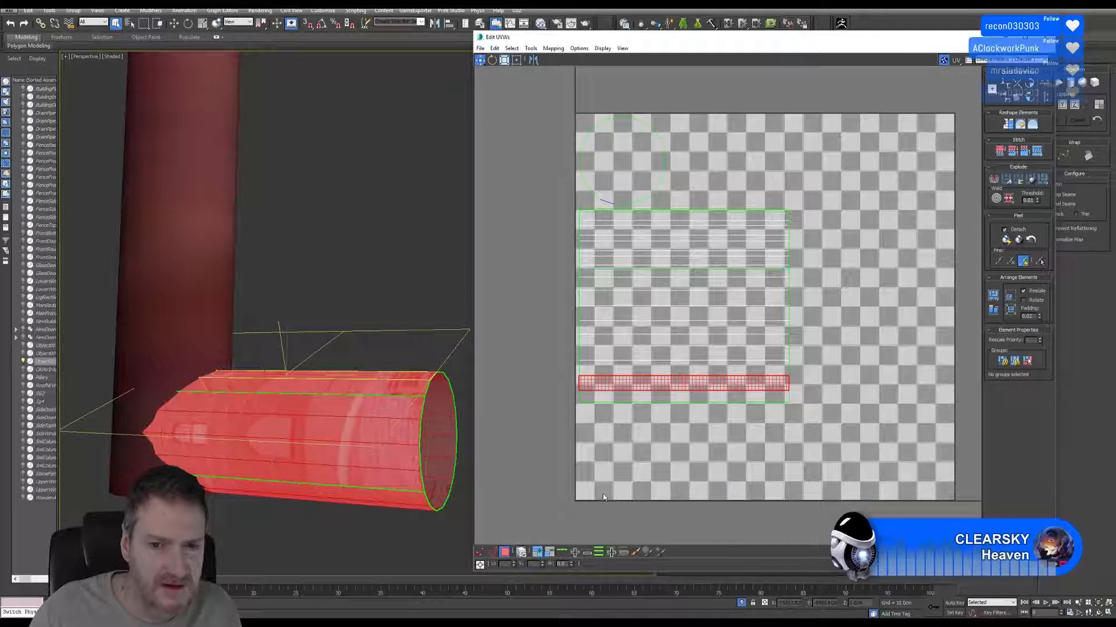
pyautogui.click(650, 397)
pyautogui.moveTo(665, 390); pyautogui.dragTo(664, 471)
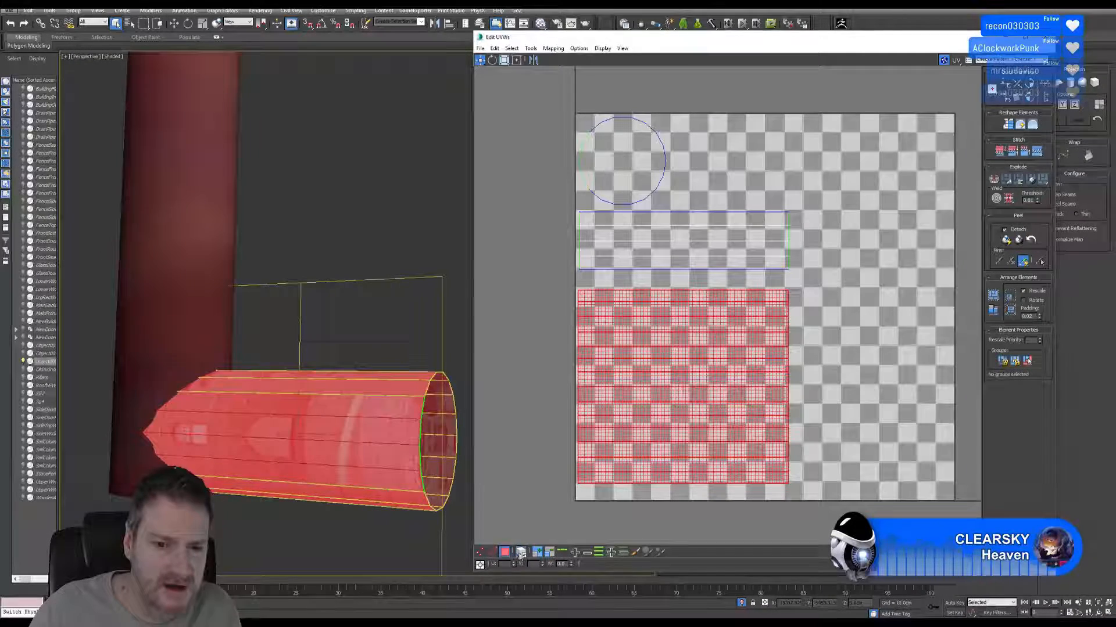
# Stitch the remaining side strip to the merged shell along its lower long edge, and close the UV Editor.
pyautogui.click(492, 552)
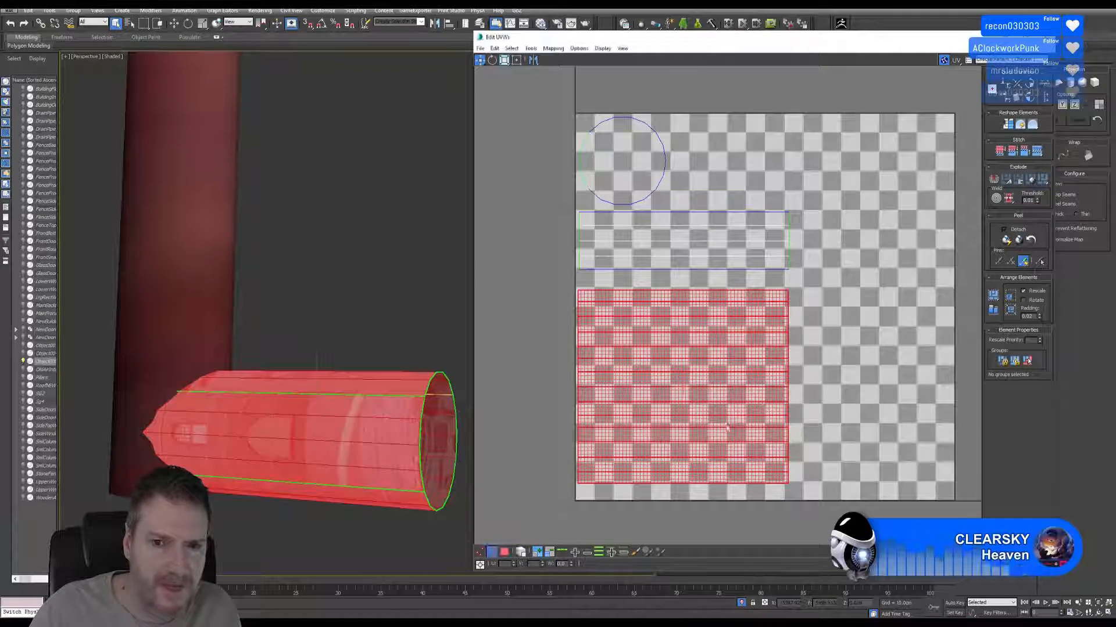
pyautogui.click(761, 268)
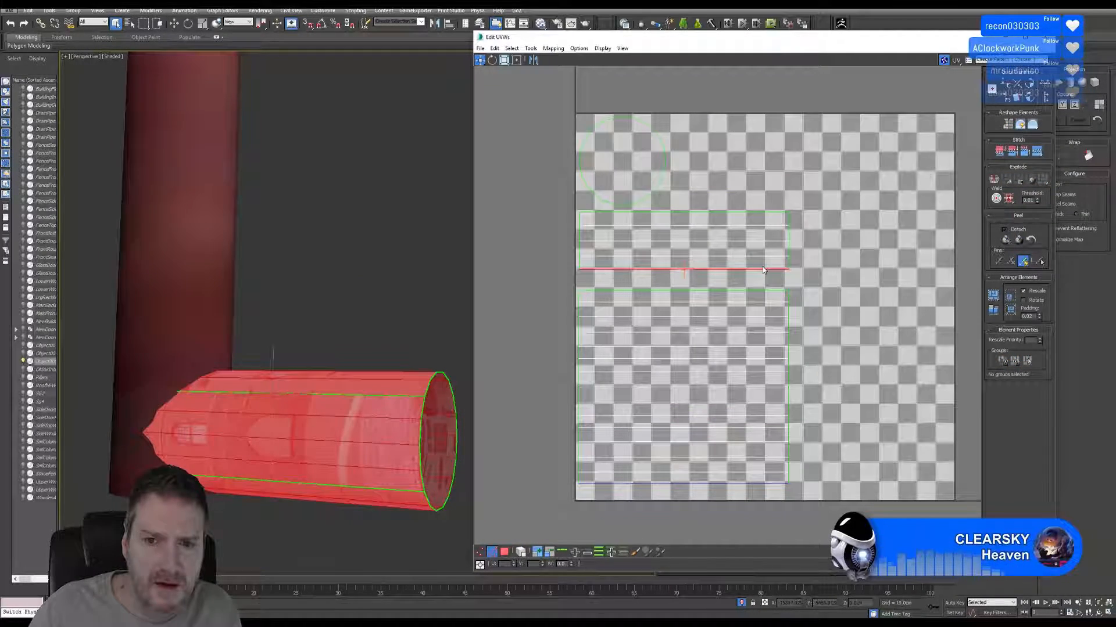
pyautogui.click(1035, 152)
pyautogui.moveTo(351, 445); pyautogui.dragTo(329, 385, button='middle')
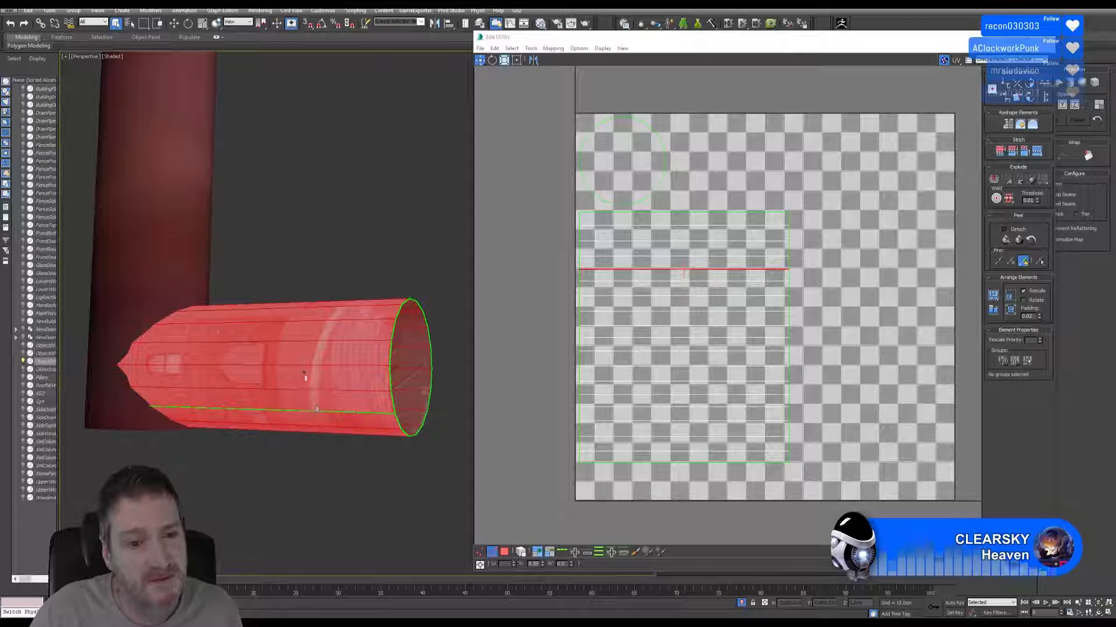
pyautogui.moveTo(321, 415); pyautogui.dragTo(218, 360, button='middle')
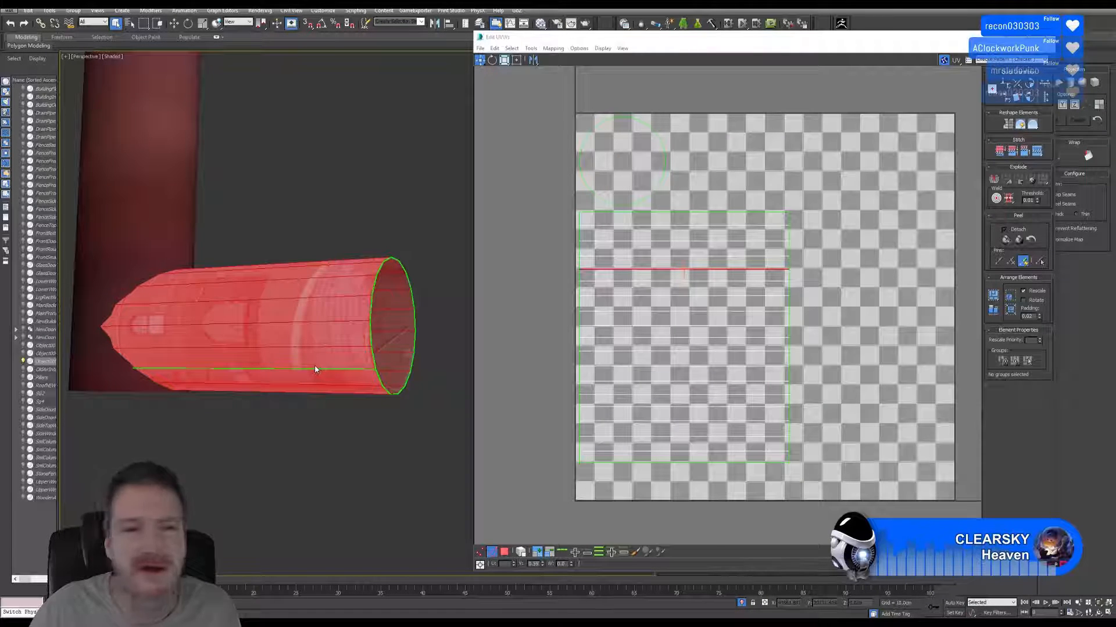
pyautogui.scroll(-4, 292, 250)
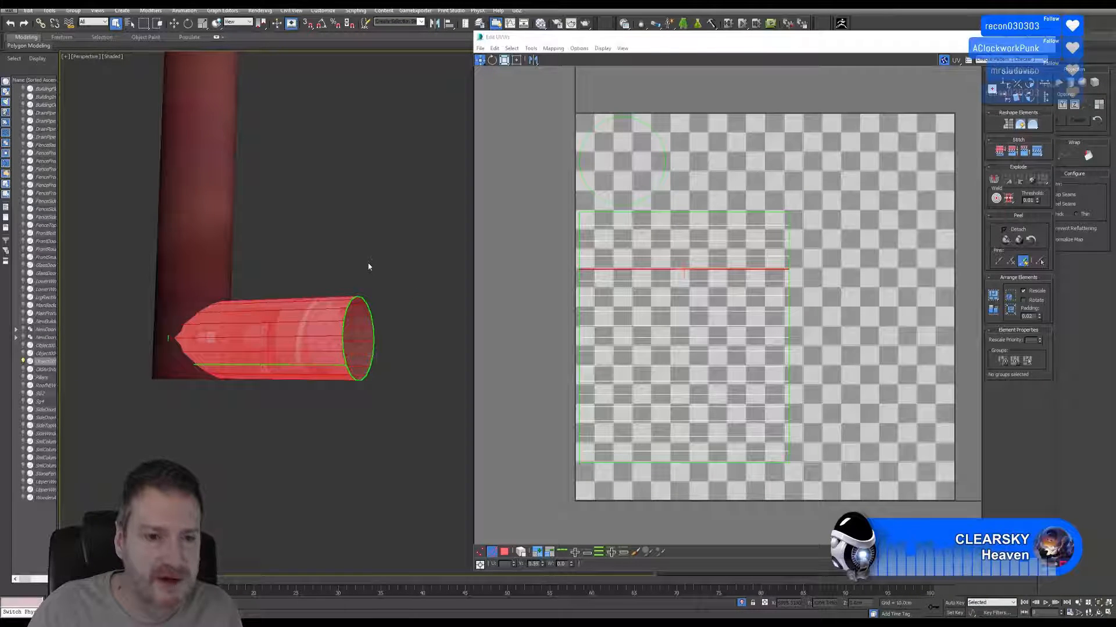
pyautogui.moveTo(368, 266); pyautogui.dragTo(375, 262, button='middle')
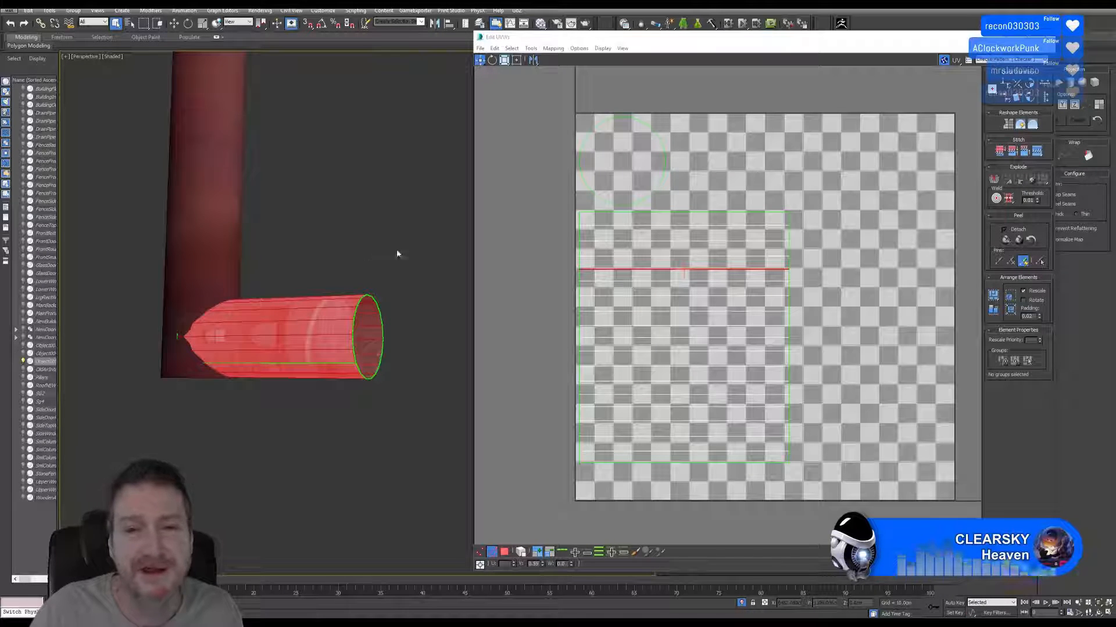
pyautogui.moveTo(348, 261); pyautogui.dragTo(341, 262, button='middle')
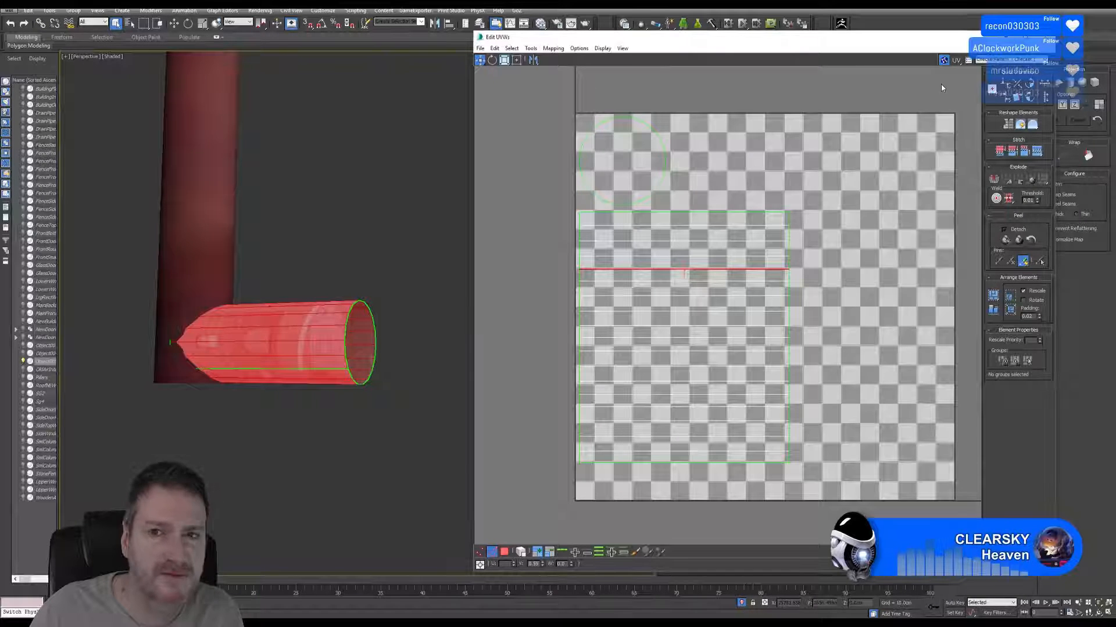
pyautogui.click(1044, 37)
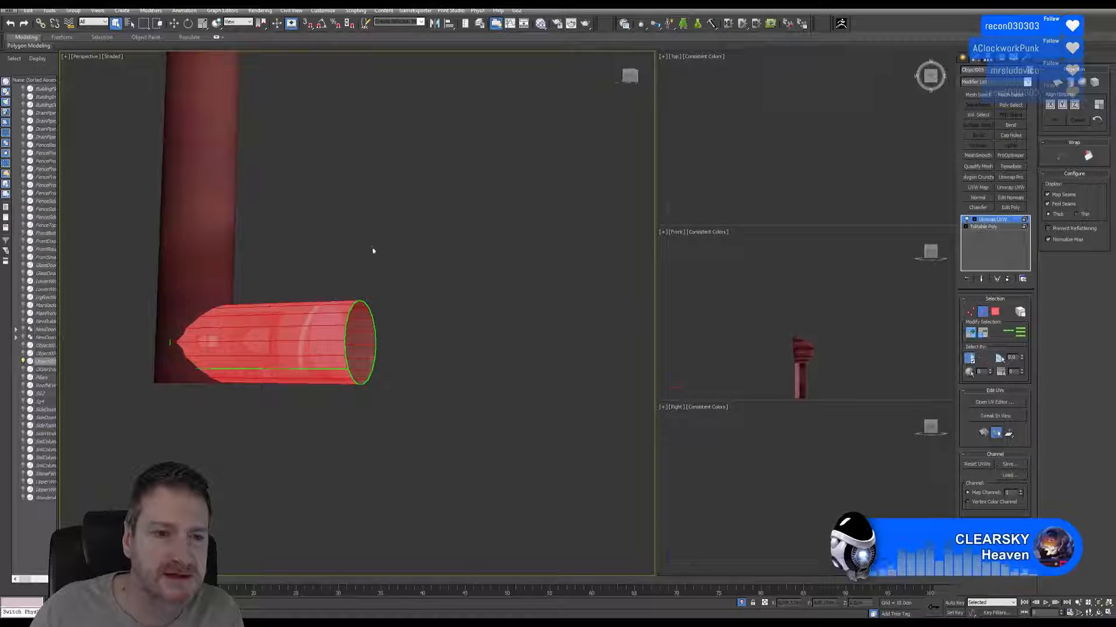
pyautogui.moveTo(373, 251); pyautogui.dragTo(381, 244, button='middle')
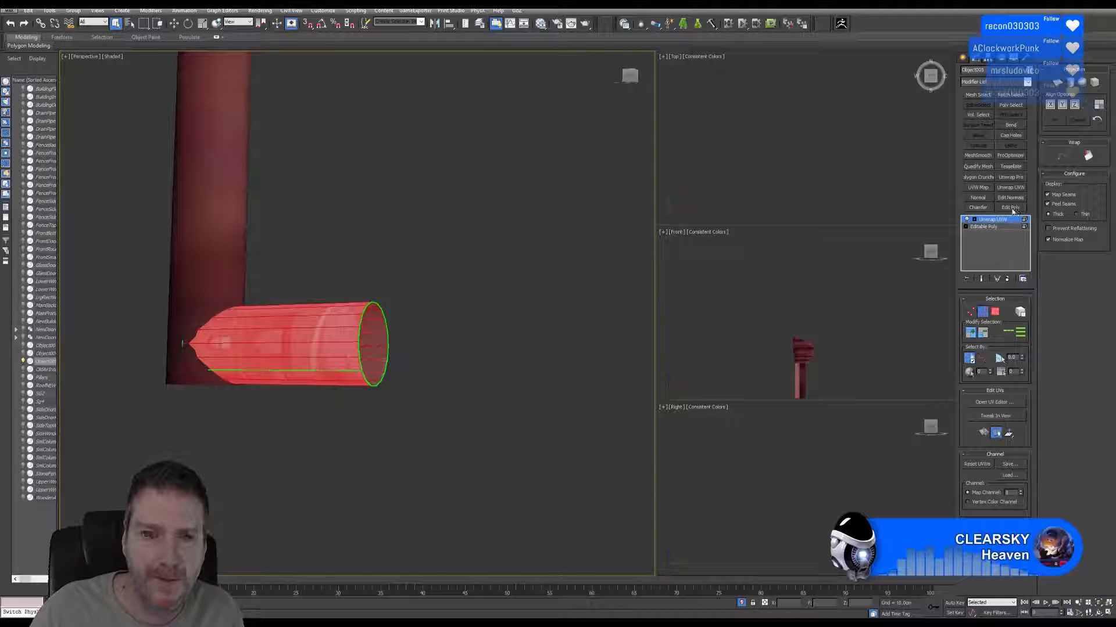
pyautogui.scroll(-5, 446, 406)
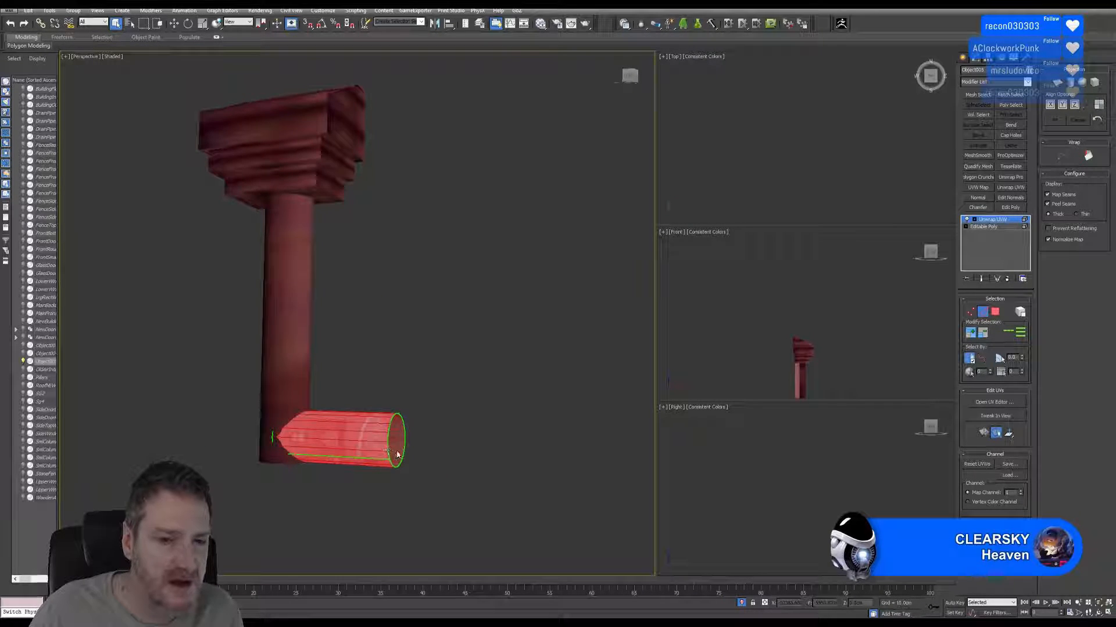
pyautogui.click(1007, 200)
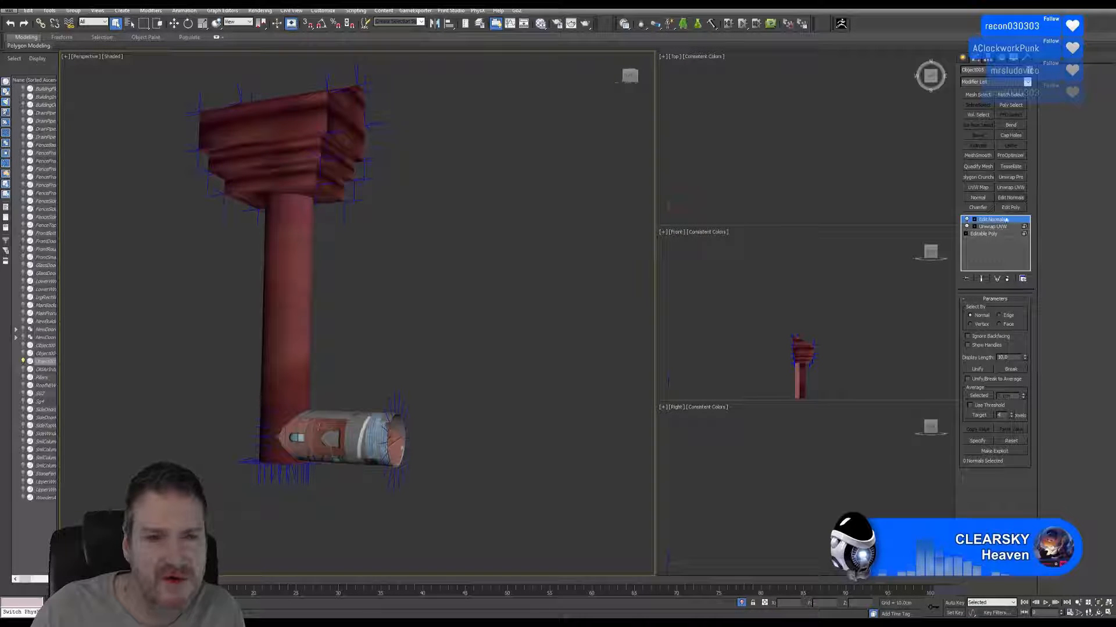
pyautogui.click(1022, 278)
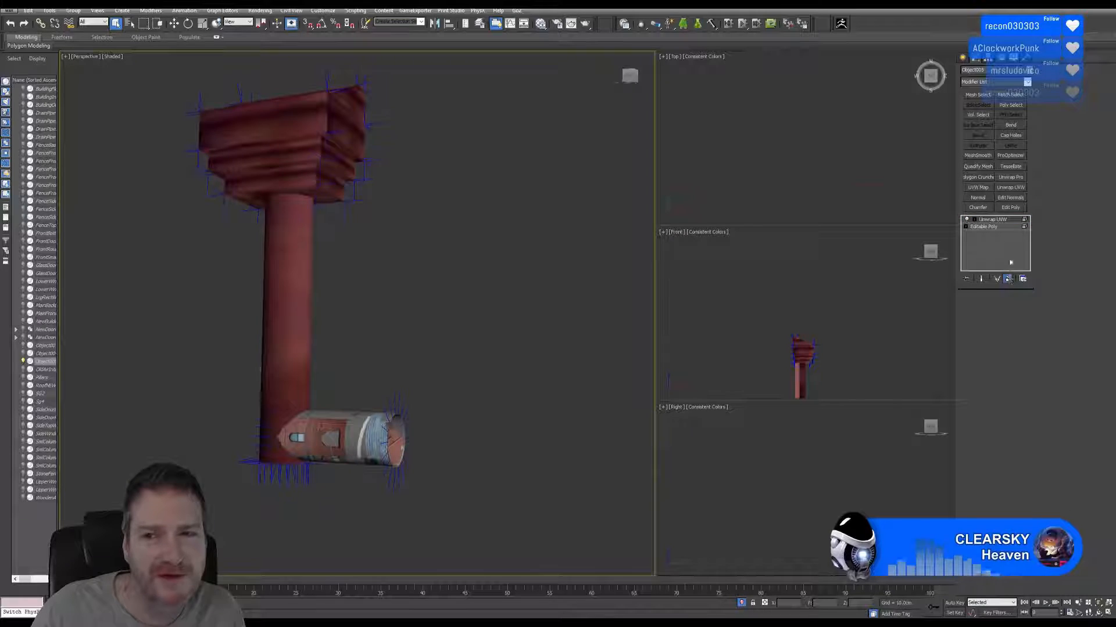
pyautogui.click(1010, 207)
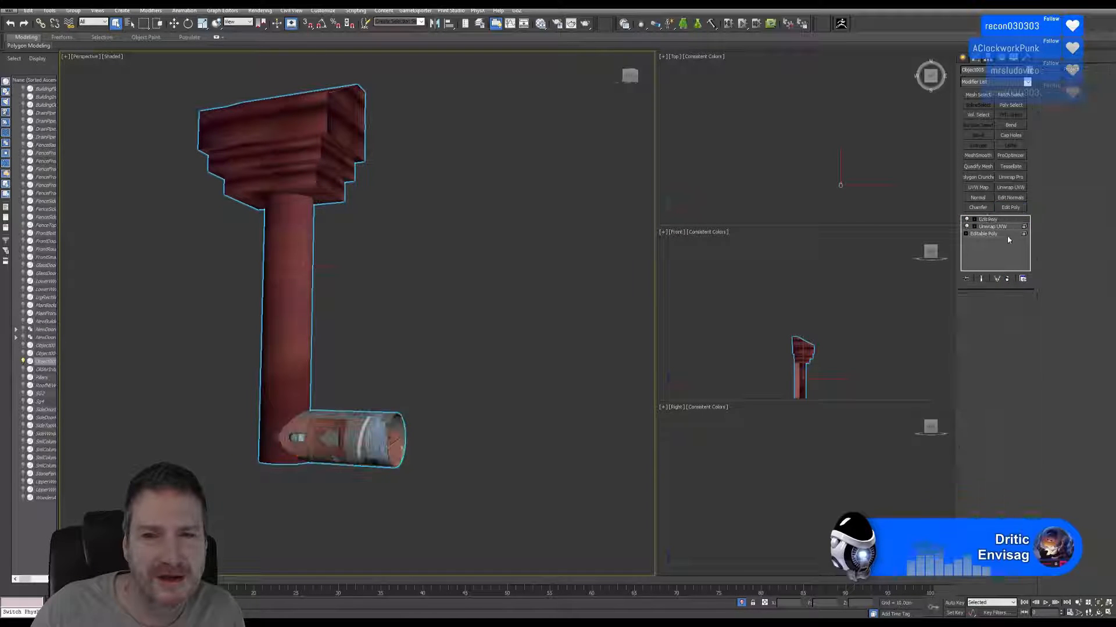
pyautogui.click(187, 24)
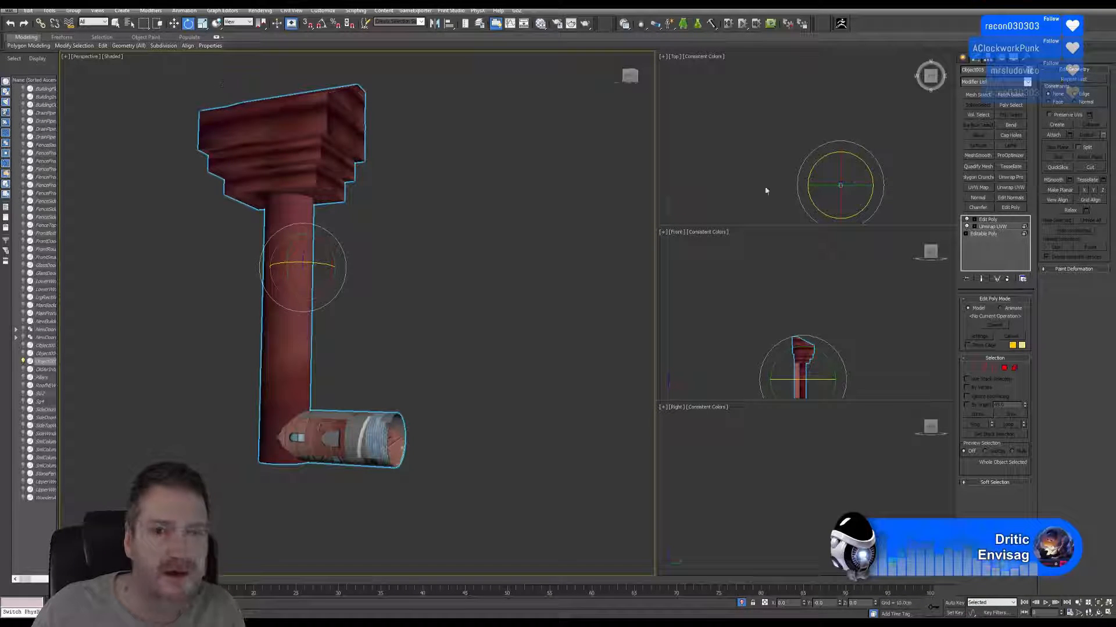
pyautogui.click(1008, 279)
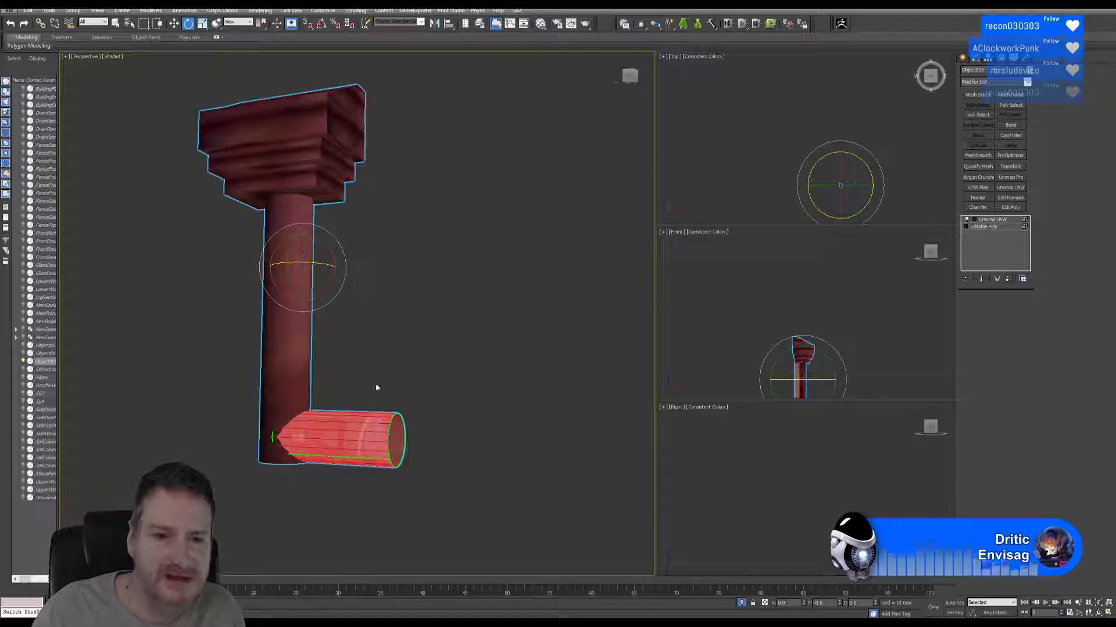
# Collapse the piece's whole modifier stack to Editable Poly and go to its Element level with the stub selected.
pyautogui.rightClick(996, 221)
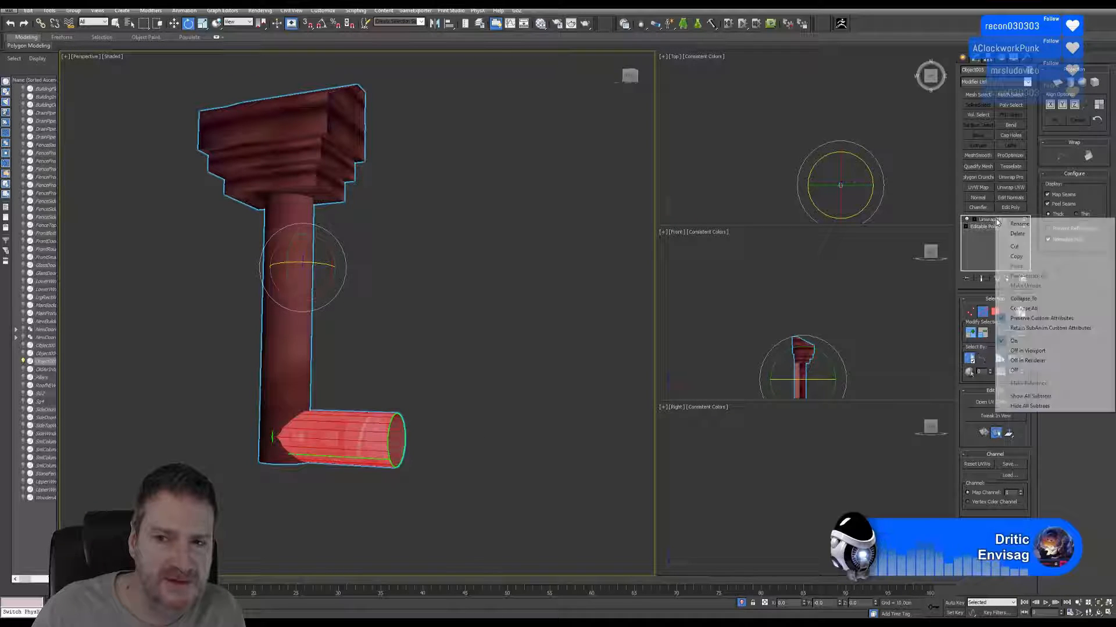
pyautogui.click(1021, 309)
pyautogui.click(597, 336)
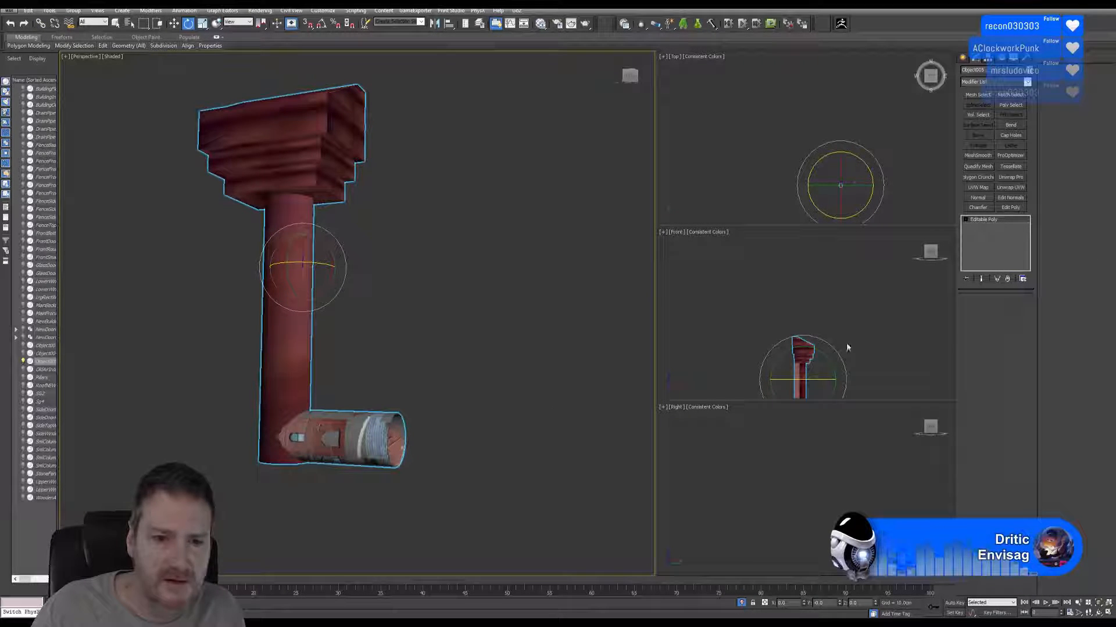
pyautogui.press('5')
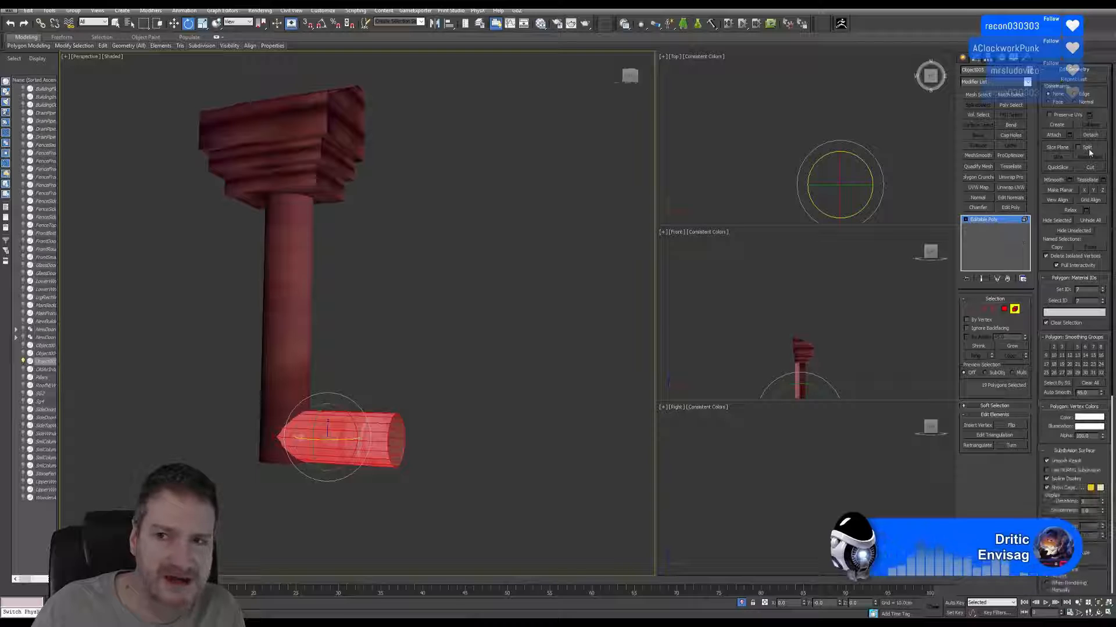
# Detach the horizontal stub as its own object, leave Element level, and add an Unwrap UVW modifier to the detached stub.
pyautogui.click(1093, 135)
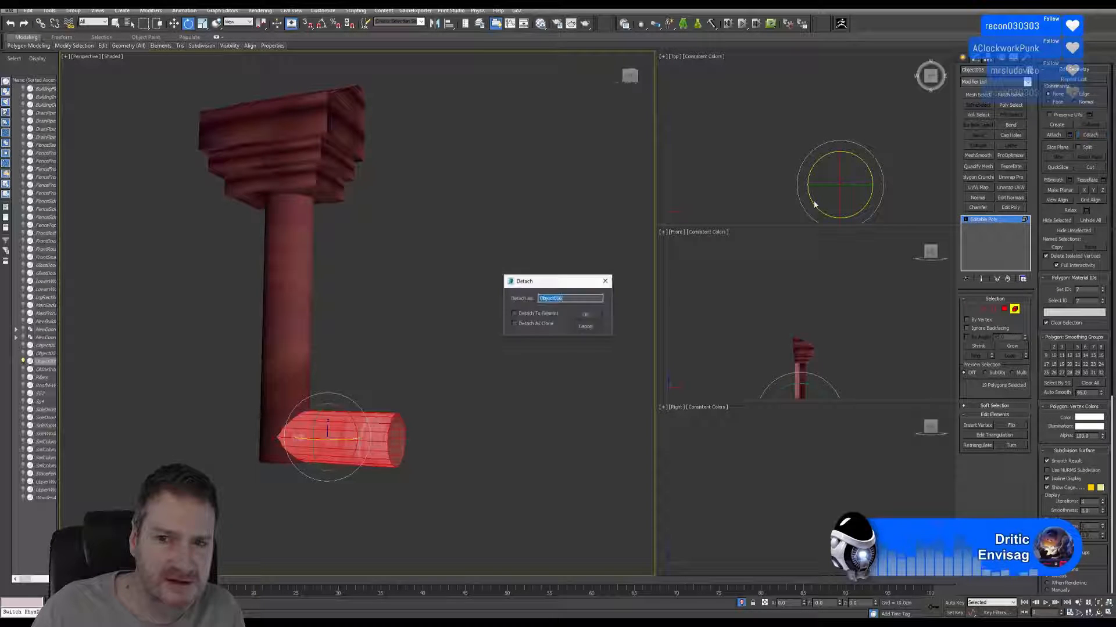
pyautogui.click(588, 317)
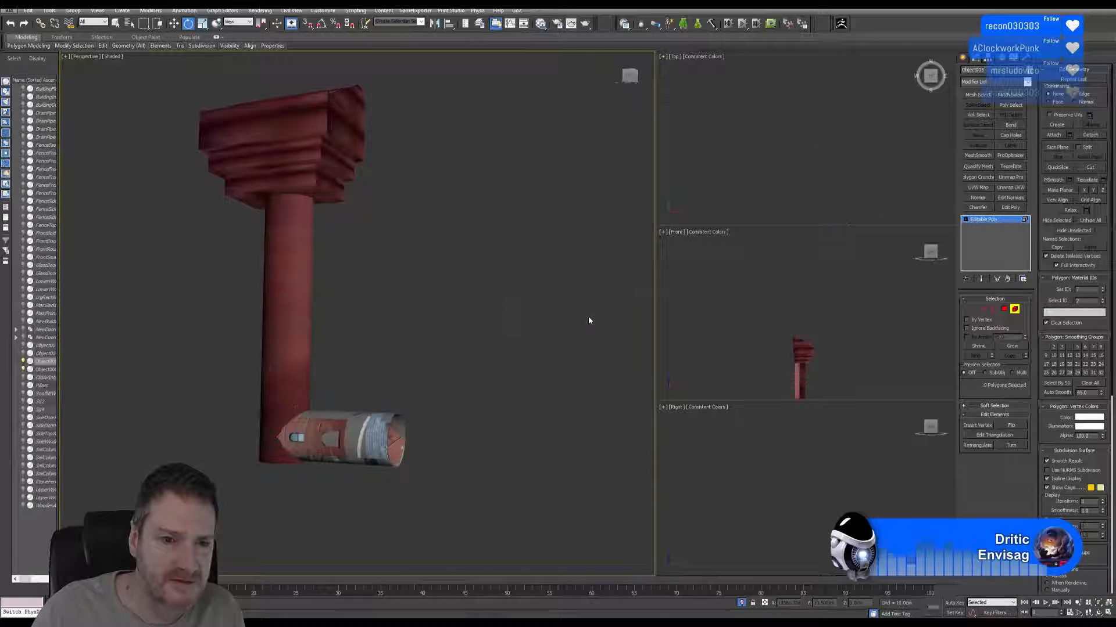
pyautogui.click(1014, 310)
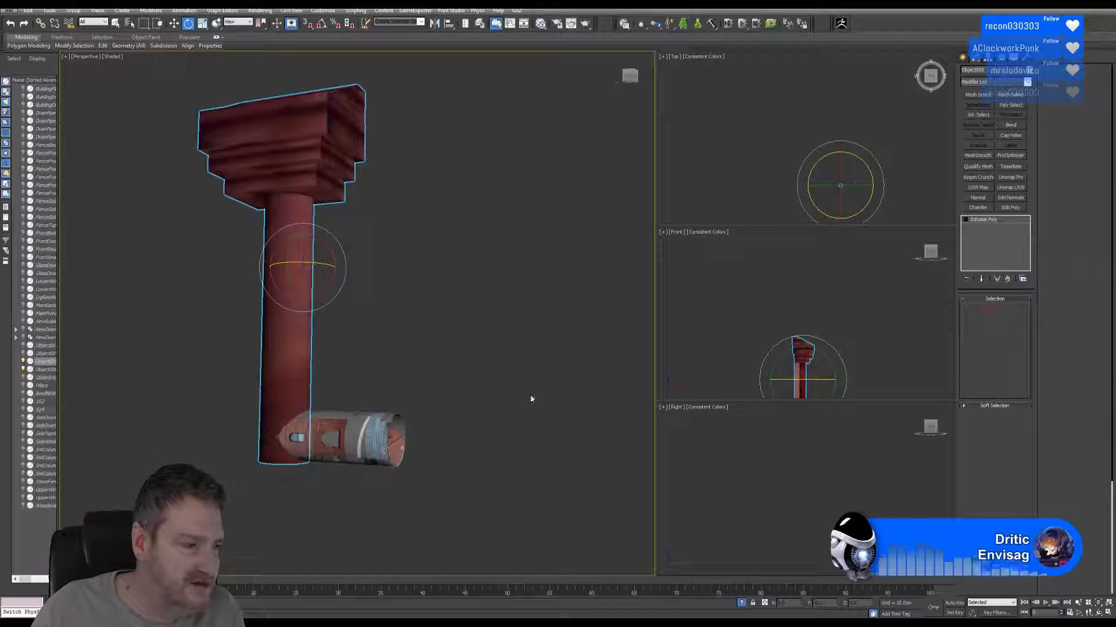
pyautogui.click(372, 439)
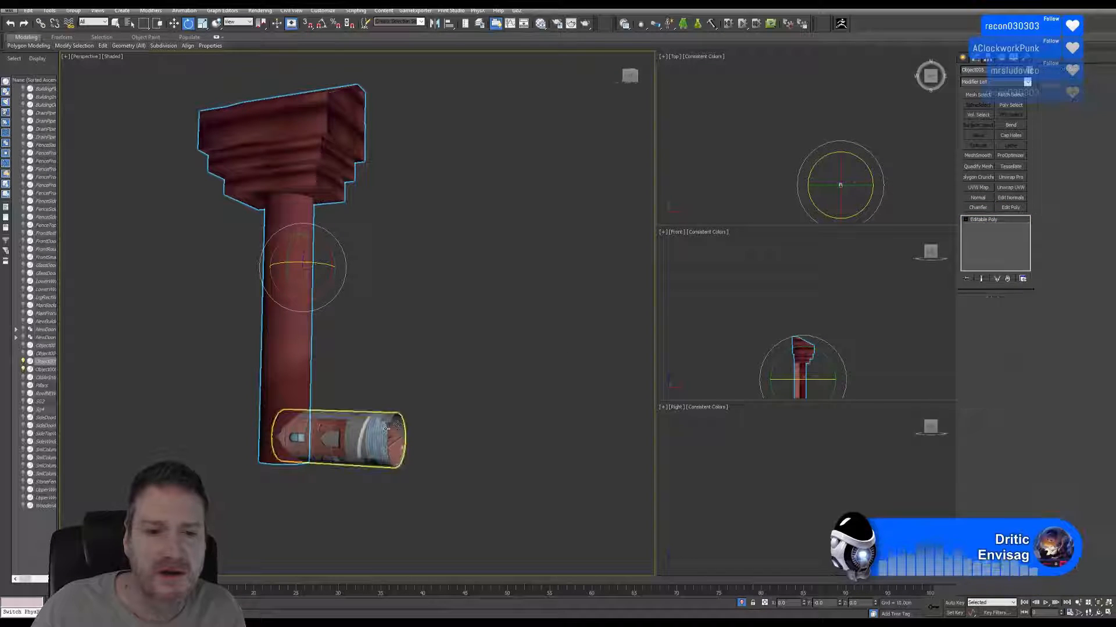
pyautogui.click(1010, 189)
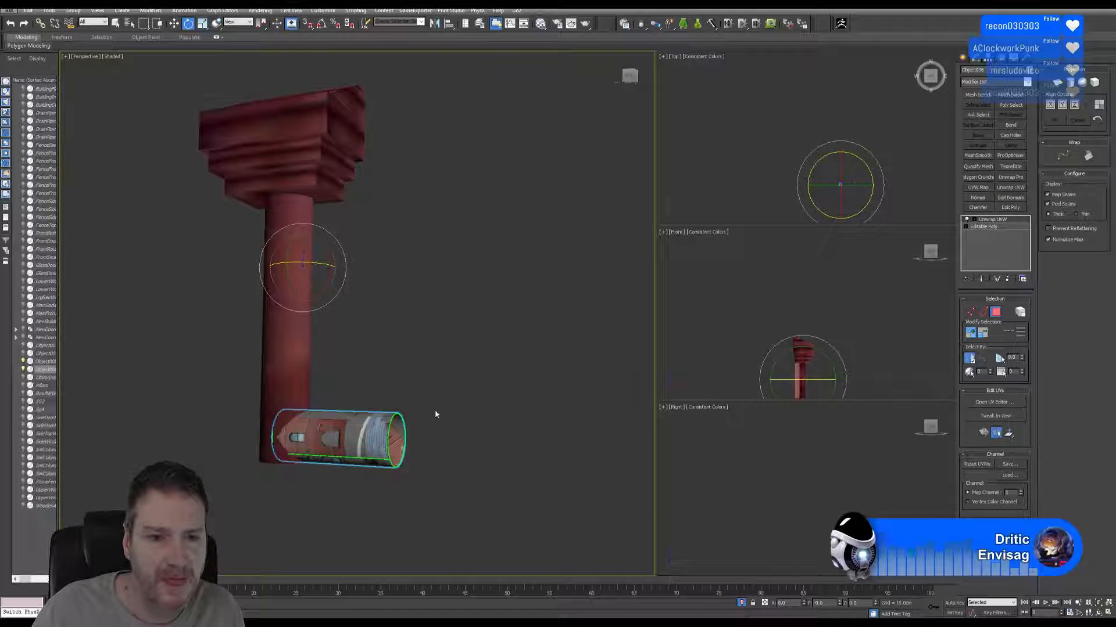
# Centre the stub's pivot on the stub object and leave pivot editing.
pyautogui.click(991, 58)
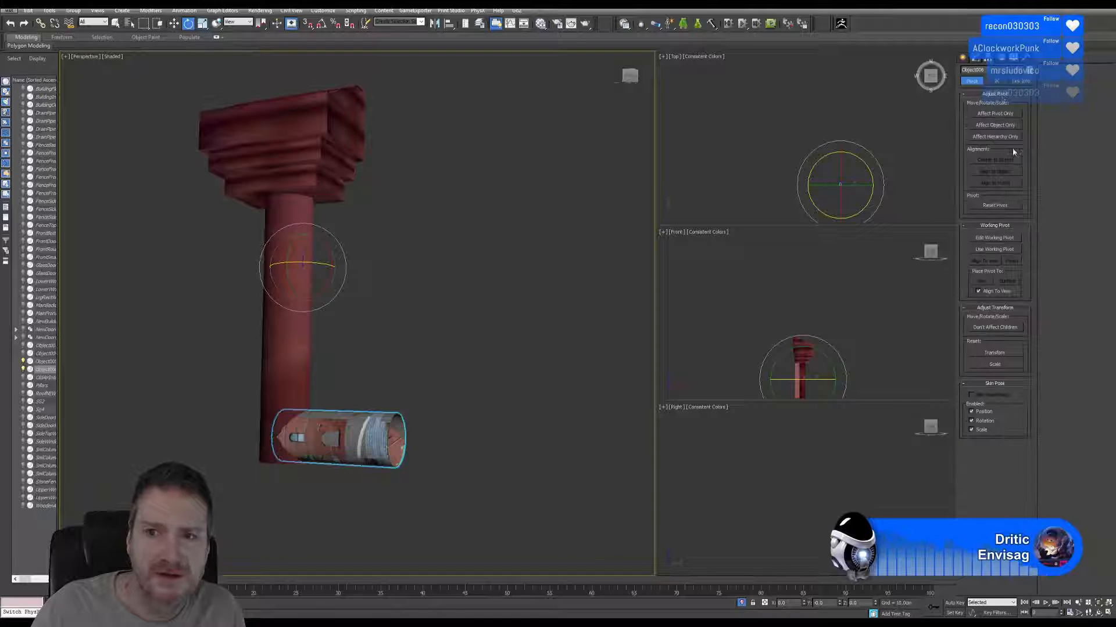
pyautogui.click(995, 114)
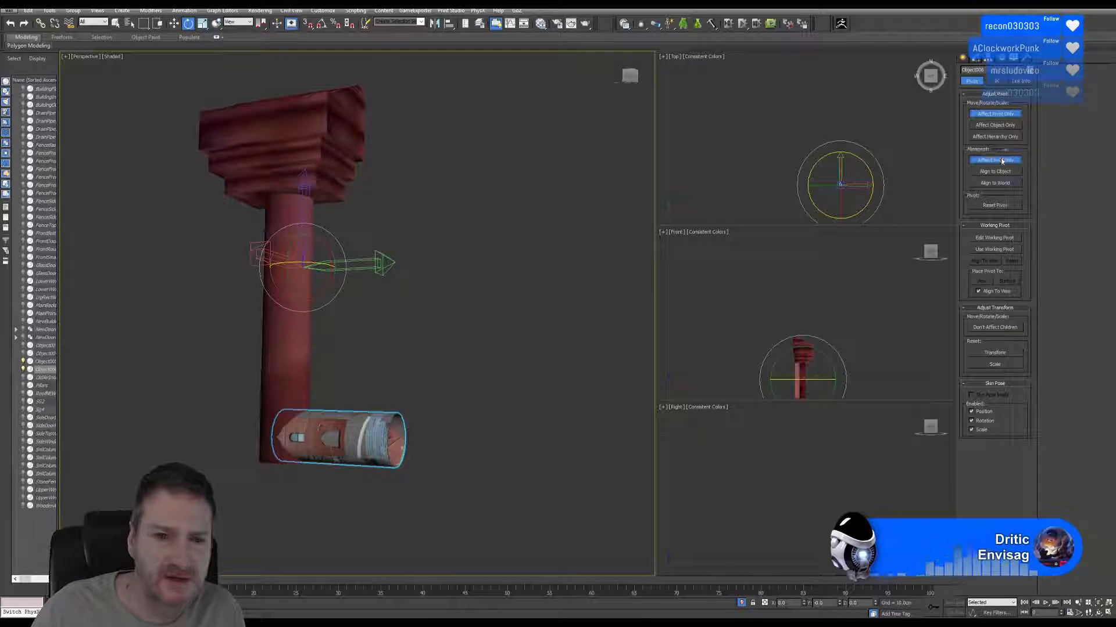
pyautogui.click(995, 160)
pyautogui.click(1004, 115)
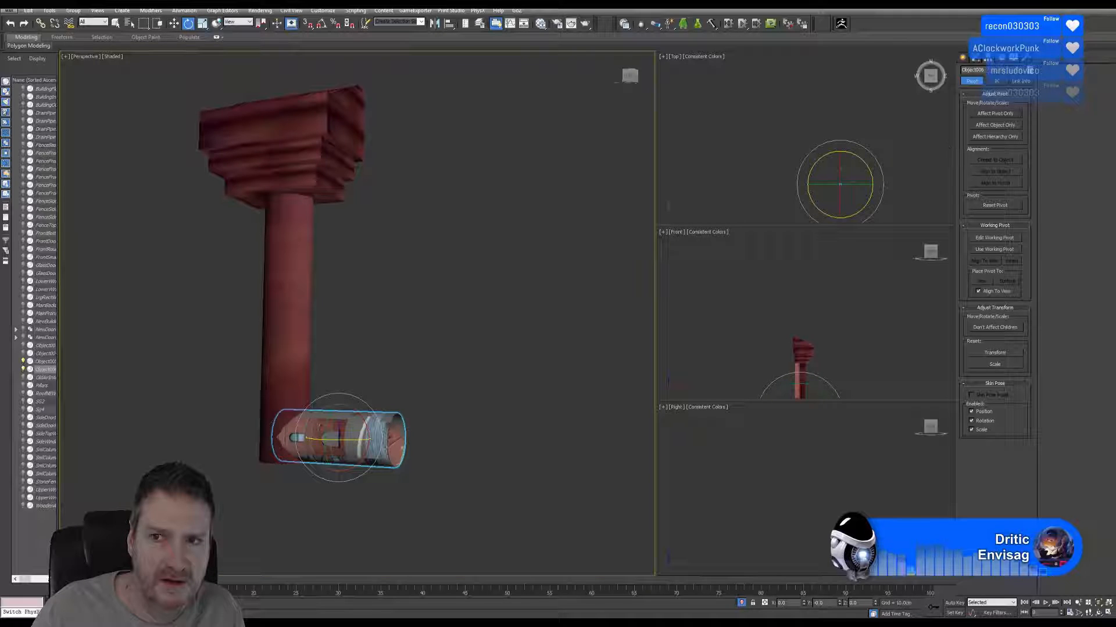
# Rotate the stub about 132 degrees around its long axis, check its UV seam from several sides, and return to plain object selection.
pyautogui.press('u')
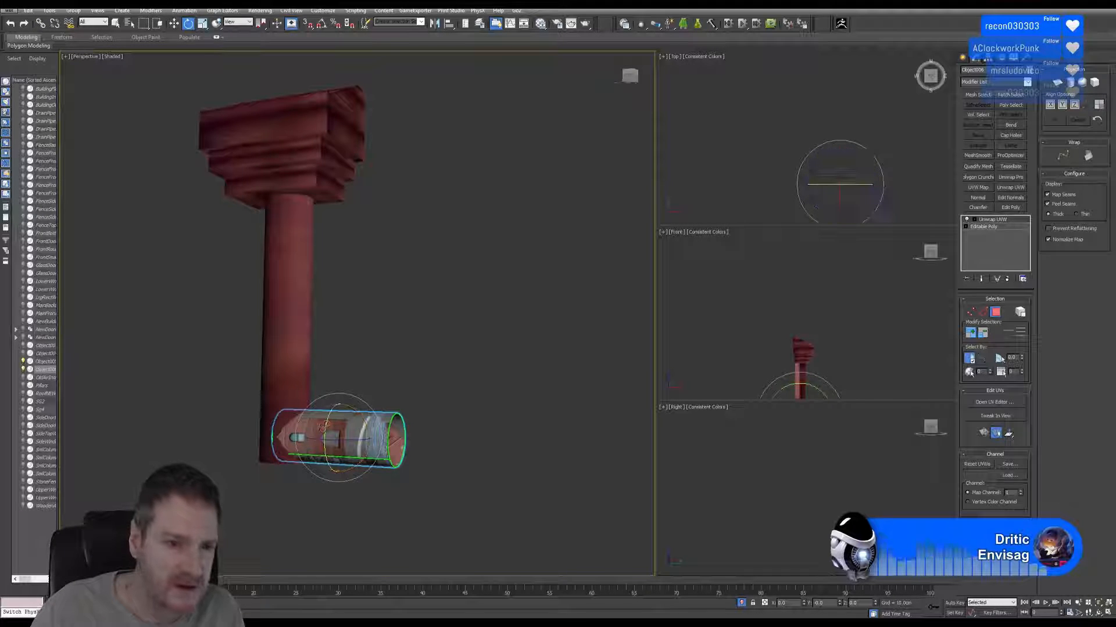
pyautogui.moveTo(350, 420); pyautogui.dragTo(319, 541)
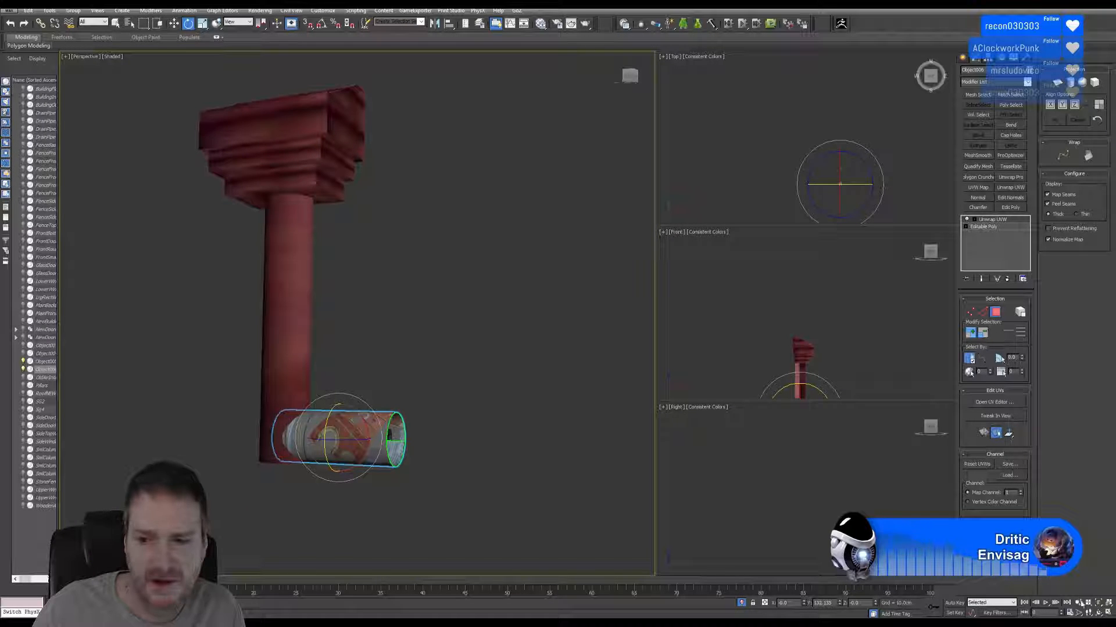
pyautogui.click(1098, 613)
pyautogui.moveTo(421, 381); pyautogui.dragTo(305, 372)
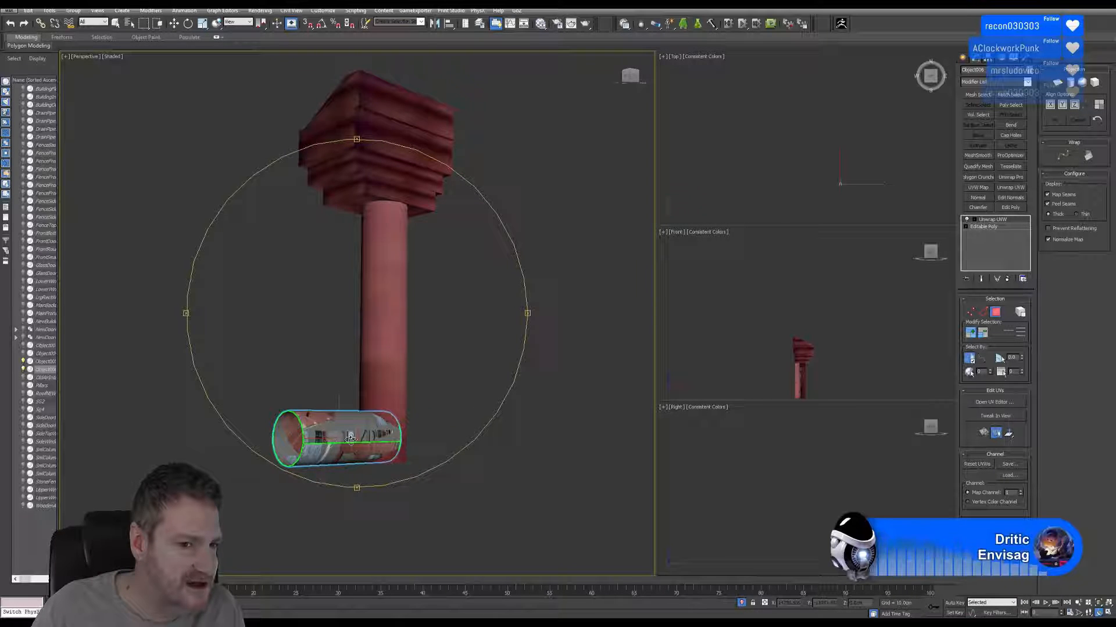
pyautogui.moveTo(383, 441); pyautogui.dragTo(446, 433)
pyautogui.moveTo(346, 416); pyautogui.dragTo(396, 420)
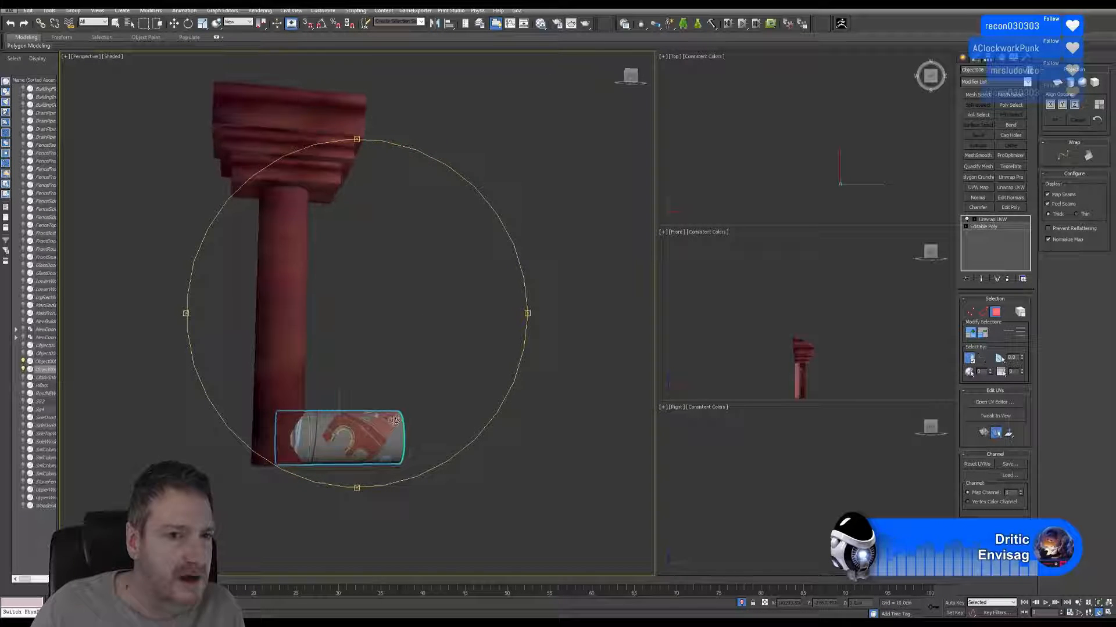
pyautogui.moveTo(394, 380); pyautogui.dragTo(441, 366)
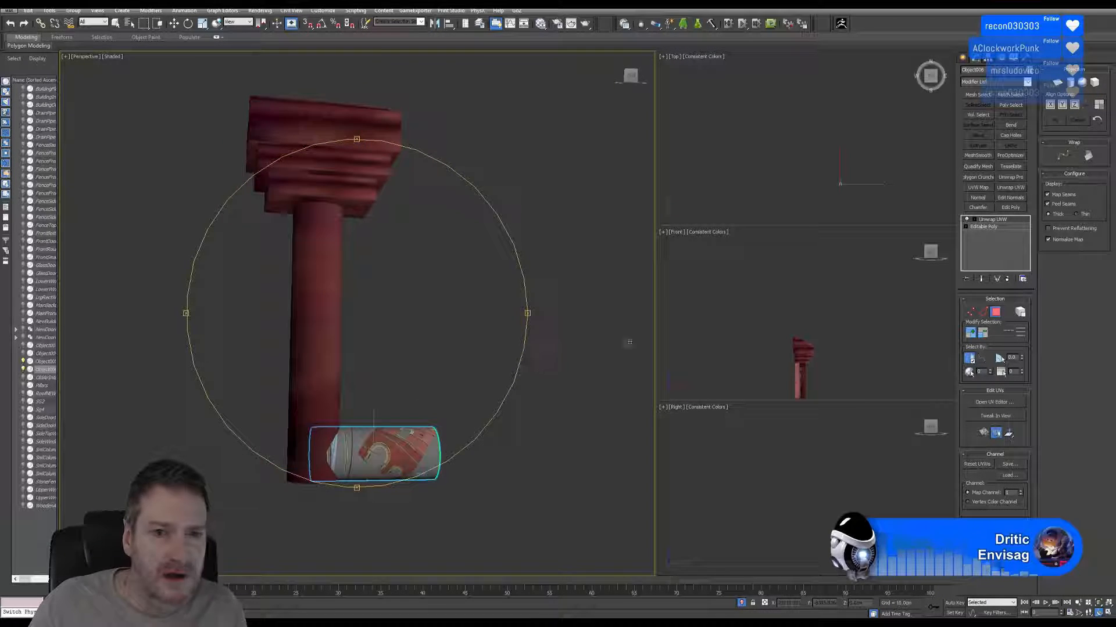
pyautogui.click(116, 24)
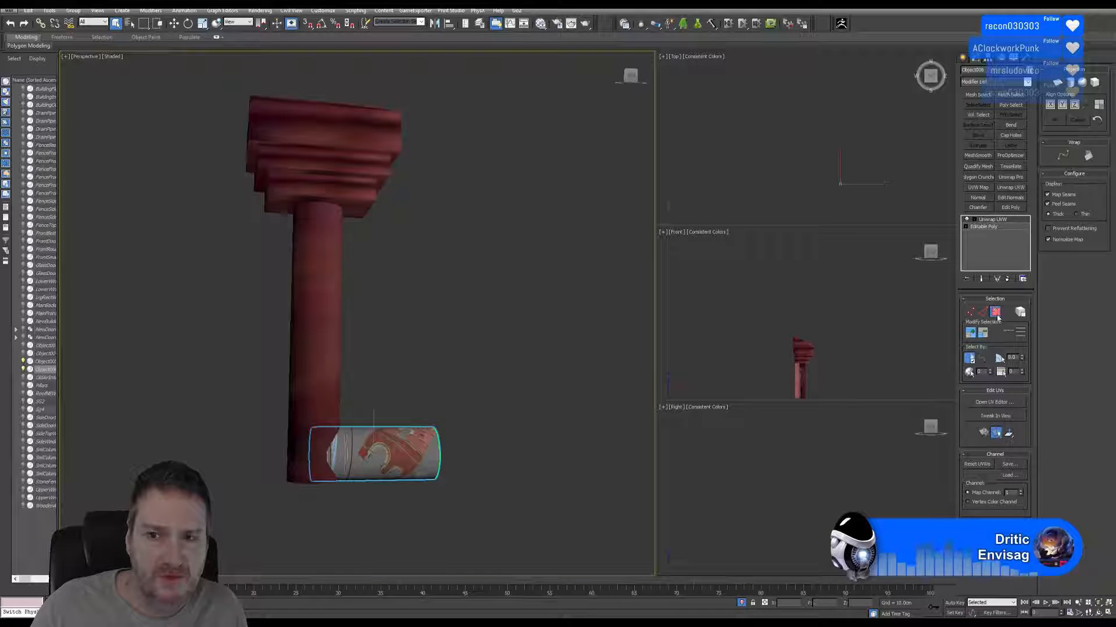
# Detach the vertical pipe element from the head piece as its own object and leave Element level.
pyautogui.click(342, 312)
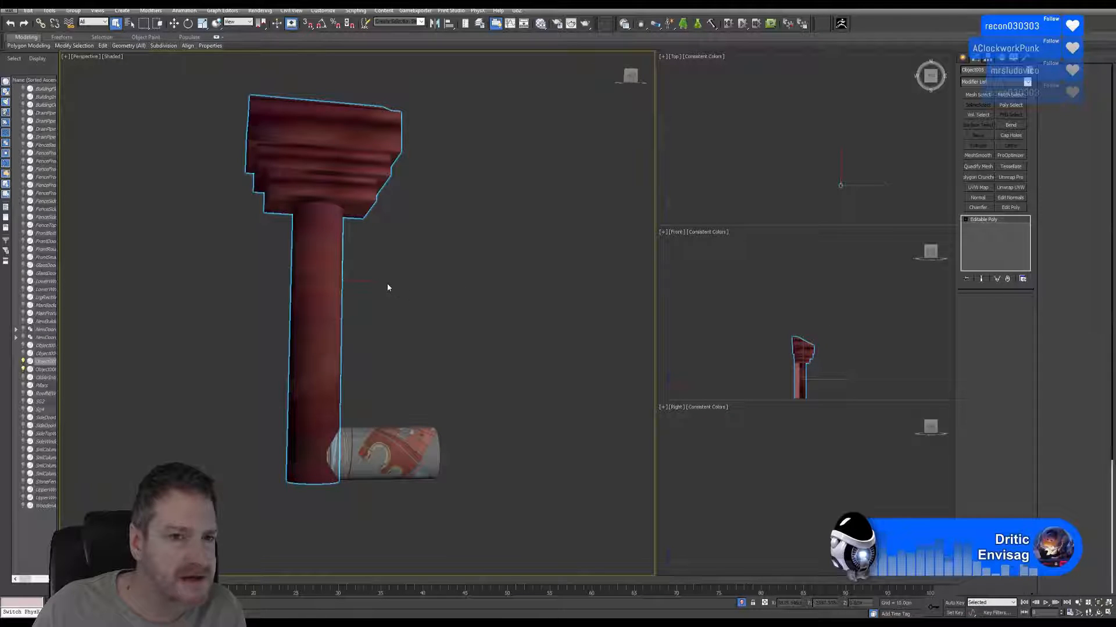
pyautogui.press('4')
pyautogui.moveTo(379, 279); pyautogui.dragTo(257, 325)
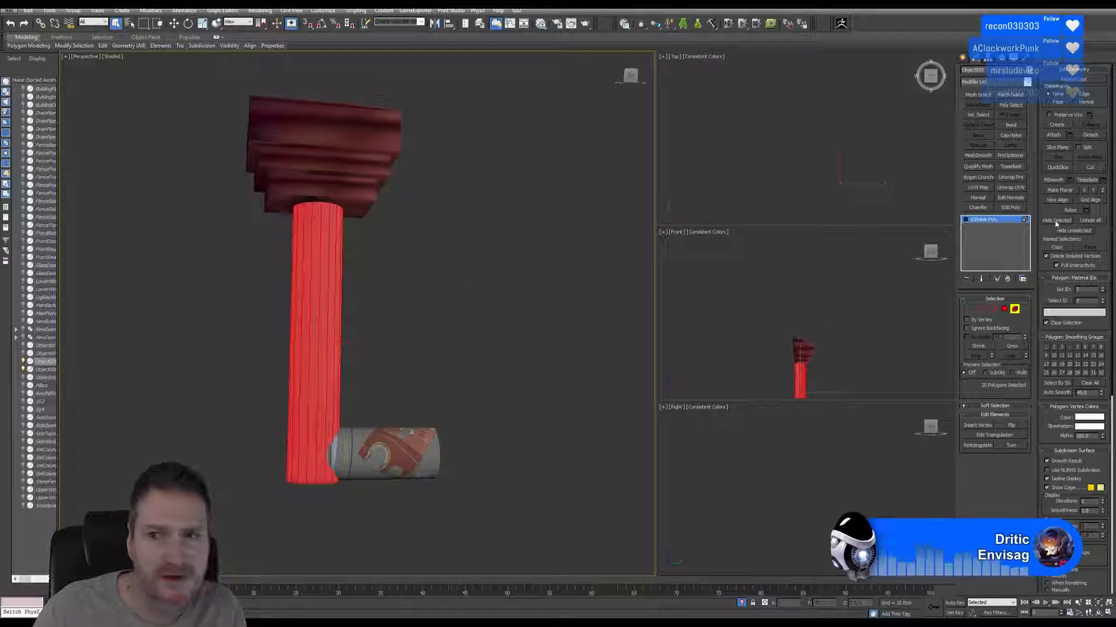
pyautogui.click(1090, 135)
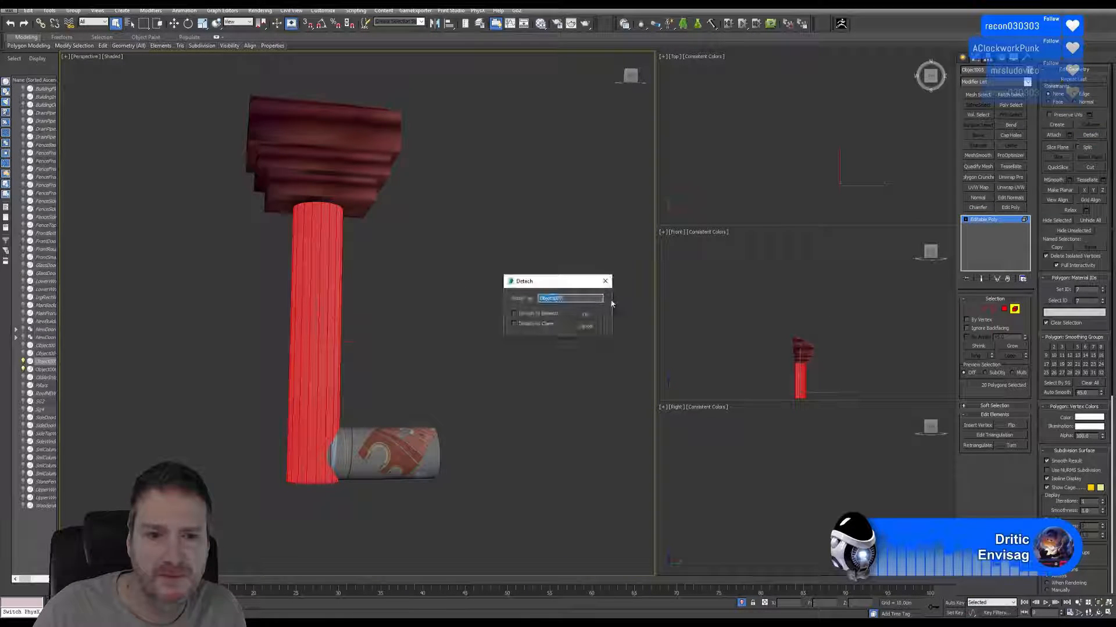
pyautogui.click(585, 314)
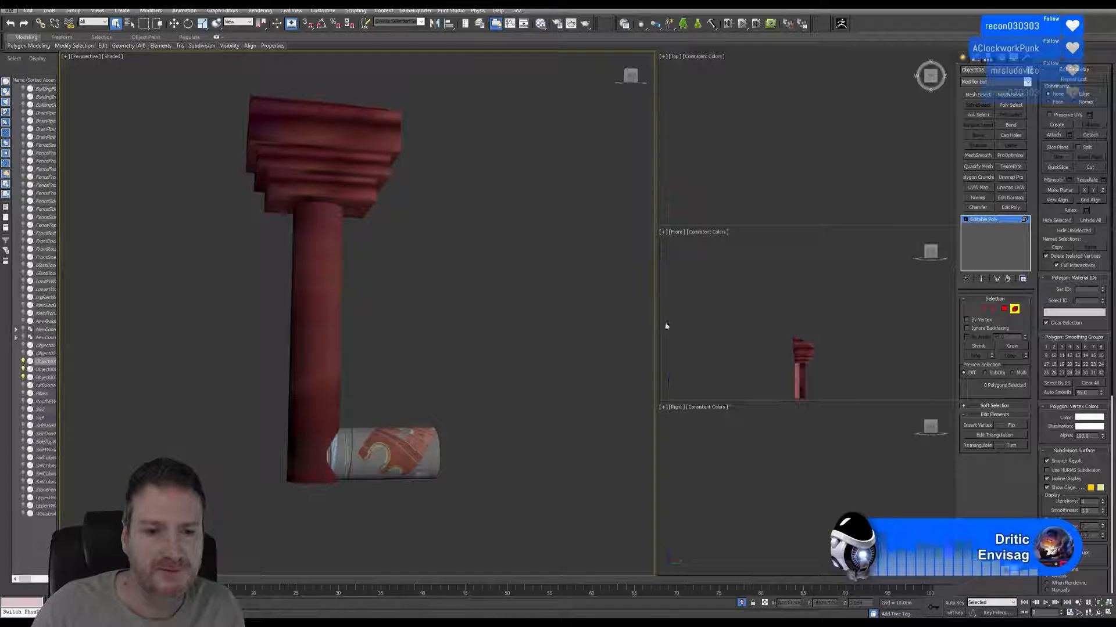
pyautogui.moveTo(428, 338); pyautogui.dragTo(431, 358, button='middle')
pyautogui.click(1014, 309)
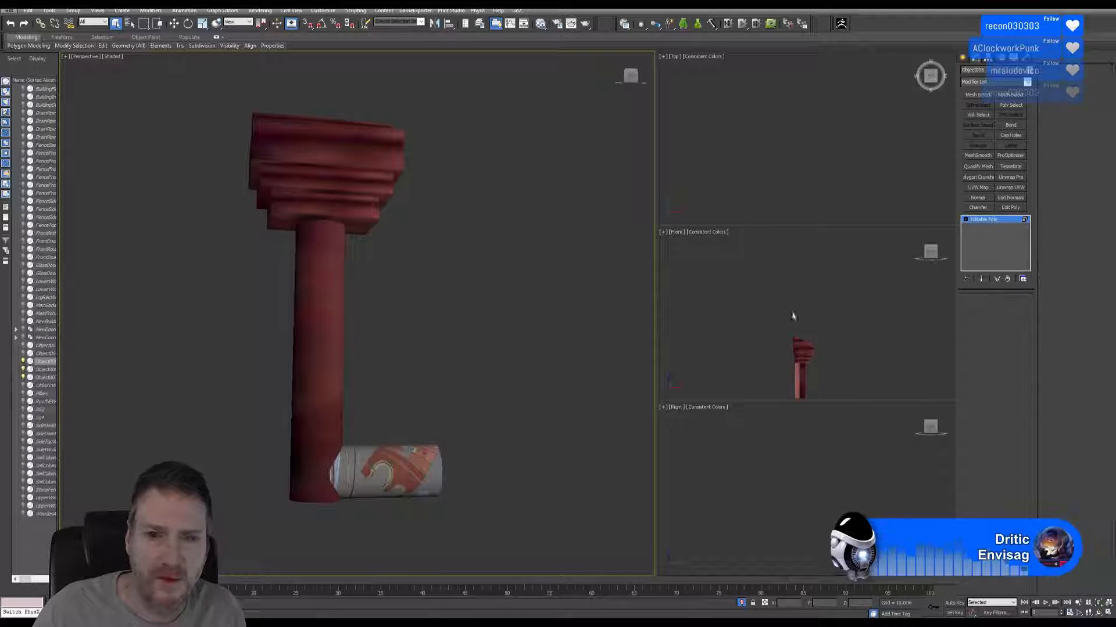
# Select the detached vertical pipe, centre its pivot on the object, and leave pivot editing.
pyautogui.click(328, 314)
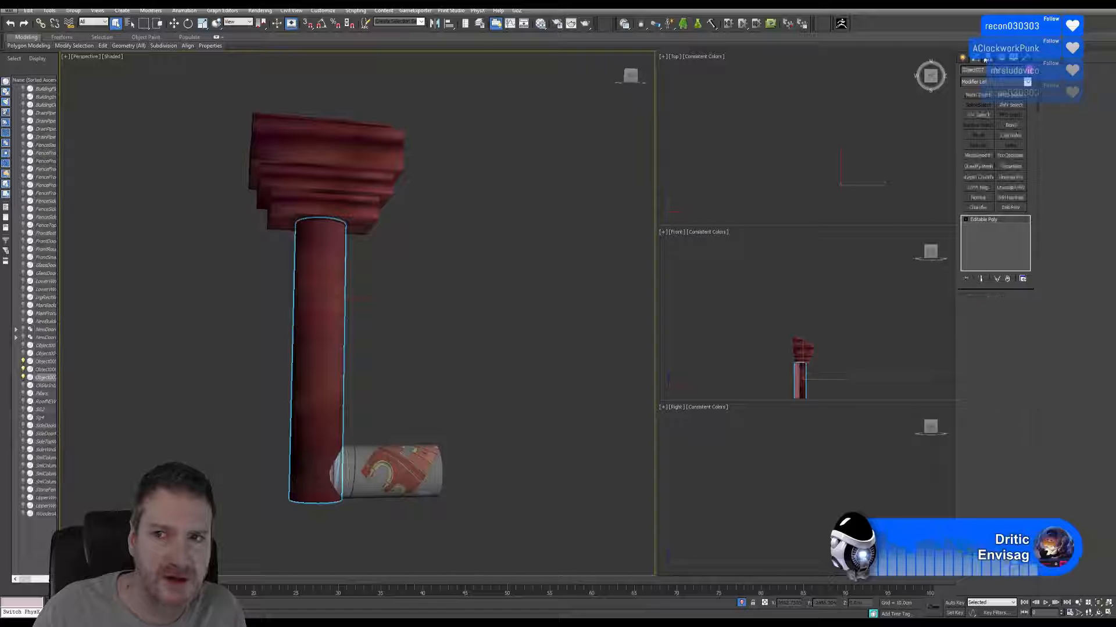
pyautogui.click(988, 58)
pyautogui.click(995, 113)
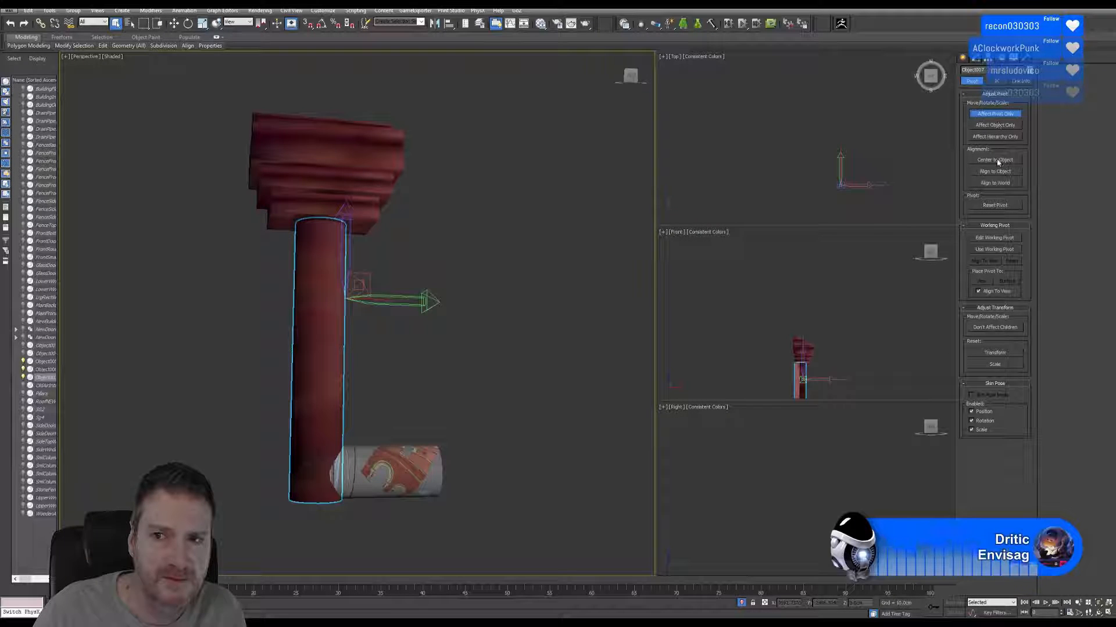
pyautogui.click(993, 115)
# Add an Unwrap UVW modifier to the vertical pipe, open its UV Editor, and flatten-map all of its polygons.
pyautogui.click(975, 57)
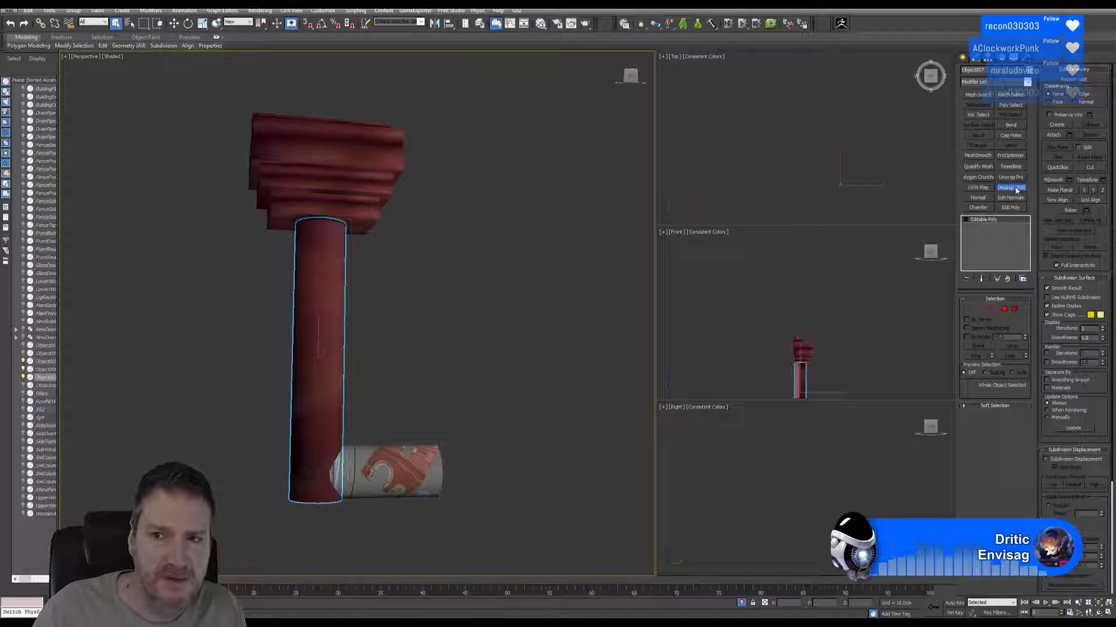
pyautogui.click(1013, 188)
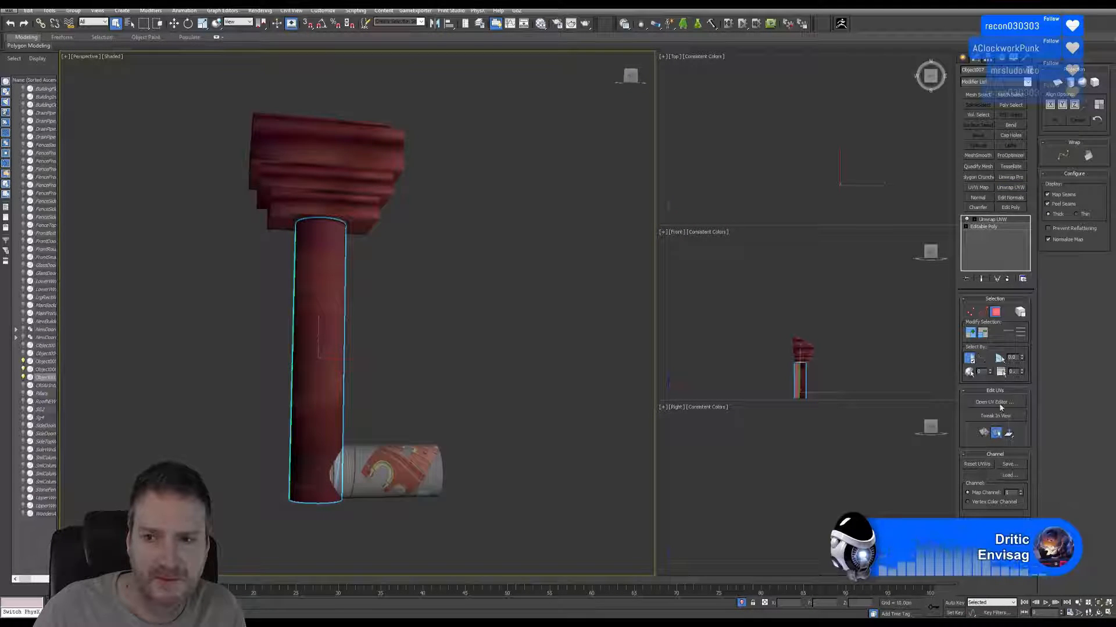
pyautogui.click(999, 406)
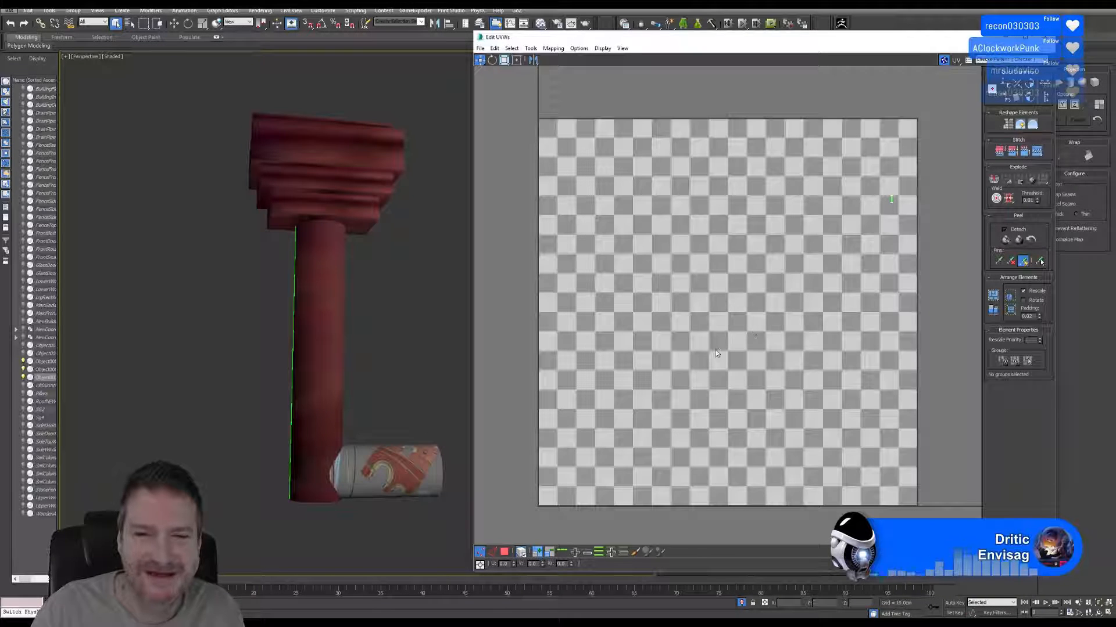
pyautogui.click(891, 199)
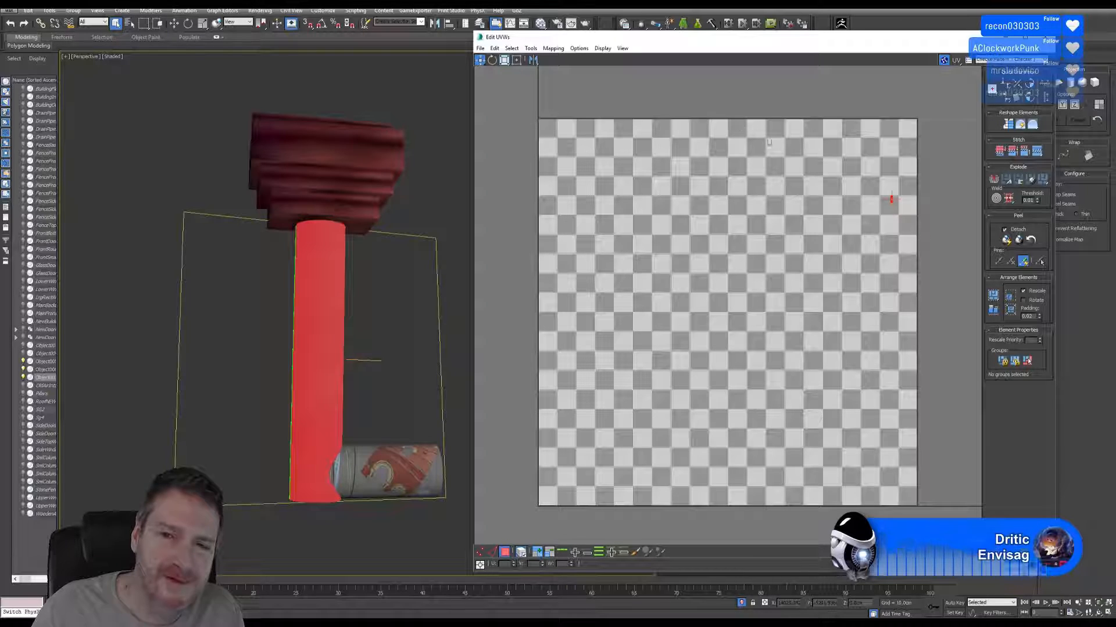
pyautogui.click(555, 48)
pyautogui.click(561, 73)
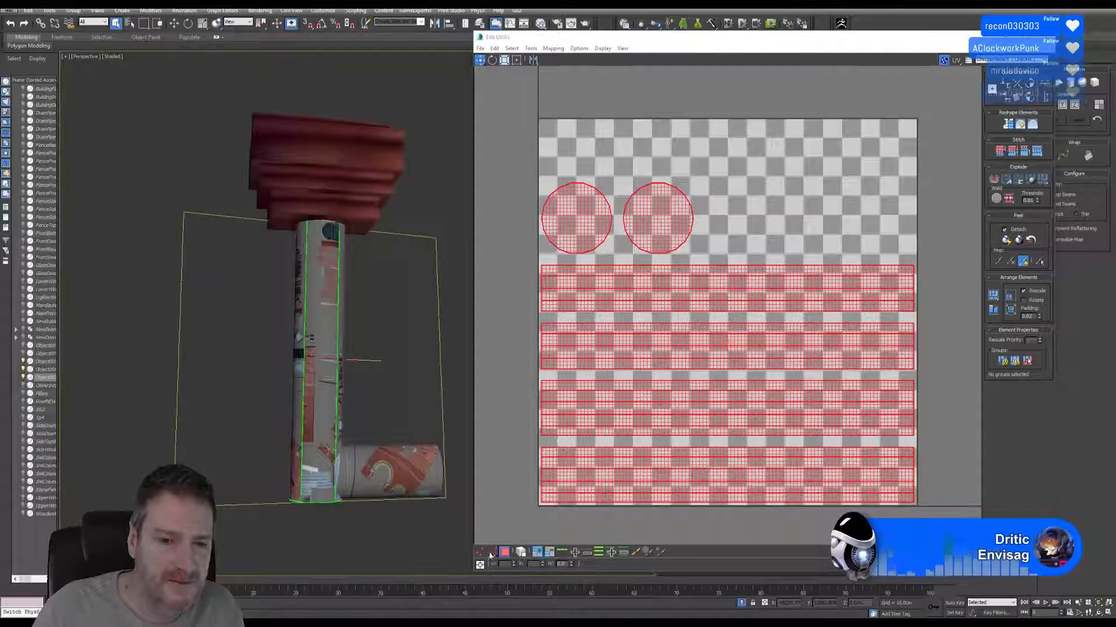
# Stitch the lowest side strip onto the topmost strip, and the second strip onto the third, along their shared long edges.
pyautogui.click(521, 374)
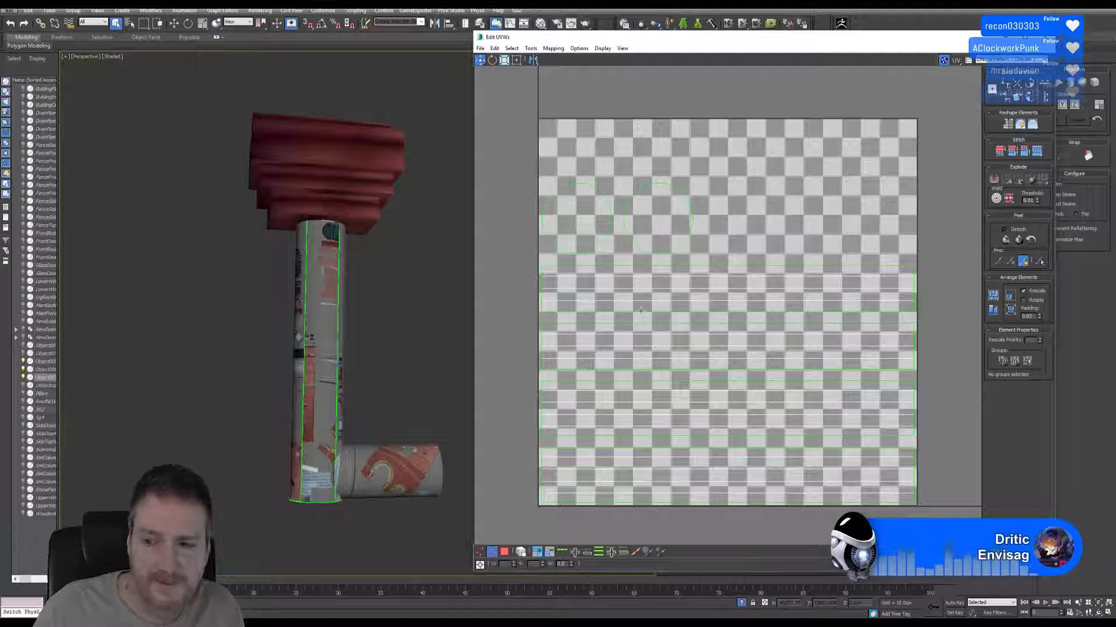
pyautogui.doubleClick(640, 310)
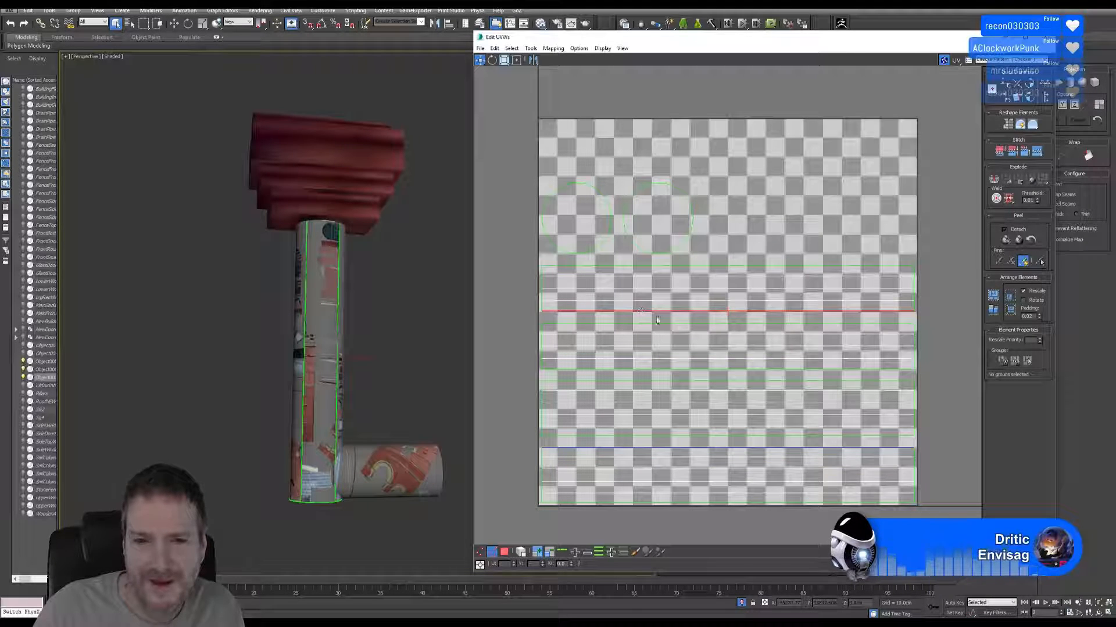
pyautogui.click(1037, 151)
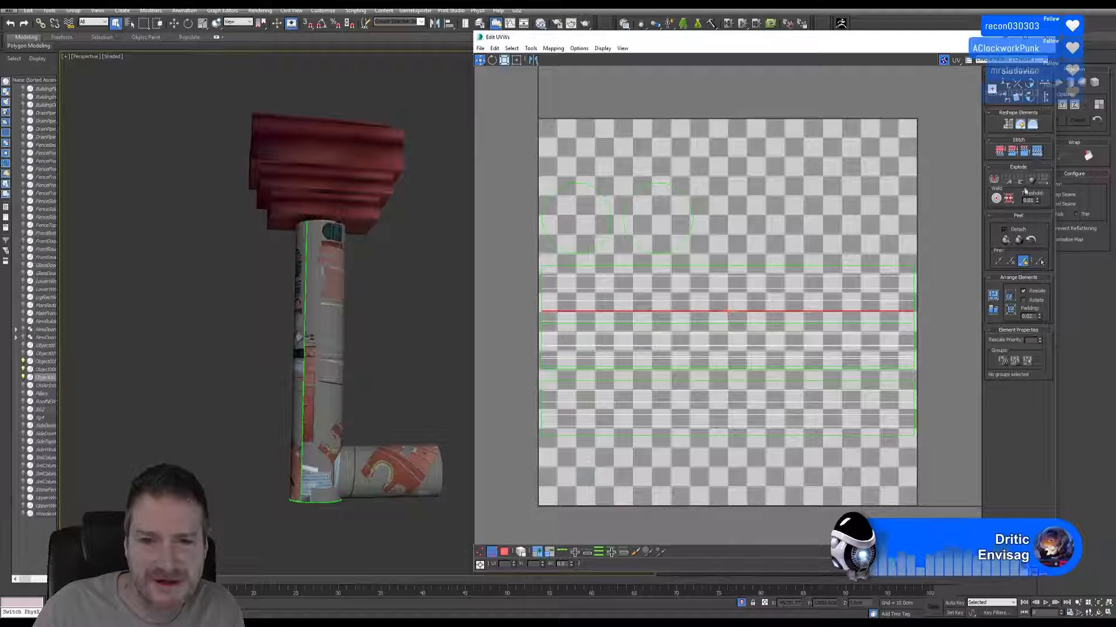
pyautogui.click(689, 381)
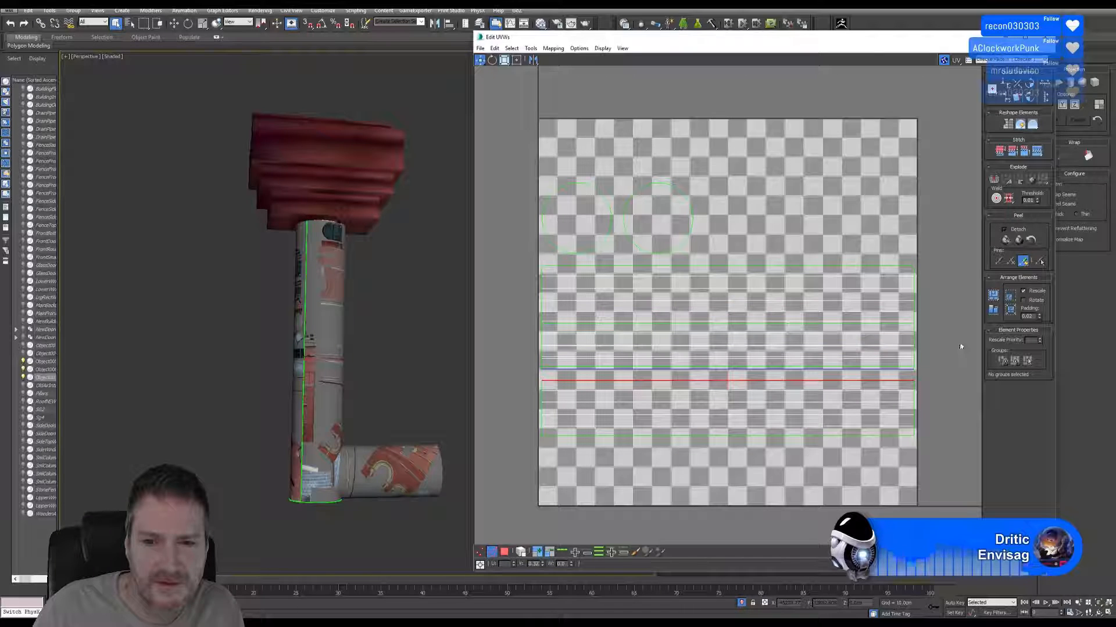
pyautogui.click(1040, 153)
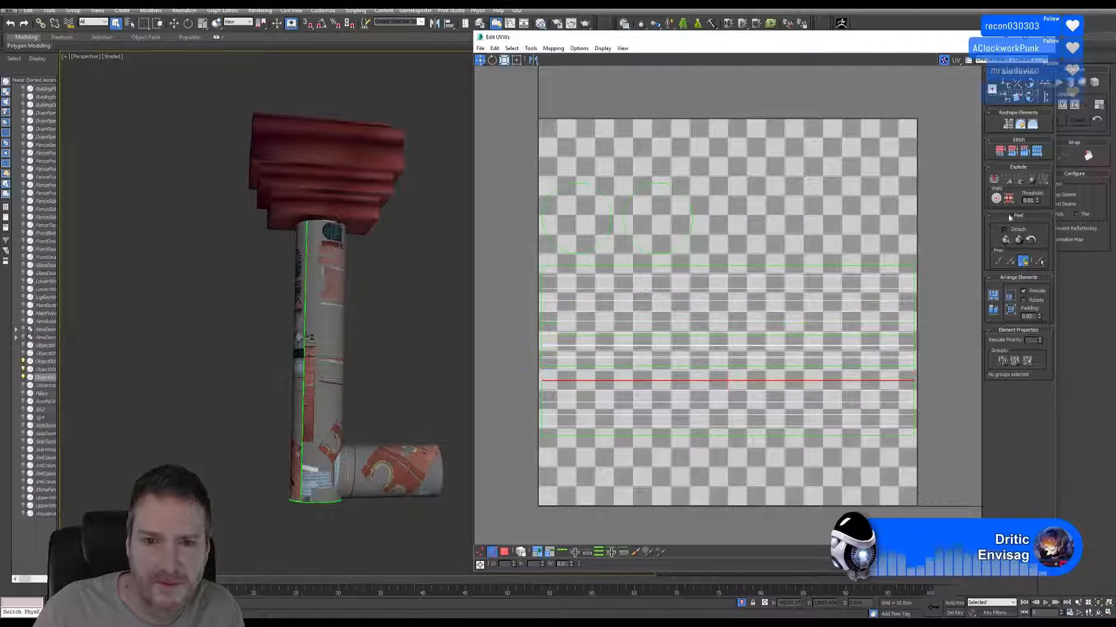
# Select the stitched shell of the second and third side strips and move it down, clear of the overlapping upper shell.
pyautogui.click(630, 435)
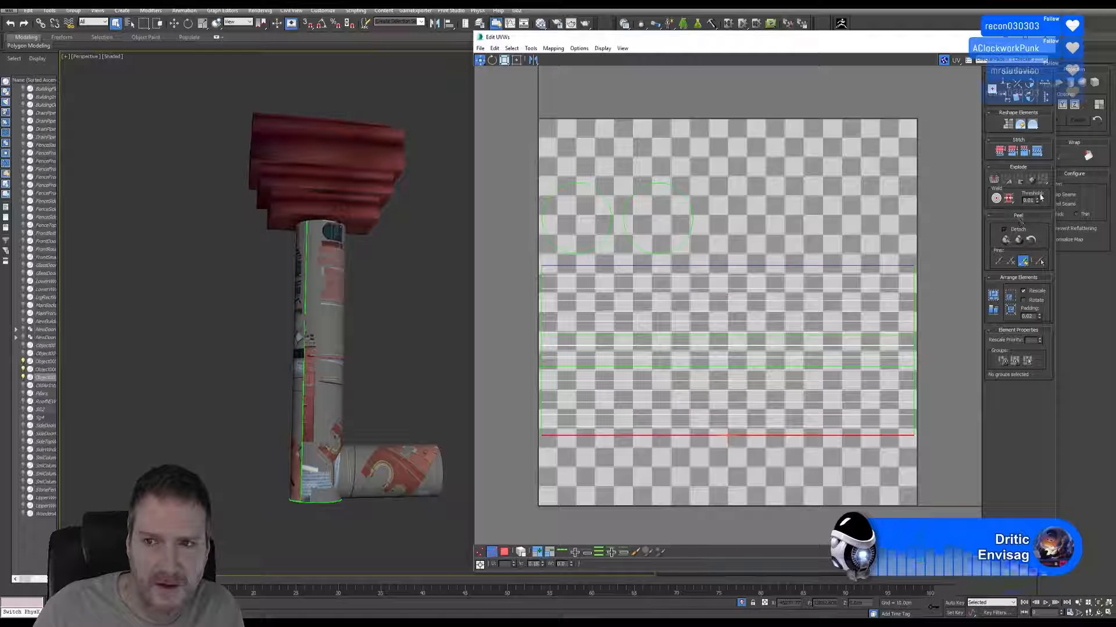
pyautogui.moveTo(696, 437); pyautogui.dragTo(691, 442, button='middle')
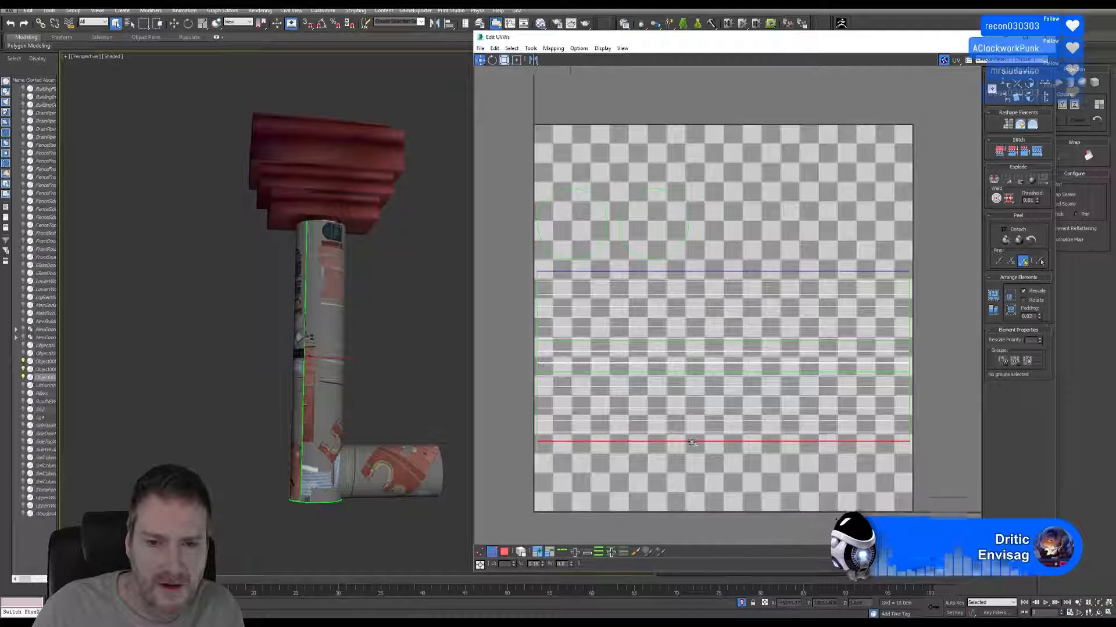
pyautogui.scroll(-2, 692, 442)
pyautogui.click(505, 553)
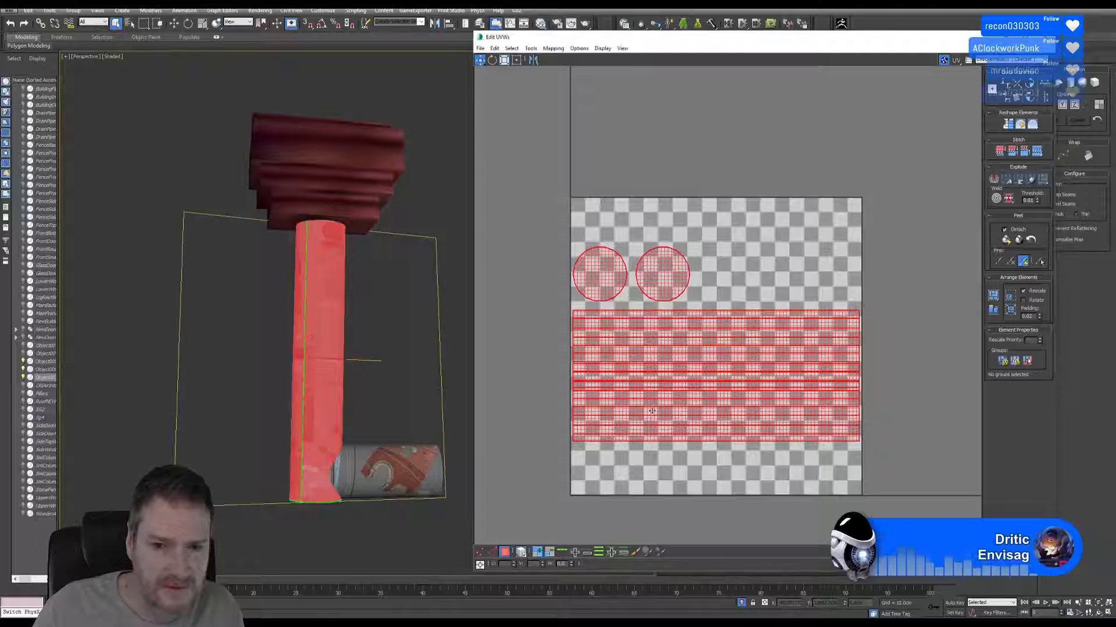
pyautogui.click(653, 433)
pyautogui.moveTo(654, 432); pyautogui.dragTo(670, 461)
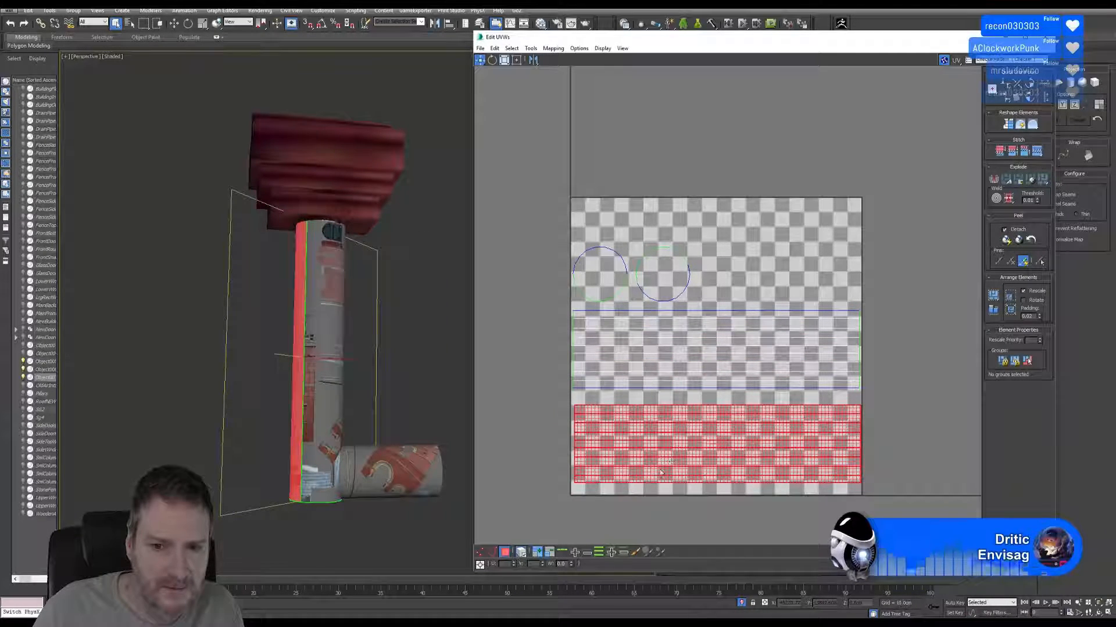
# Stitch the vertical pipe's two side shells together along the long upper edge of the lower shell.
pyautogui.click(491, 552)
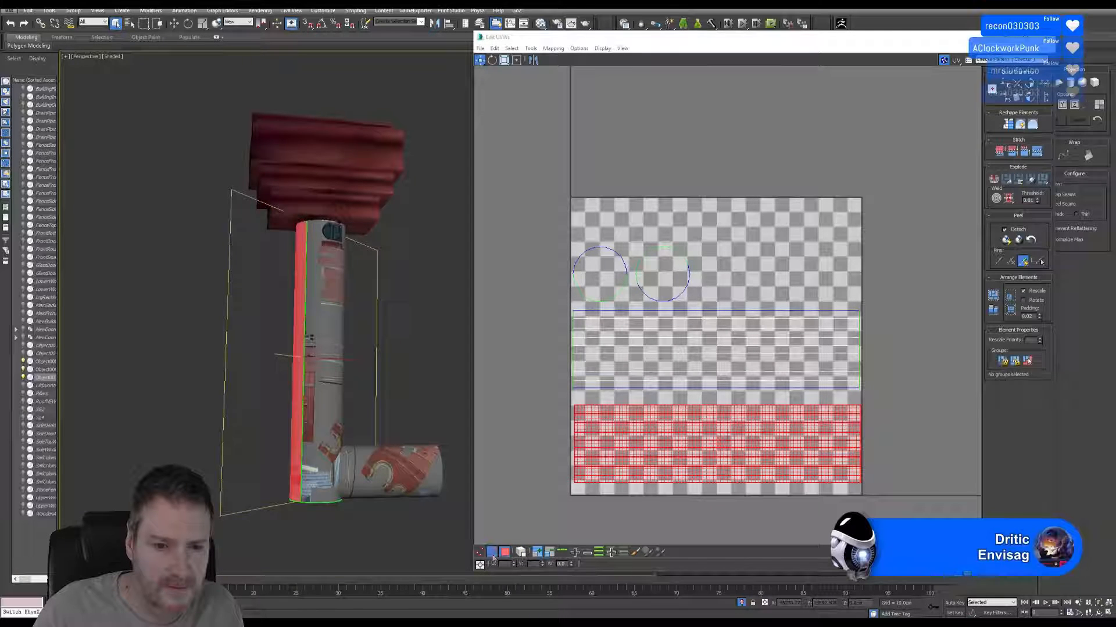
pyautogui.click(678, 408)
pyautogui.click(678, 406)
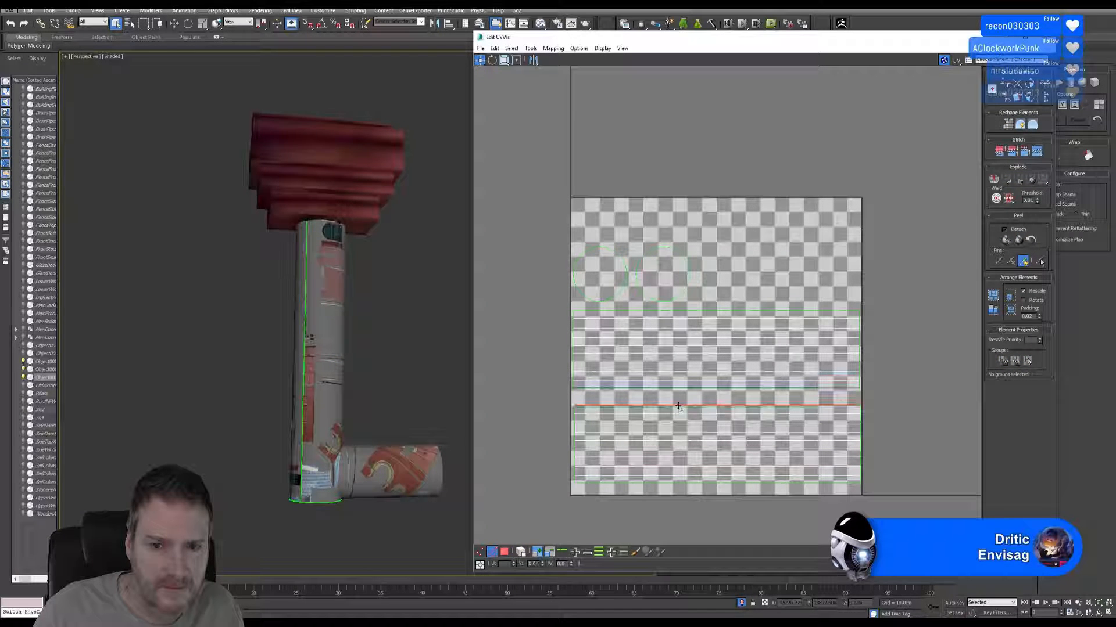
pyautogui.click(1040, 152)
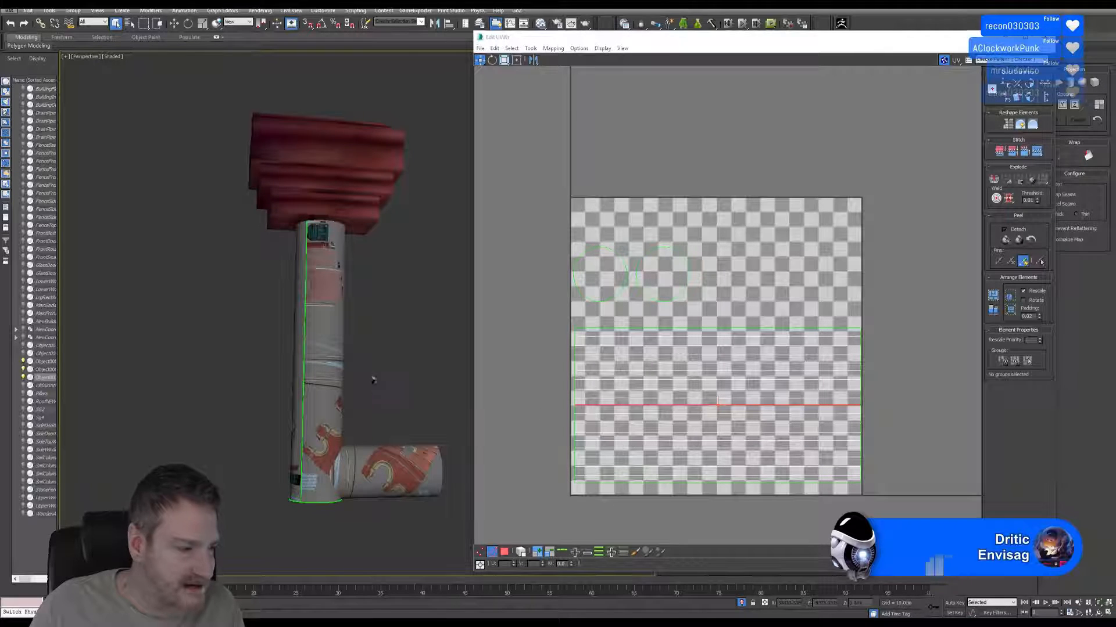
pyautogui.moveTo(374, 379); pyautogui.dragTo(366, 383, button='middle')
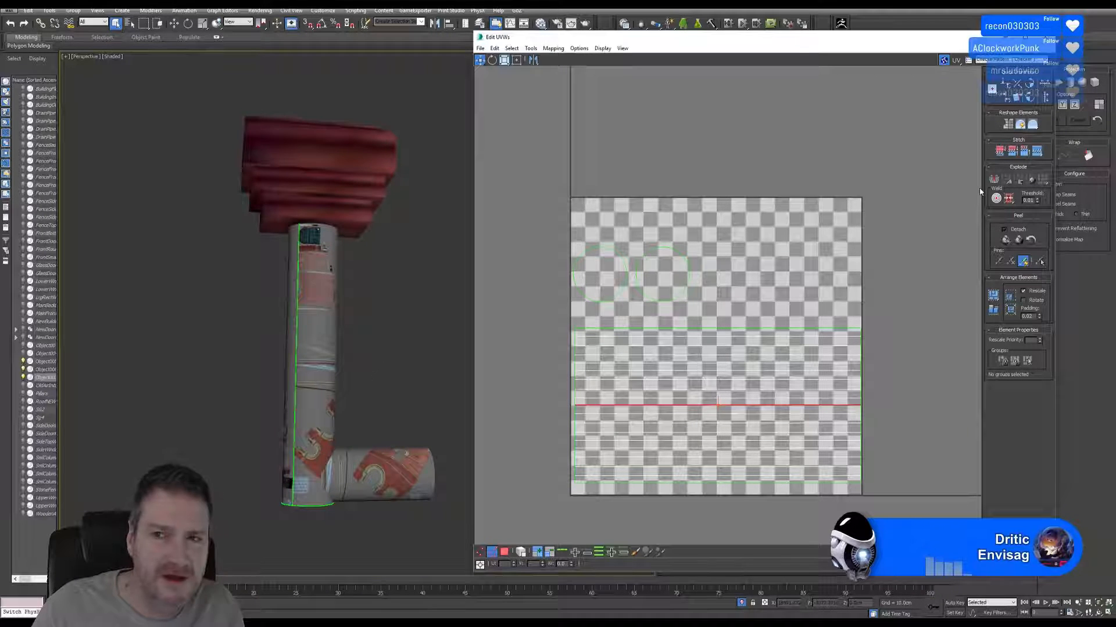
pyautogui.moveTo(943, 41); pyautogui.dragTo(833, 46)
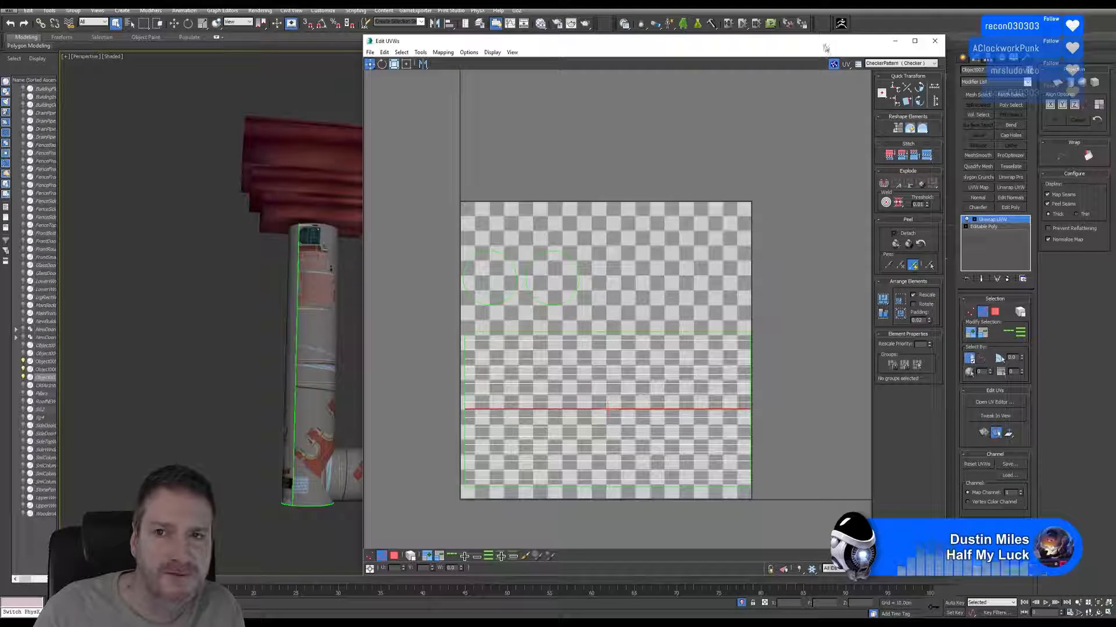
pyautogui.moveTo(825, 48); pyautogui.dragTo(901, 42)
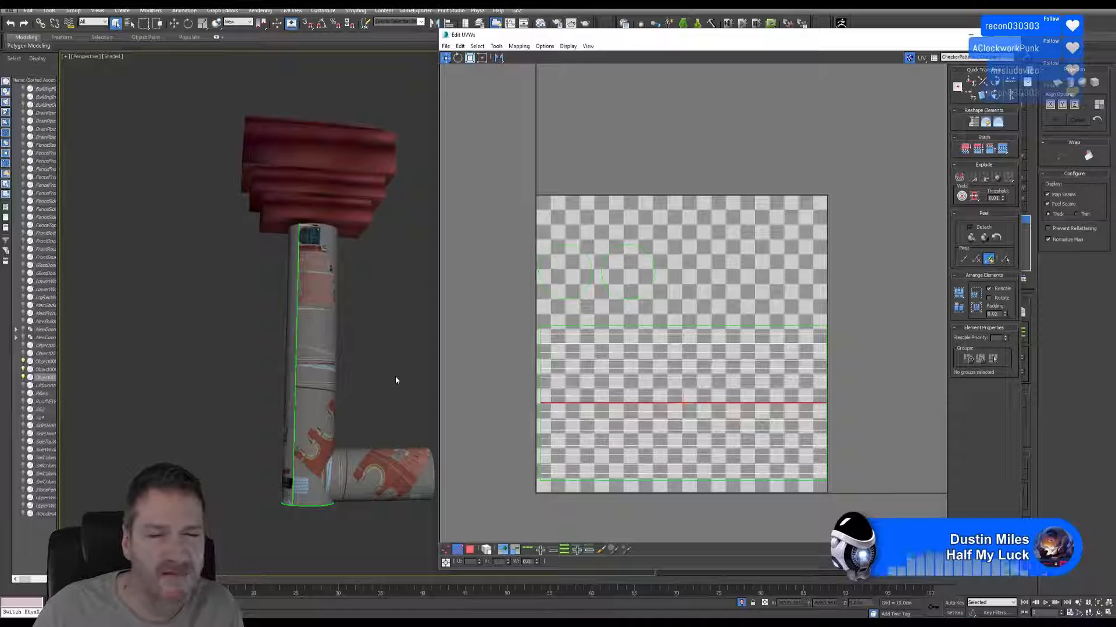
pyautogui.moveTo(393, 326); pyautogui.dragTo(380, 331, button='middle')
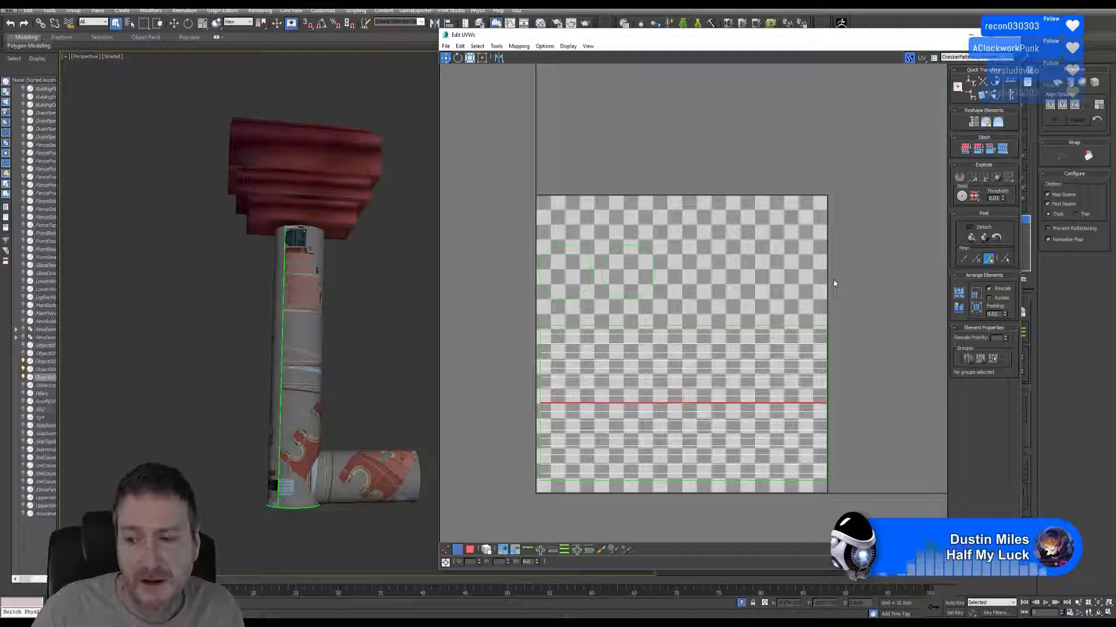
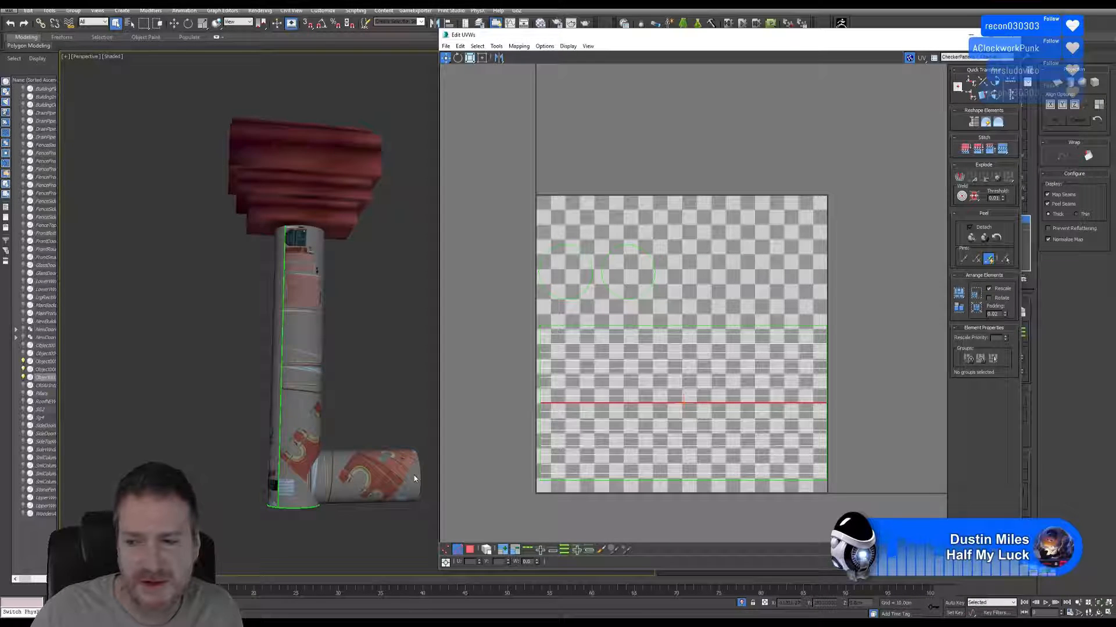
# Close the vertical pipe's UV Editor, and add an Edit Poly modifier to the pipe and remove it again.
pyautogui.keyDown('alt'); pyautogui.moveTo(360, 344); pyautogui.dragTo(348, 343, button='middle'); pyautogui.keyUp('alt')
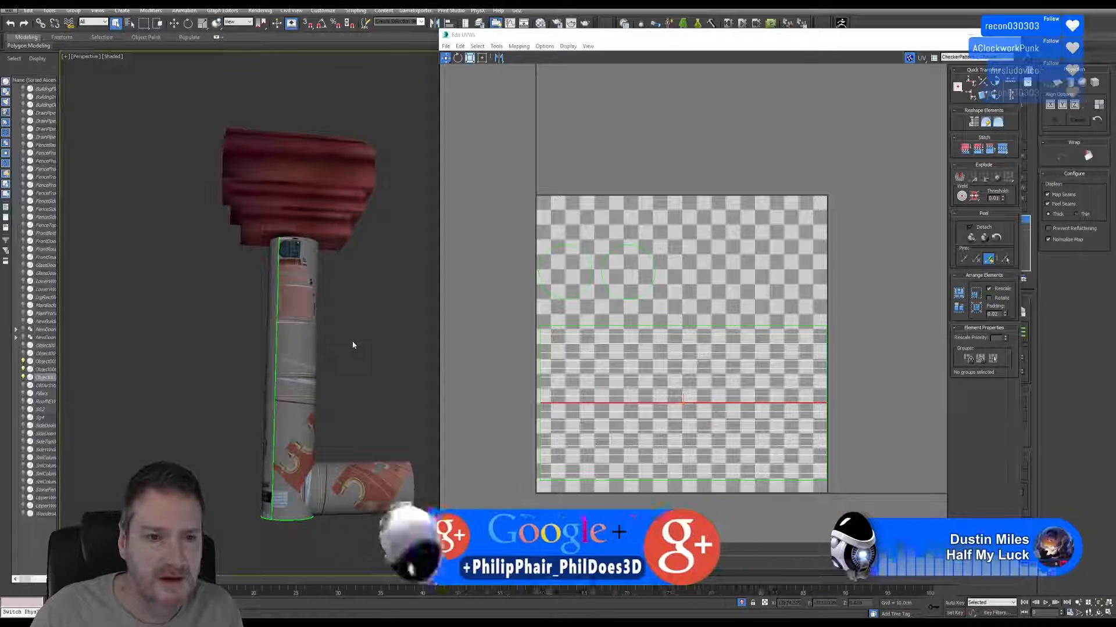
pyautogui.click(1012, 36)
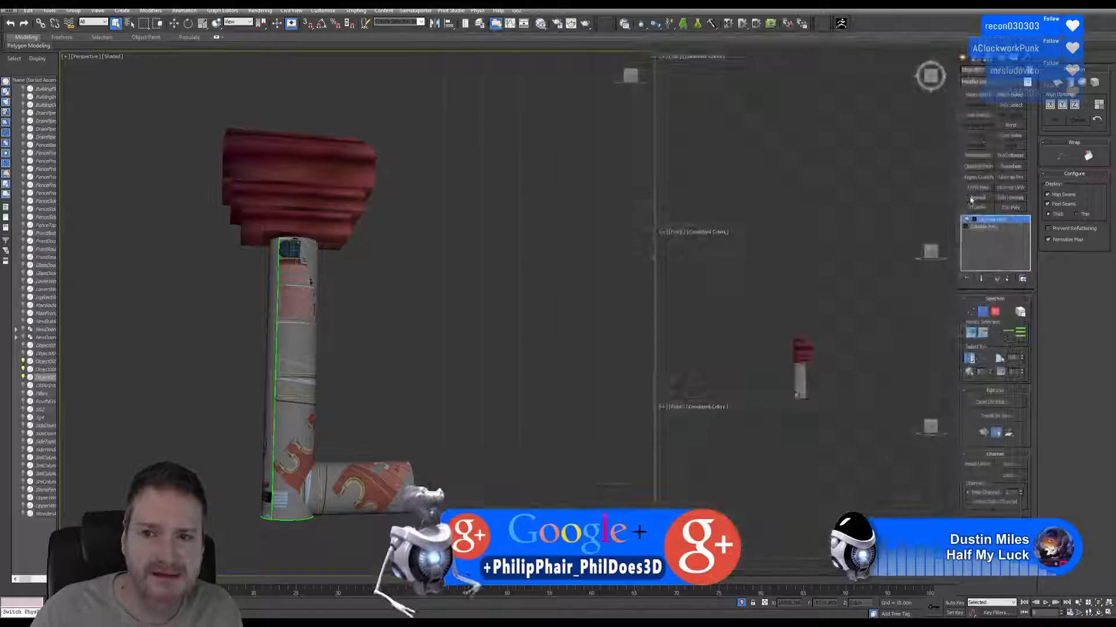
pyautogui.click(1009, 210)
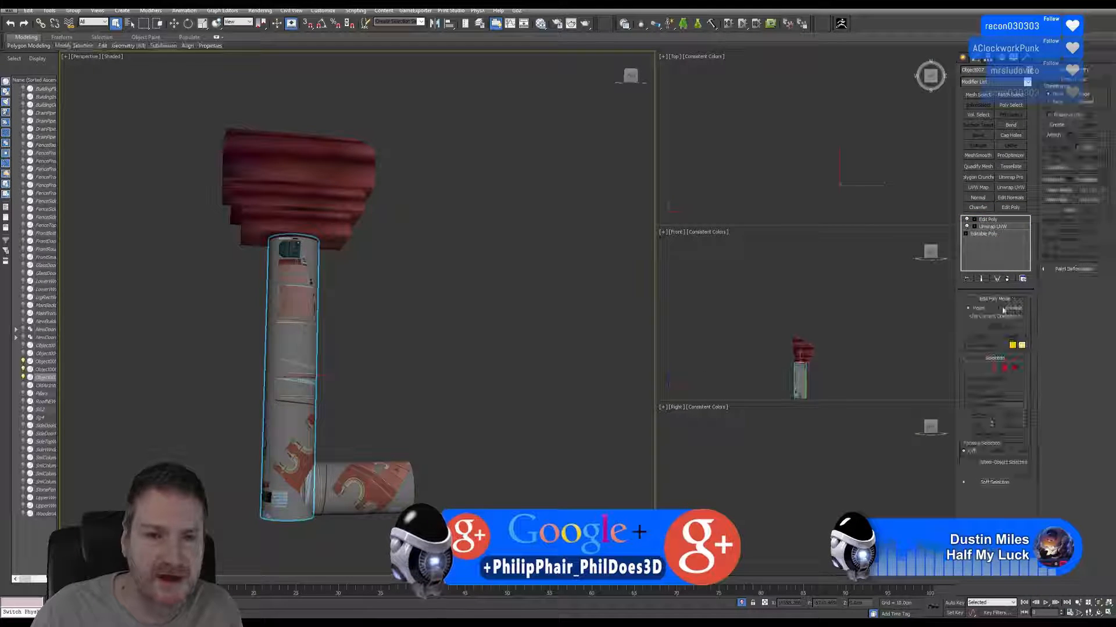
pyautogui.click(1007, 279)
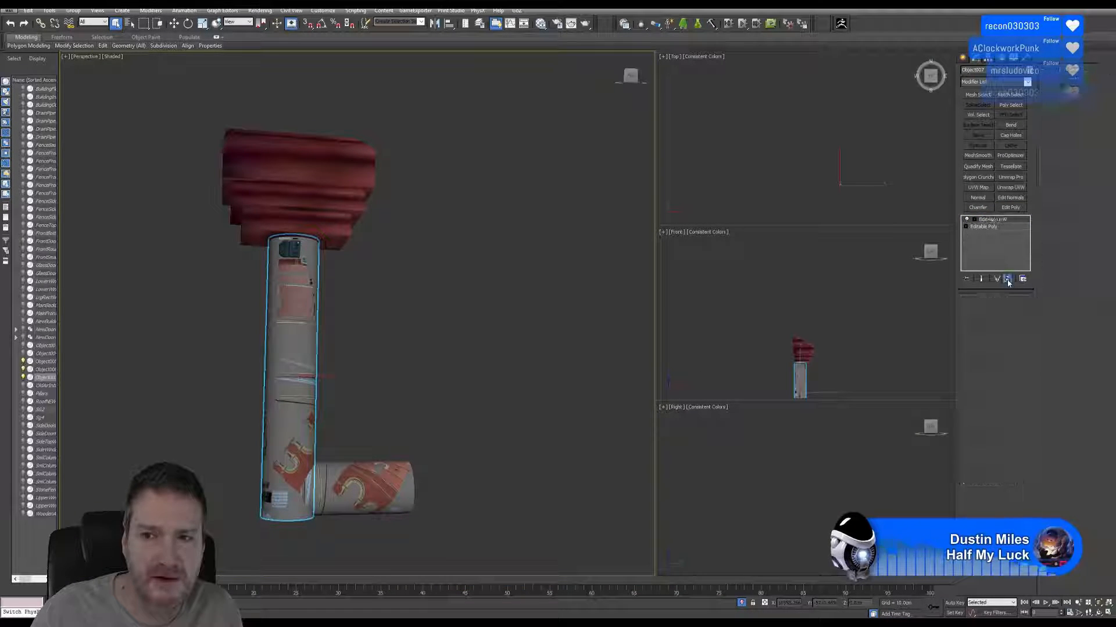
# Rotate the vertical pipe about its vertical axis so its UV seam faces the back of the drainpipe.
pyautogui.click(188, 24)
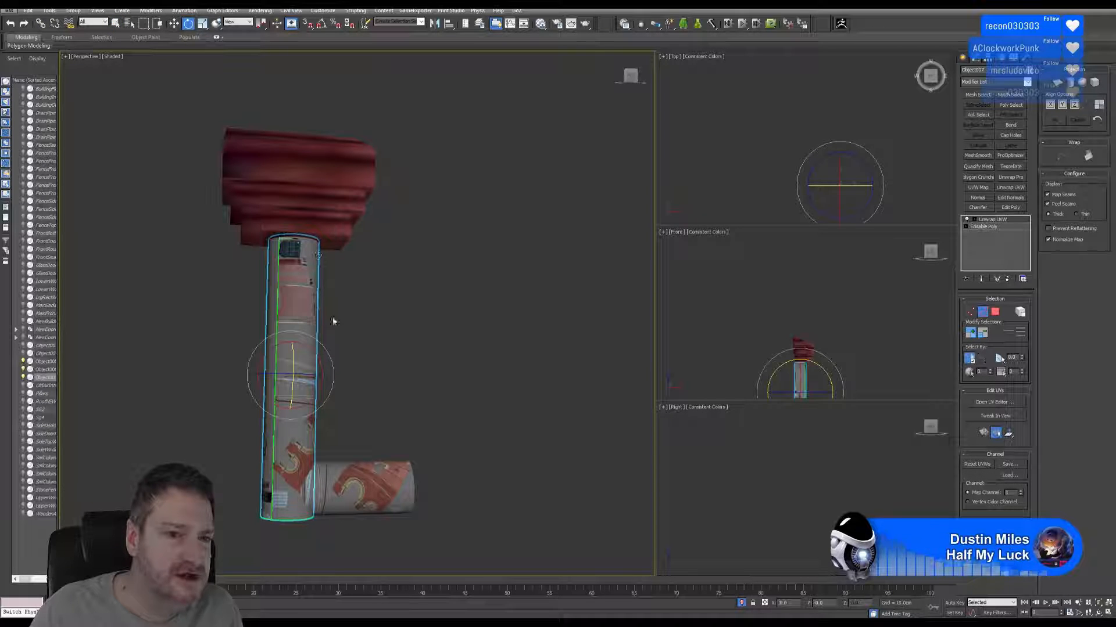
pyautogui.moveTo(296, 394); pyautogui.dragTo(204, 378)
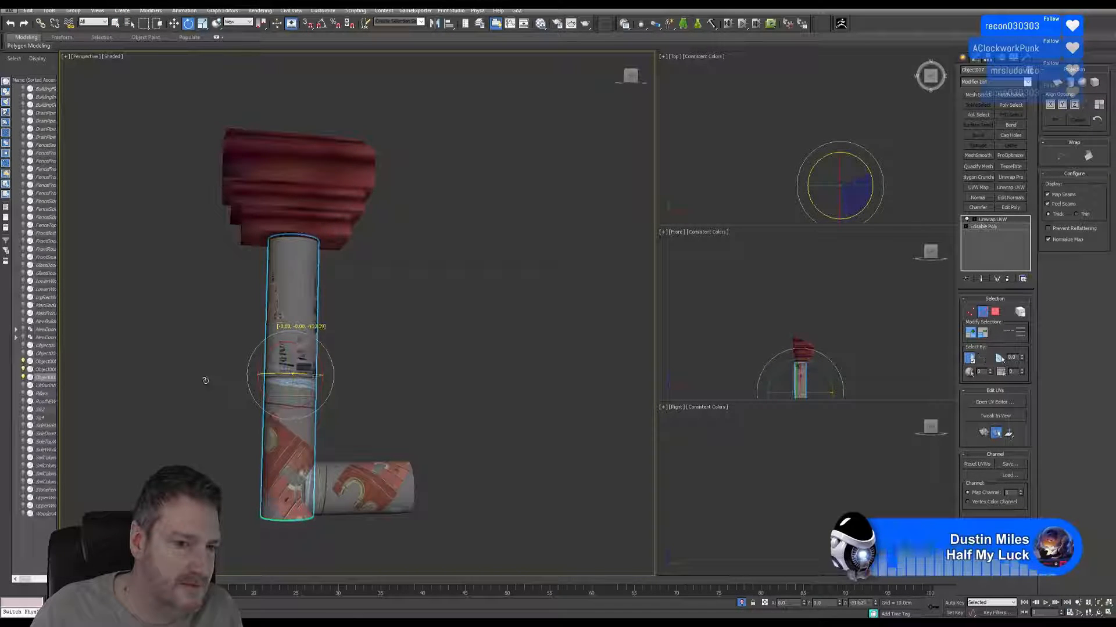
pyautogui.click(1098, 613)
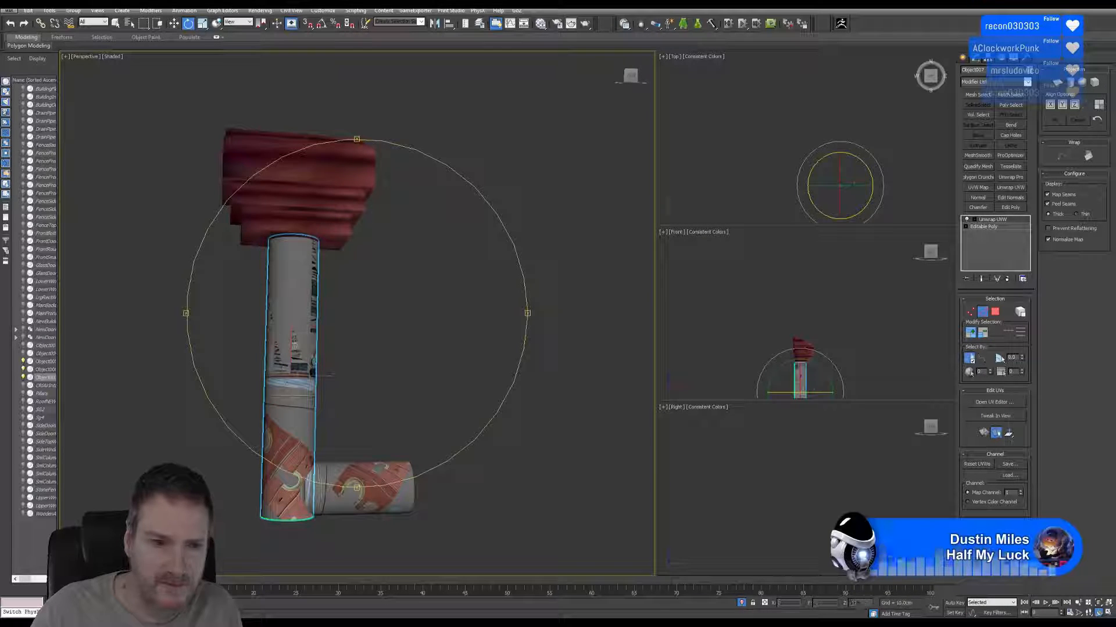
pyautogui.moveTo(372, 350); pyautogui.dragTo(428, 347)
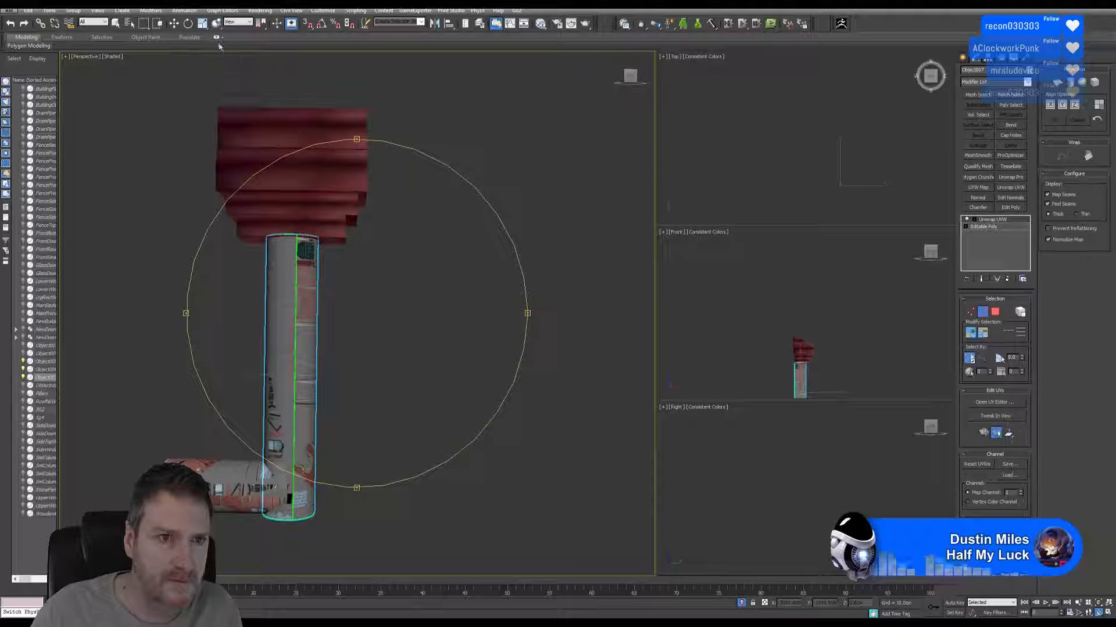
pyautogui.press('e')
pyautogui.moveTo(303, 379); pyautogui.dragTo(292, 379)
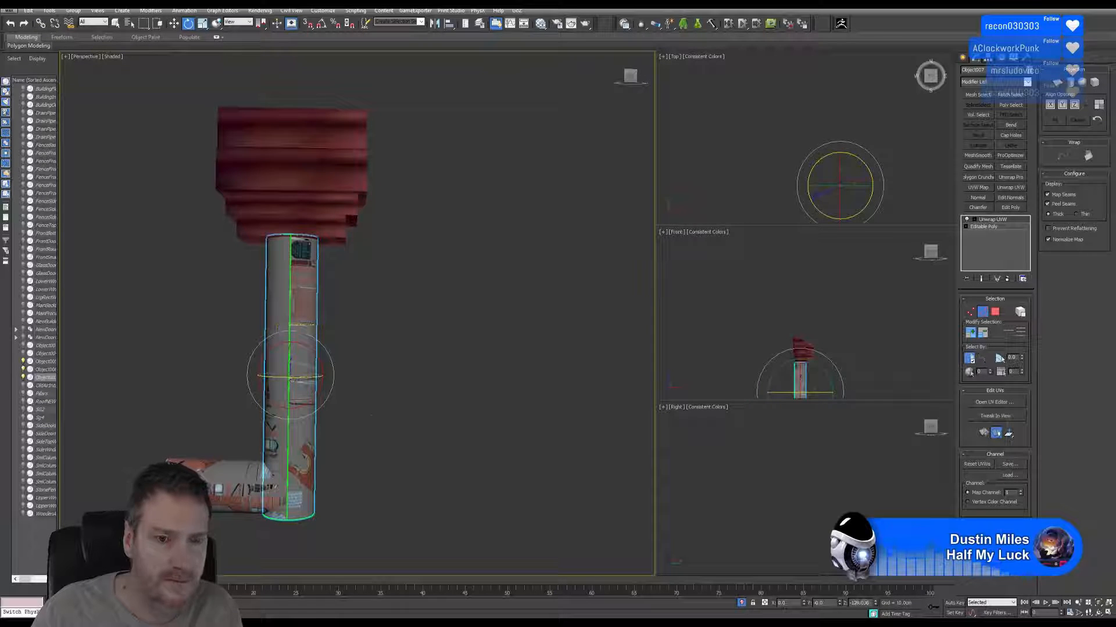
pyautogui.click(1099, 613)
pyautogui.moveTo(401, 434); pyautogui.dragTo(361, 323)
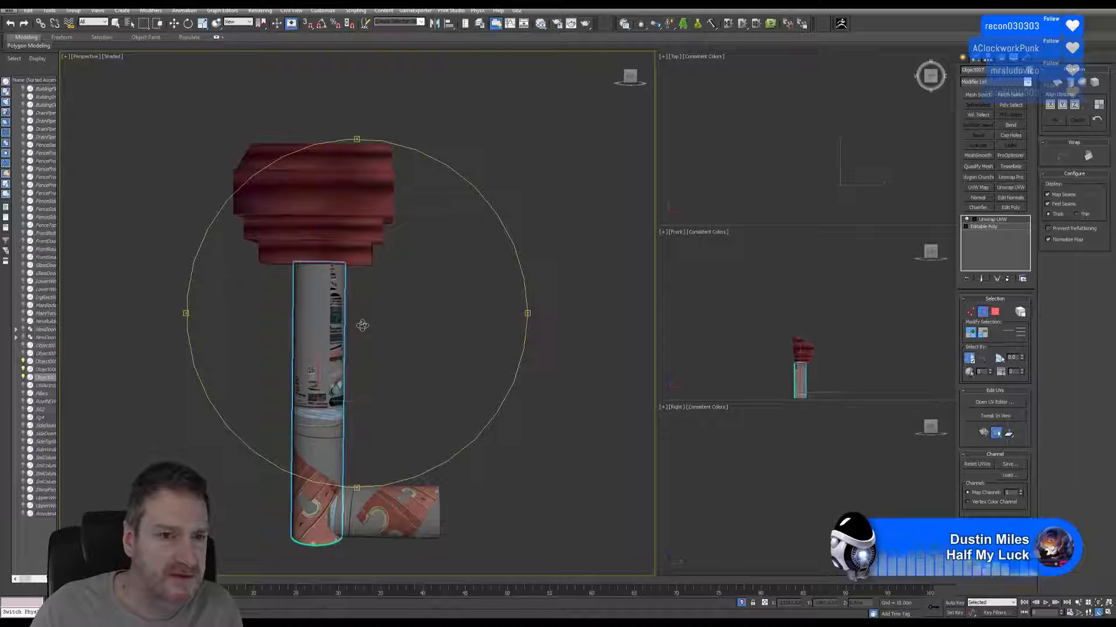
# Center the head piece's pivot on the object.
pyautogui.click(116, 24)
pyautogui.click(385, 175)
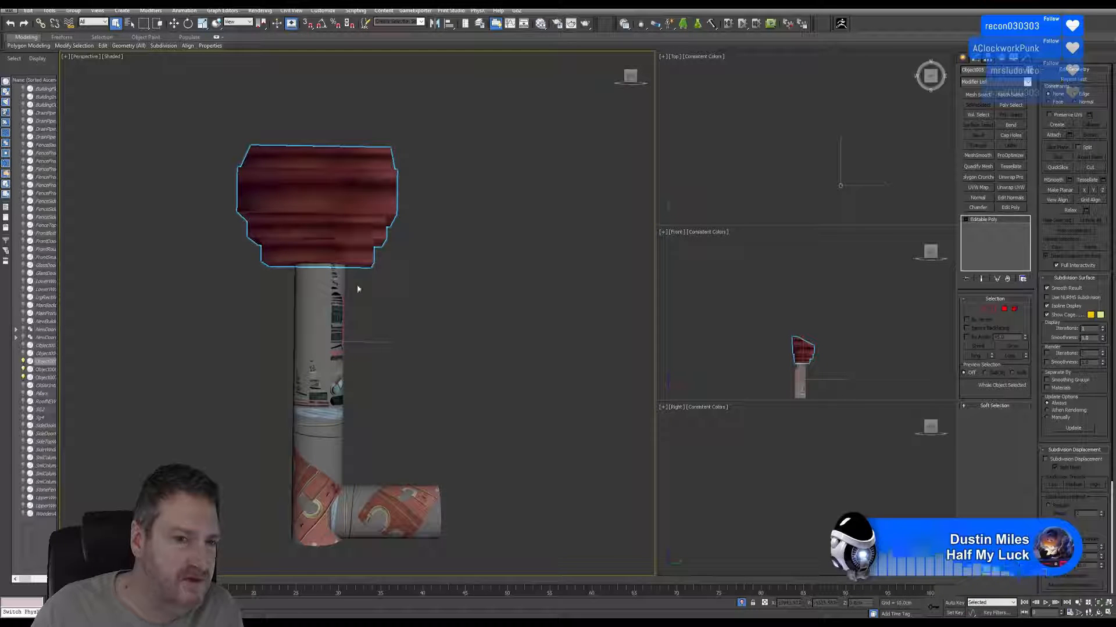
pyautogui.click(986, 61)
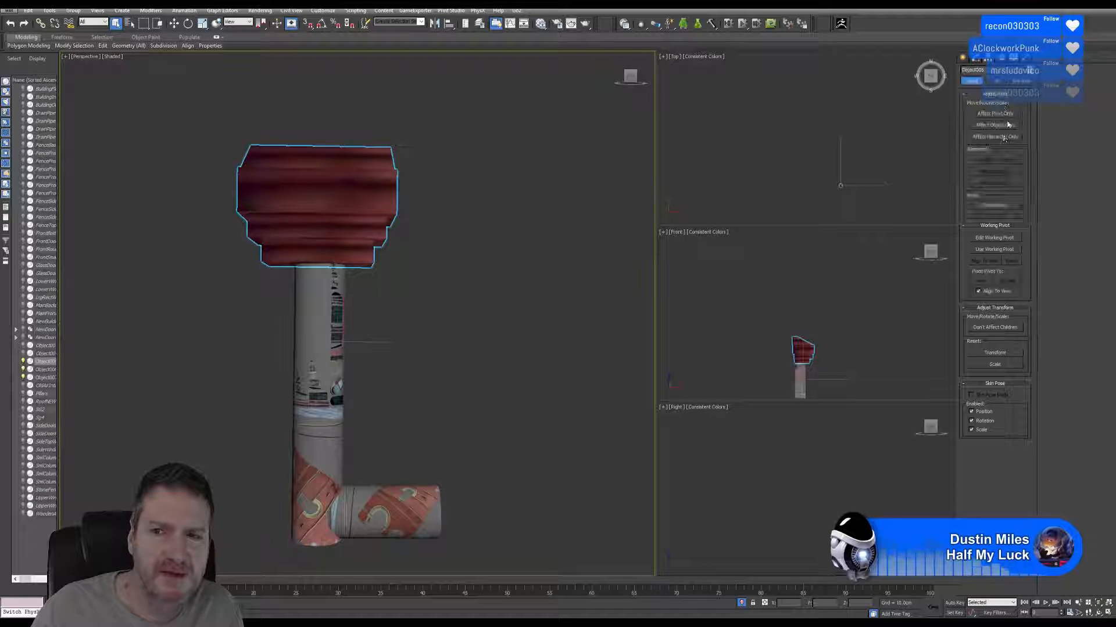
pyautogui.click(995, 114)
pyautogui.click(999, 160)
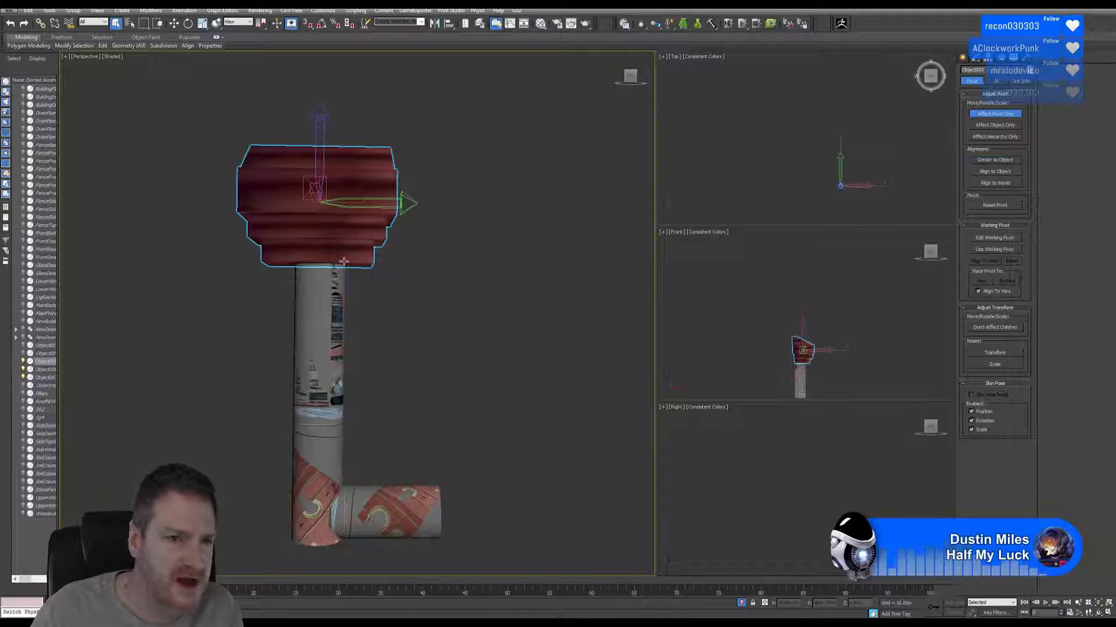
# Add an Unwrap UVW modifier to the head piece and open its UV Editor.
pyautogui.click(976, 60)
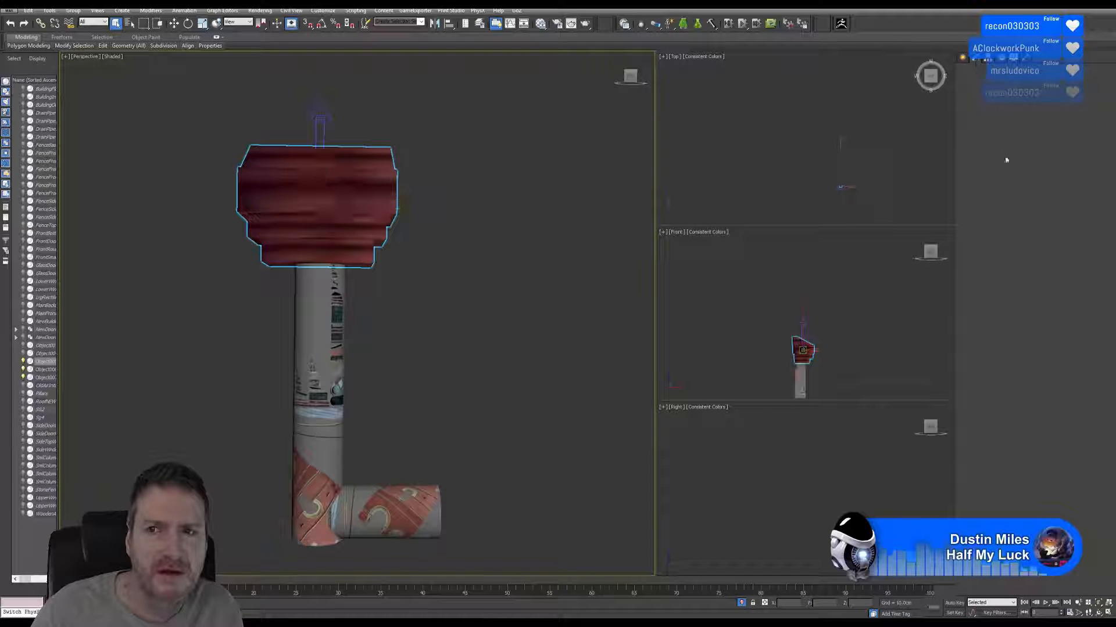
pyautogui.click(1011, 188)
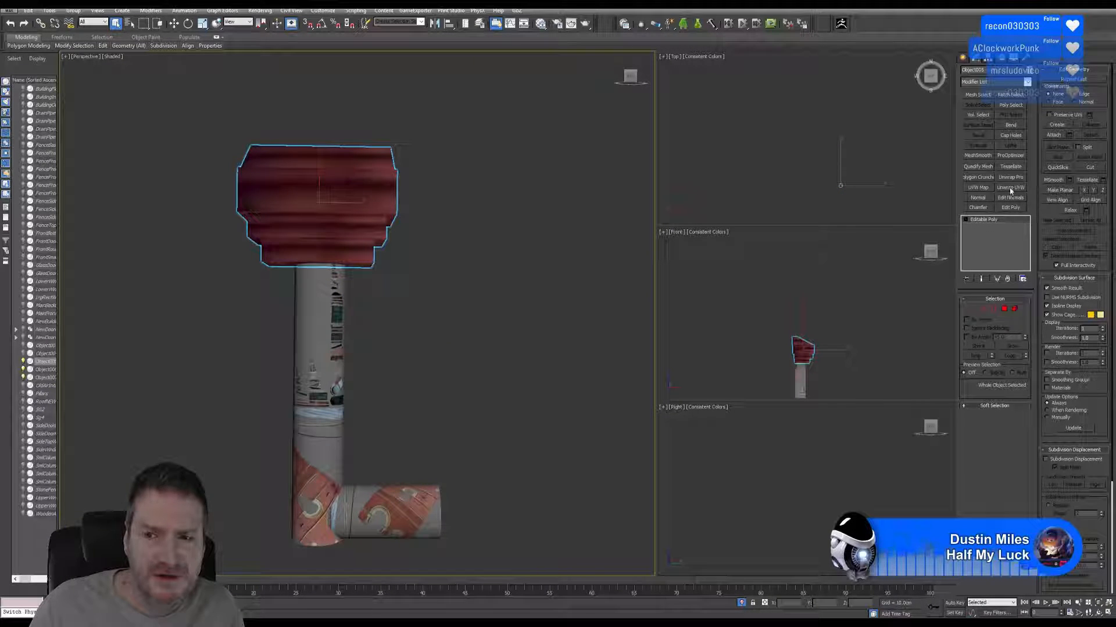
pyautogui.click(995, 402)
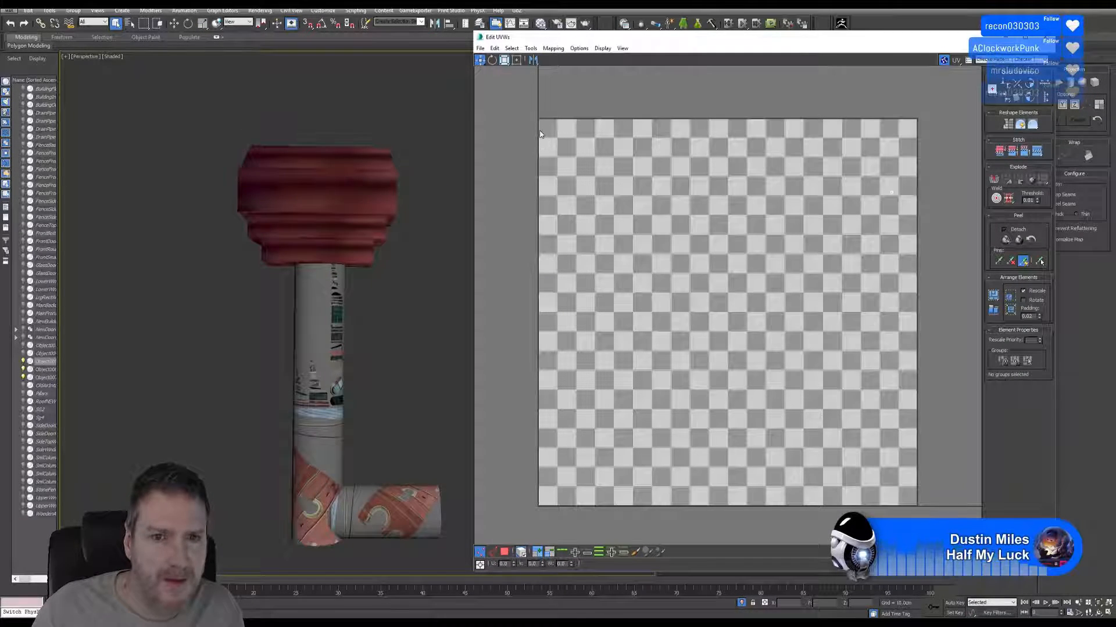
# Select all of the head piece's polygons and flatten-map them with the default settings.
pyautogui.click(891, 192)
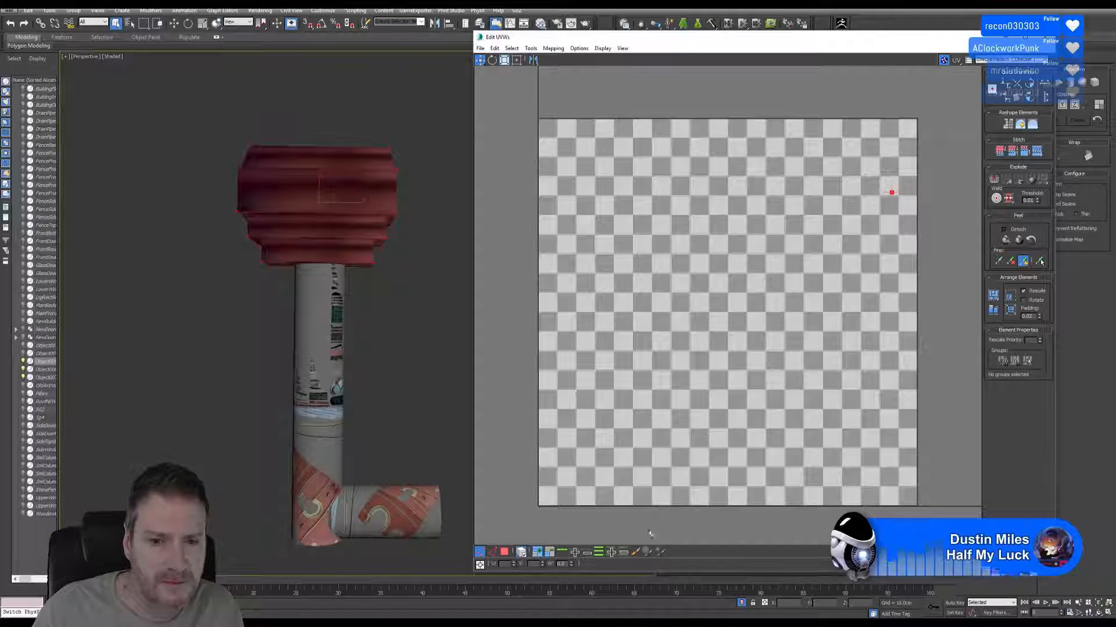
pyautogui.click(504, 552)
pyautogui.moveTo(526, 112); pyautogui.dragTo(968, 517)
pyautogui.scroll(8, 897, 220)
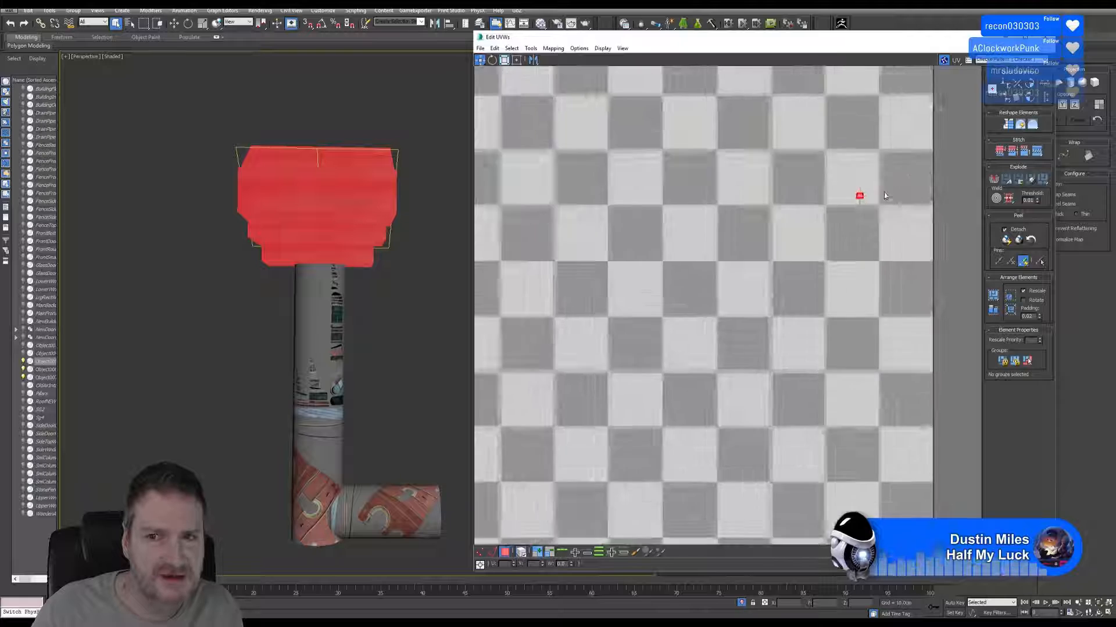
pyautogui.scroll(4, 846, 202)
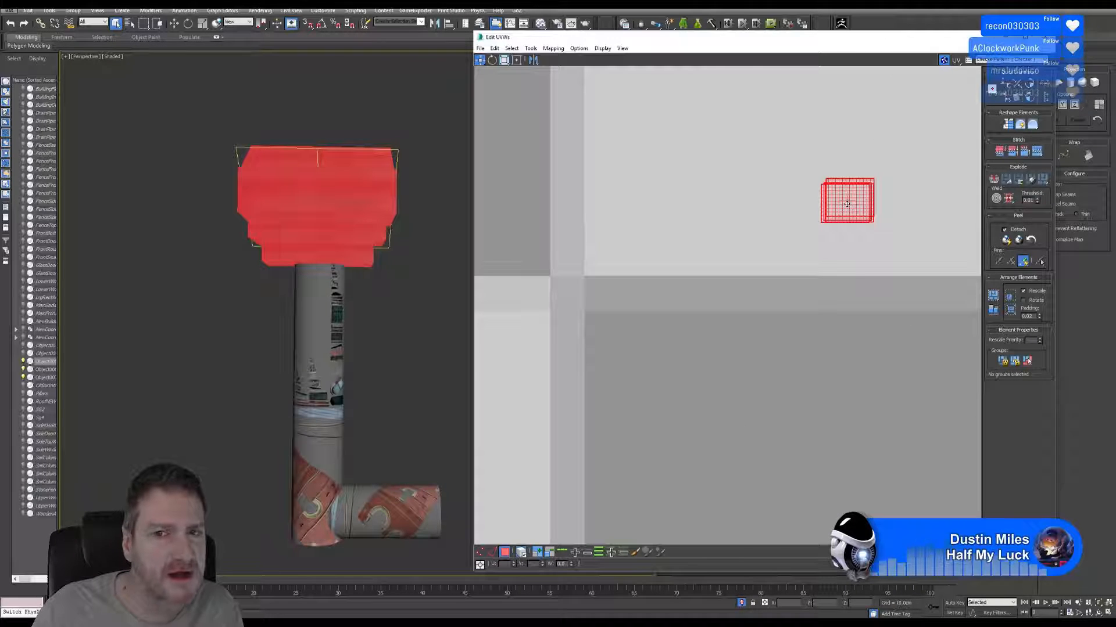
pyautogui.scroll(-3, 847, 204)
pyautogui.scroll(-2, 846, 204)
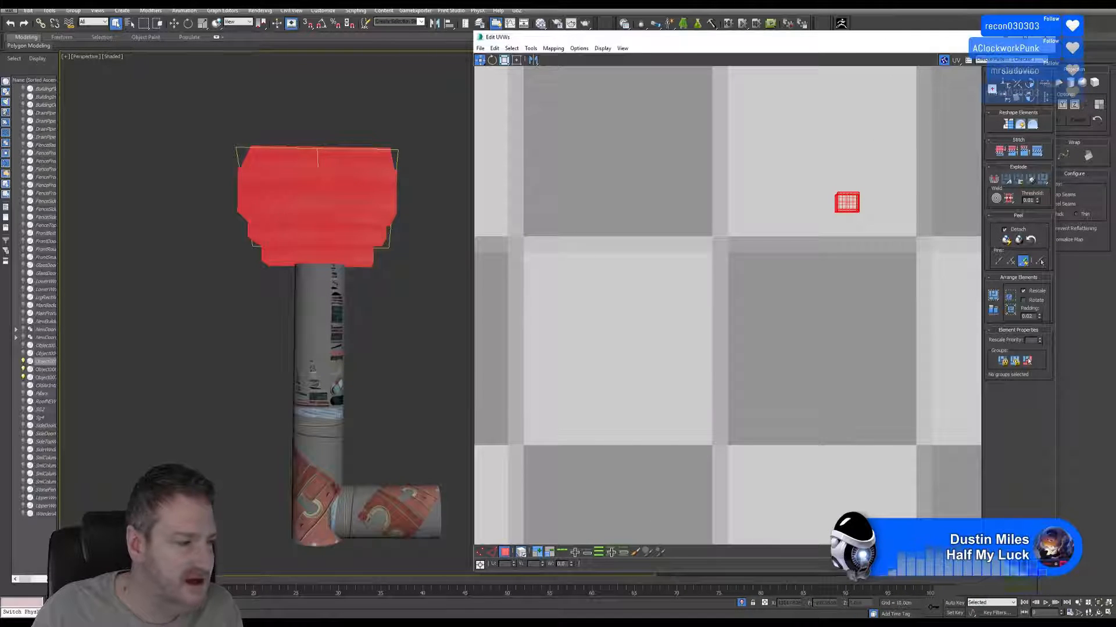
pyautogui.scroll(-5, 647, 267)
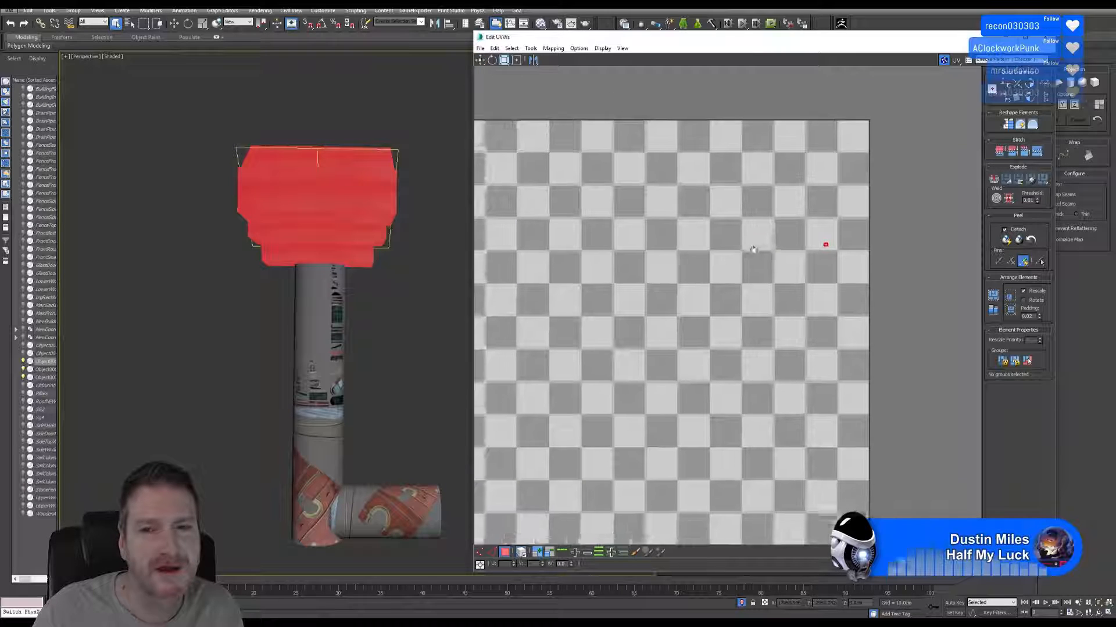
pyautogui.scroll(-2, 688, 296)
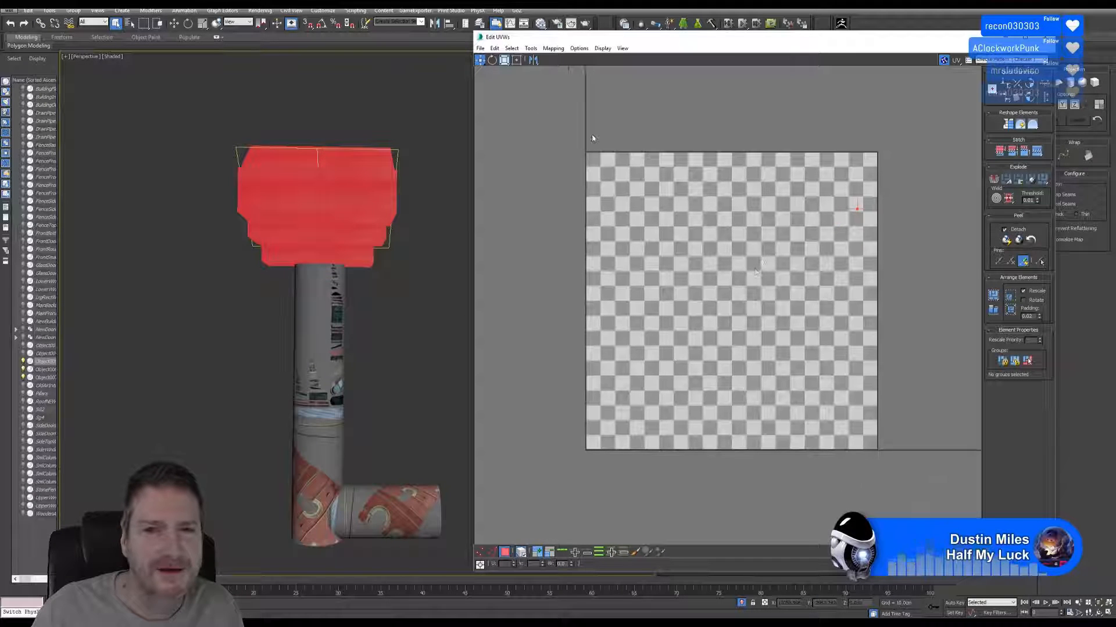
pyautogui.click(553, 48)
pyautogui.click(523, 59)
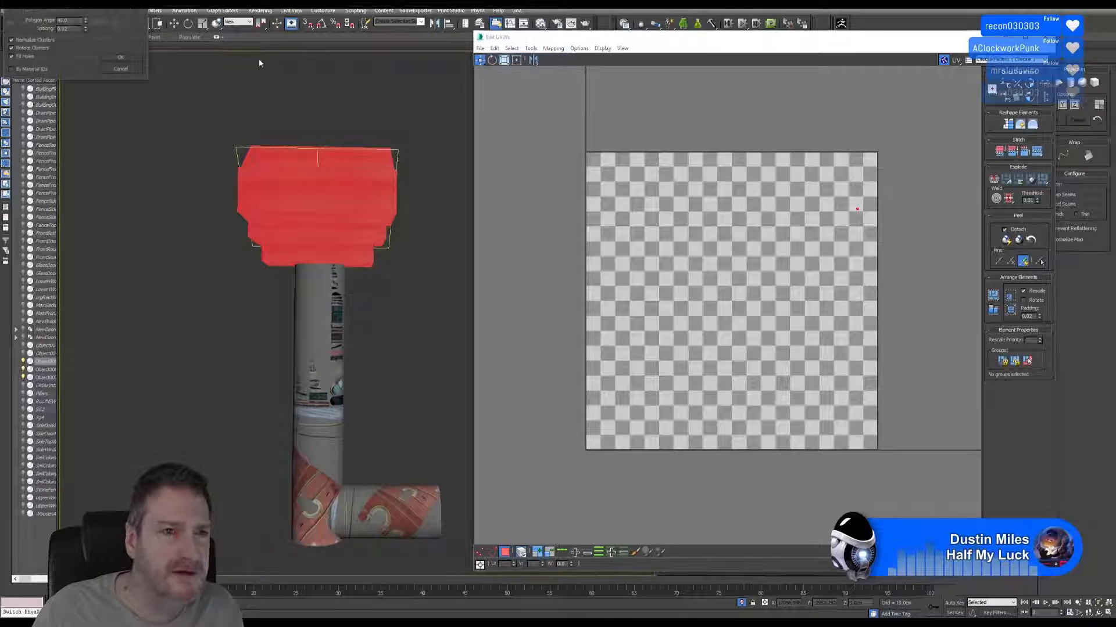
pyautogui.click(139, 60)
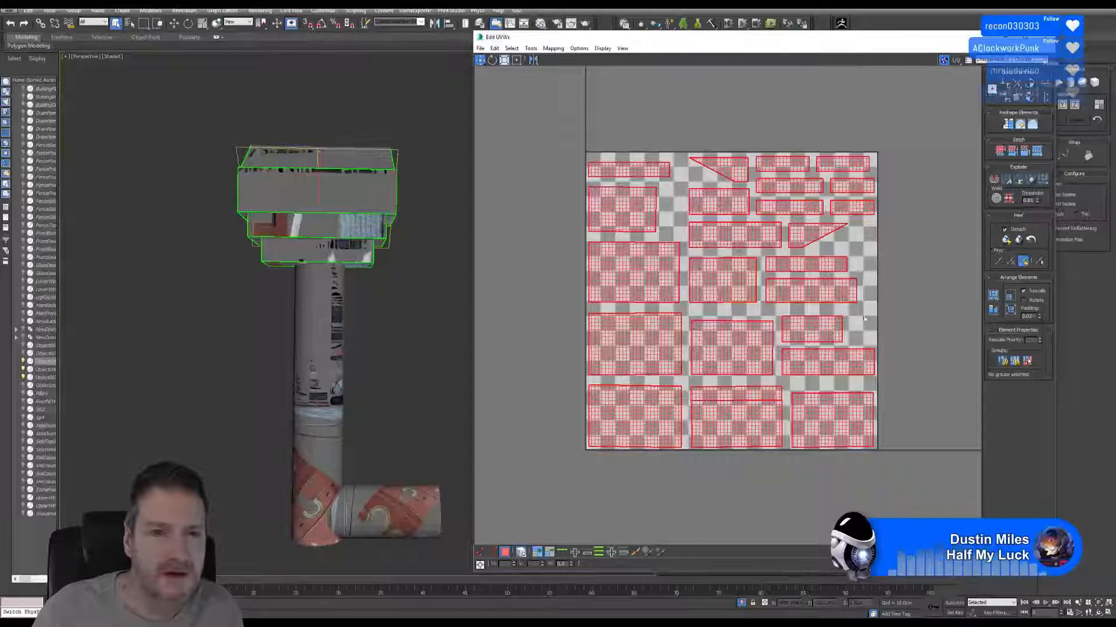
# Scale down all of the head piece's UV shells, move them outside the UV square beyond its upper-right corner, and close the UV Editor.
pyautogui.scroll(3, 290, 184)
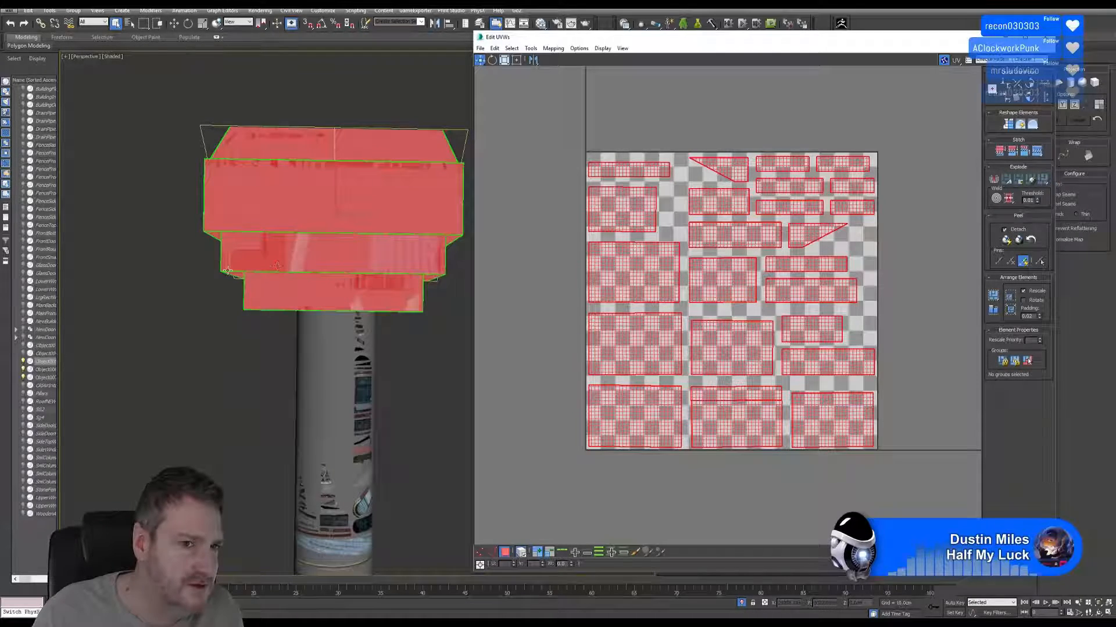
pyautogui.scroll(-3, 790, 240)
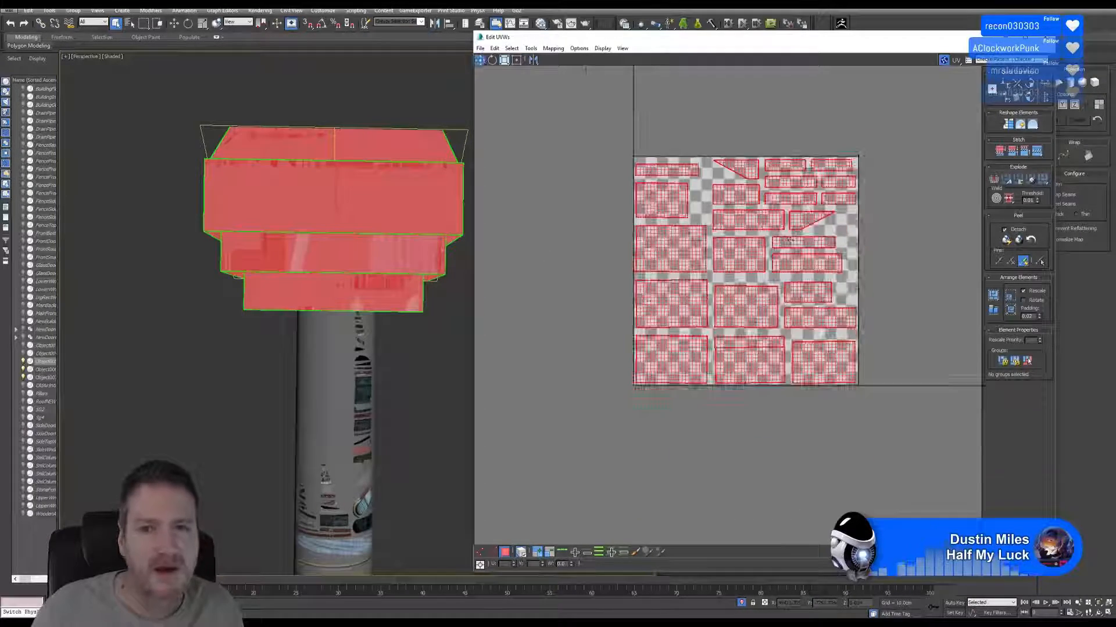
pyautogui.moveTo(790, 241); pyautogui.dragTo(771, 263, button='middle')
pyautogui.scroll(-4, 349, 359)
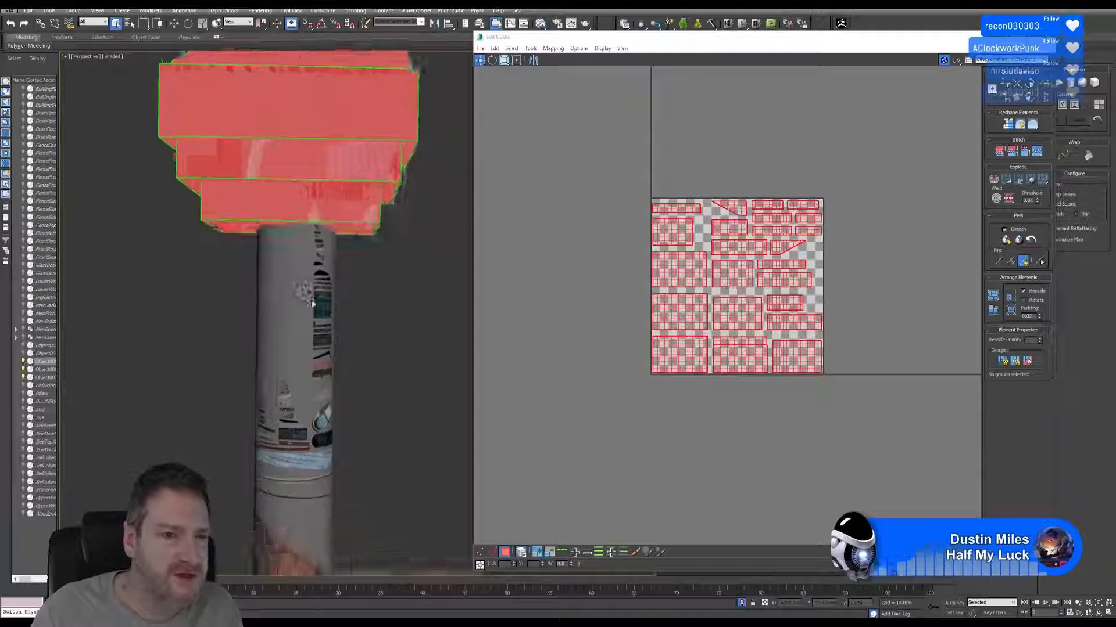
pyautogui.moveTo(350, 358); pyautogui.dragTo(352, 376, button='middle')
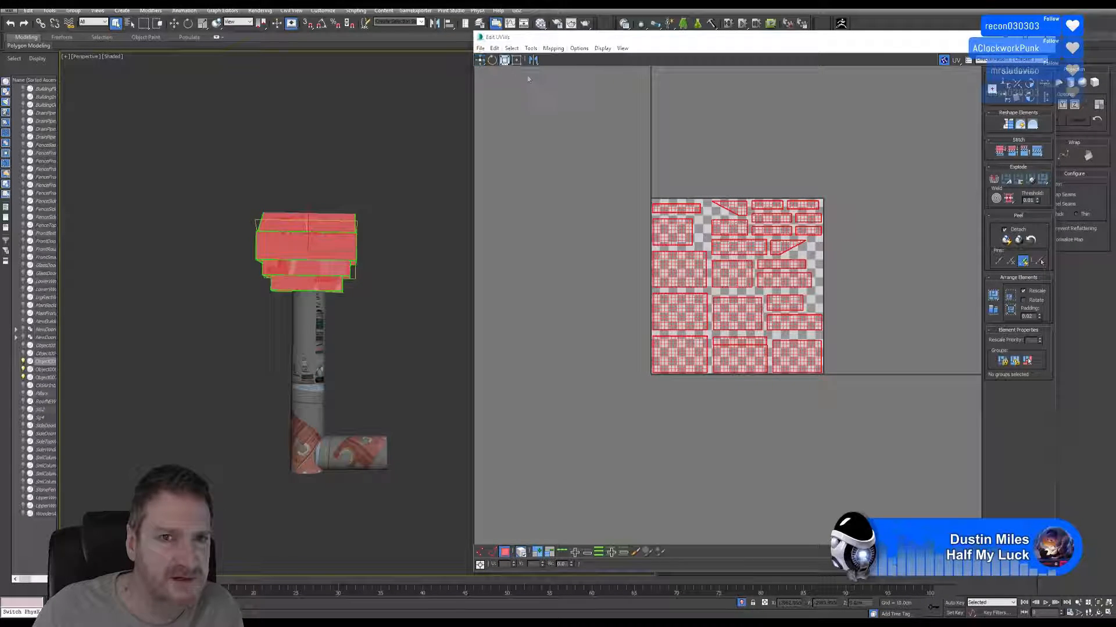
pyautogui.moveTo(672, 237); pyautogui.dragTo(849, 138)
pyautogui.click(480, 60)
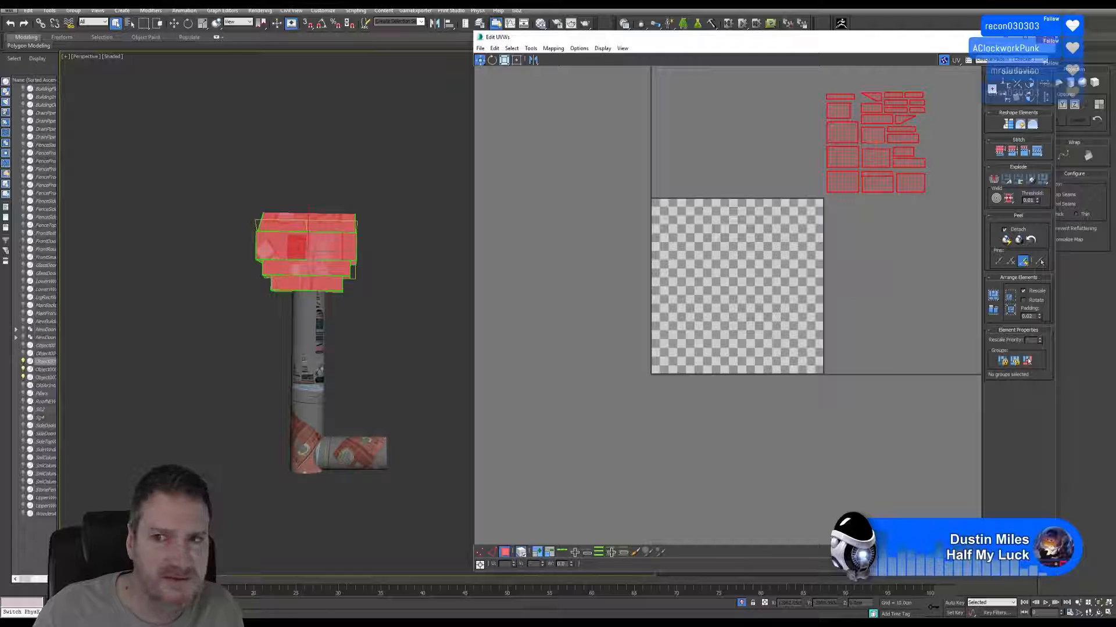
pyautogui.click(1043, 37)
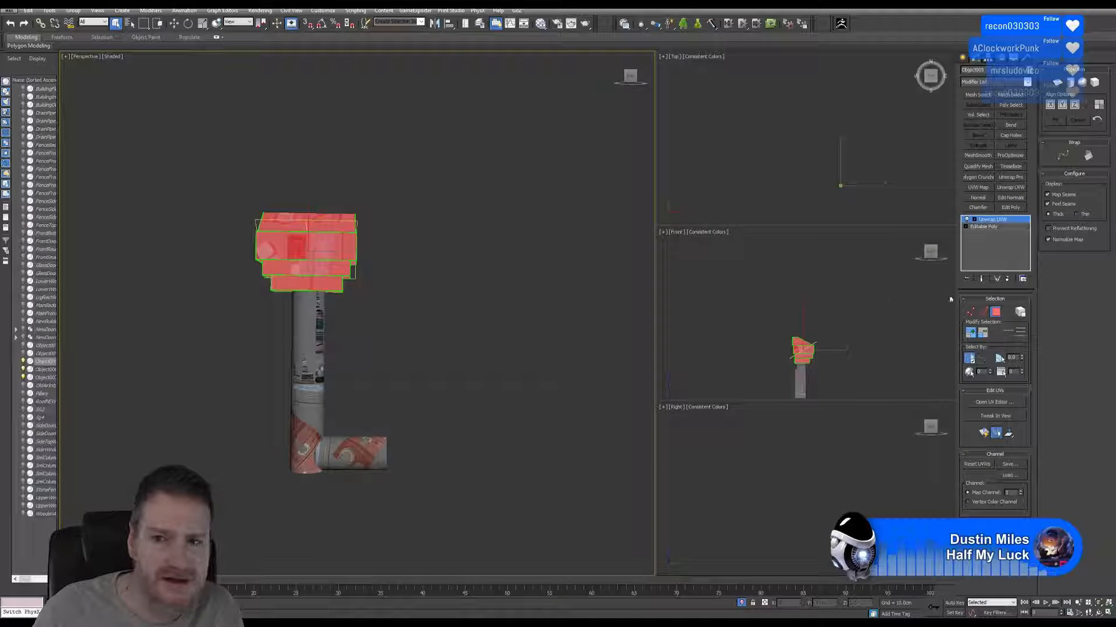
pyautogui.click(1000, 317)
# Reopen the vertical pipe's UV Editor, select all of its polygons, and move the shells outside the UV square past its left edge.
pyautogui.click(312, 345)
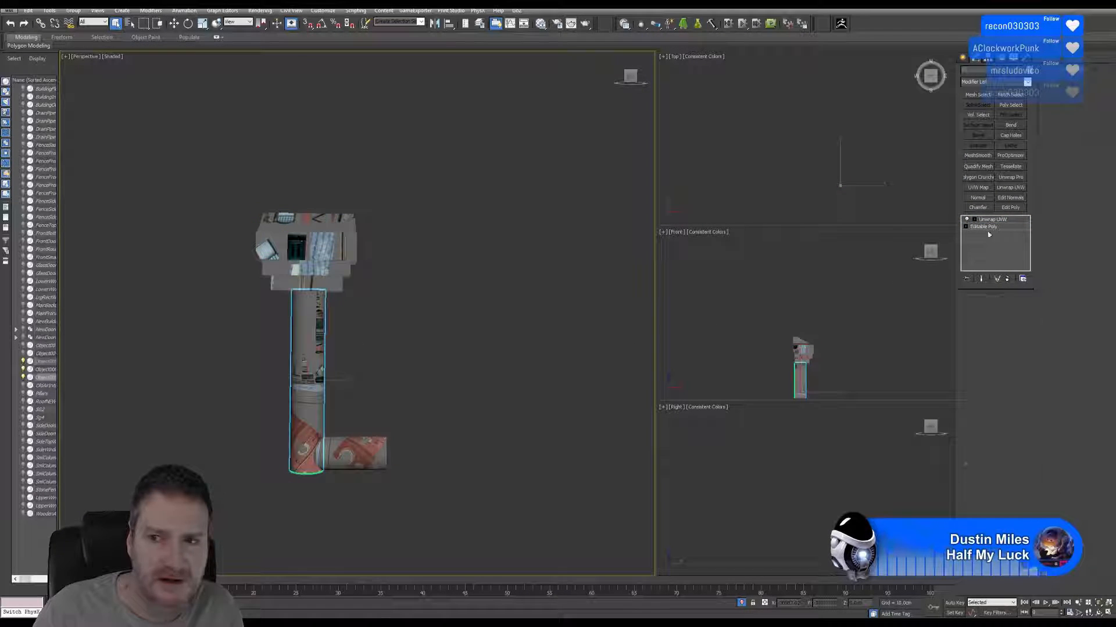
pyautogui.click(993, 403)
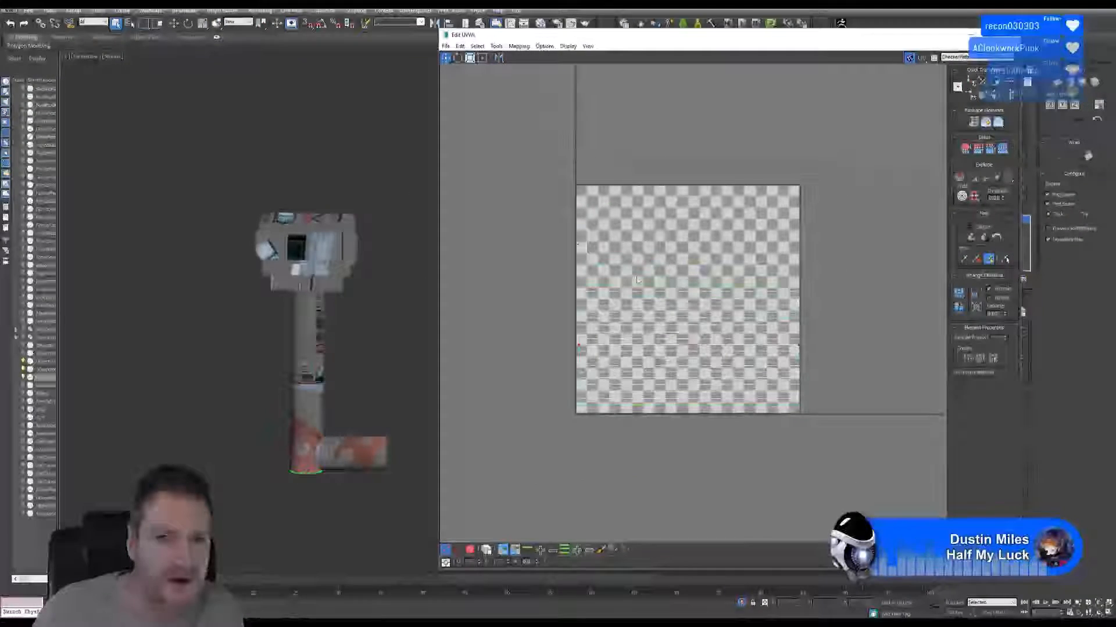
pyautogui.click(471, 550)
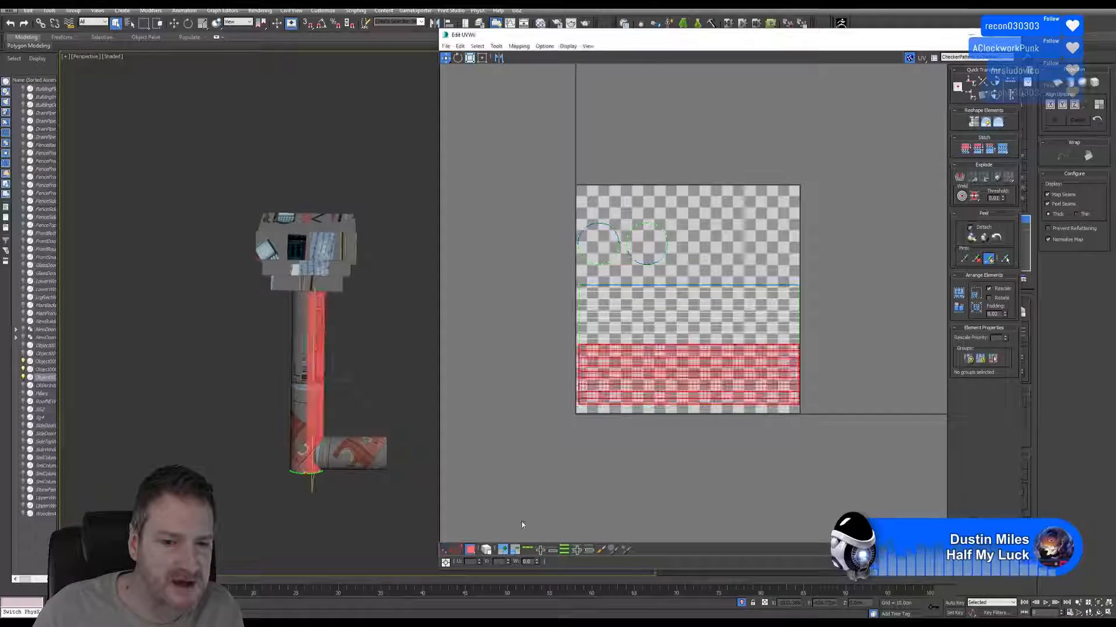
pyautogui.click(487, 550)
pyautogui.moveTo(522, 144); pyautogui.dragTo(854, 454)
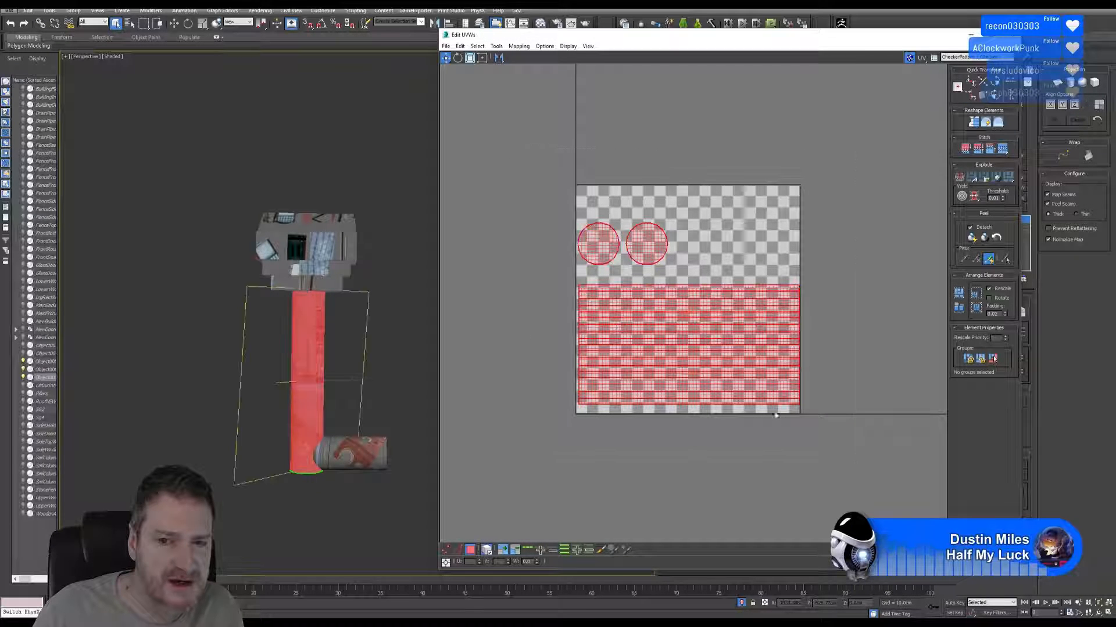
pyautogui.moveTo(775, 415); pyautogui.dragTo(539, 404)
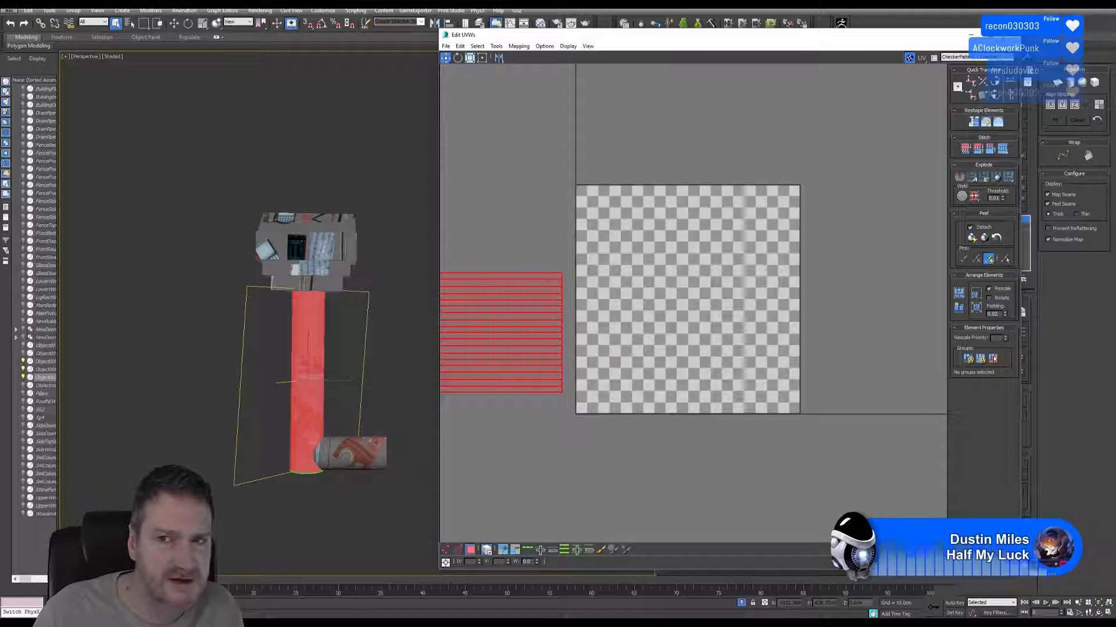
# Close the vertical pipe's UV Editor, leave polygon selection, and open the UV Editor of the horizontal stub.
pyautogui.click(1009, 35)
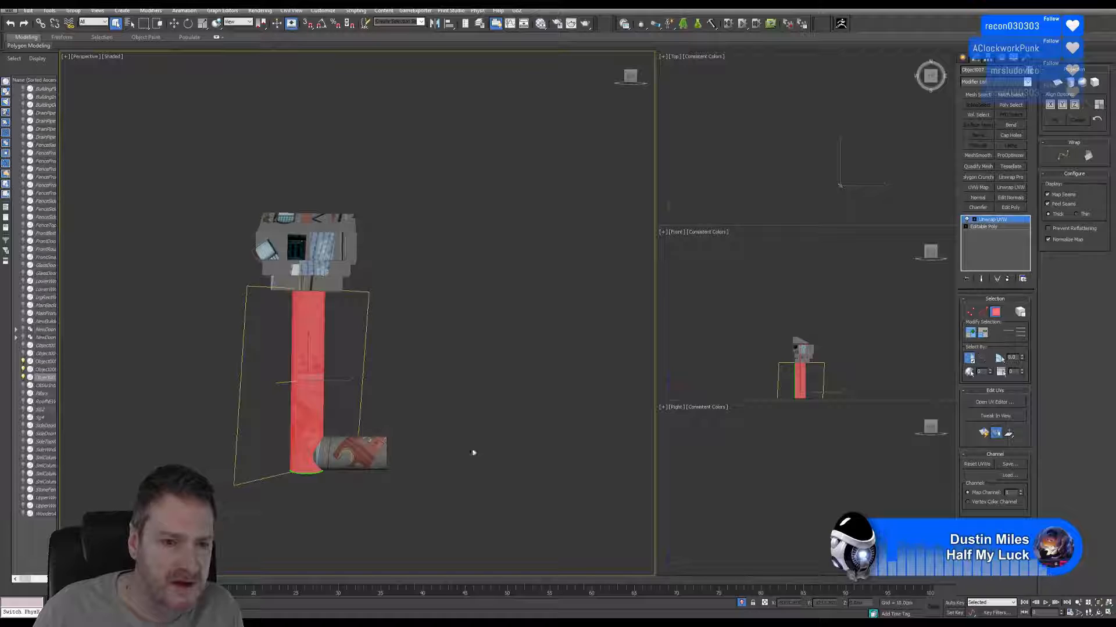
pyautogui.click(996, 312)
pyautogui.click(366, 449)
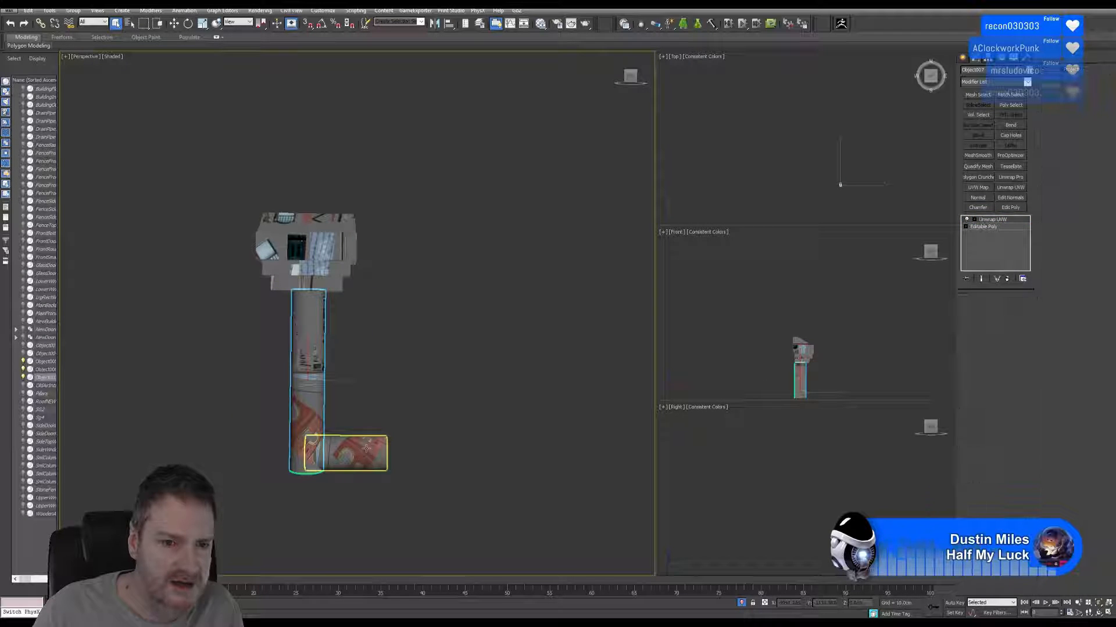
pyautogui.click(366, 449)
pyautogui.click(994, 402)
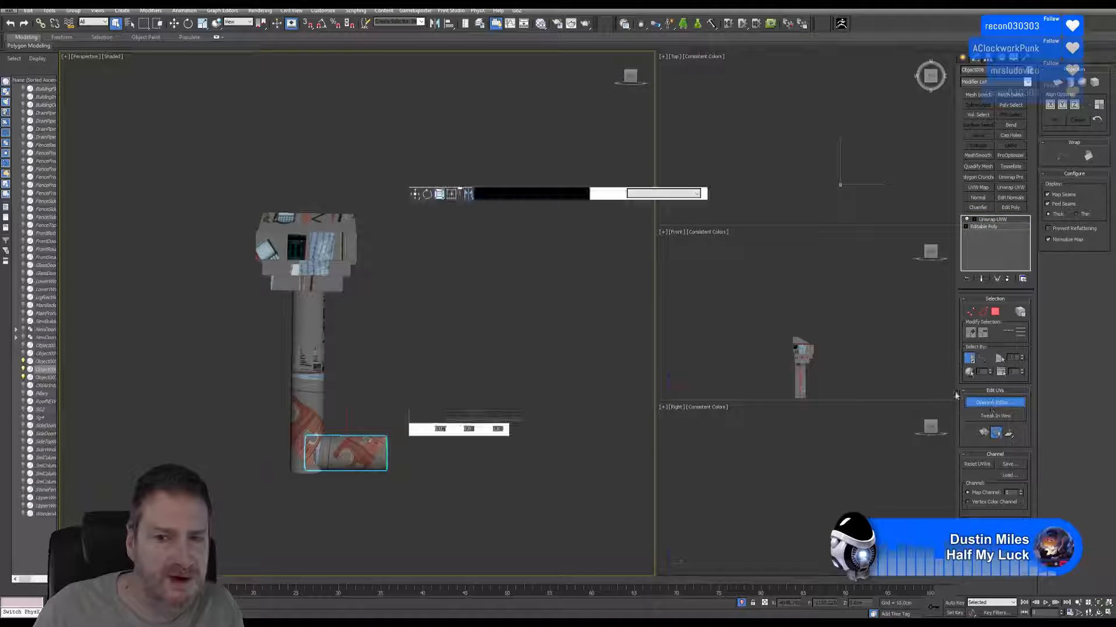
pyautogui.scroll(-3, 738, 323)
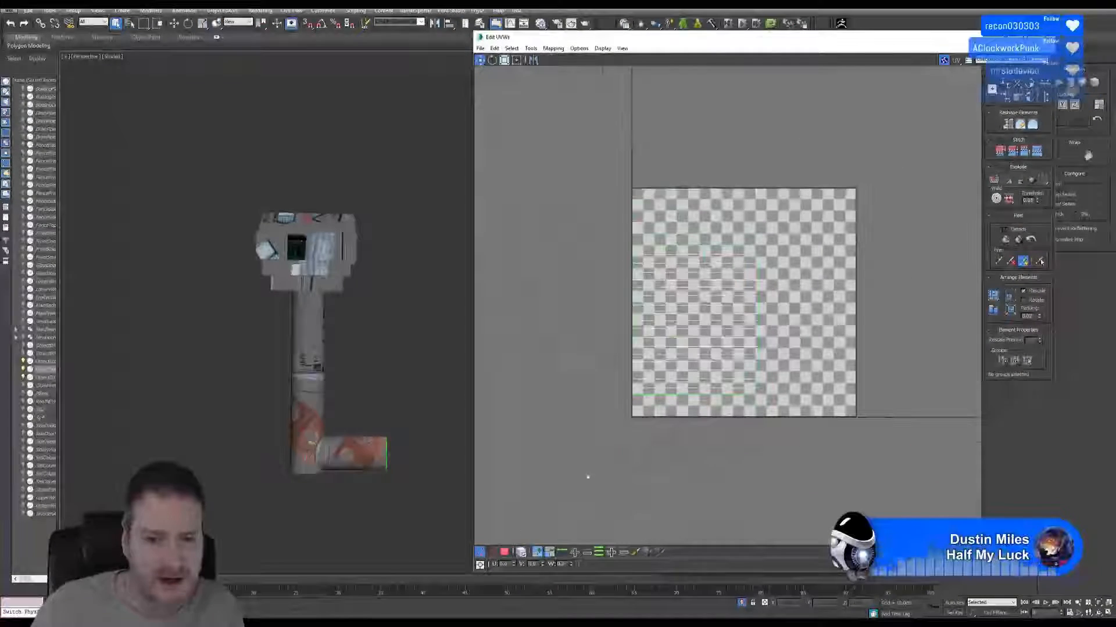
# Select all of the stub's polygons, move its UV shells outside the UV square below the lower-right corner, and close the UV Editor.
pyautogui.click(505, 551)
pyautogui.hotkey('ctrl', 'a')
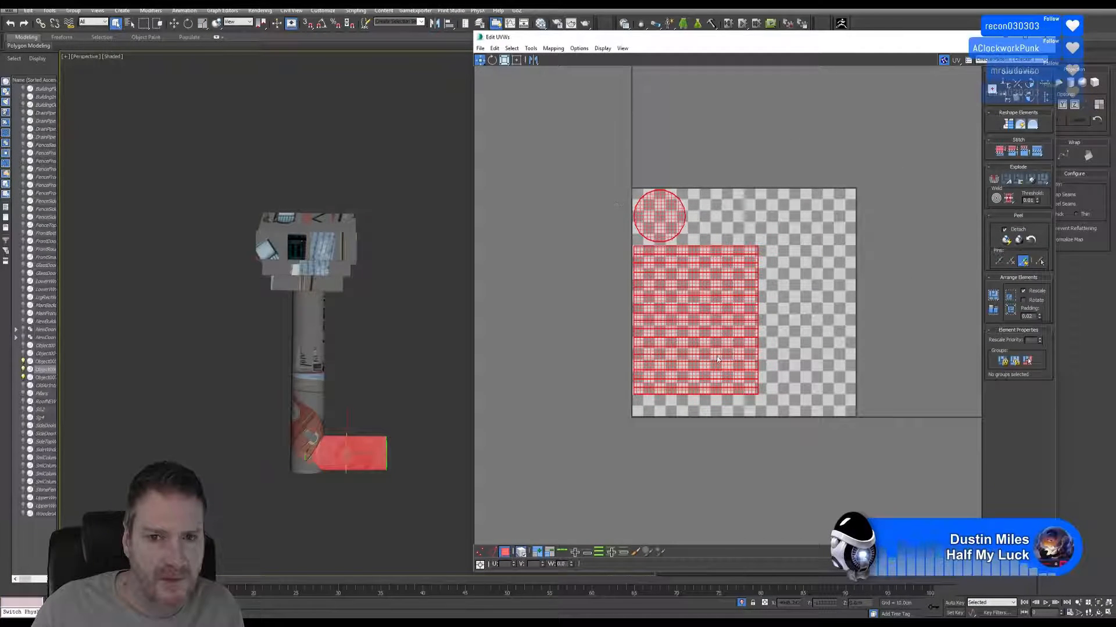
pyautogui.moveTo(700, 333); pyautogui.dragTo(788, 434)
pyautogui.moveTo(785, 394); pyautogui.dragTo(898, 537)
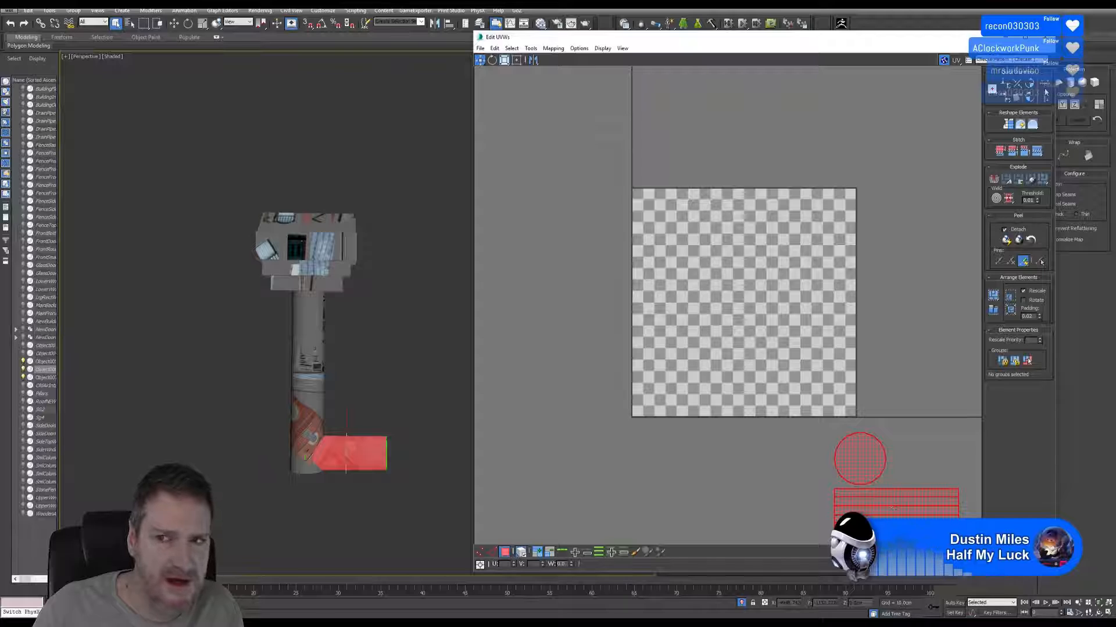
pyautogui.click(1045, 37)
pyautogui.click(371, 304)
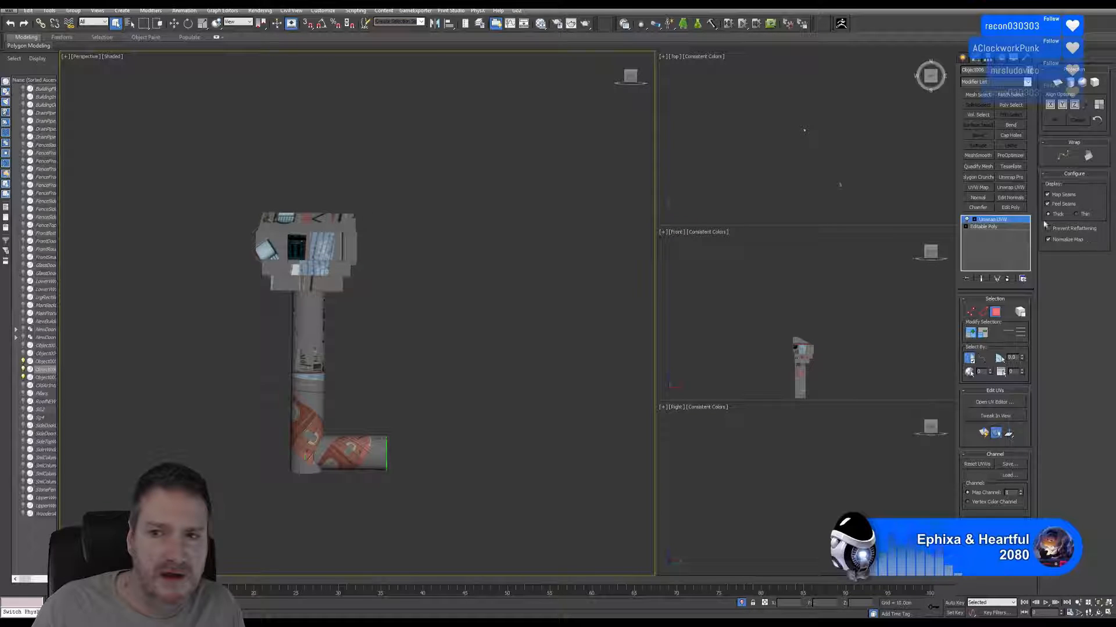
# Collapse the stub's whole modifier stack into an editable poly.
pyautogui.click(998, 315)
pyautogui.rightClick(995, 218)
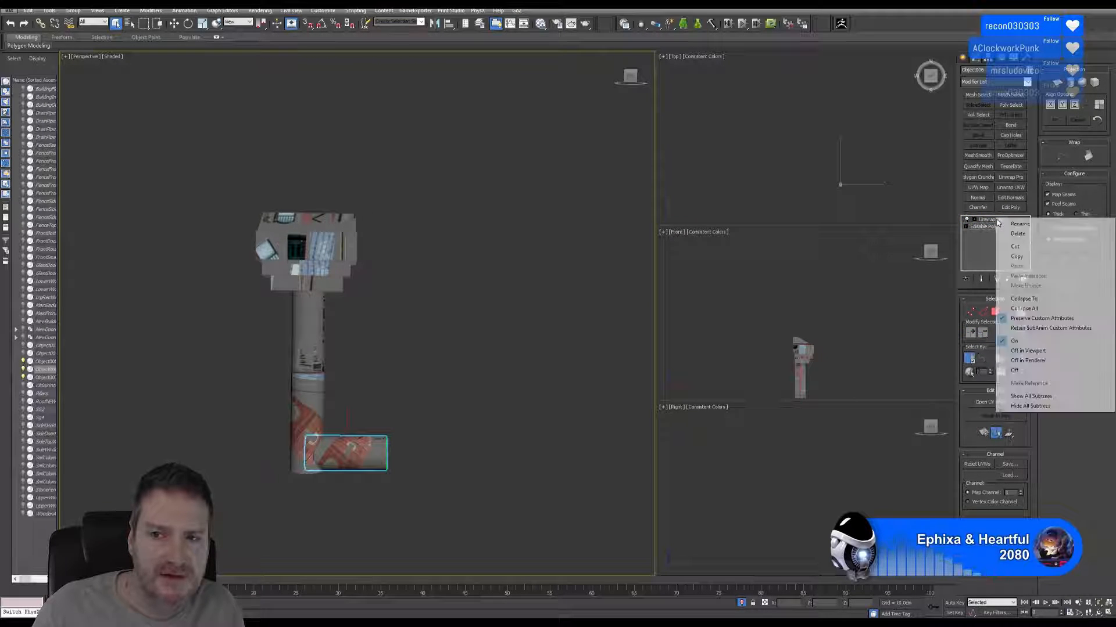
pyautogui.click(1023, 311)
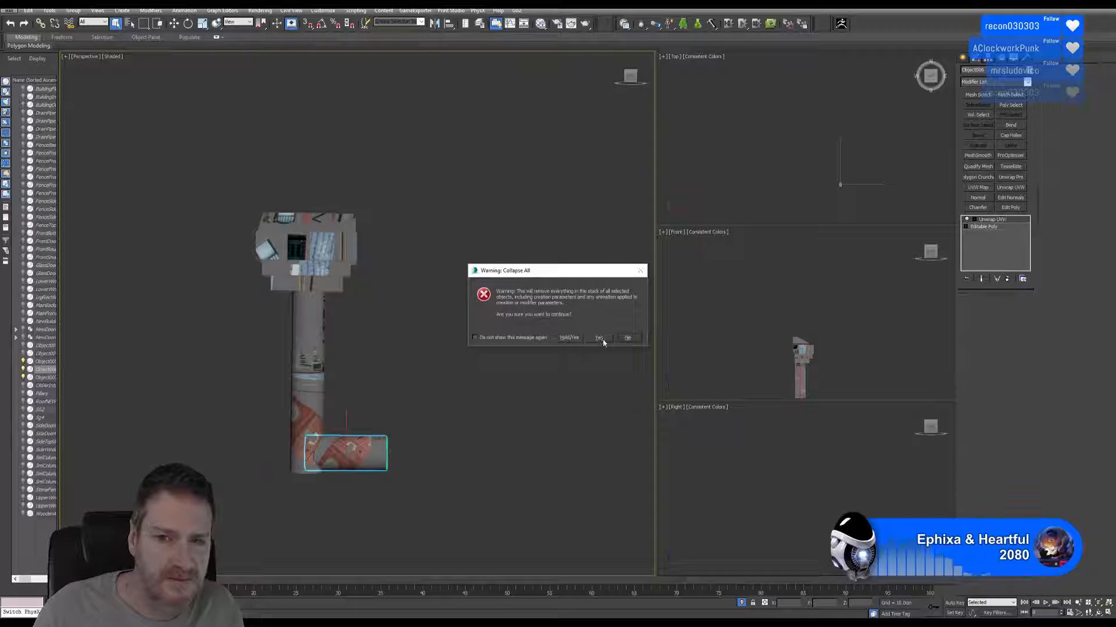
pyautogui.click(602, 339)
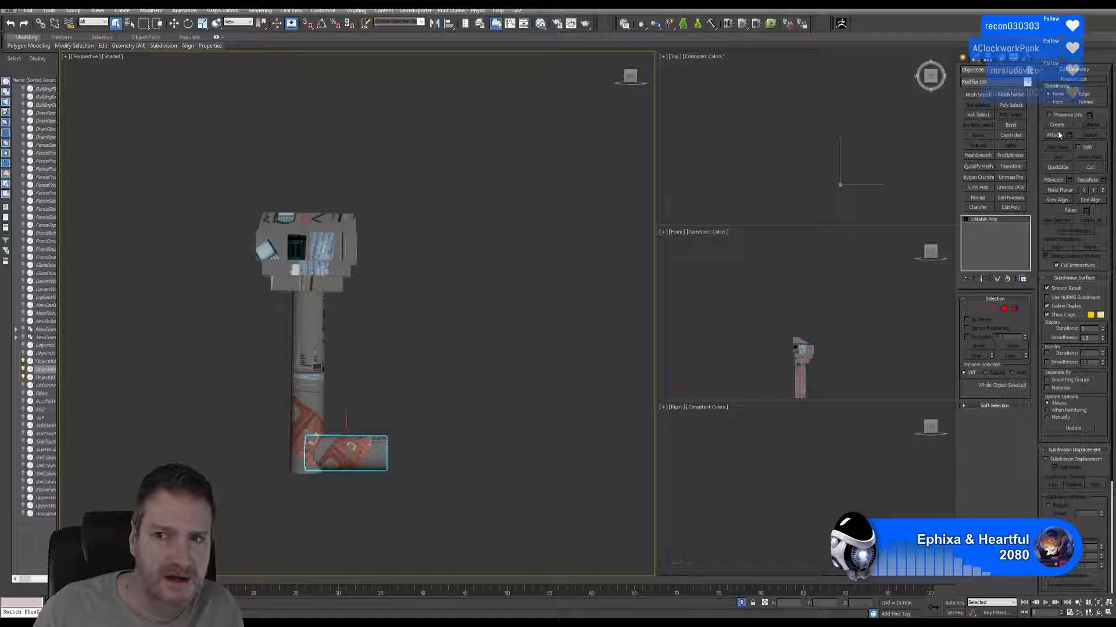
# Attach the vertical pipe and the head to the stub, and isolate the combined drainpipe.
pyautogui.click(321, 375)
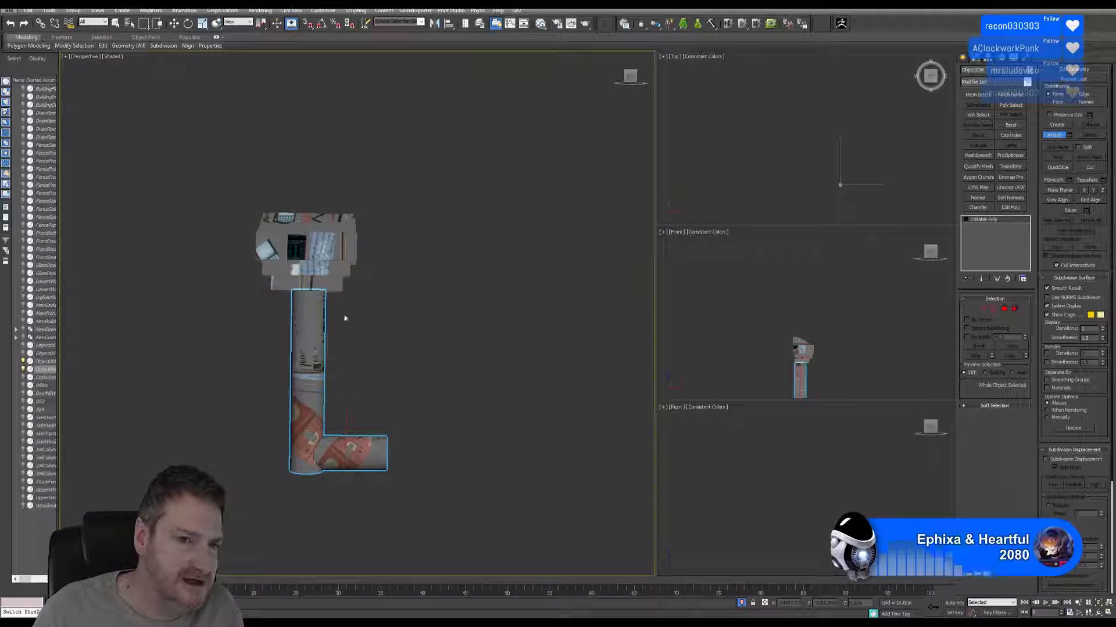
pyautogui.hotkey('alt', 'q')
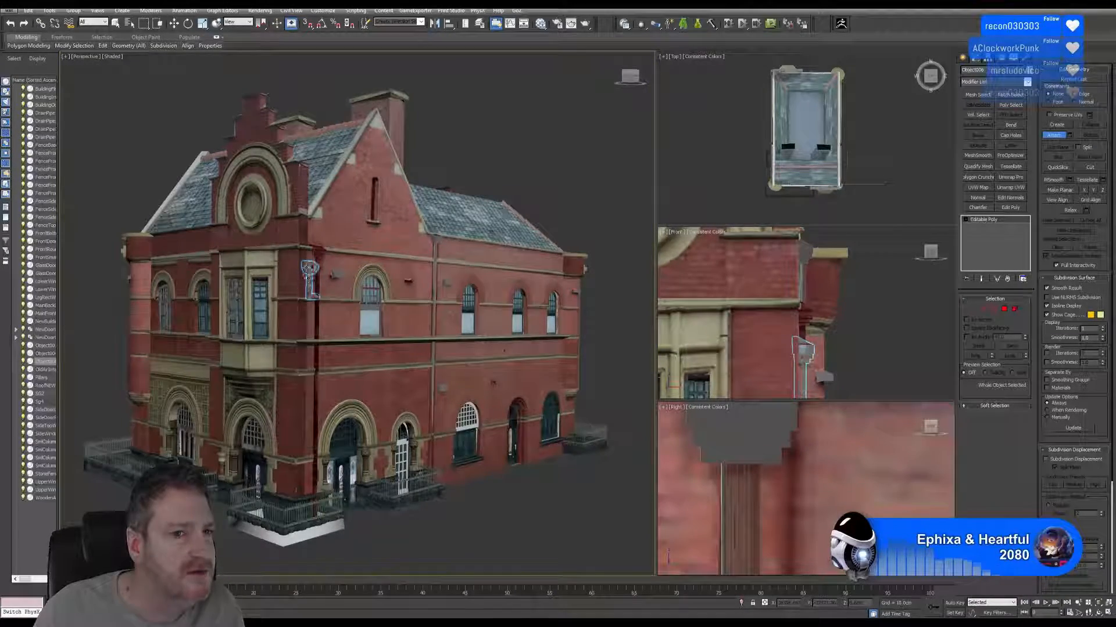
pyautogui.scroll(10, 311, 283)
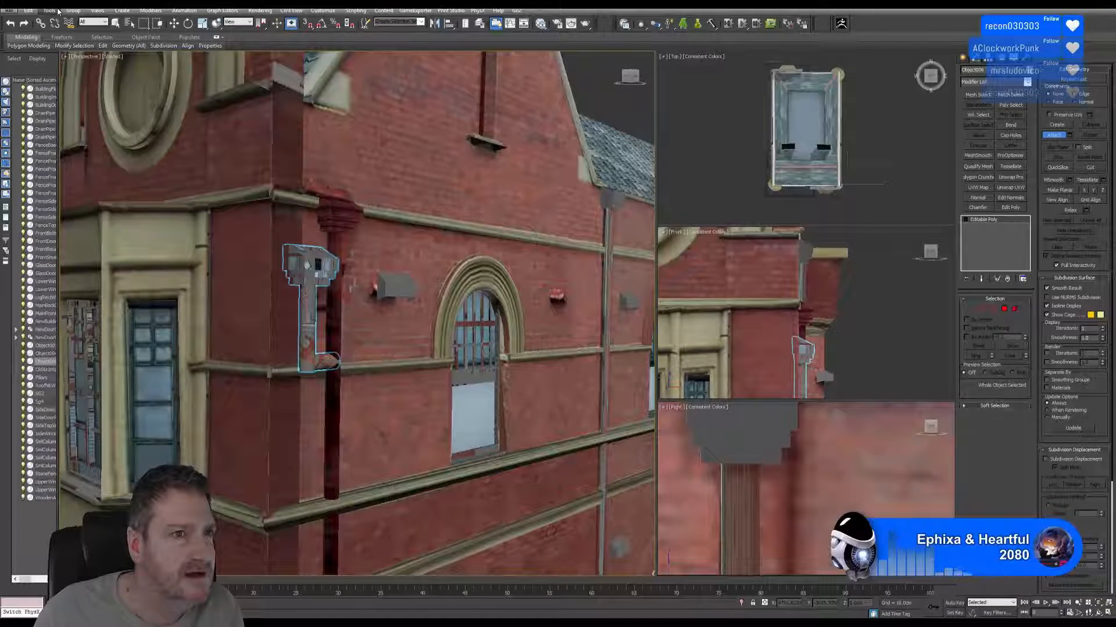
pyautogui.click(49, 10)
pyautogui.click(76, 91)
pyautogui.moveTo(454, 225); pyautogui.dragTo(462, 212, button='middle')
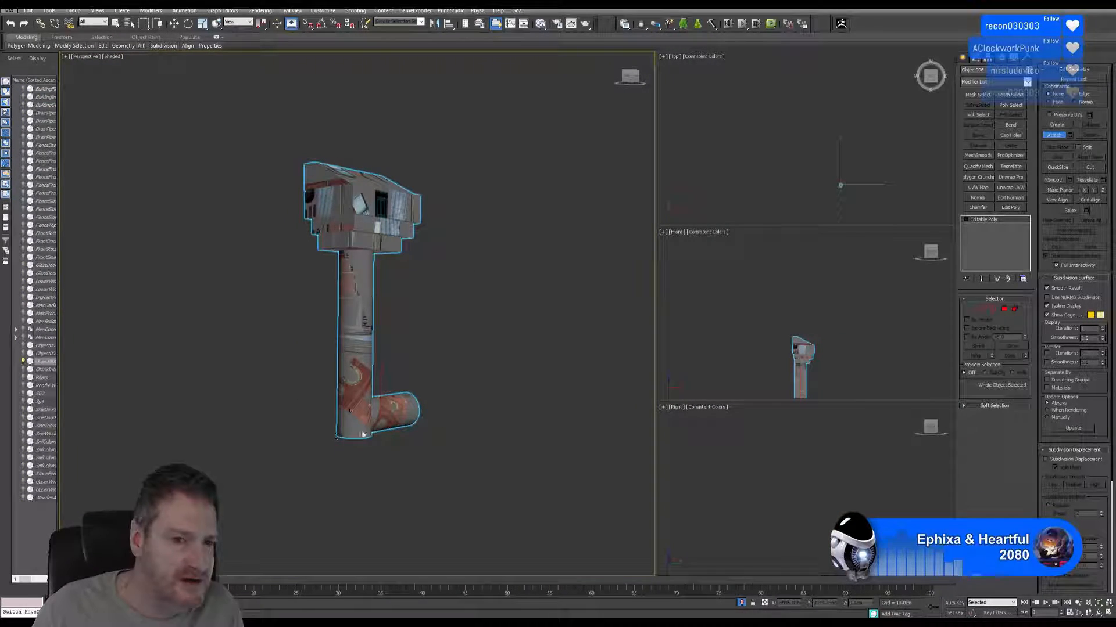
pyautogui.press('w')
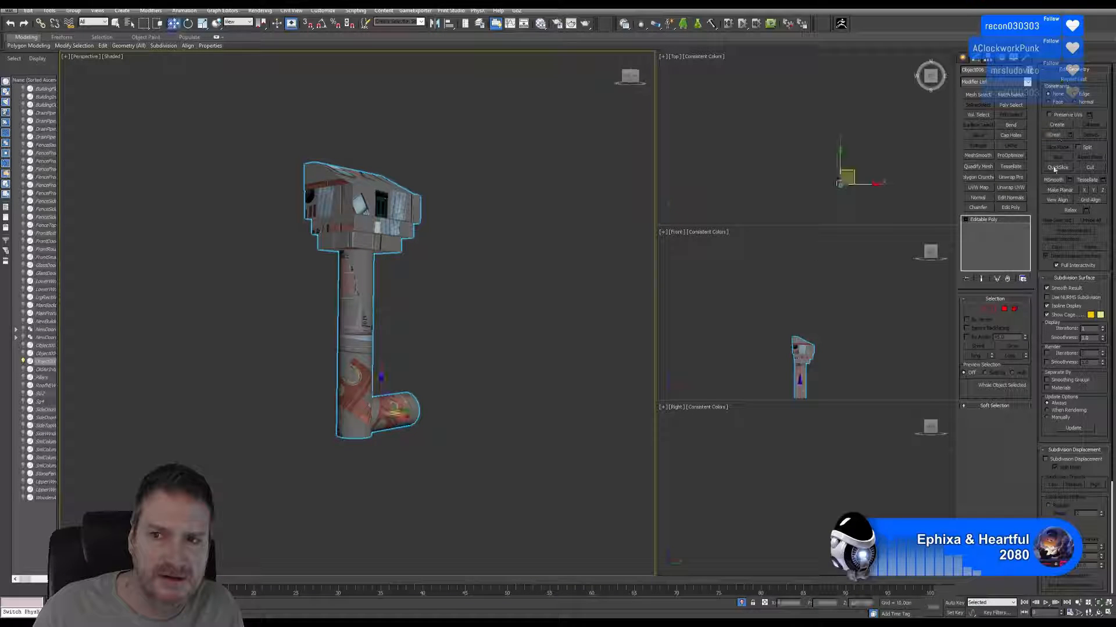
# Add an Unwrap UVW modifier to the combined drainpipe and open its UV Editor.
pyautogui.click(1010, 187)
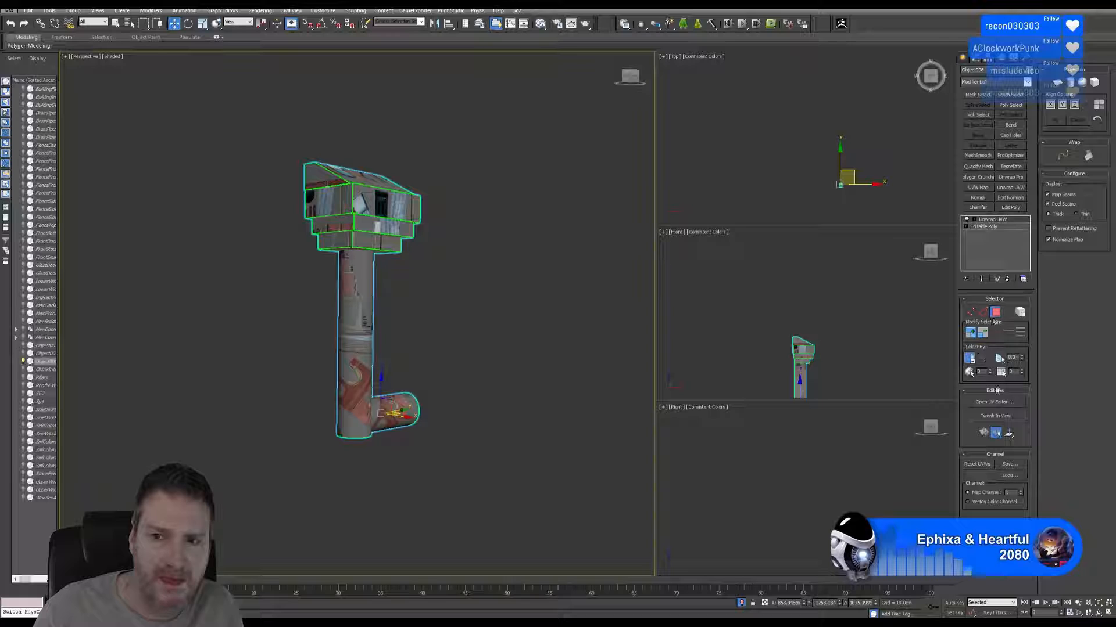
pyautogui.click(995, 402)
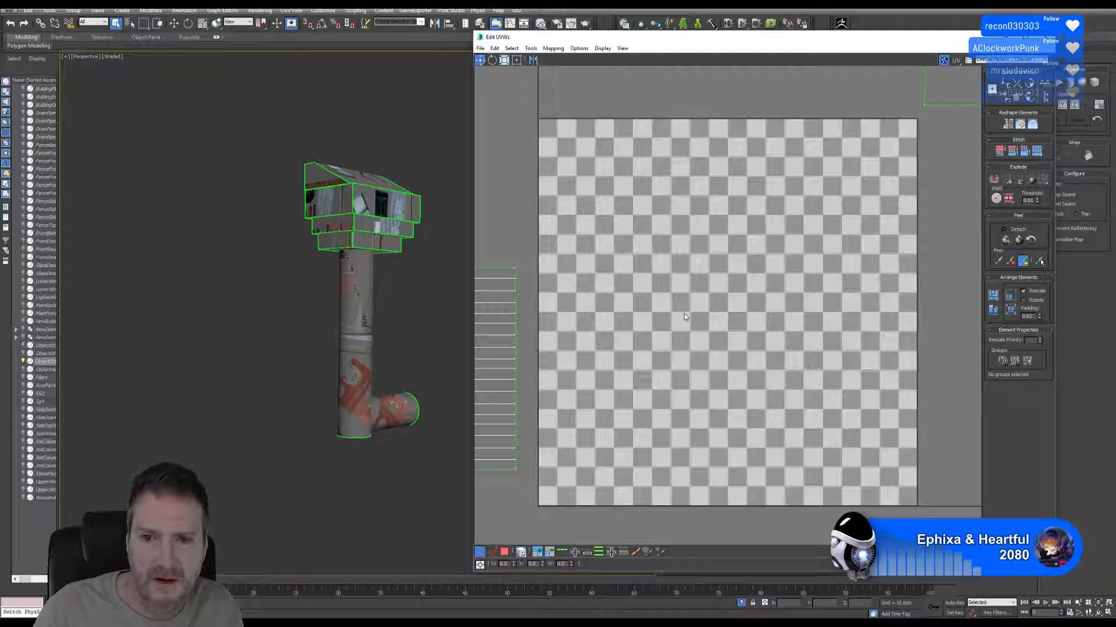
pyautogui.scroll(-5, 684, 317)
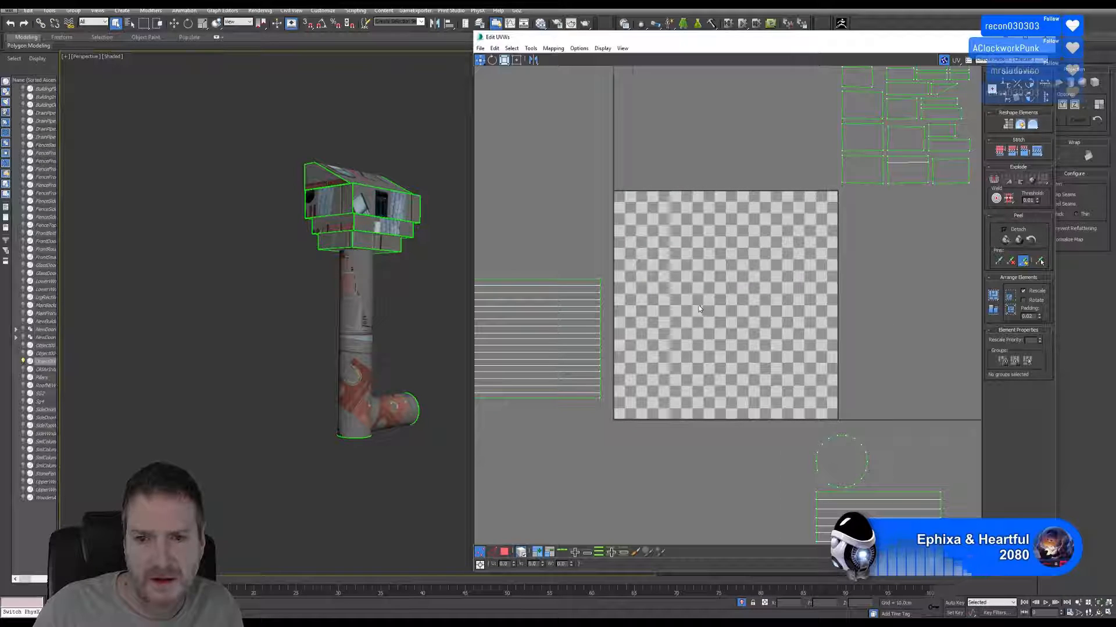
pyautogui.scroll(-4, 699, 308)
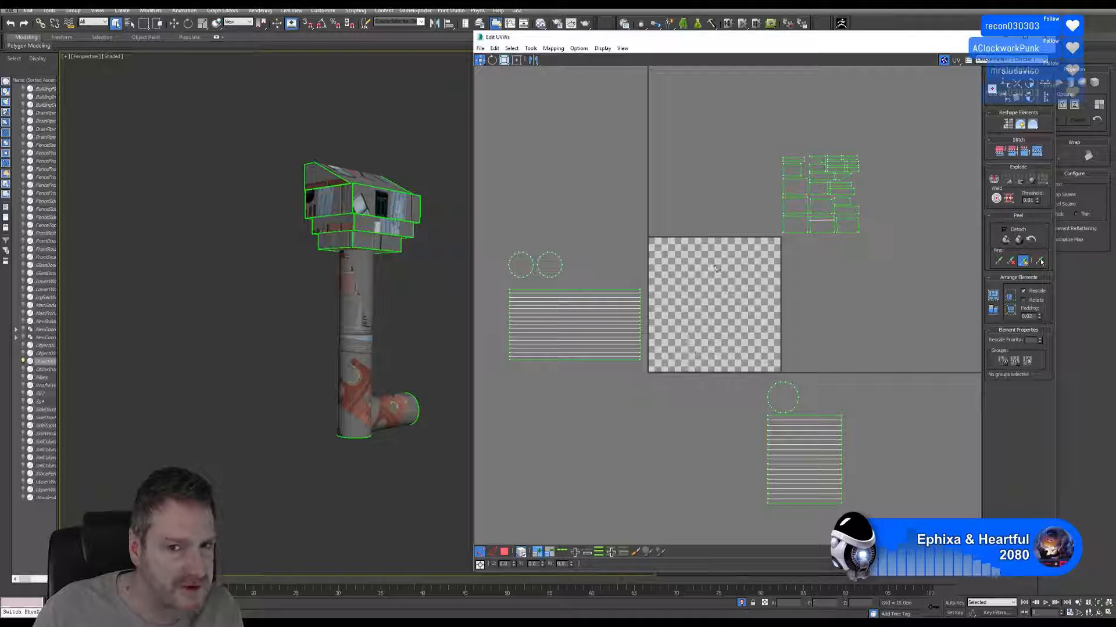
# Gather the pipe's two circular cap shells and the stub's cap shell into a group above the vertical pipe's side shell.
pyautogui.click(505, 552)
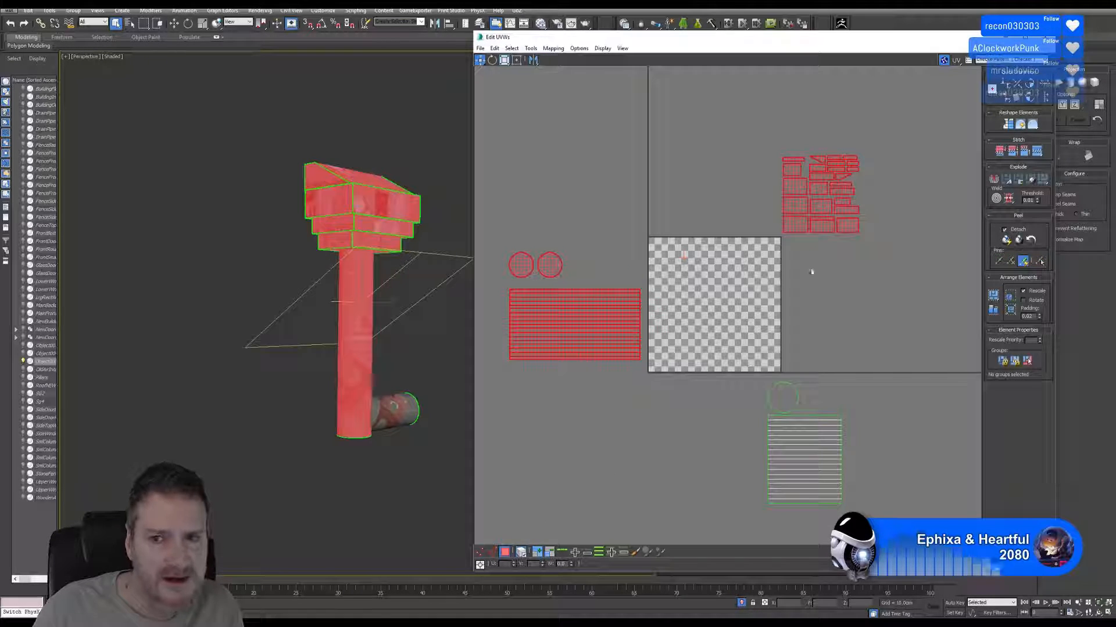
pyautogui.moveTo(825, 262); pyautogui.dragTo(835, 260, button='middle')
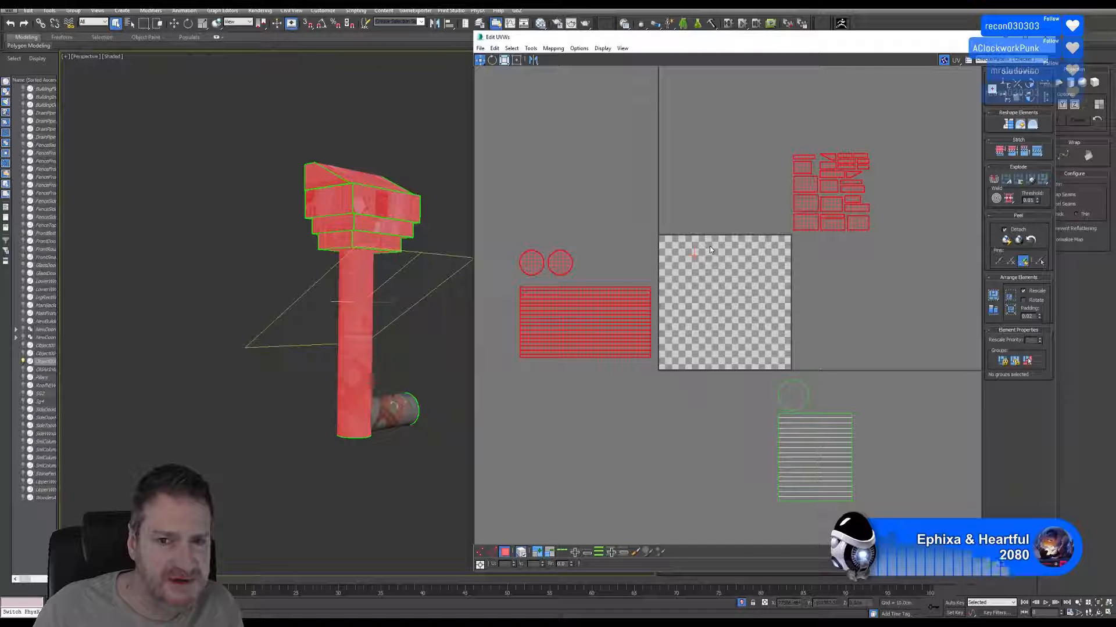
pyautogui.click(827, 341)
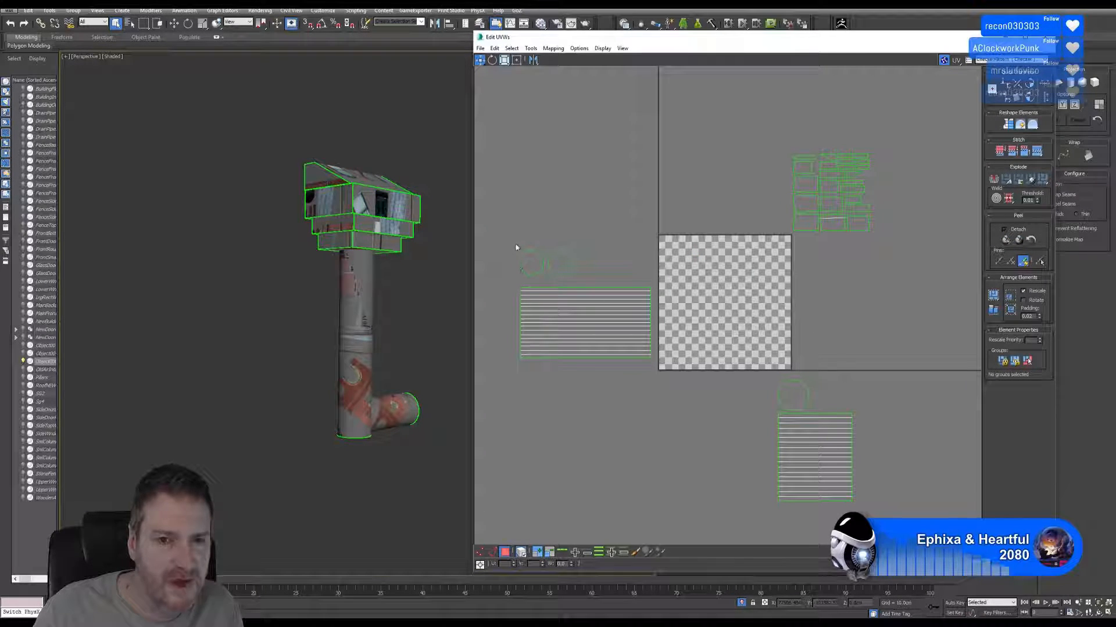
pyautogui.moveTo(514, 243); pyautogui.dragTo(569, 156)
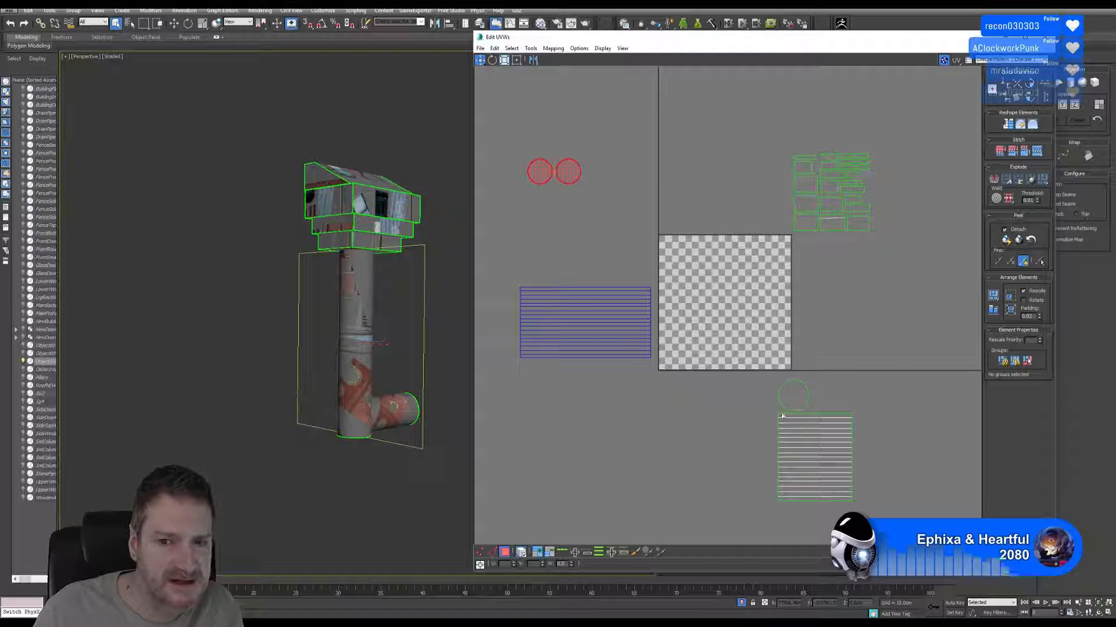
pyautogui.click(792, 397)
pyautogui.moveTo(791, 398); pyautogui.dragTo(553, 204)
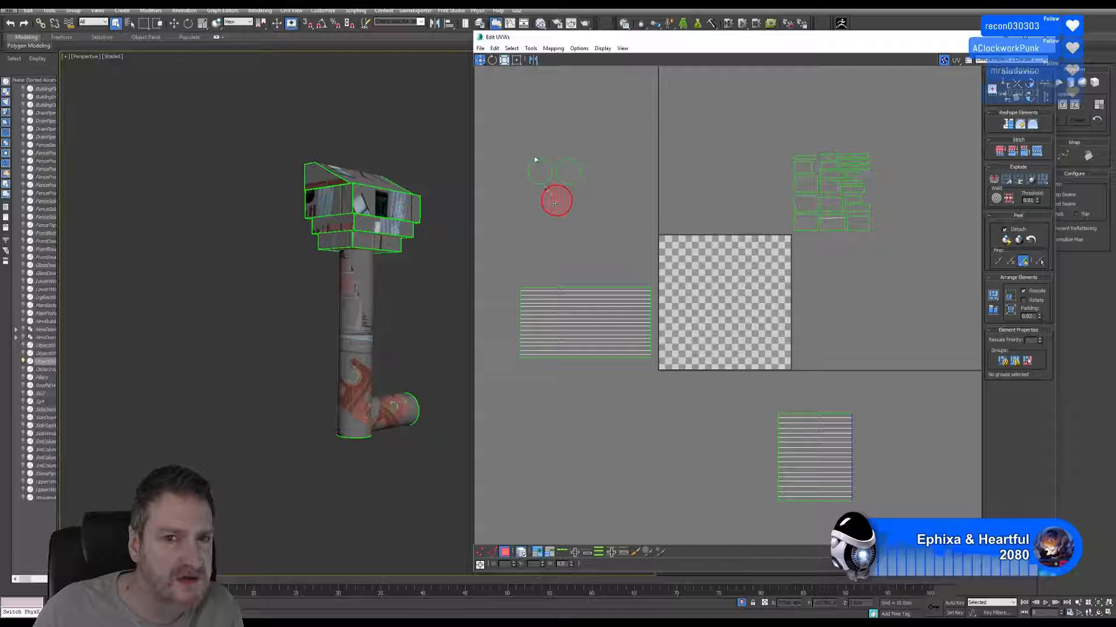
# Scale the three circular cap shells down to a tiny size and move them into the upper-left corner of the UV square.
pyautogui.moveTo(606, 239); pyautogui.dragTo(570, 269)
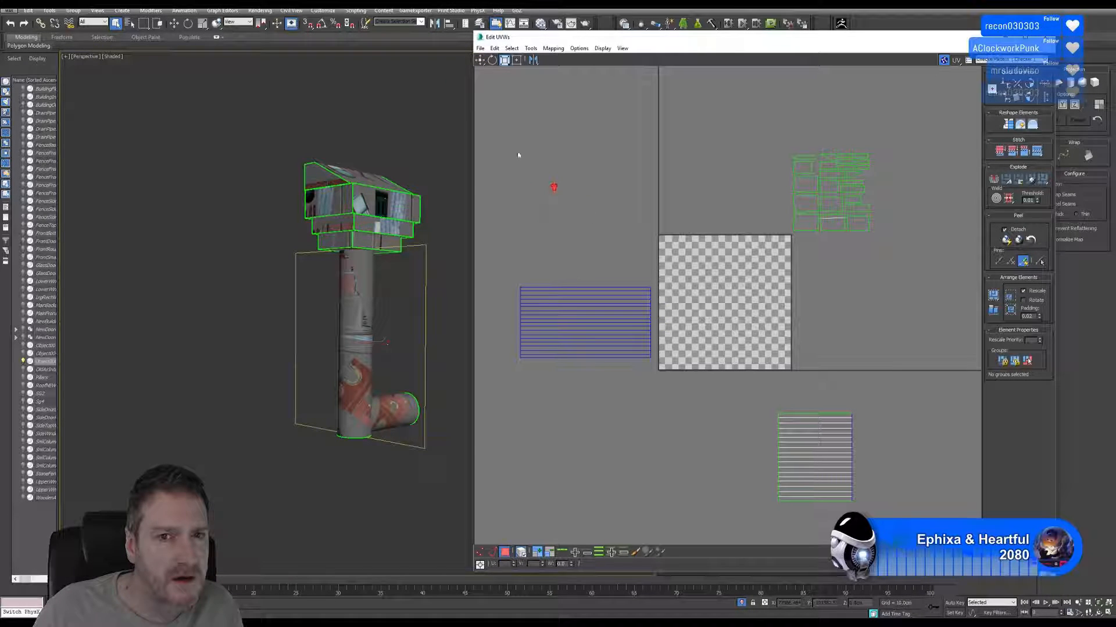
pyautogui.press('w')
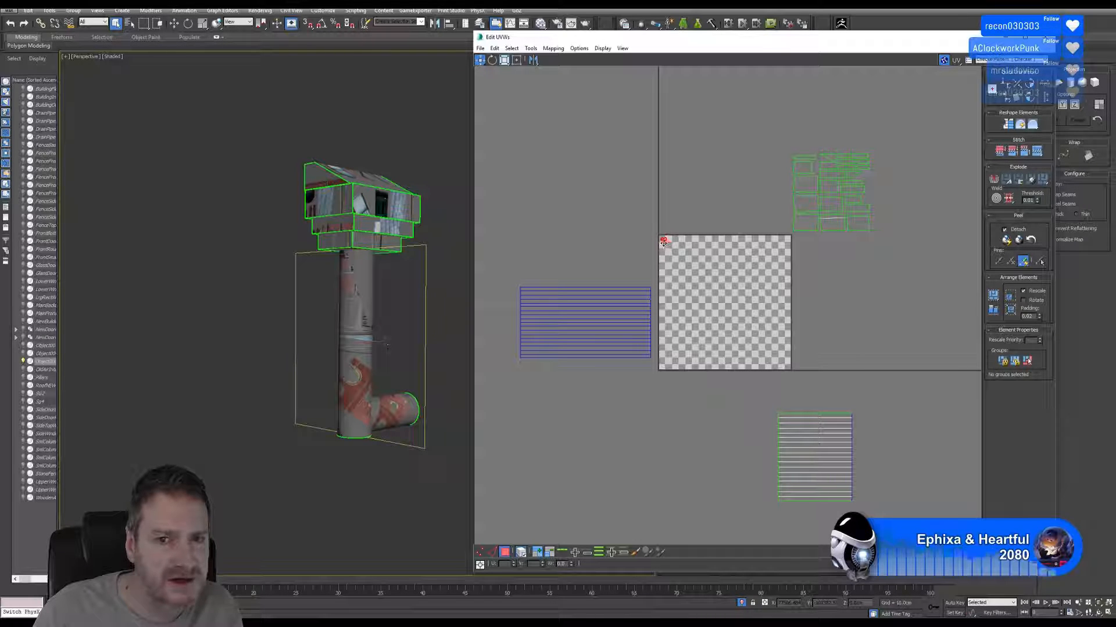
pyautogui.click(613, 248)
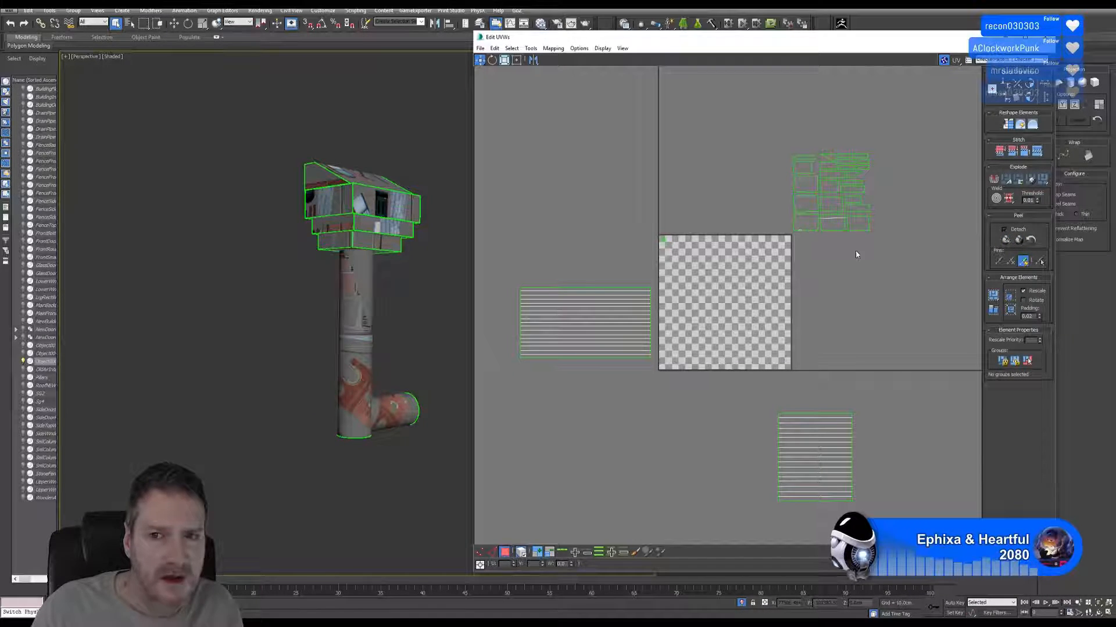
# Select the vertical pipe's rectangular side shell and turn on Edged Faces in the perspective viewport.
pyautogui.moveTo(849, 245); pyautogui.dragTo(836, 248, button='middle')
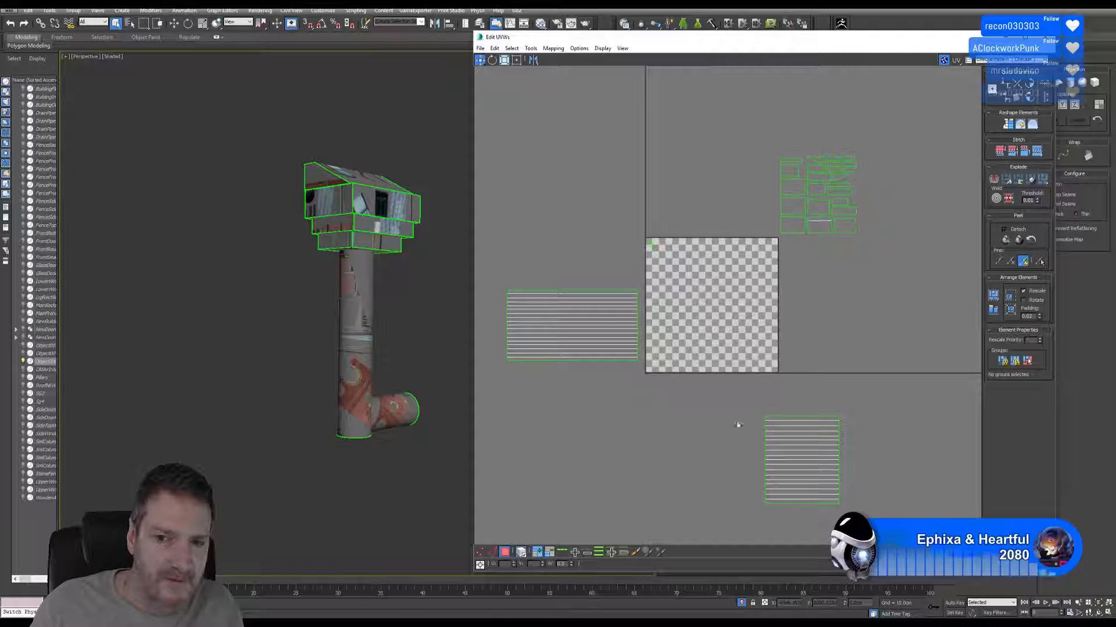
pyautogui.moveTo(498, 278); pyautogui.dragTo(643, 407)
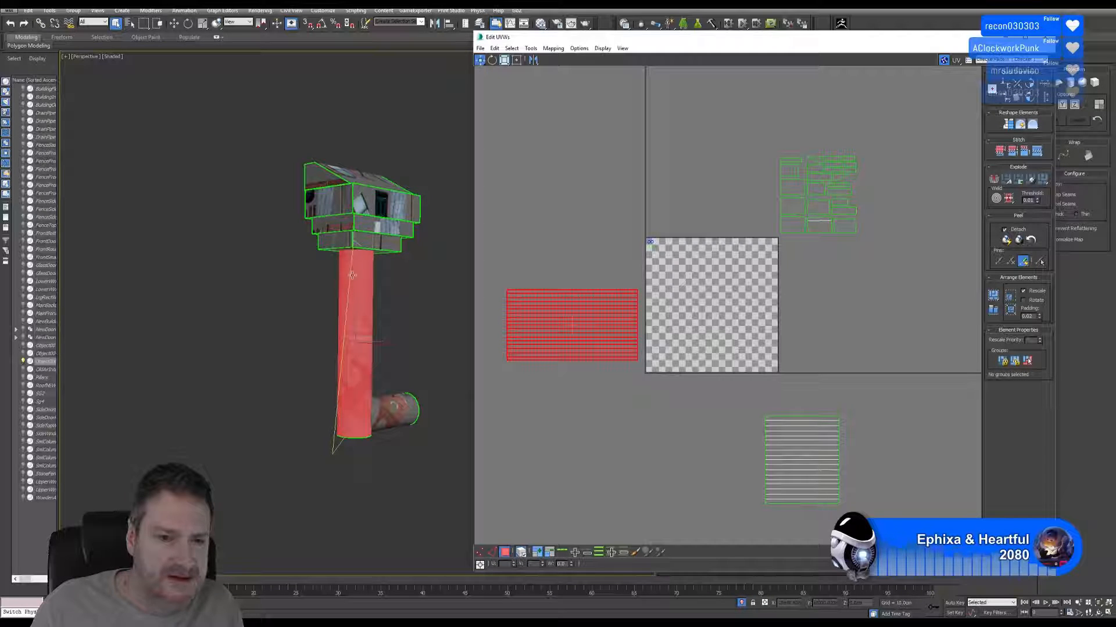
pyautogui.click(113, 57)
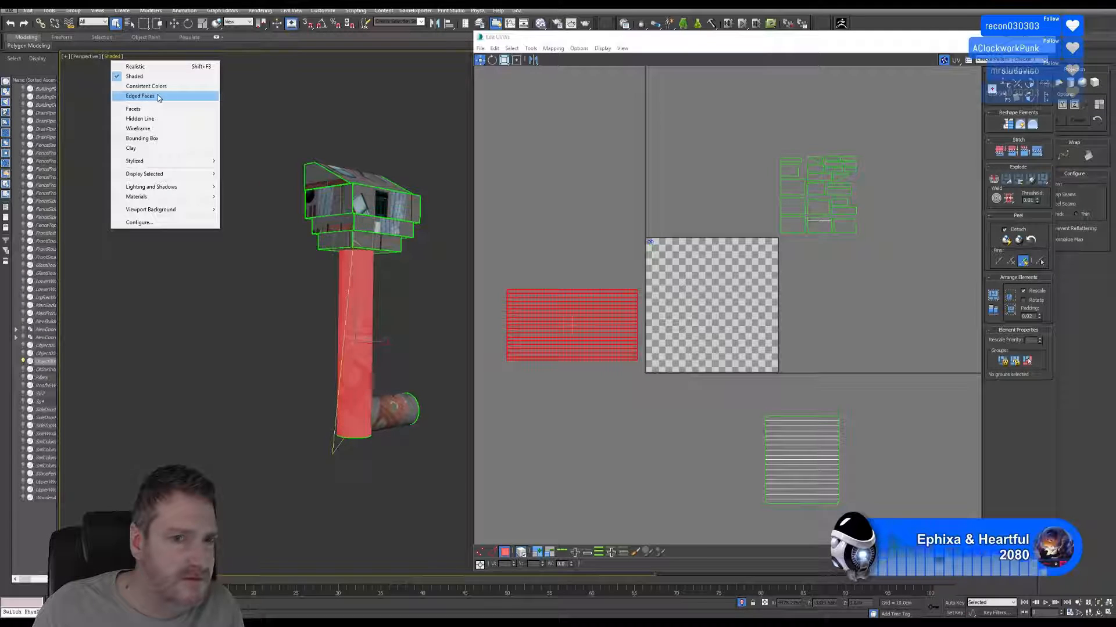
pyautogui.click(159, 97)
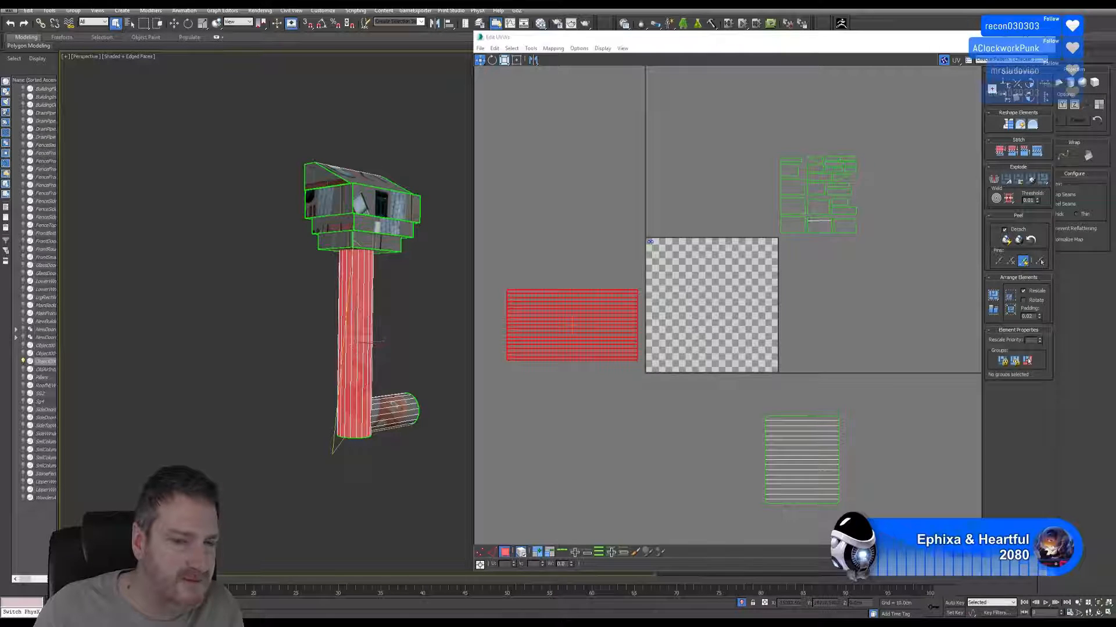
pyautogui.moveTo(718, 398); pyautogui.dragTo(718, 399, button='middle')
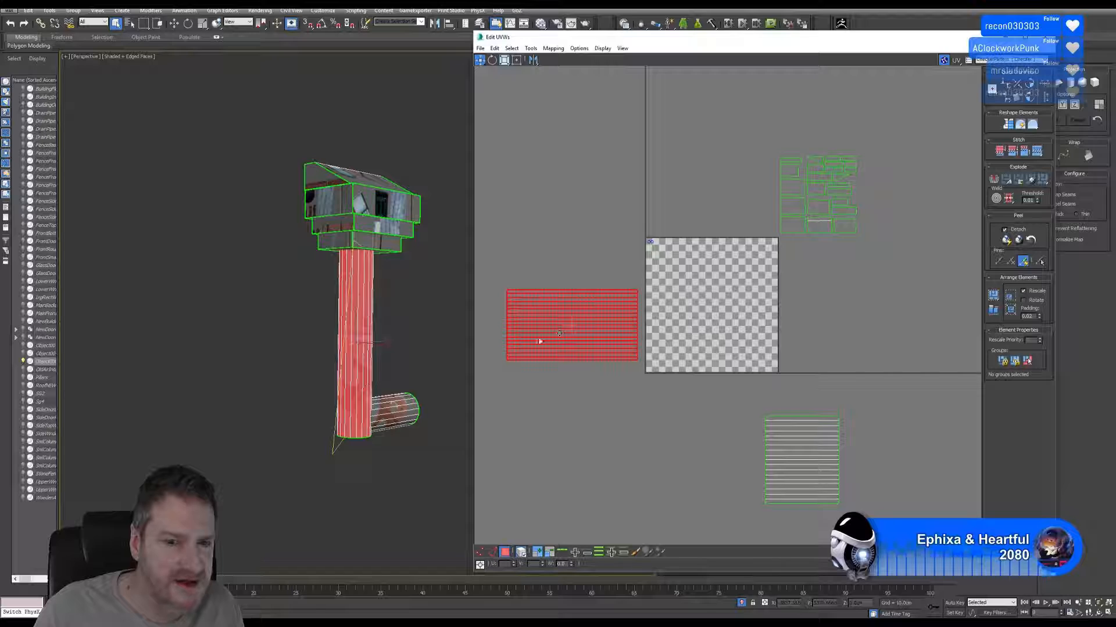
# Select individual polygon strips of the vertical pipe's side shell to check where they lie on the model.
pyautogui.scroll(2, 540, 342)
pyautogui.click(548, 406)
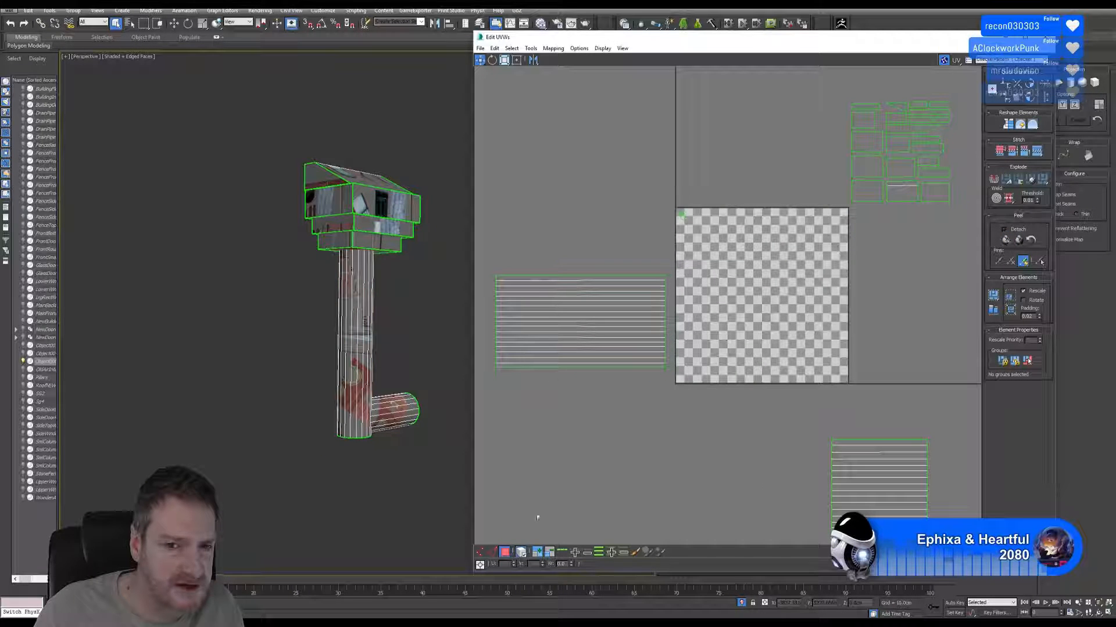
pyautogui.click(562, 361)
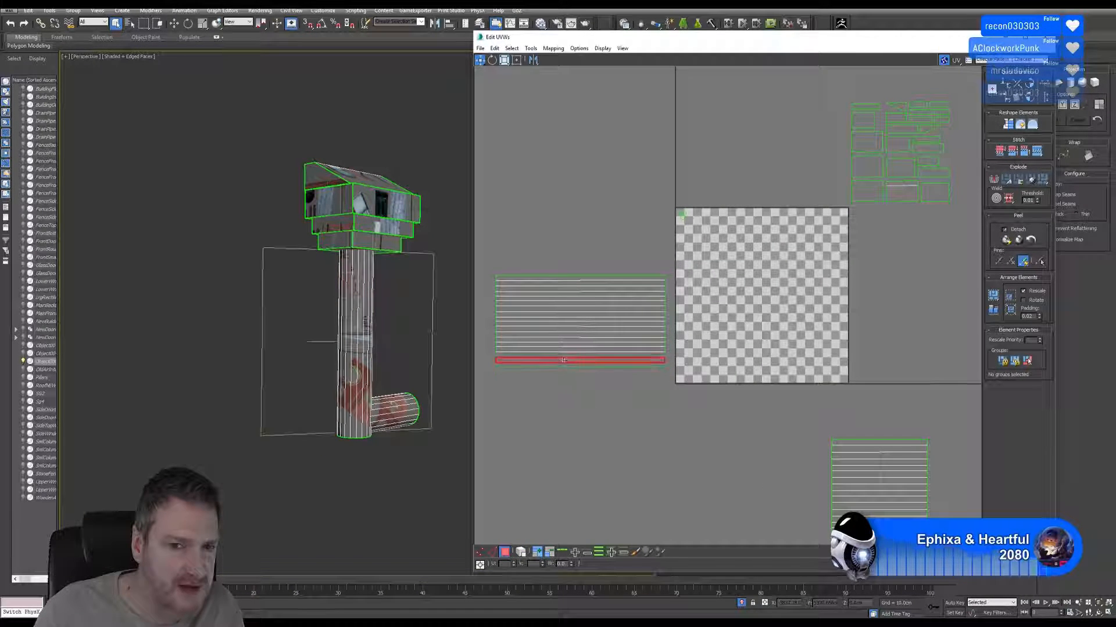
pyautogui.click(555, 300)
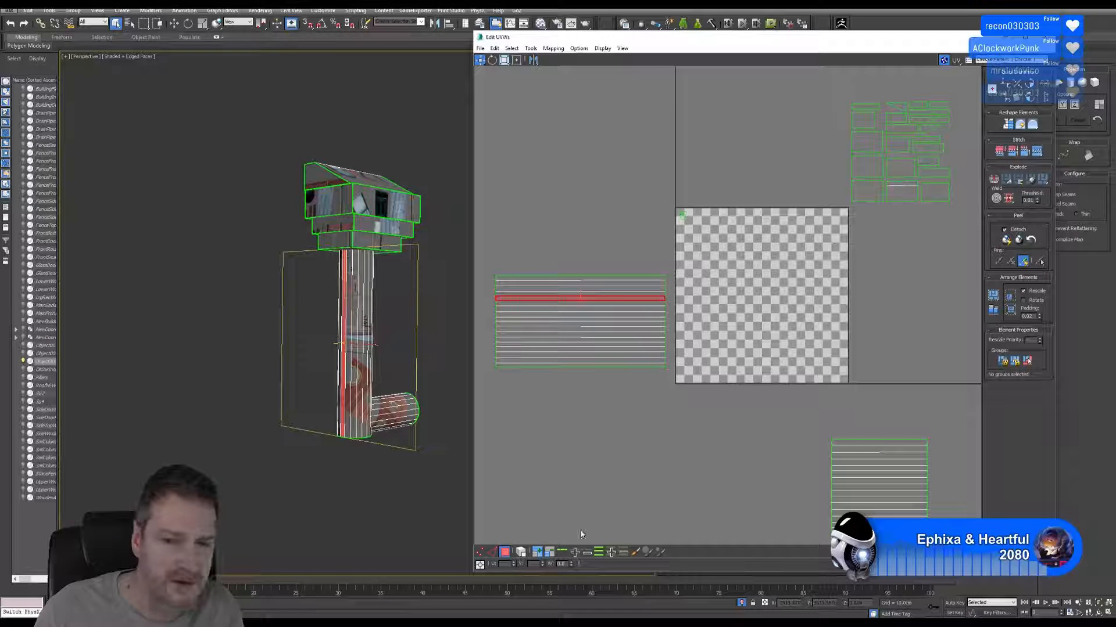
# Turn on Angle Snap and rotate the vertical pipe's side shell 90 degrees so its strips run vertically.
pyautogui.click(563, 276)
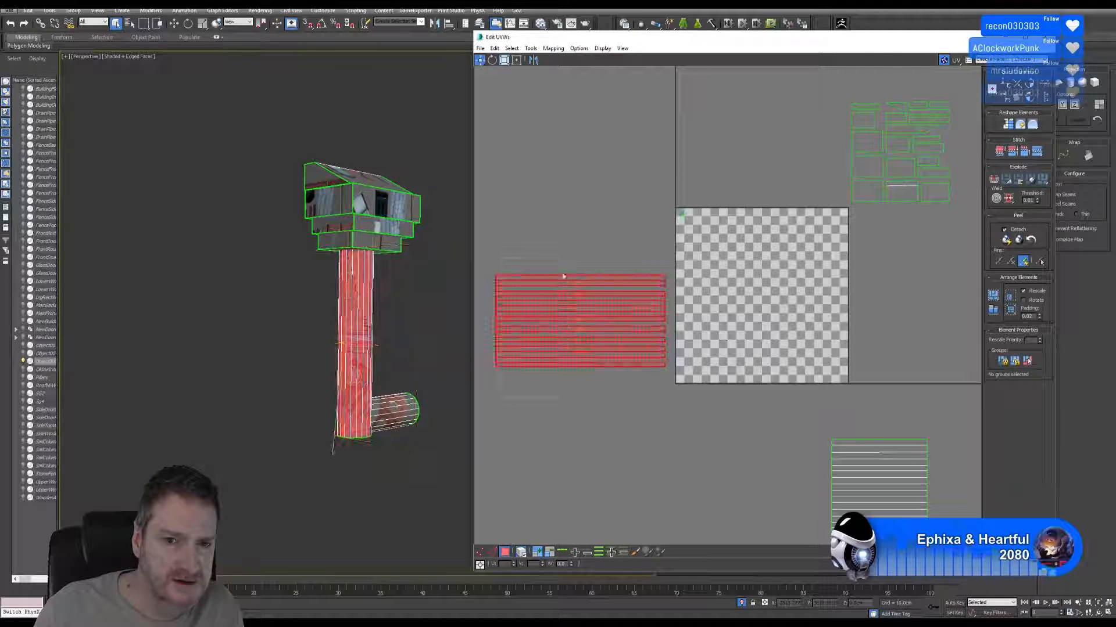
pyautogui.click(491, 60)
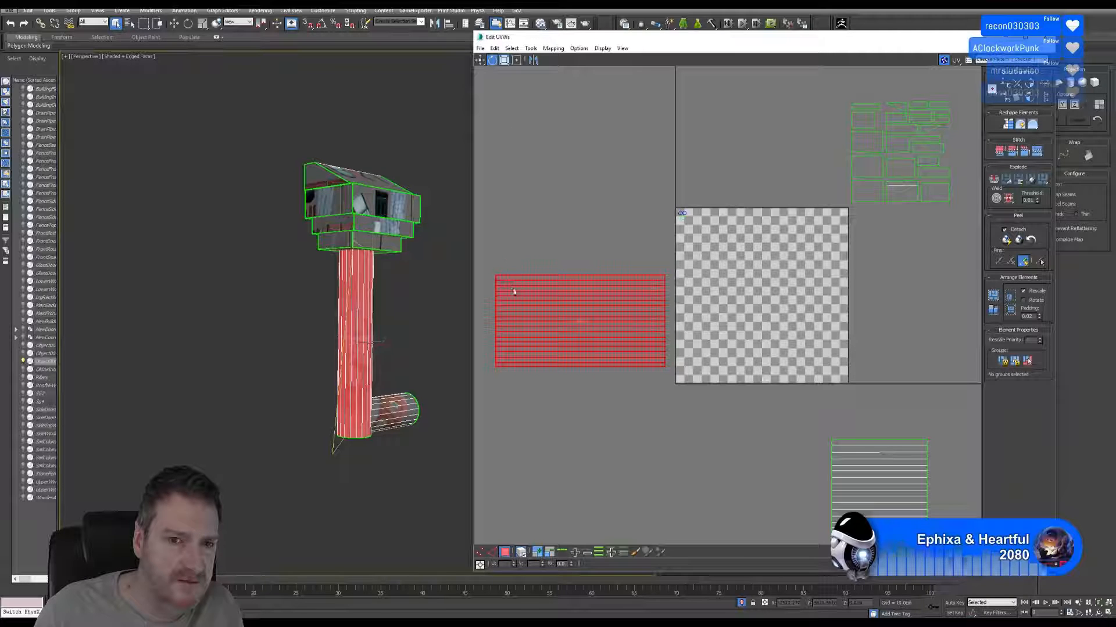
pyautogui.moveTo(514, 292); pyautogui.dragTo(424, 219)
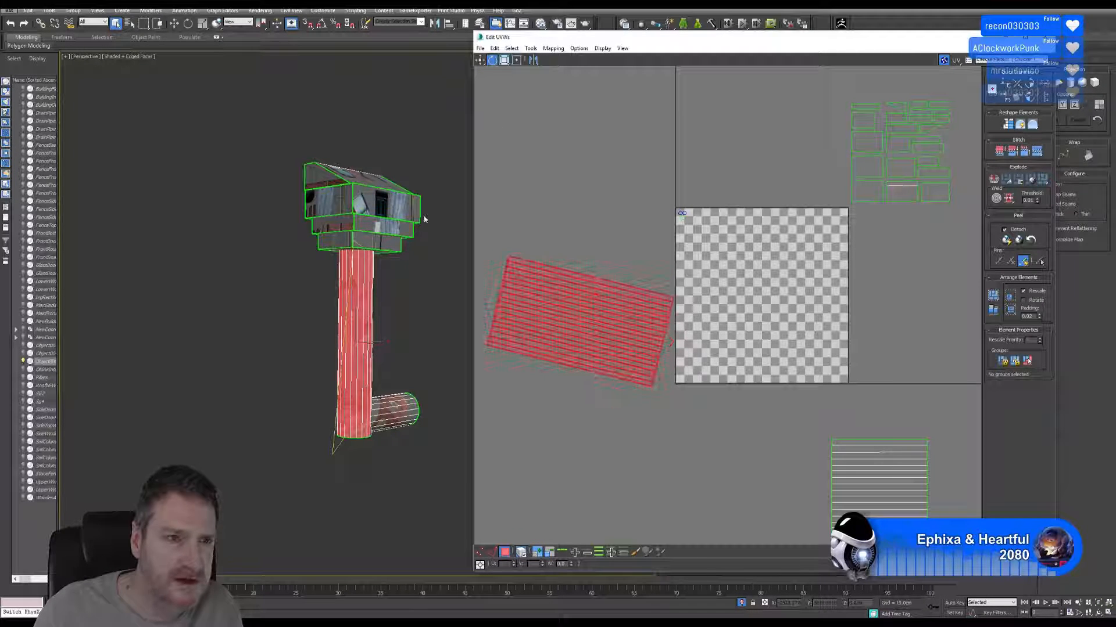
pyautogui.click(10, 24)
pyautogui.click(320, 25)
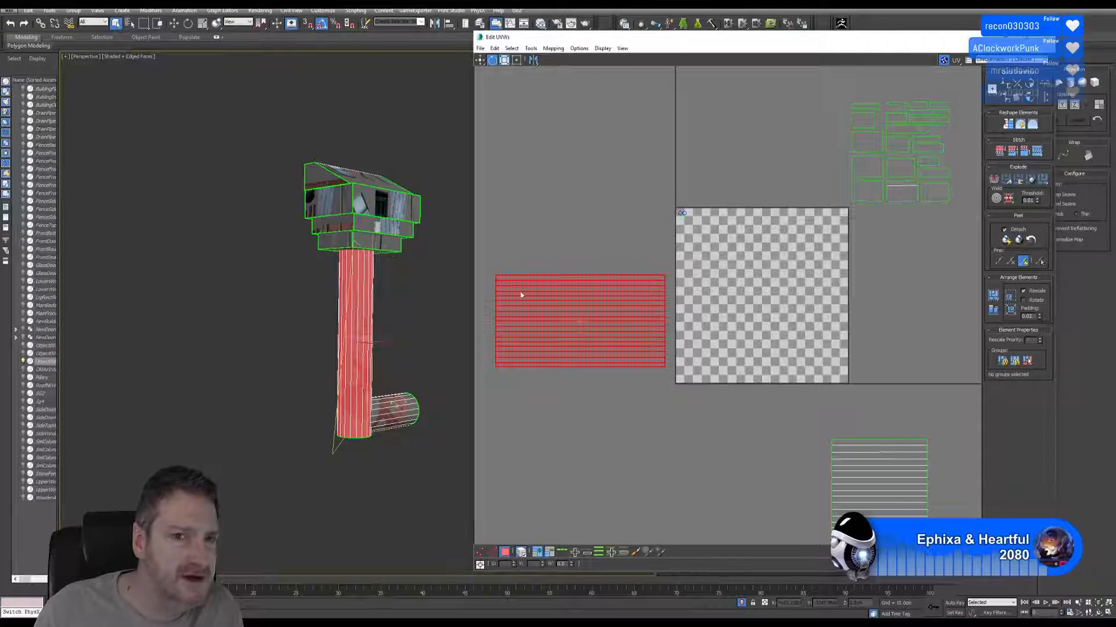
pyautogui.moveTo(510, 311); pyautogui.dragTo(590, 259)
pyautogui.moveTo(757, 391); pyautogui.dragTo(709, 298, button='middle')
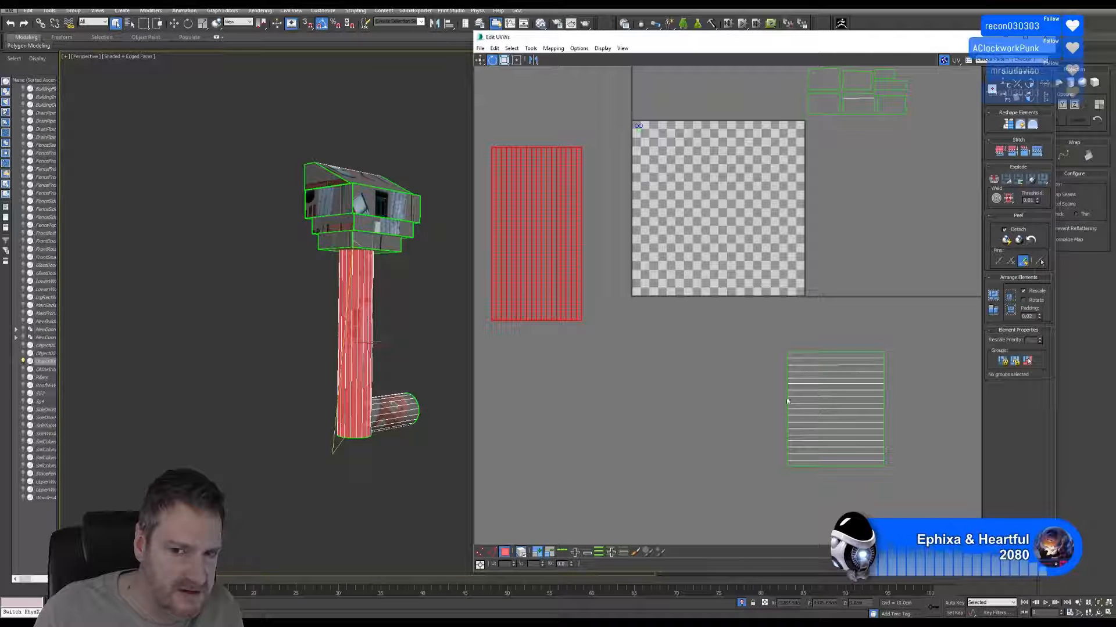
pyautogui.moveTo(619, 347); pyautogui.dragTo(660, 358, button='middle')
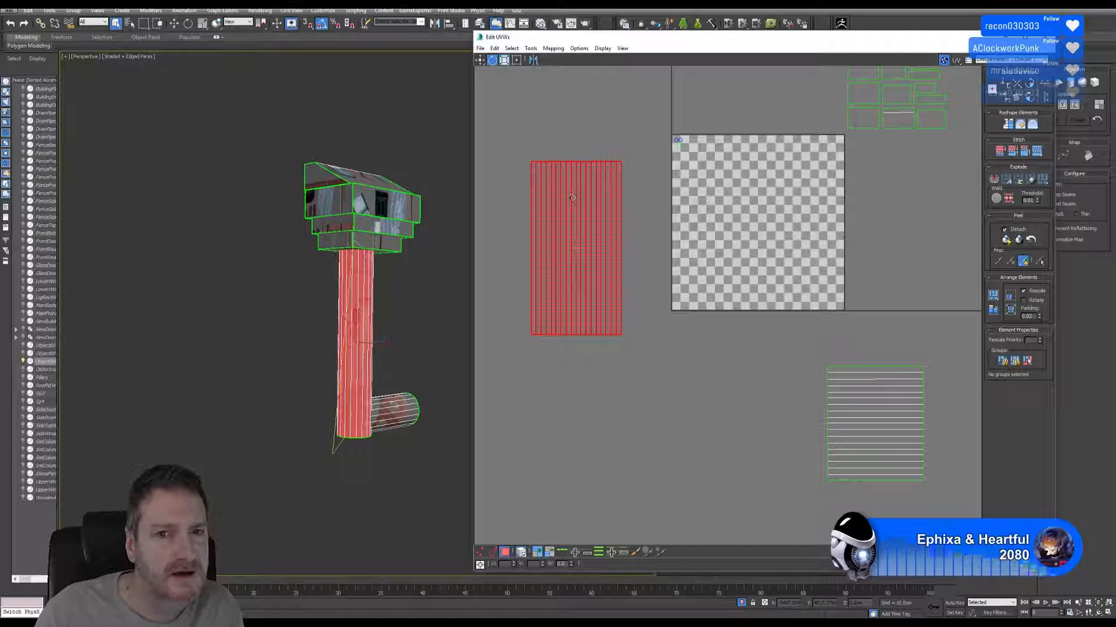
# Move the vertical pipe's side shell into the right half of the UV square and scale it down slightly to leave a margin.
pyautogui.click(479, 60)
pyautogui.moveTo(601, 219); pyautogui.dragTo(823, 194)
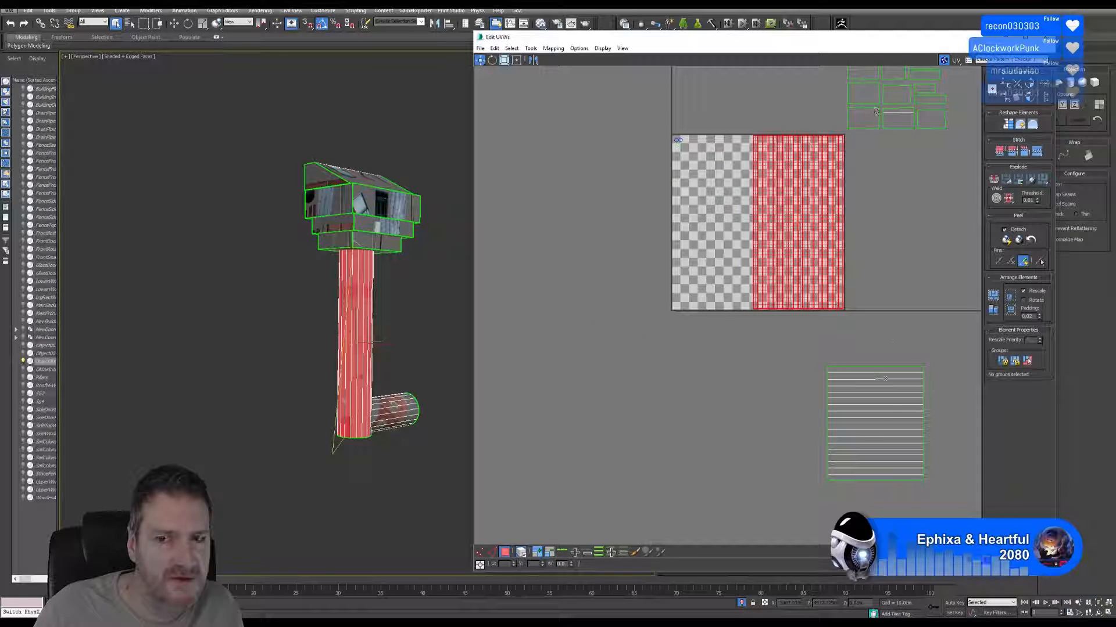
pyautogui.moveTo(804, 341); pyautogui.dragTo(790, 363, button='middle')
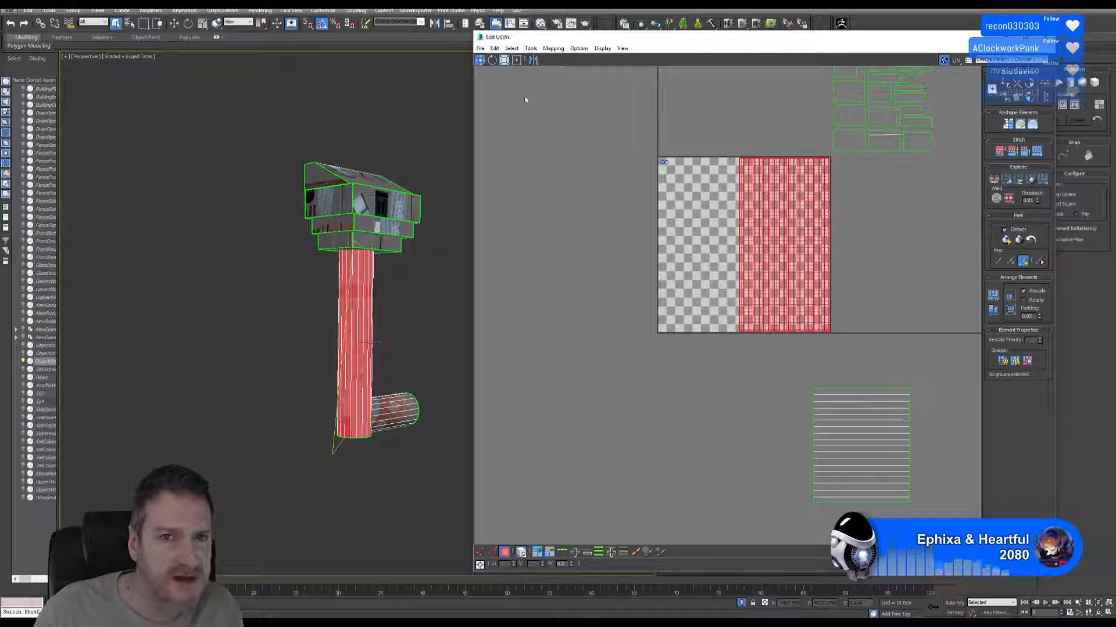
pyautogui.moveTo(772, 196); pyautogui.dragTo(769, 207)
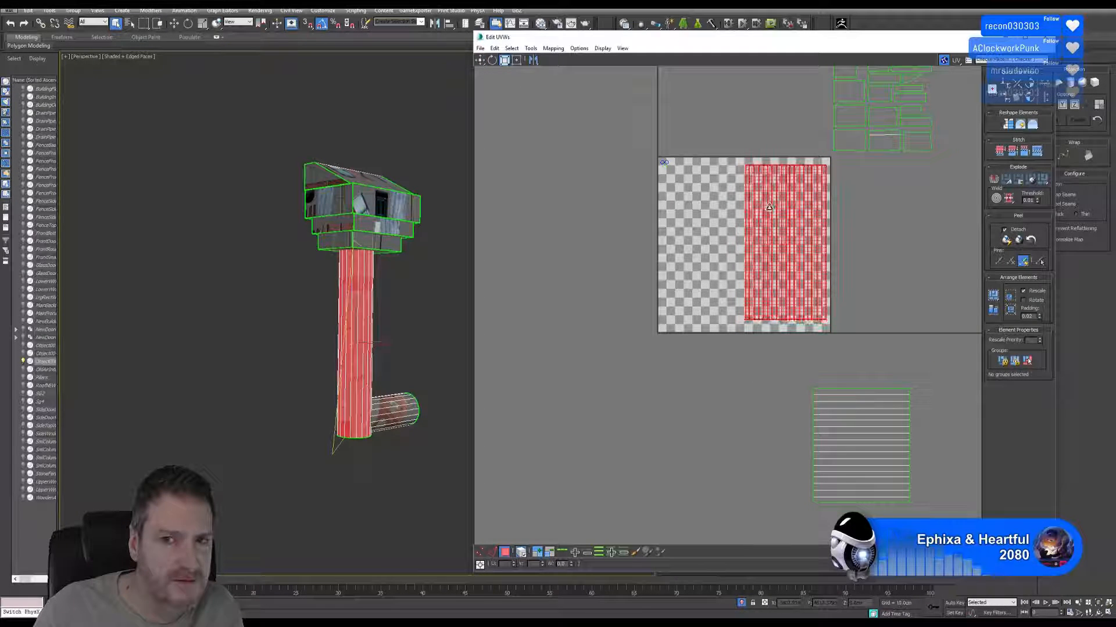
# Scale the stub's side shell down and place it in the lower-left part of the UV square.
pyautogui.click(480, 60)
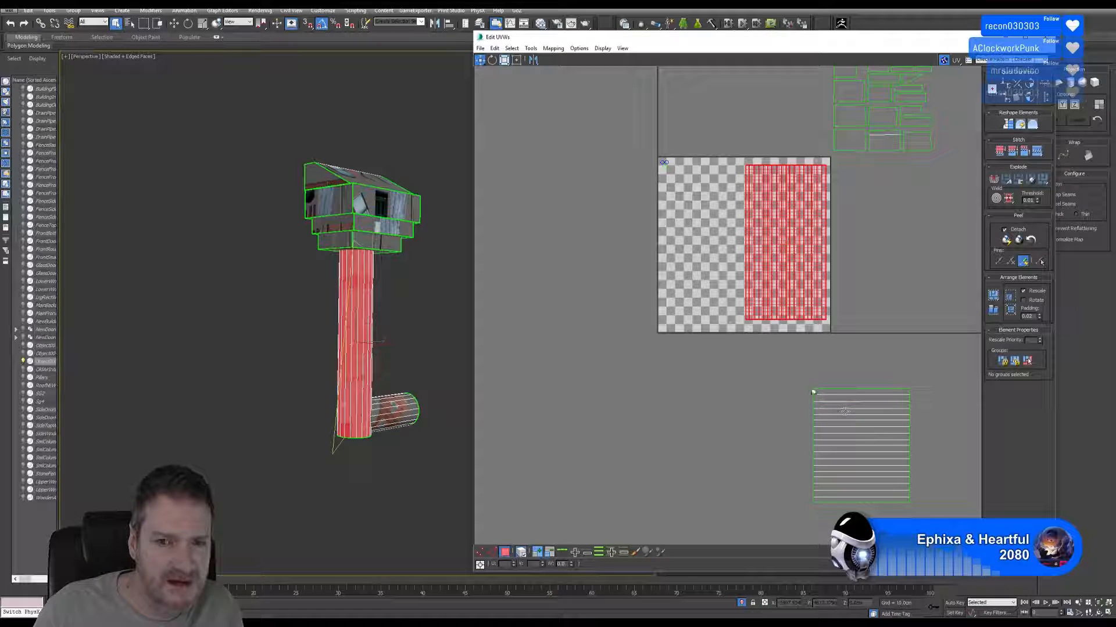
pyautogui.click(855, 456)
pyautogui.moveTo(856, 456); pyautogui.dragTo(661, 257)
pyautogui.click(504, 61)
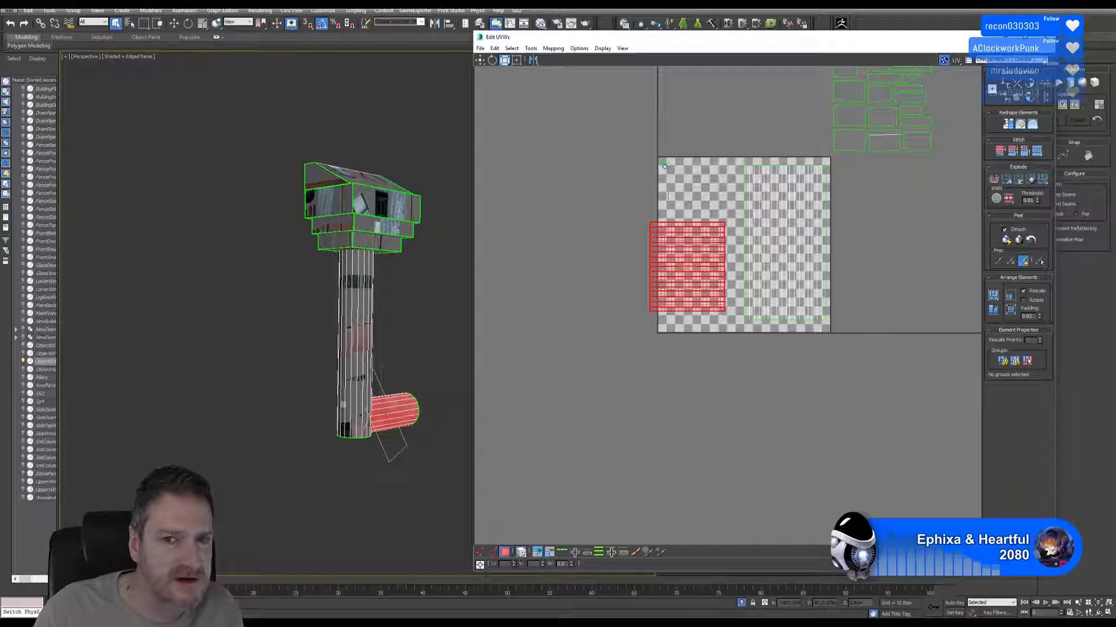
pyautogui.click(480, 60)
pyautogui.scroll(3, 743, 287)
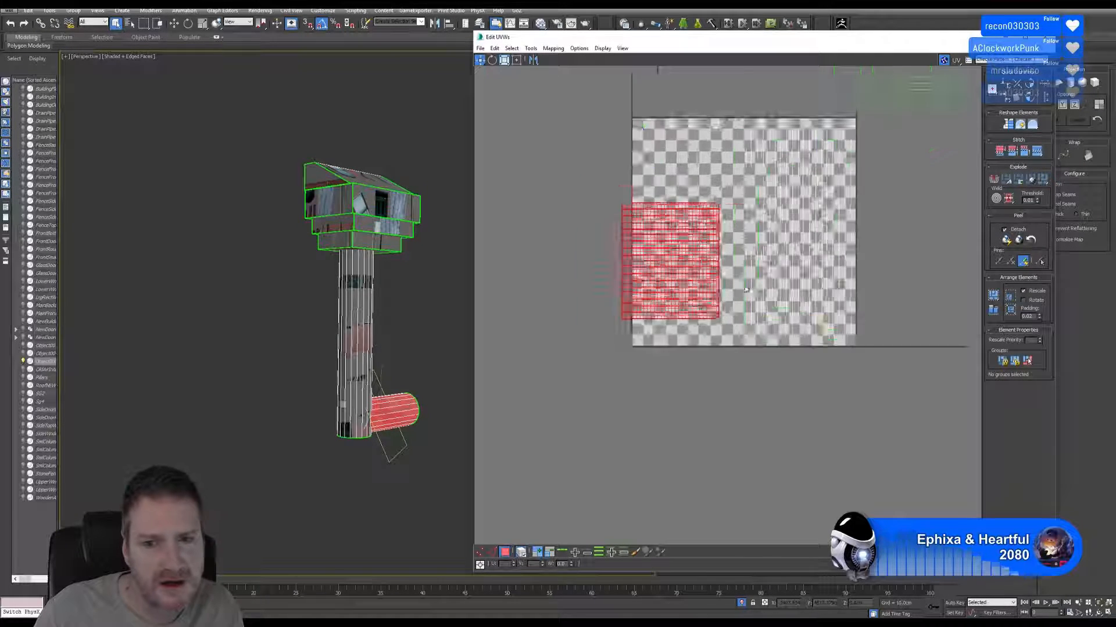
pyautogui.moveTo(702, 298); pyautogui.dragTo(721, 330)
pyautogui.moveTo(889, 148); pyautogui.dragTo(794, 358, button='middle')
pyautogui.scroll(-2, 794, 357)
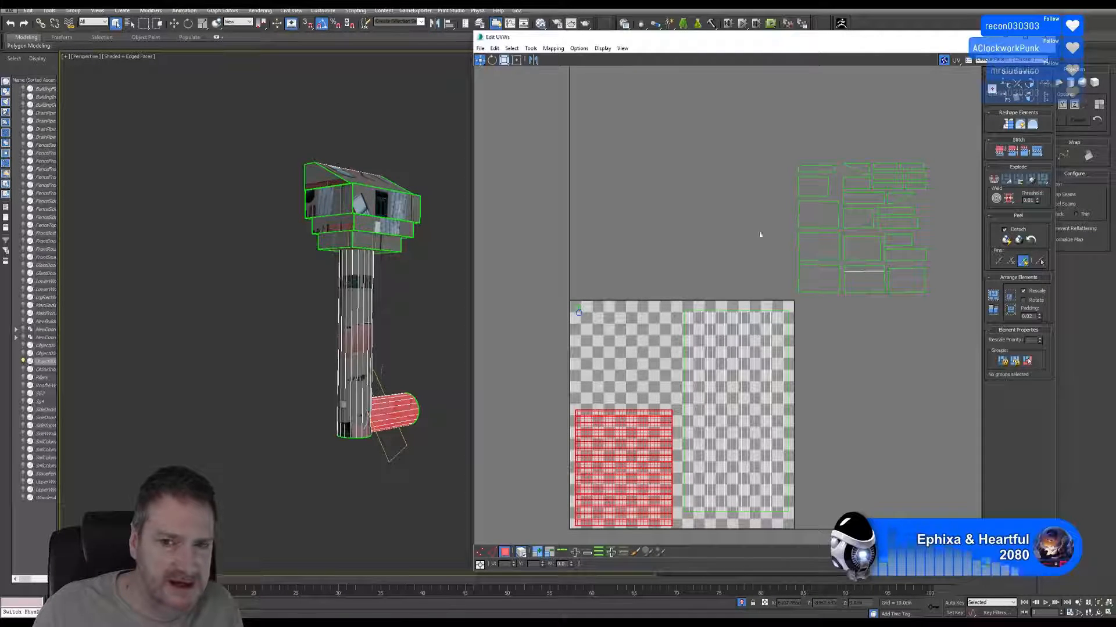
pyautogui.moveTo(762, 235); pyautogui.dragTo(742, 221, button='middle')
pyautogui.moveTo(761, 148); pyautogui.dragTo(921, 316)
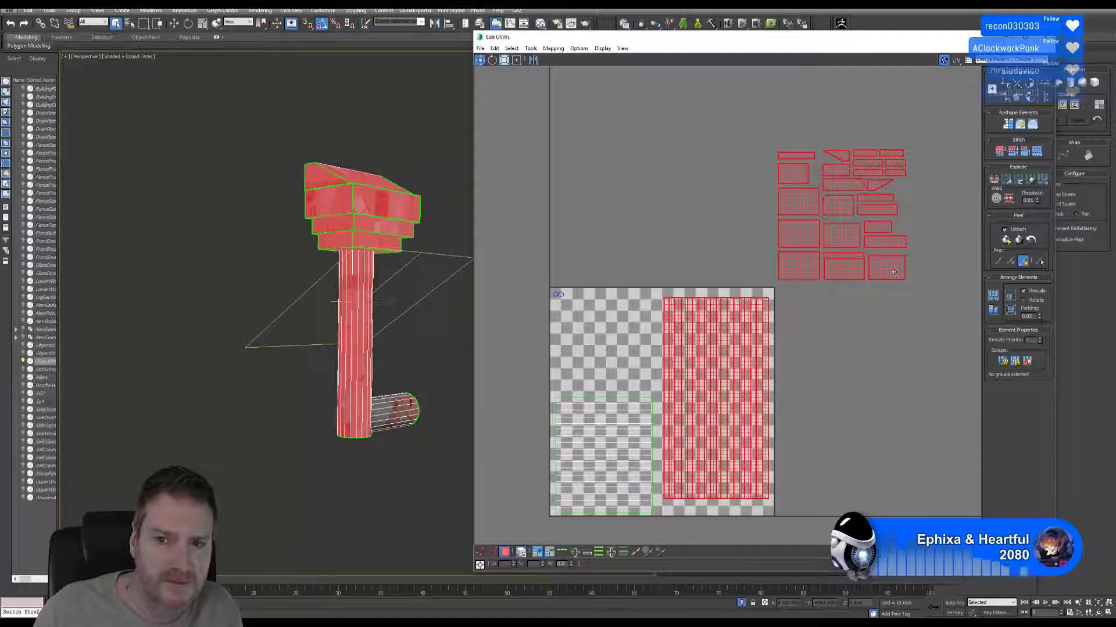
pyautogui.moveTo(892, 272); pyautogui.dragTo(705, 240)
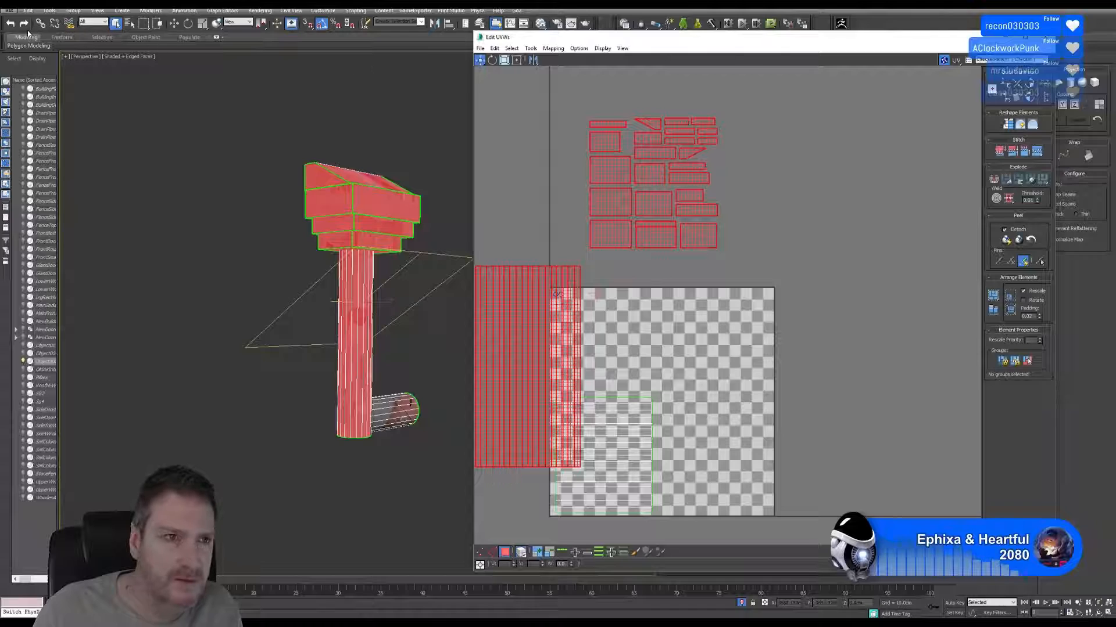
pyautogui.hotkey('ctrl', 'z')
pyautogui.click(733, 190)
# Select only the drainpipe head's shells, scale them down together and move them into the free upper-left part of the UV square.
pyautogui.moveTo(759, 134); pyautogui.dragTo(926, 285)
pyautogui.moveTo(674, 197); pyautogui.dragTo(729, 186, button='middle')
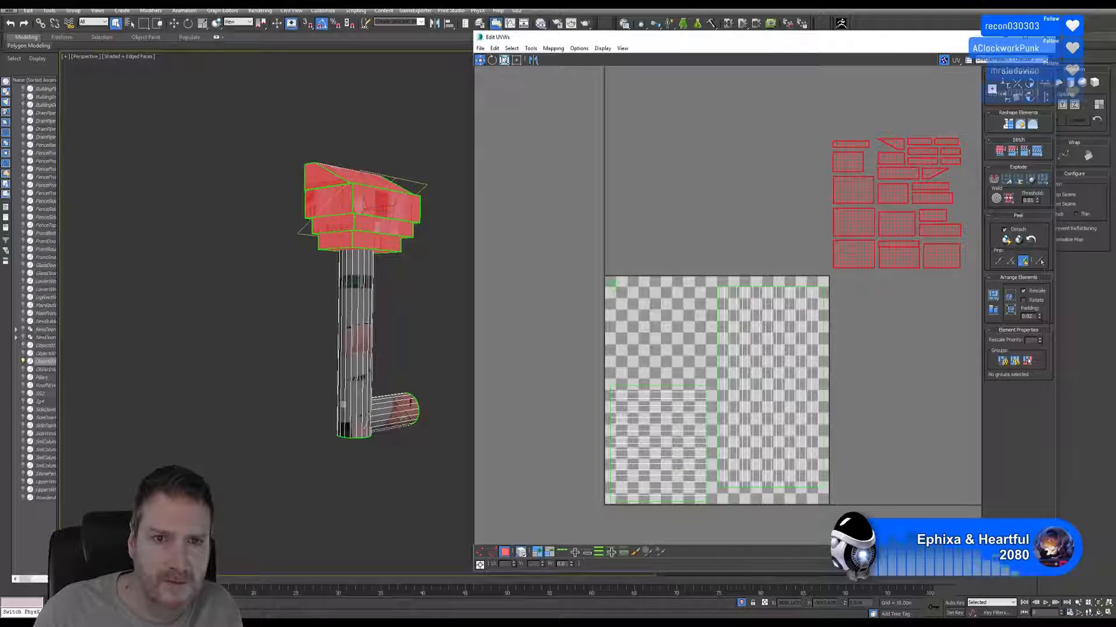
pyautogui.moveTo(855, 185); pyautogui.dragTo(787, 239)
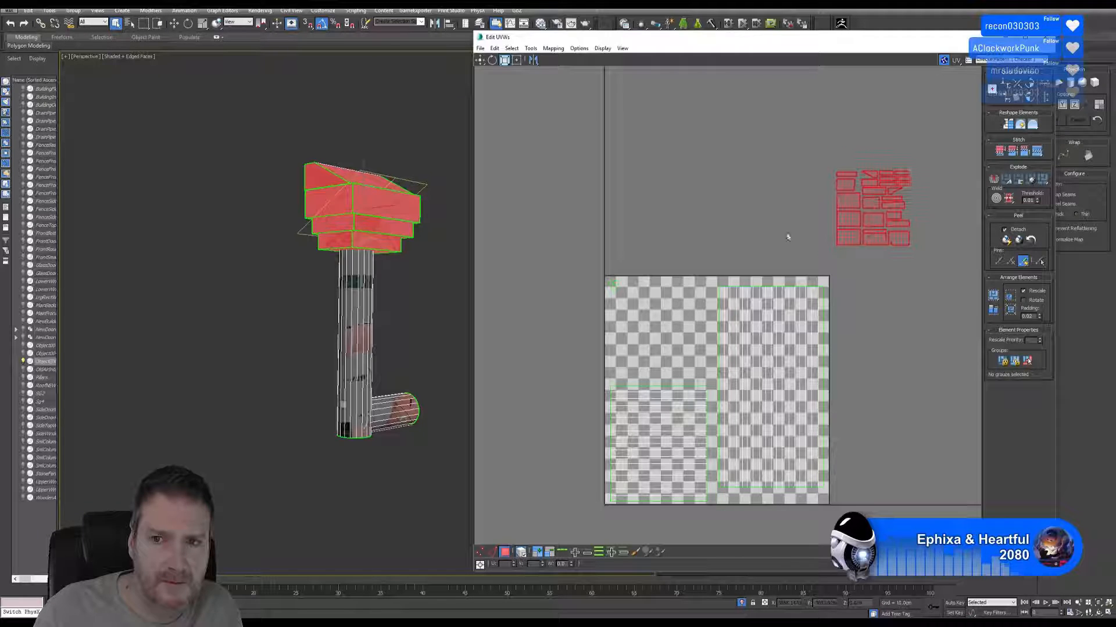
pyautogui.click(480, 61)
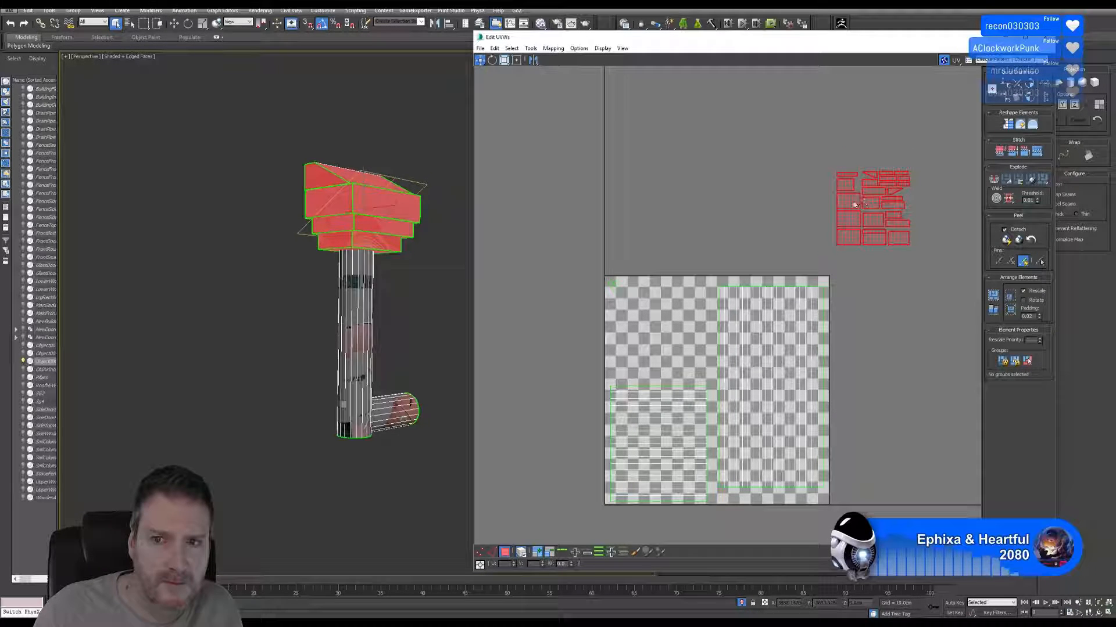
pyautogui.moveTo(854, 205); pyautogui.dragTo(620, 302)
# Enlarge the head's shells slightly and position them in the gap above the stub's shell, clear of the vertical pipe's shell.
pyautogui.scroll(2, 644, 326)
pyautogui.scroll(1, 644, 326)
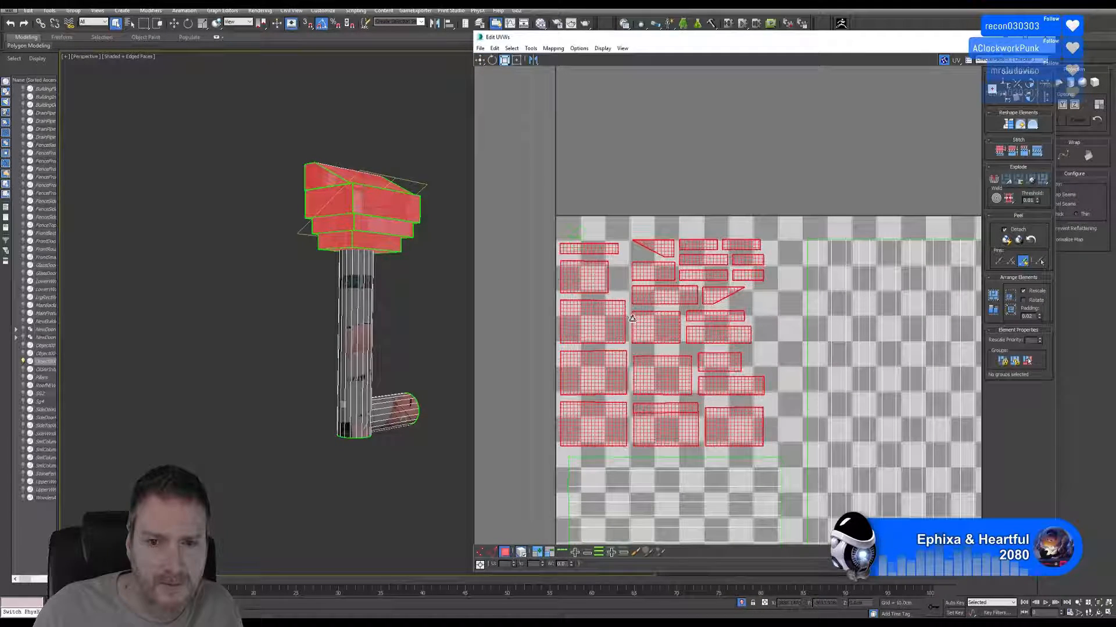
pyautogui.click(479, 60)
pyautogui.moveTo(682, 380); pyautogui.dragTo(708, 382)
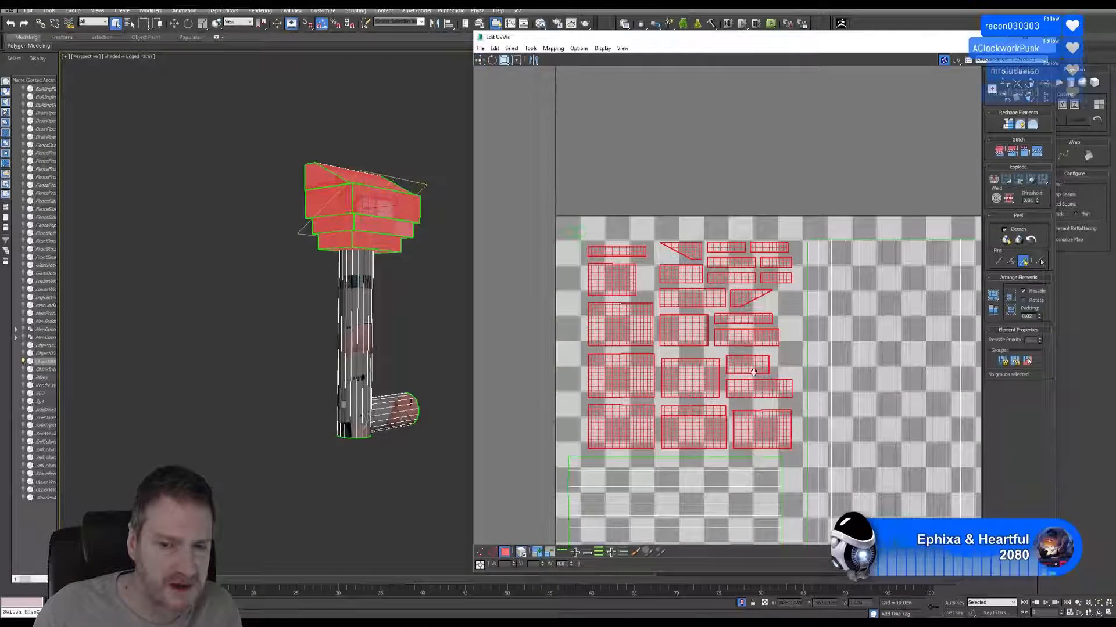
pyautogui.moveTo(753, 373); pyautogui.dragTo(708, 271, button='middle')
pyautogui.scroll(-2, 707, 270)
pyautogui.moveTo(730, 321); pyautogui.dragTo(722, 297, button='middle')
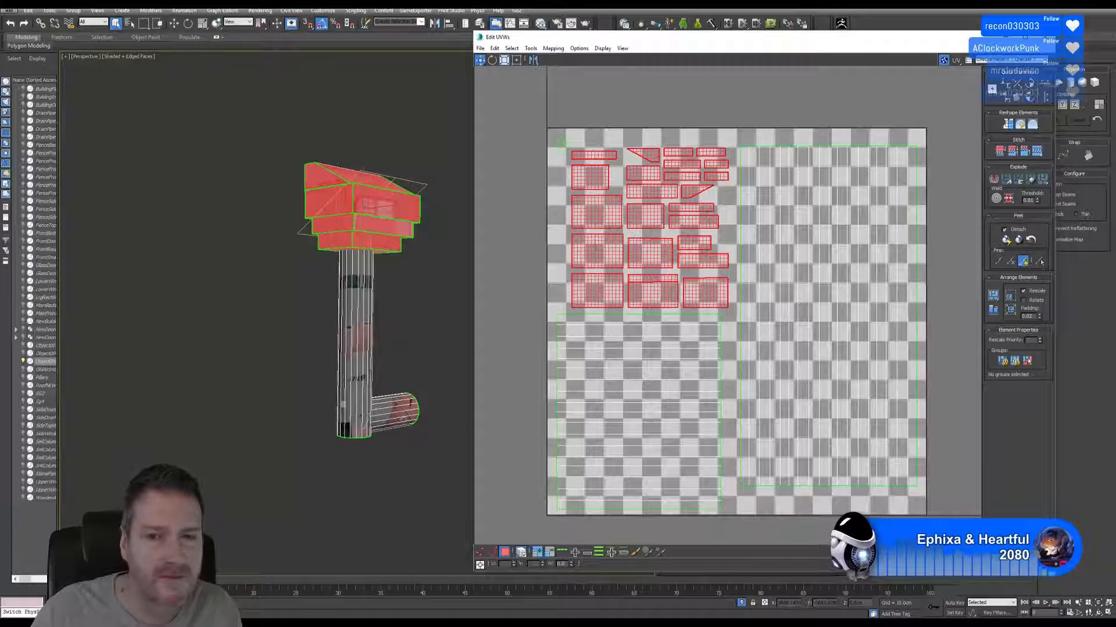
pyautogui.scroll(-2, 733, 276)
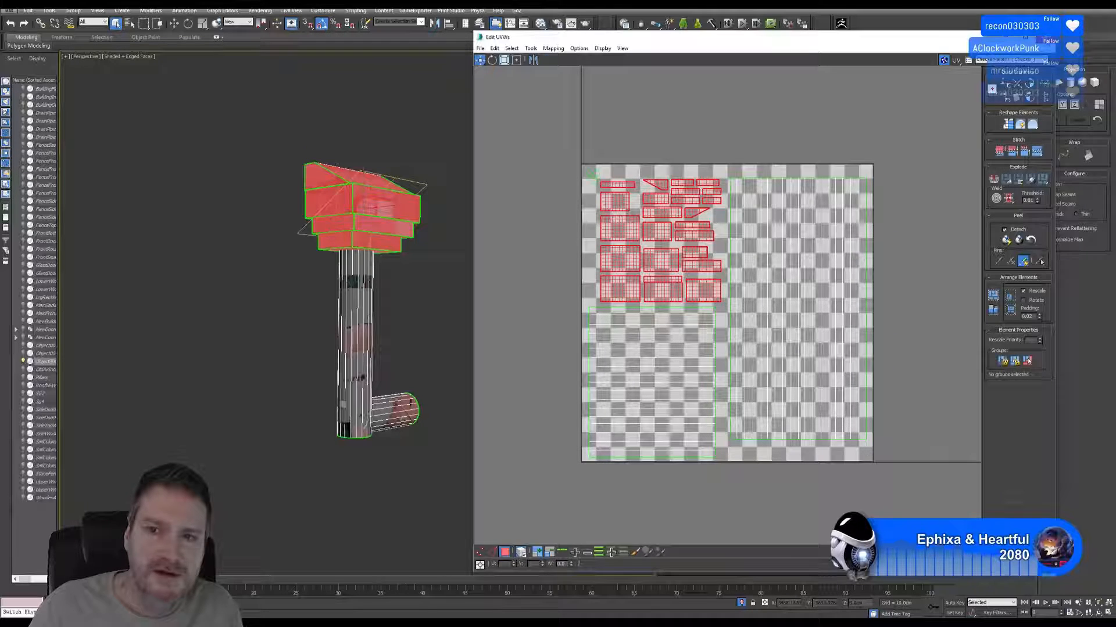
# Close the UV editor, leave polygon selection and reselect the whole drainpipe object.
pyautogui.click(1040, 37)
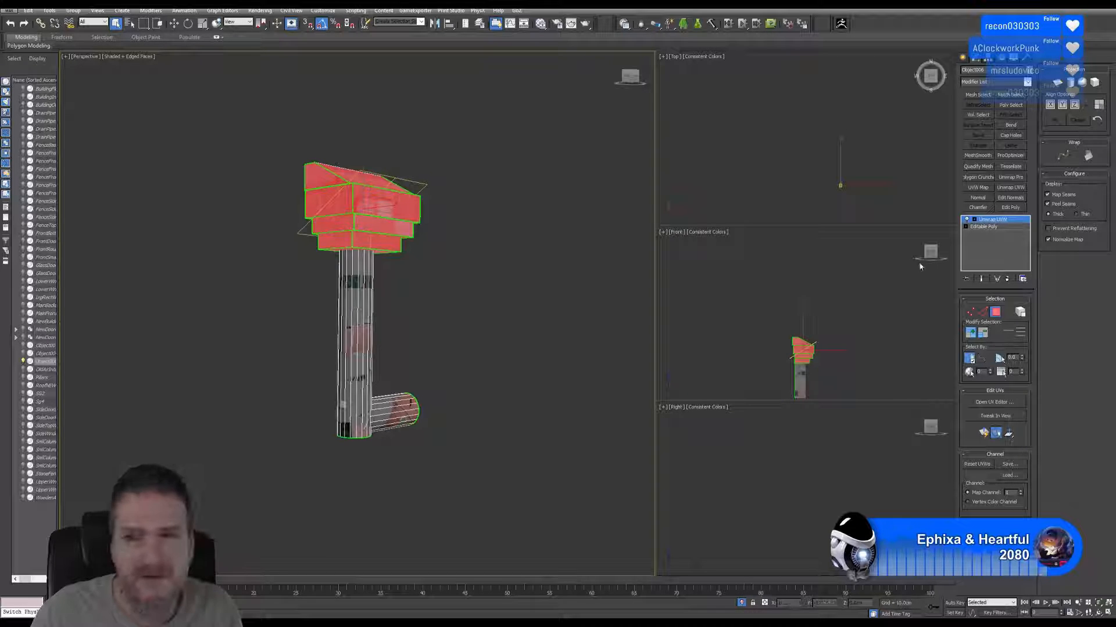
pyautogui.click(995, 313)
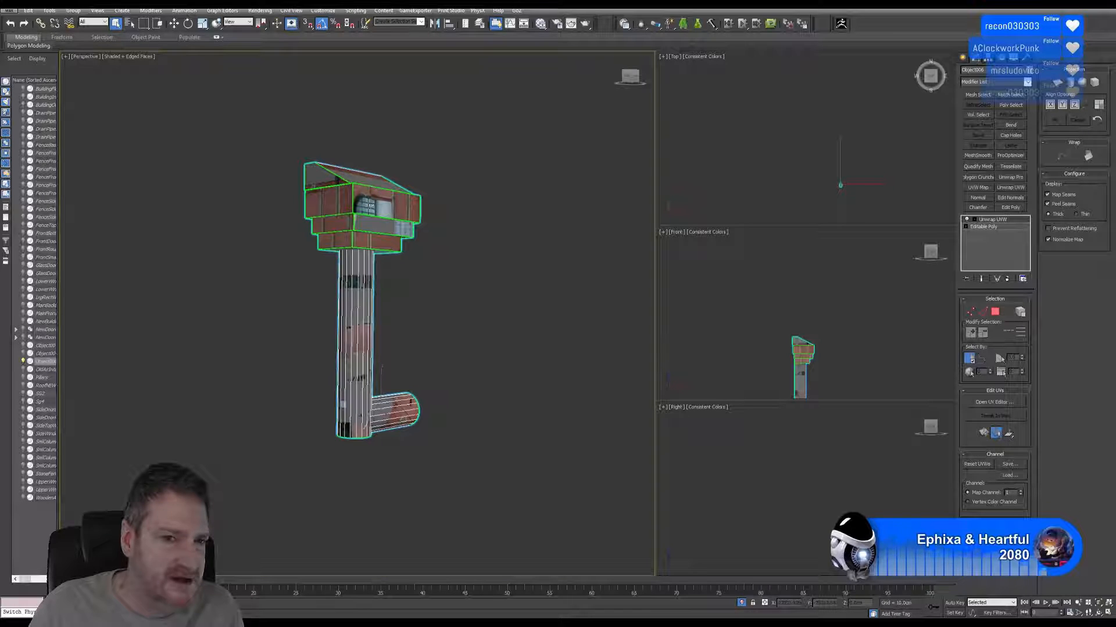
pyautogui.click(427, 292)
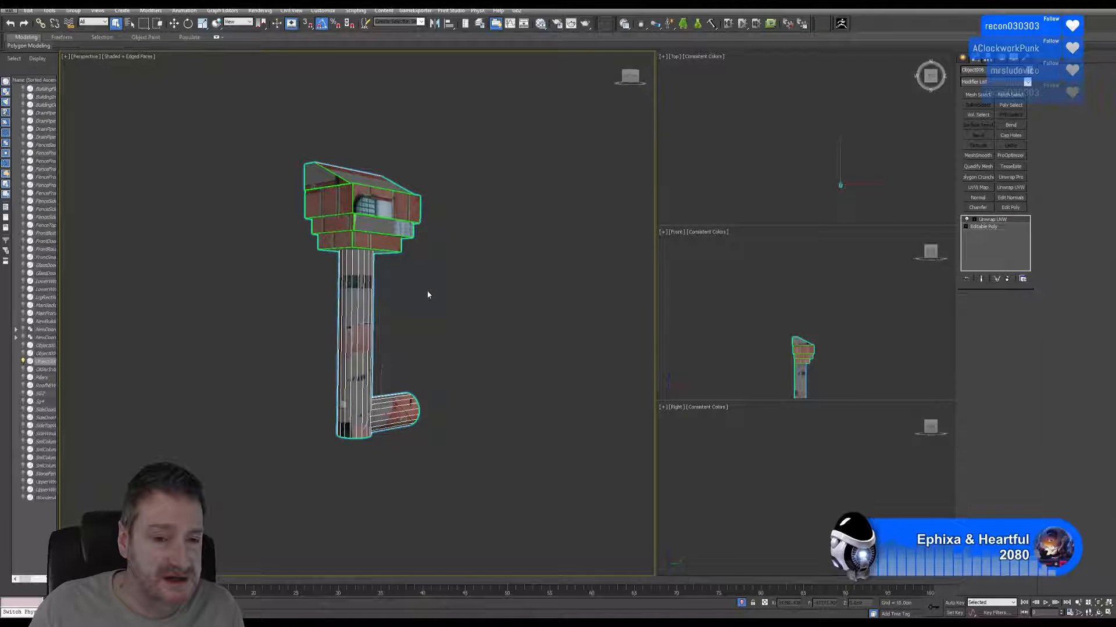
pyautogui.click(349, 305)
# Centre the drainpipe's pivot to the object.
pyautogui.click(989, 59)
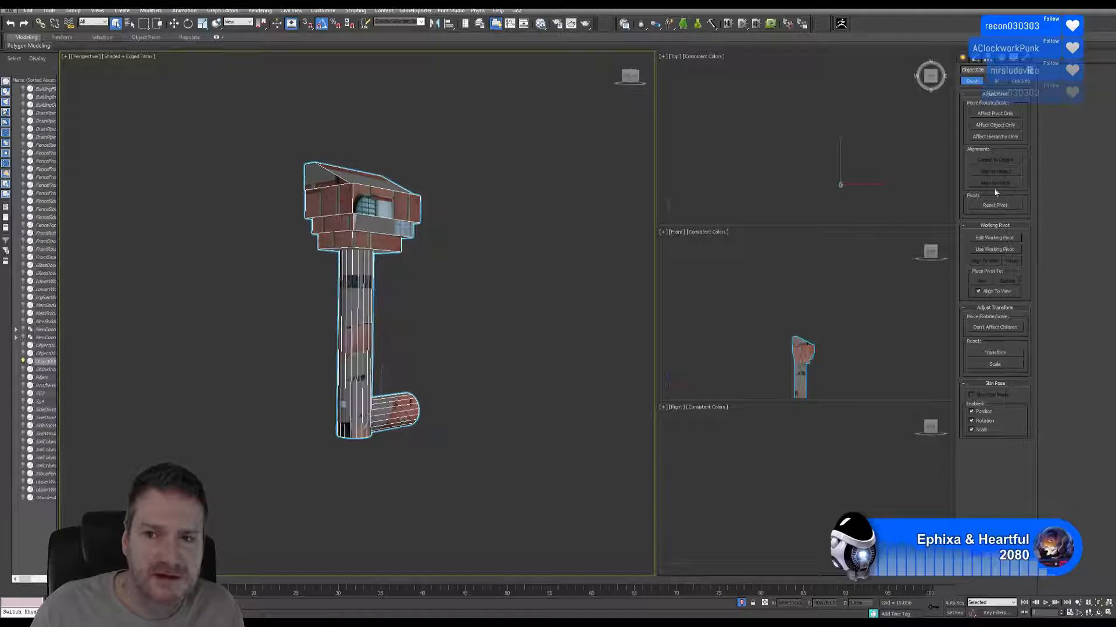
pyautogui.click(997, 114)
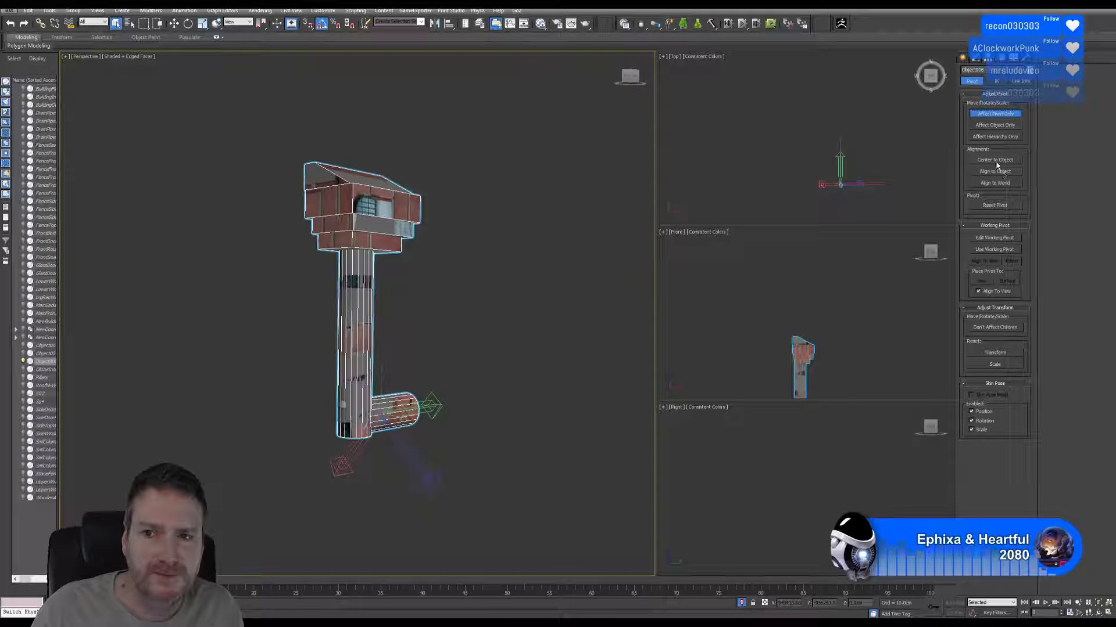
pyautogui.click(998, 161)
pyautogui.click(1004, 114)
# Apply Reset XForm to the drainpipe and collapse its modifier stack into an Editable Poly.
pyautogui.click(1025, 59)
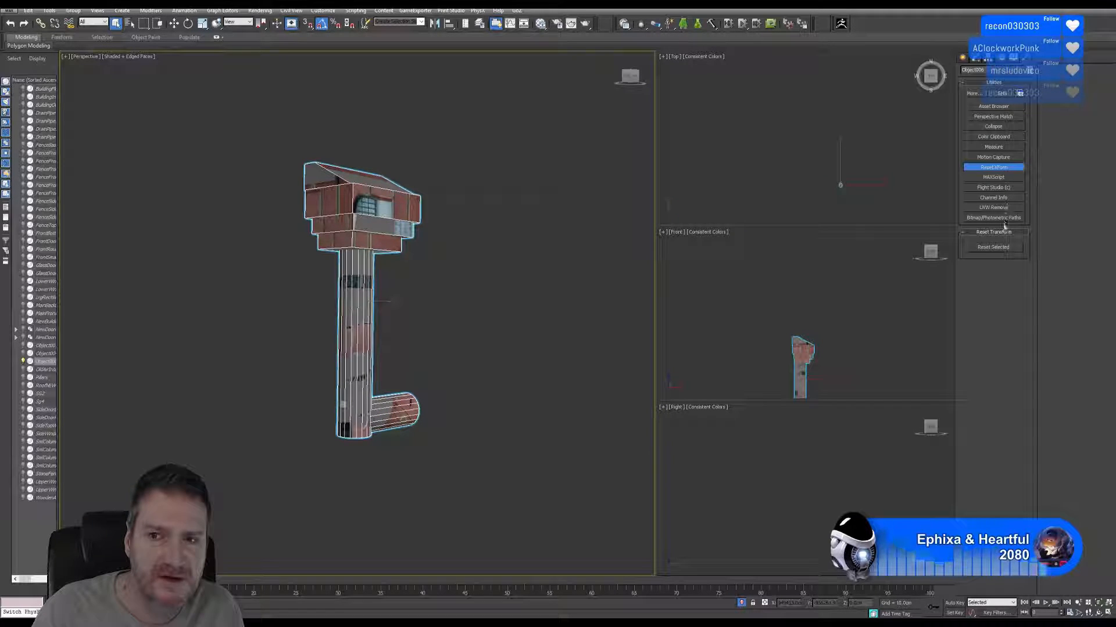
pyautogui.click(981, 62)
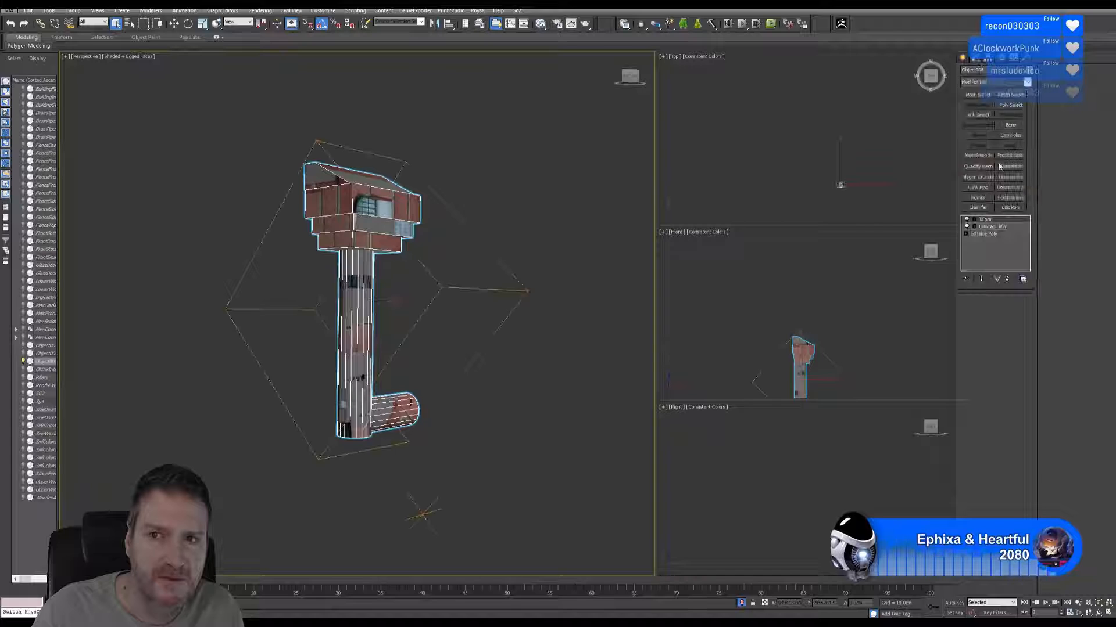
pyautogui.rightClick(983, 219)
pyautogui.click(1010, 298)
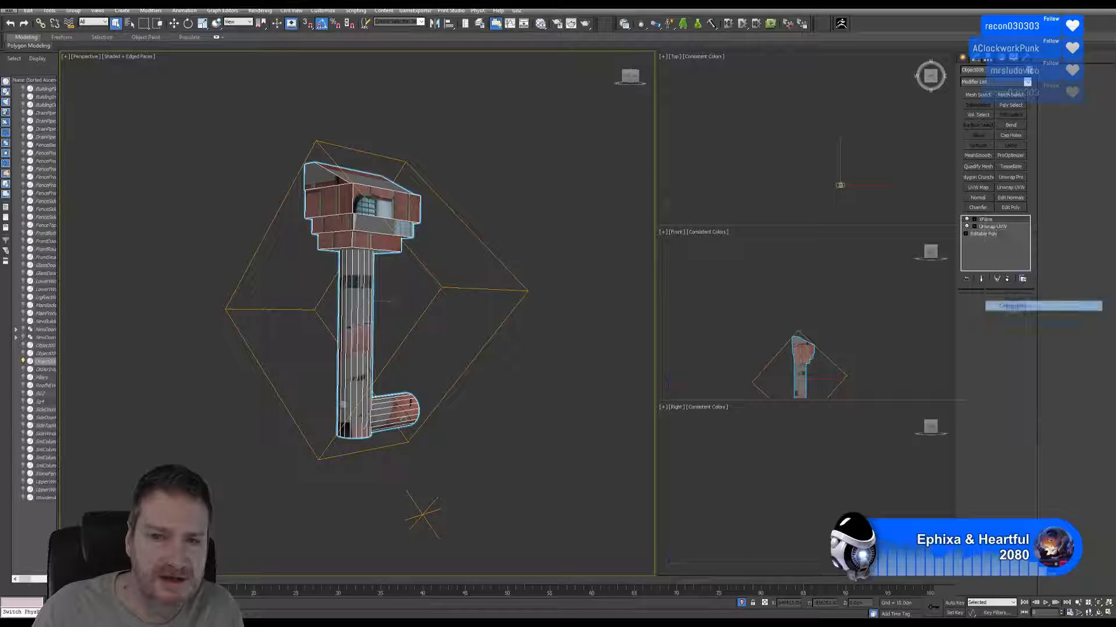
pyautogui.click(599, 339)
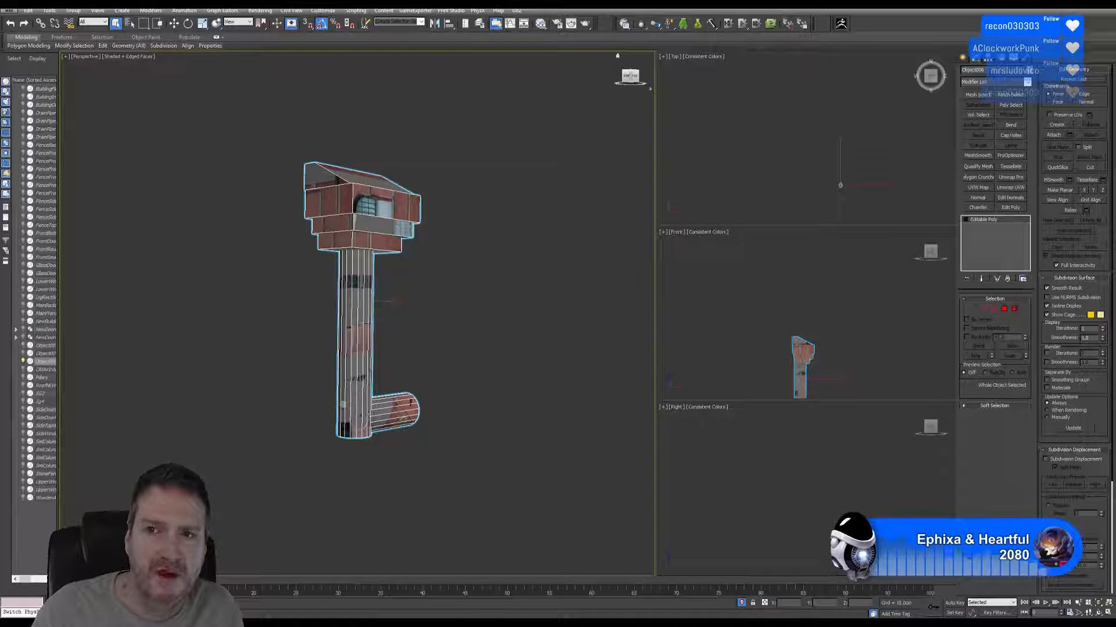
# Give the drainpipe object a descriptive name beginning with DrainPipe.
pyautogui.doubleClick(967, 70)
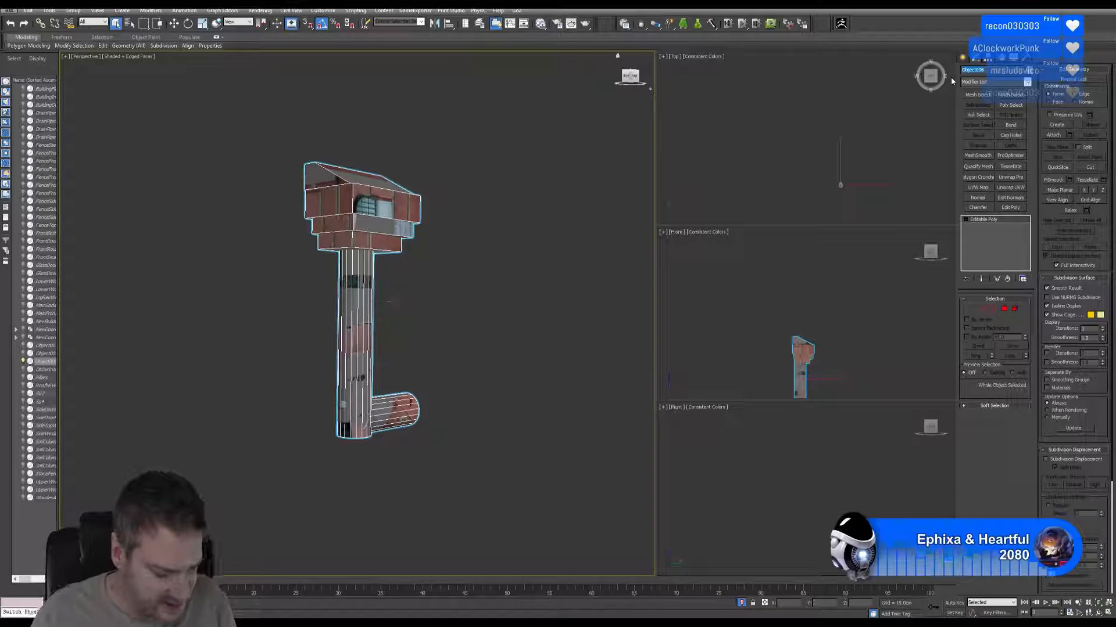
pyautogui.write('DrainPipeCo')
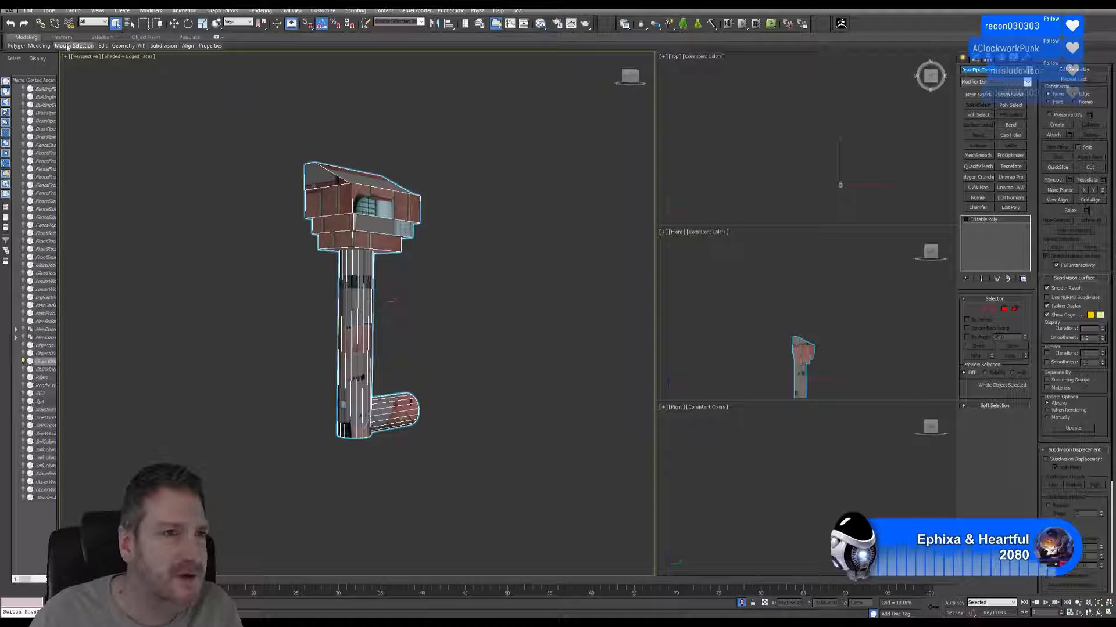
# Export the selected drainpipe as an FBX file named DrainPipeCorner in the Drain Pipes folder.
pyautogui.click(14, 9)
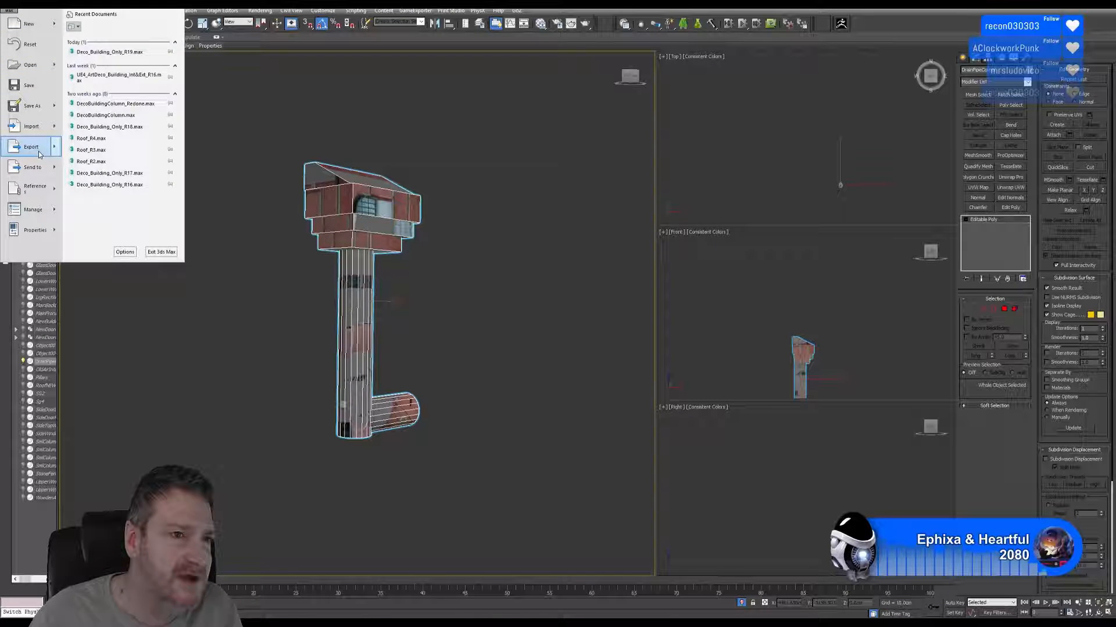
pyautogui.moveTo(35, 147)
pyautogui.click(144, 82)
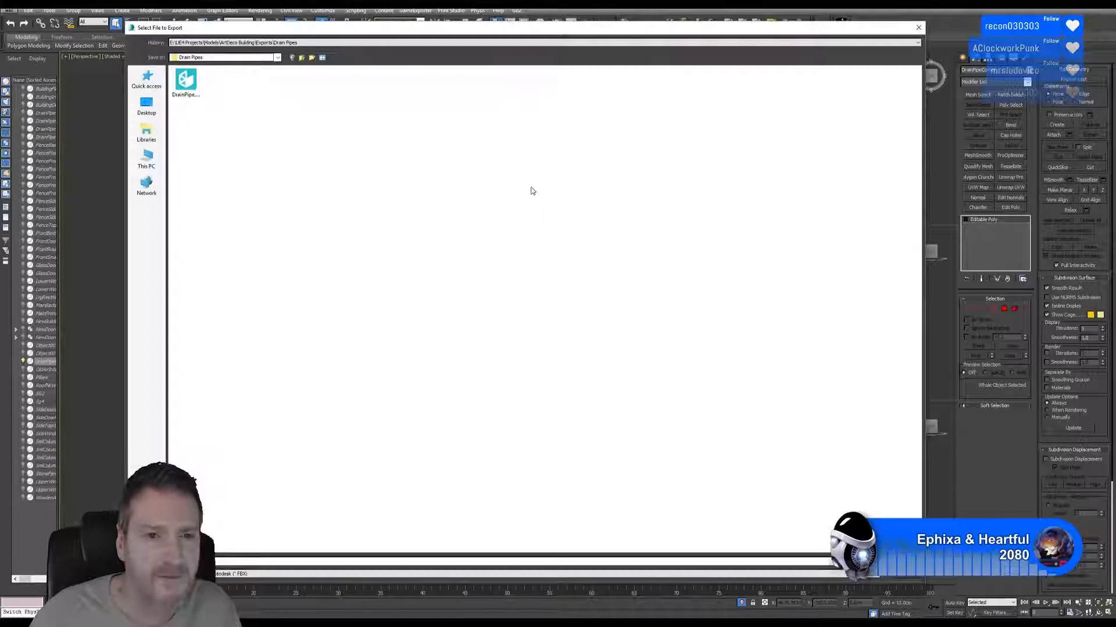
pyautogui.write('DrainPipeCorner')
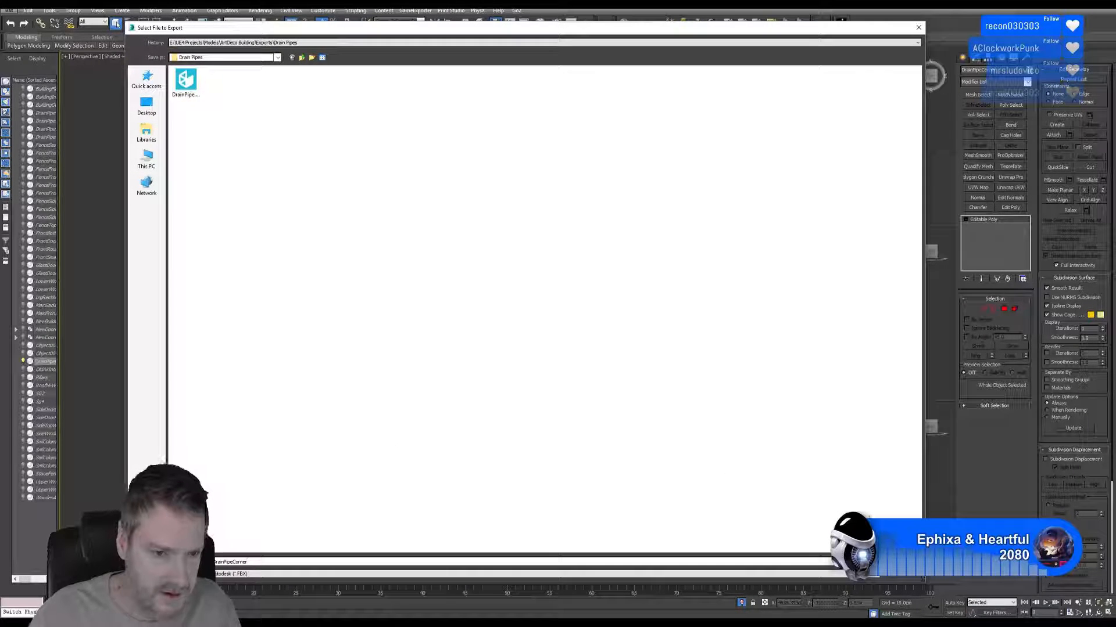
pyautogui.press('Return')
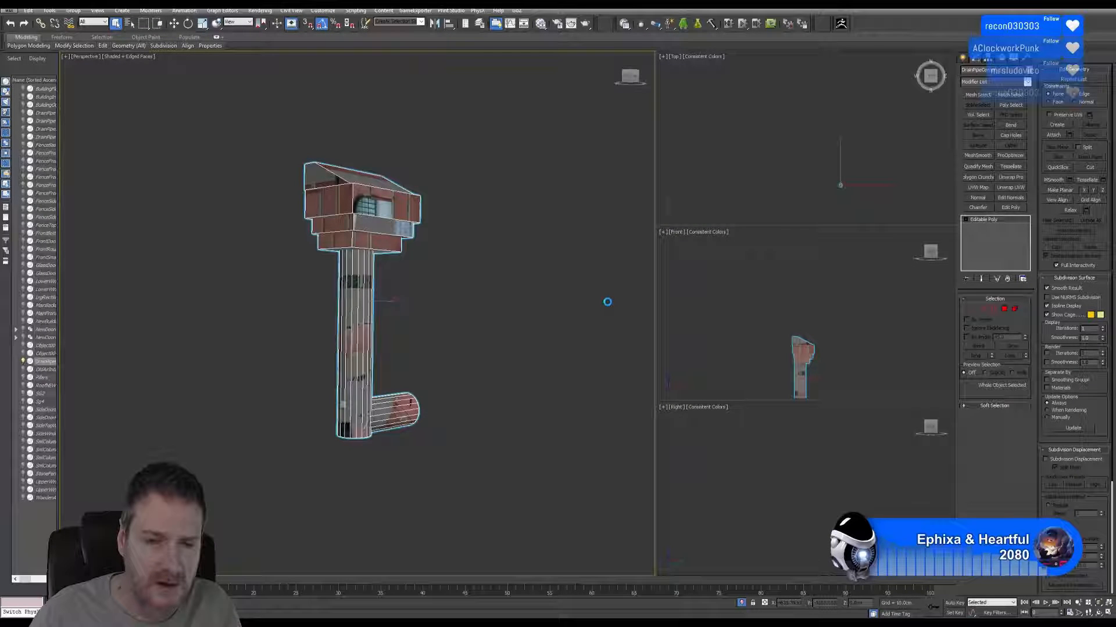
pyautogui.click(622, 428)
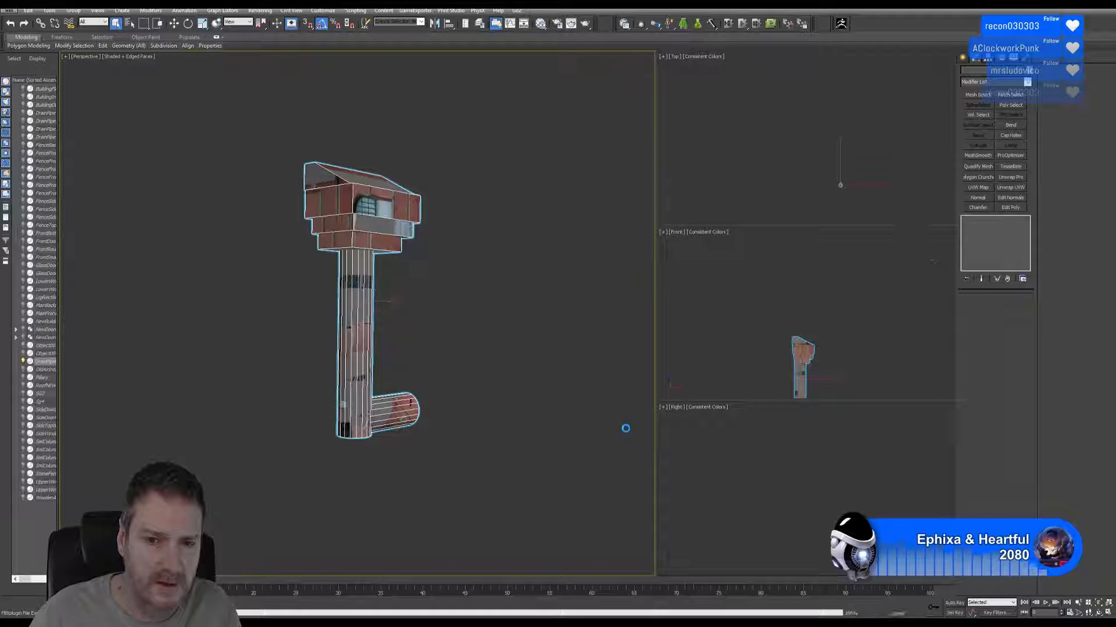
# Switch to Substance Painter and save the open drainpipe project in the Exports\Drain Pipes folder.
pyautogui.click(1046, 5)
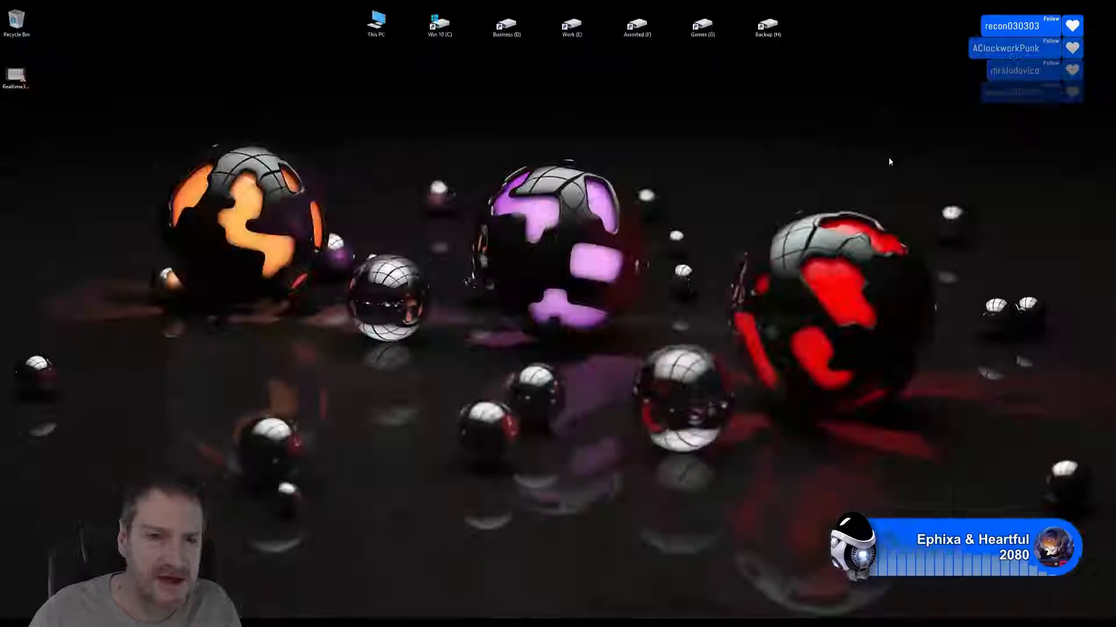
pyautogui.click(375, 623)
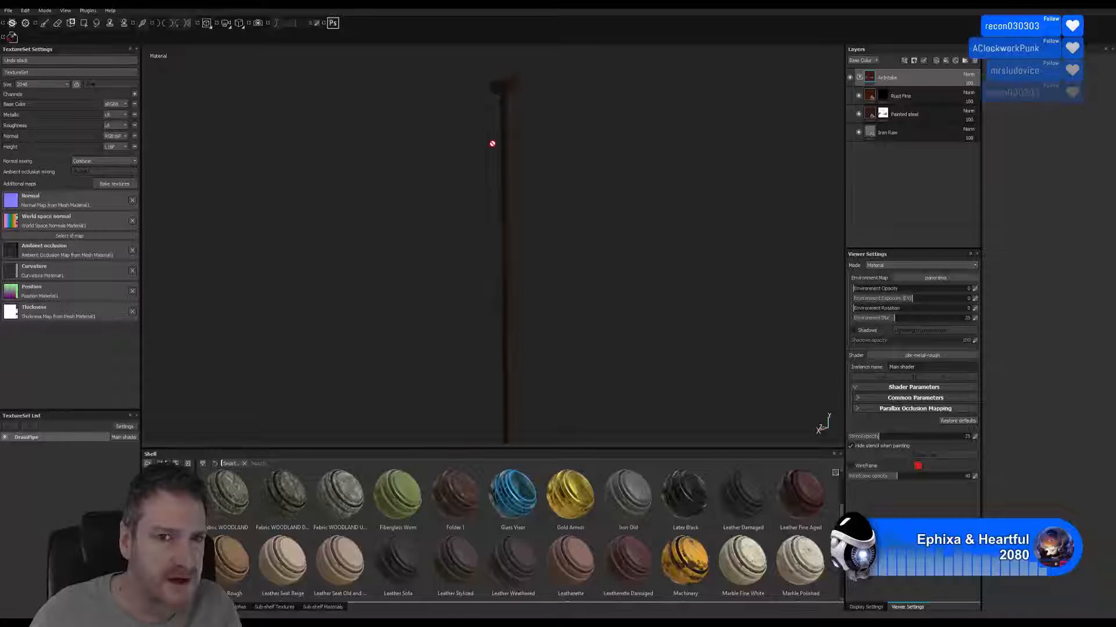
pyautogui.click(8, 10)
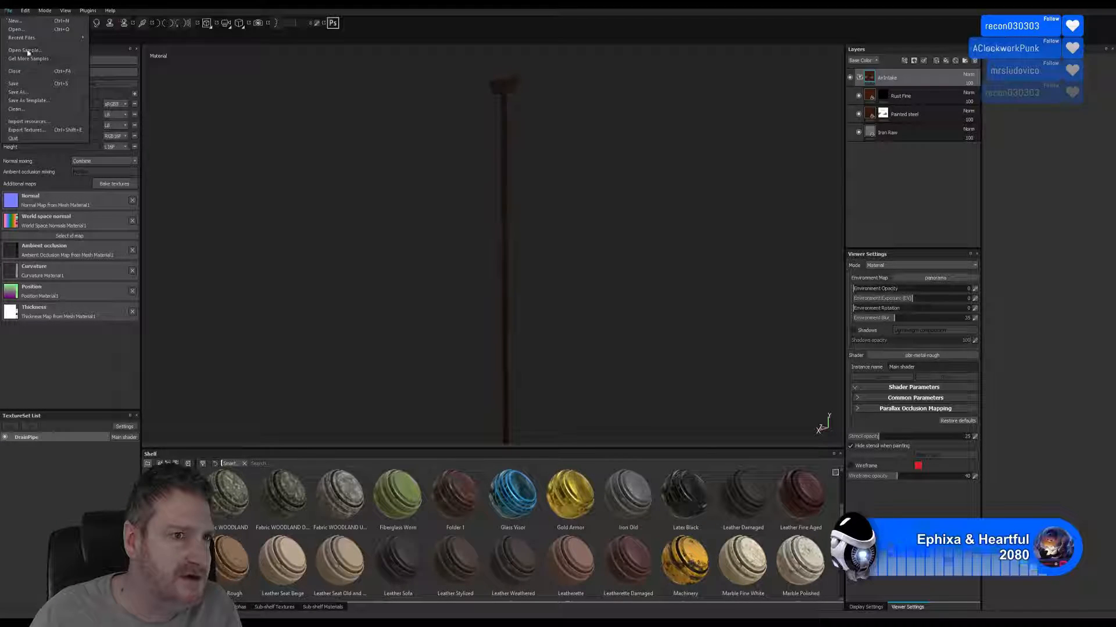
pyautogui.click(19, 88)
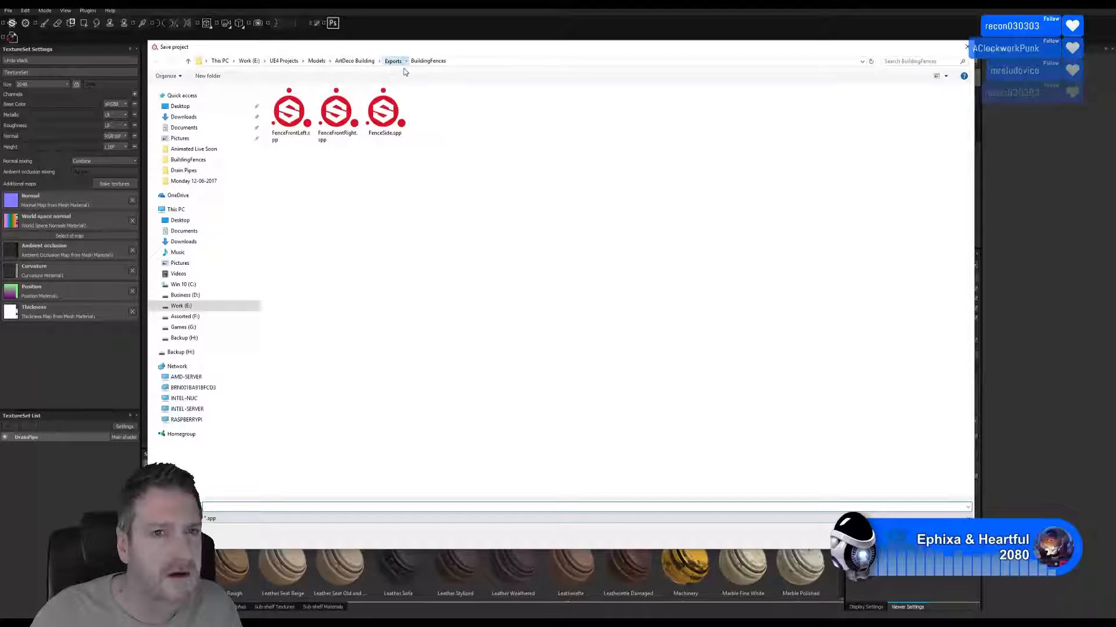
pyautogui.click(392, 61)
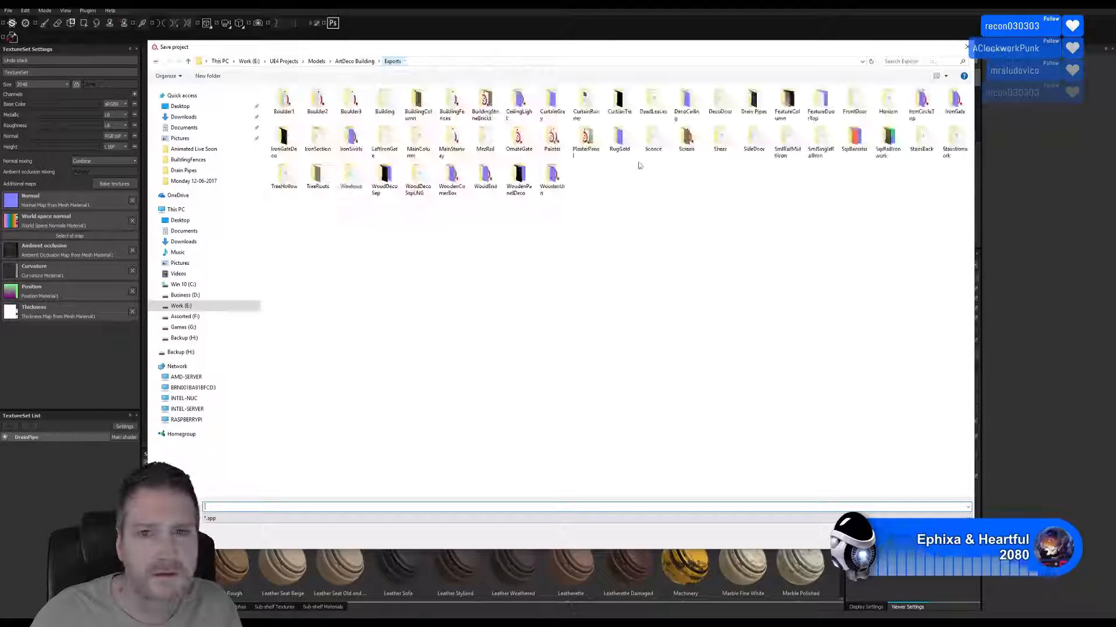
pyautogui.doubleClick(754, 102)
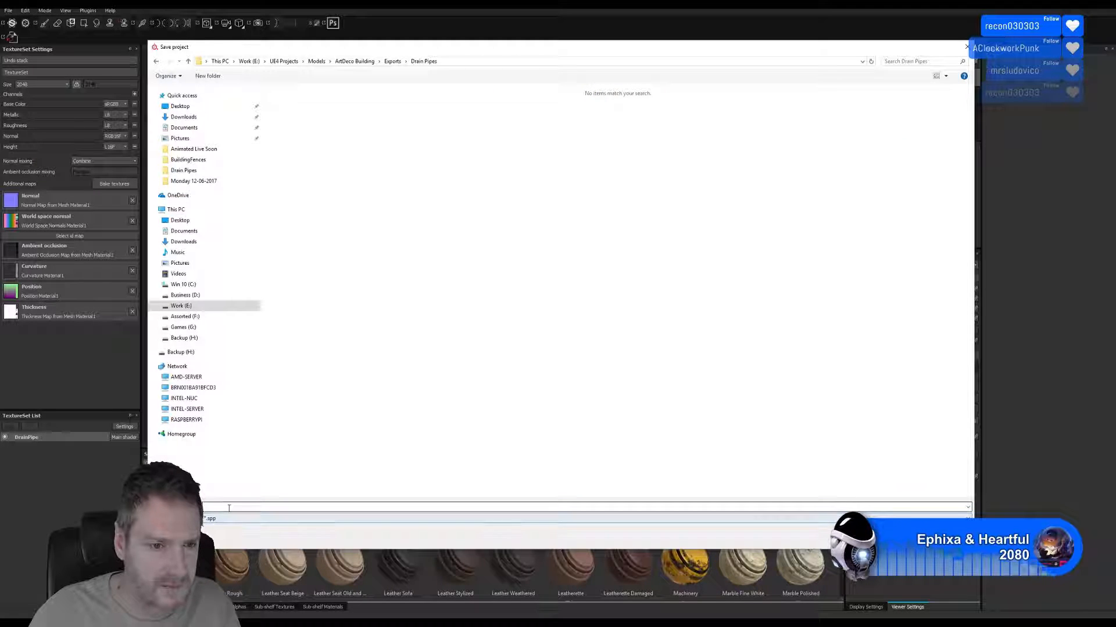
pyautogui.write('DrainPip')
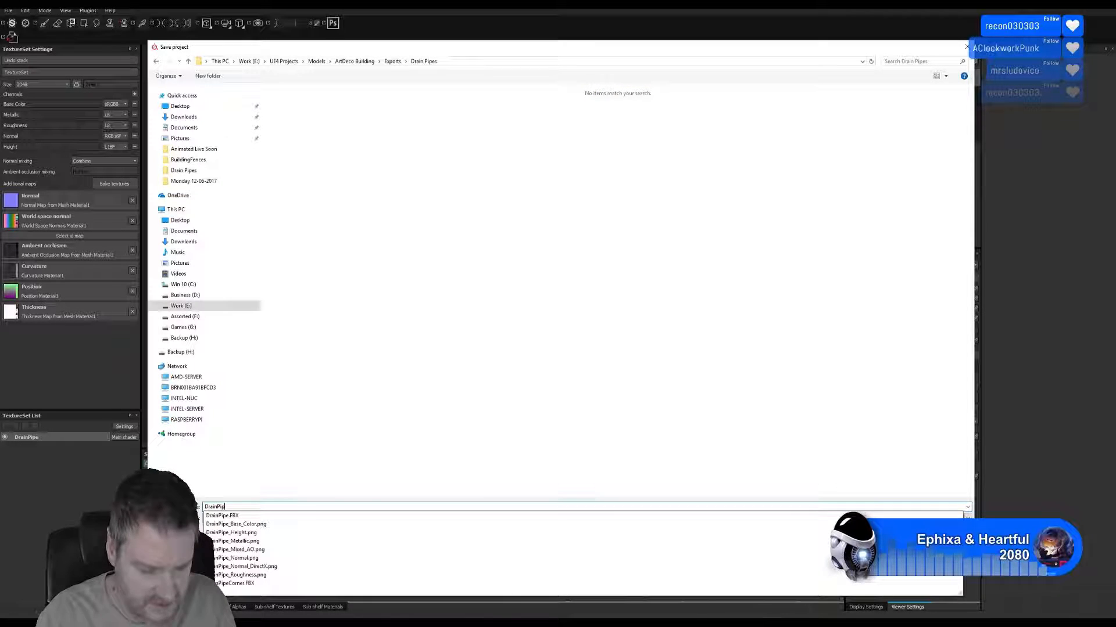
pyautogui.press('Return')
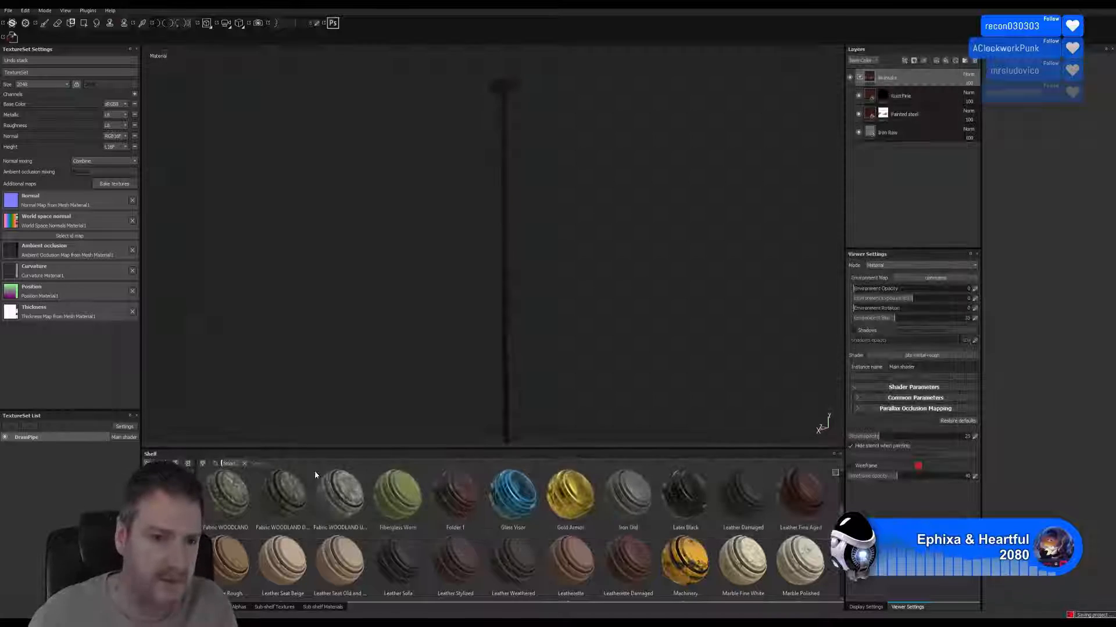
# Create a new project using DrainPipeCorner.FBX from the Drain Pipes folder as its mesh.
pyautogui.click(8, 10)
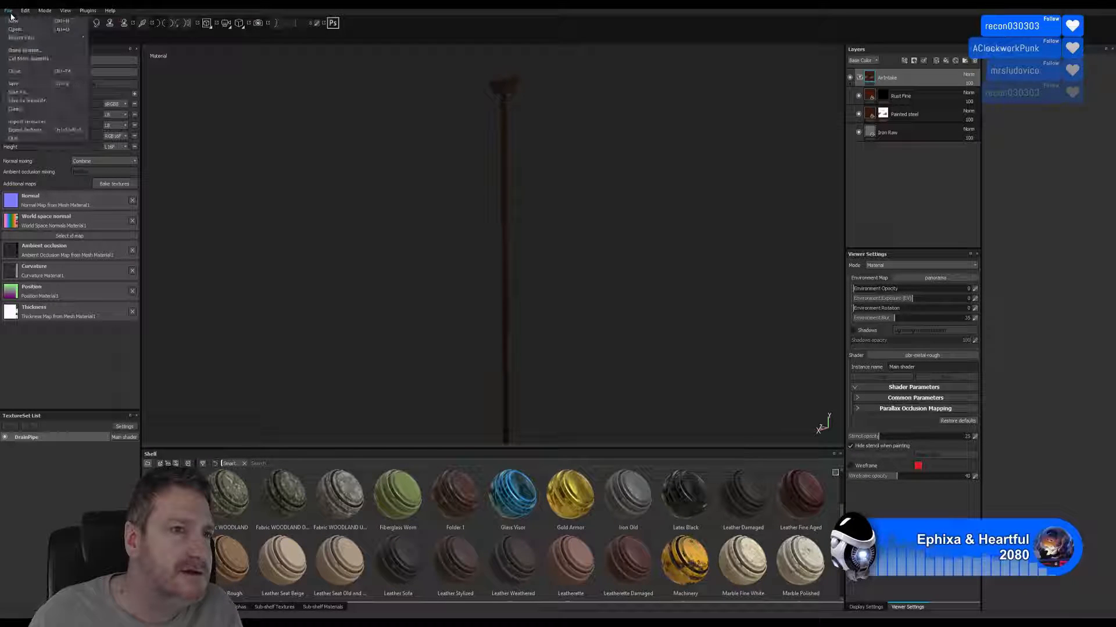
pyautogui.click(17, 19)
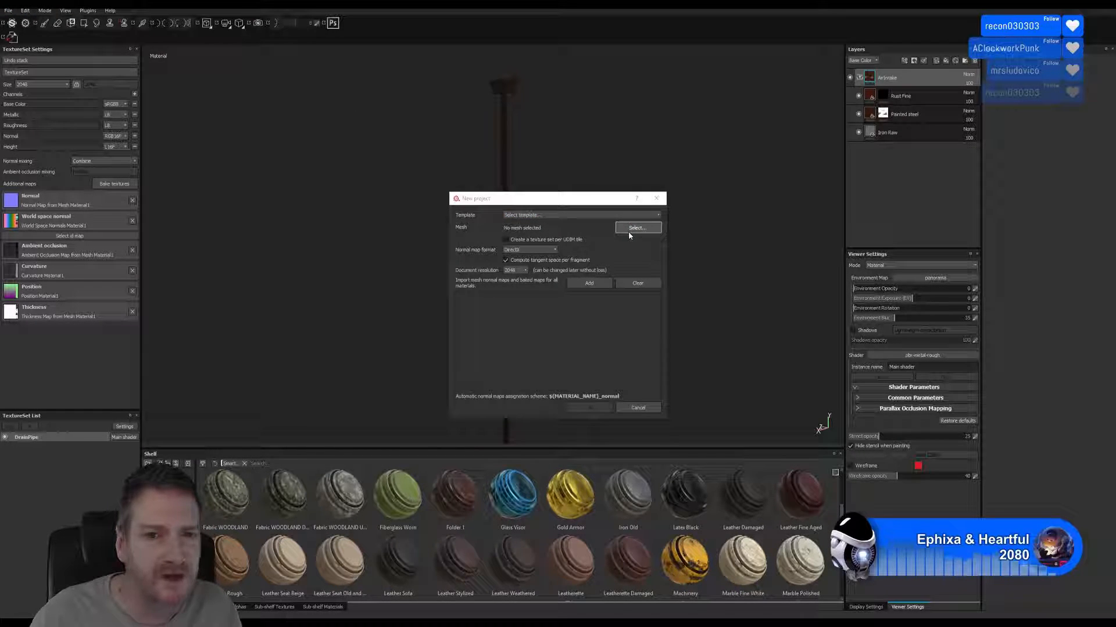
pyautogui.click(633, 228)
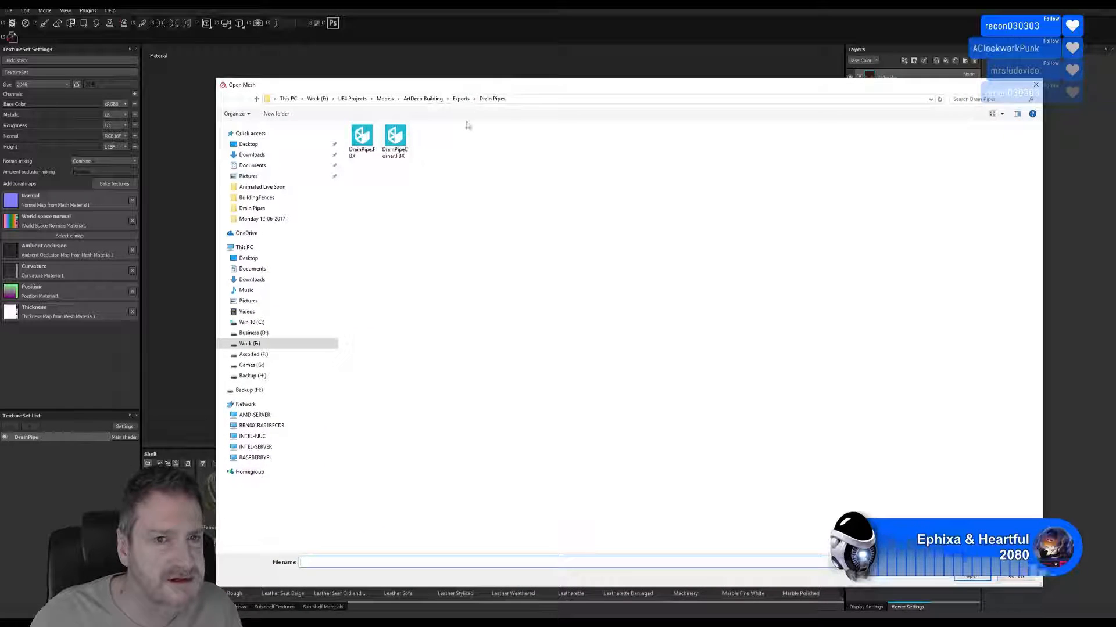
pyautogui.doubleClick(464, 166)
pyautogui.click(588, 408)
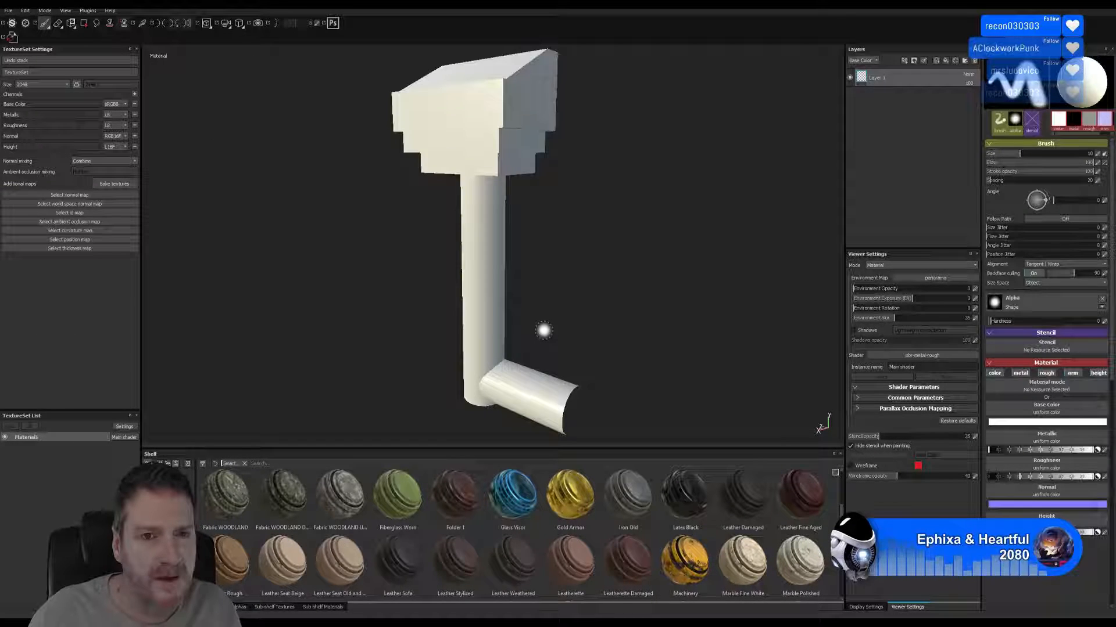
# Rename the new project's only texture set to DrainPipeCorner.
pyautogui.moveTo(405, 316)
pyautogui.keyDown('alt'); pyautogui.mouseDown()
pyautogui.moveTo(456, 250)
pyautogui.moveTo(513, 231)
pyautogui.moveTo(661, 266)
pyautogui.moveTo(608, 324)
pyautogui.moveTo(430, 299)
pyautogui.moveTo(580, 279)
pyautogui.moveTo(444, 281)
pyautogui.mouseUp(); pyautogui.keyUp('alt')
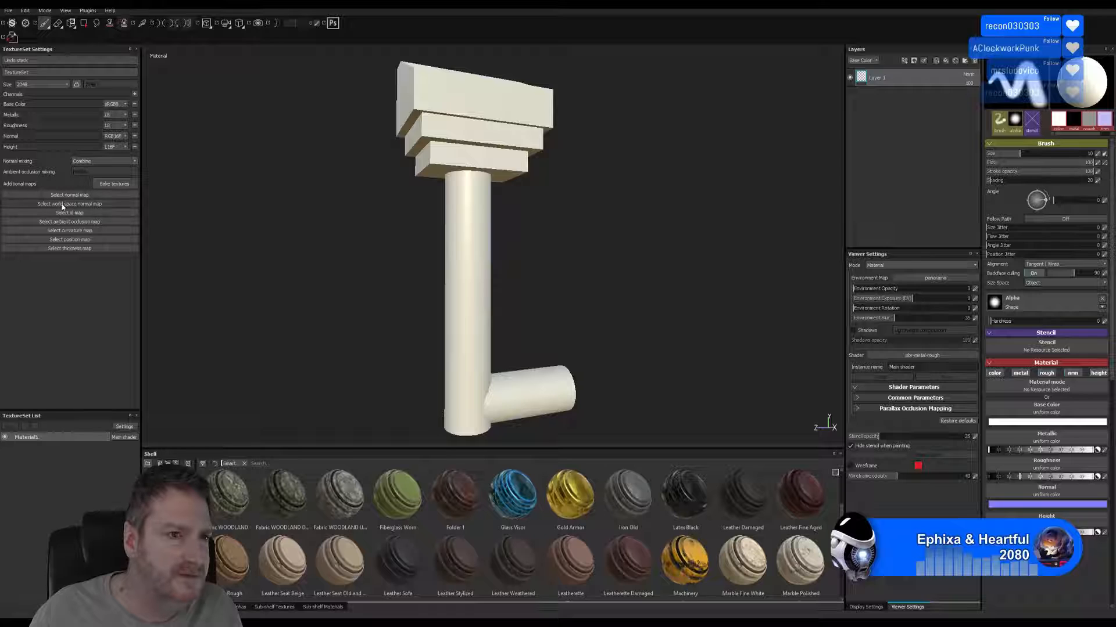
pyautogui.rightClick(29, 437)
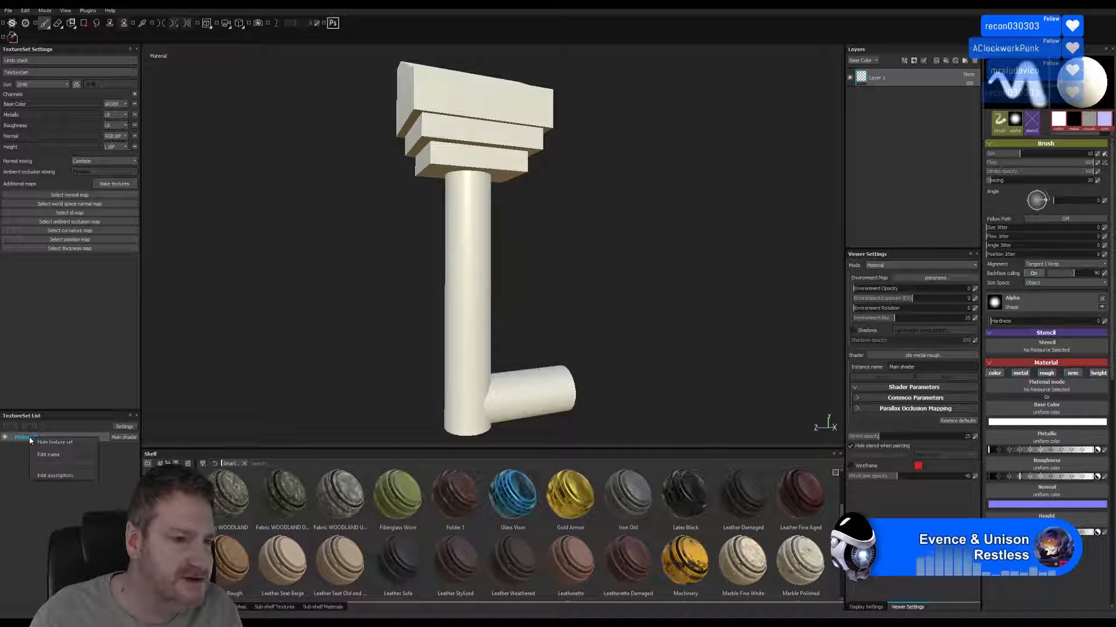
pyautogui.click(58, 456)
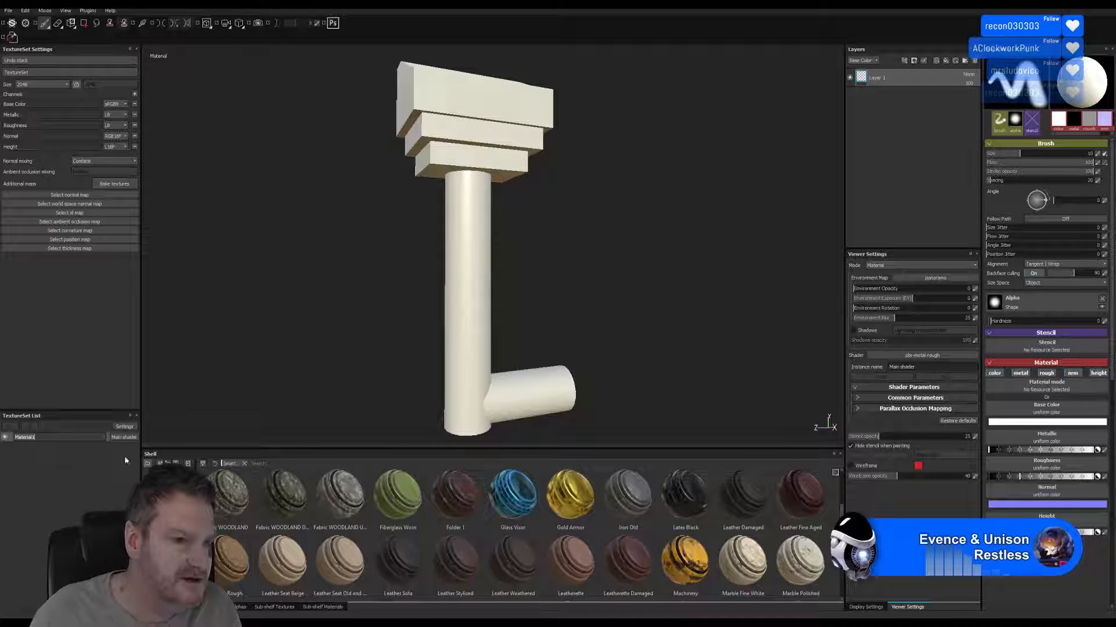
pyautogui.write('DrainPipeCorner')
pyautogui.press('Return')
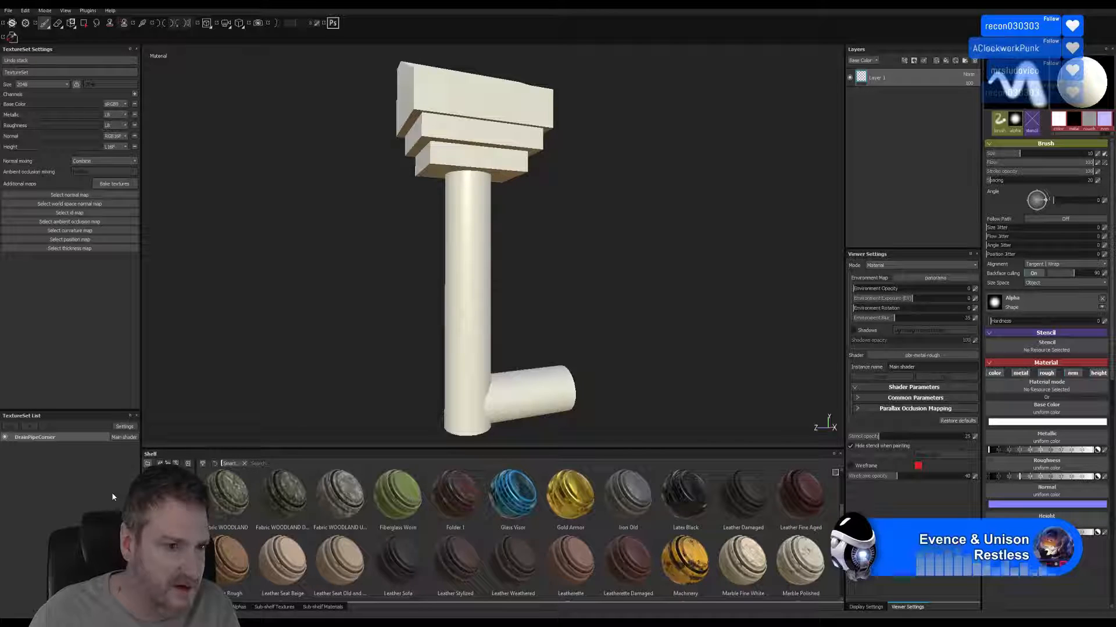
# Bake the DrainPipeCorner mesh maps using the low poly mesh as the high poly mesh, and inspect the model.
pyautogui.click(116, 184)
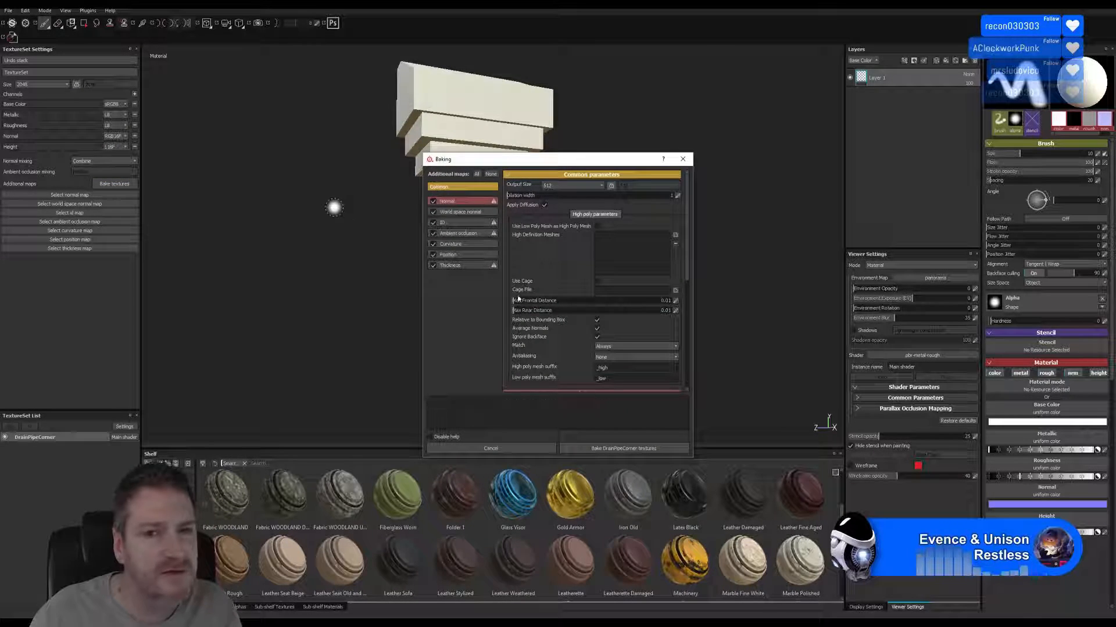
pyautogui.click(597, 226)
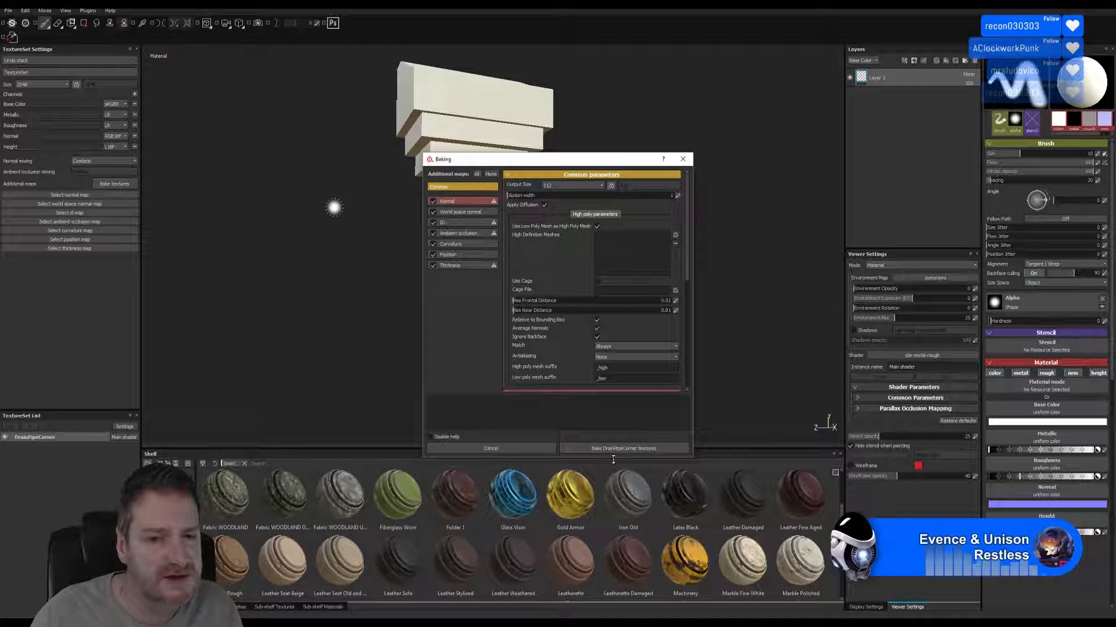
pyautogui.click(615, 449)
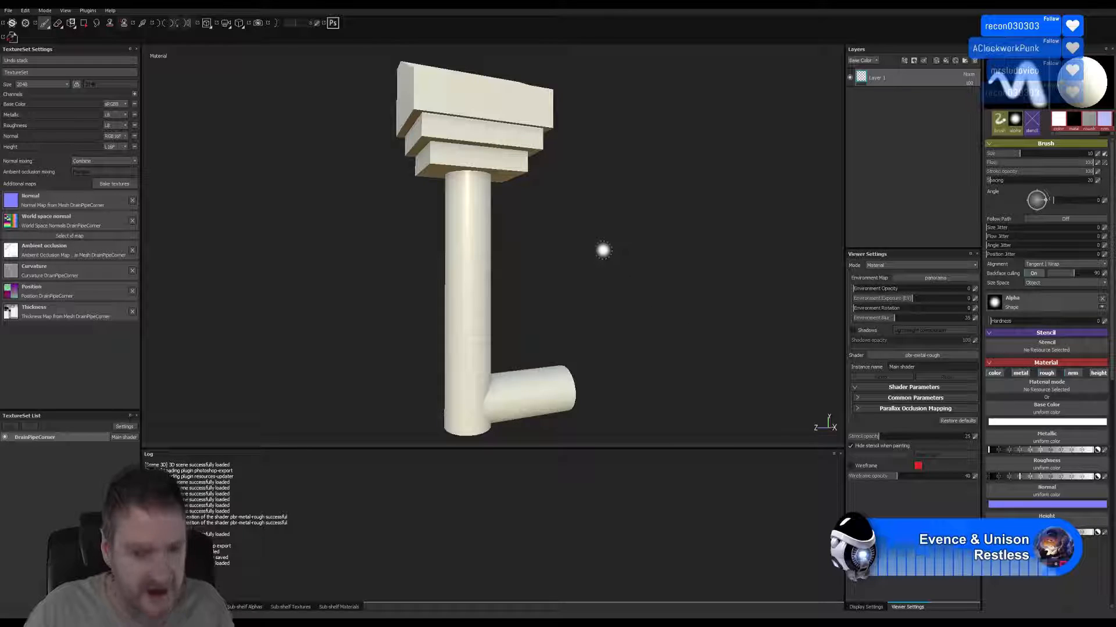
pyautogui.moveTo(603, 250)
pyautogui.keyDown('alt'); pyautogui.mouseDown()
pyautogui.moveTo(515, 236)
pyautogui.moveTo(523, 224)
pyautogui.moveTo(610, 238)
pyautogui.mouseUp(); pyautogui.keyUp('alt')
pyautogui.keyDown('alt'); pyautogui.moveTo(556, 190); pyautogui.dragTo(558, 220, button='middle'); pyautogui.keyUp('alt')
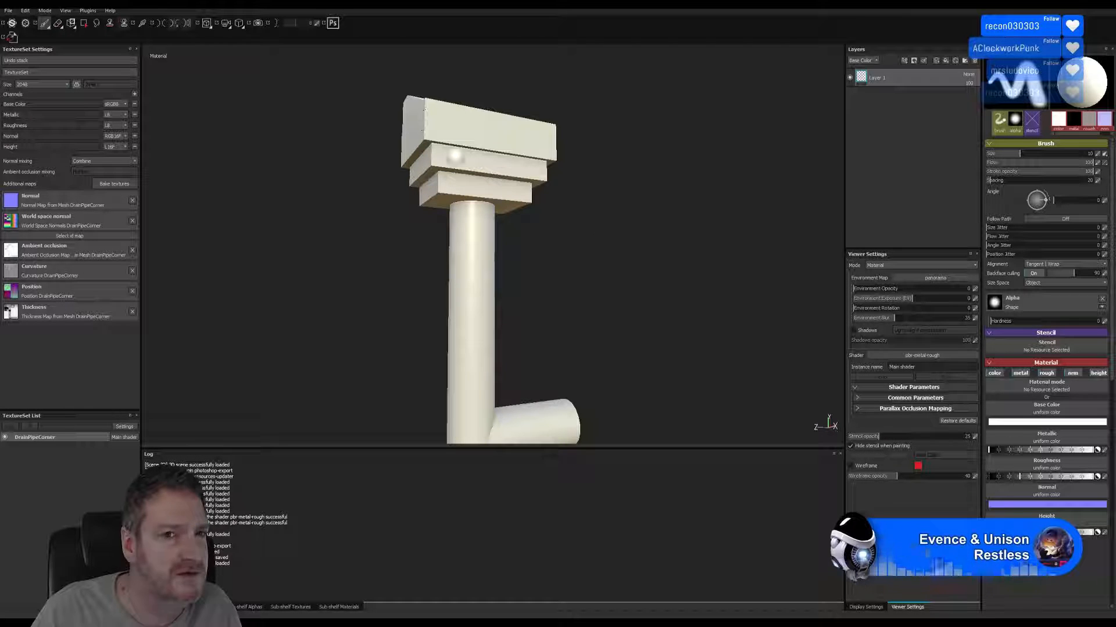
# Switch back to 3ds Max and add a Chamfer modifier to the front vertical corner edge of the drainpipe's head.
pyautogui.press('super+d')
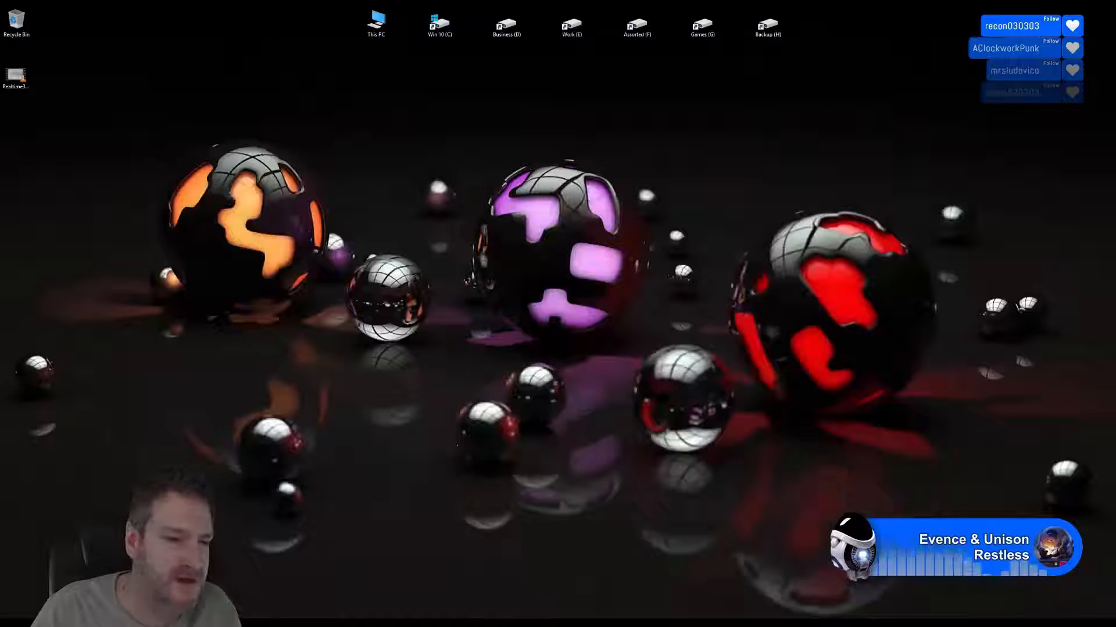
pyautogui.press('super+d')
pyautogui.scroll(5, 423, 276)
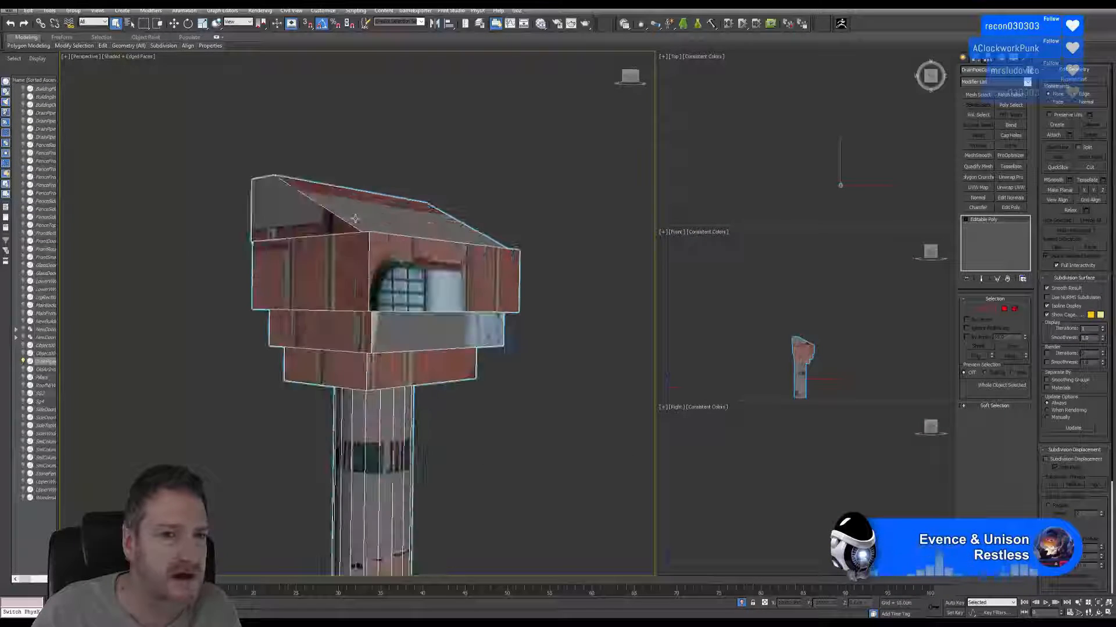
pyautogui.moveTo(348, 245); pyautogui.dragTo(305, 237, button='middle')
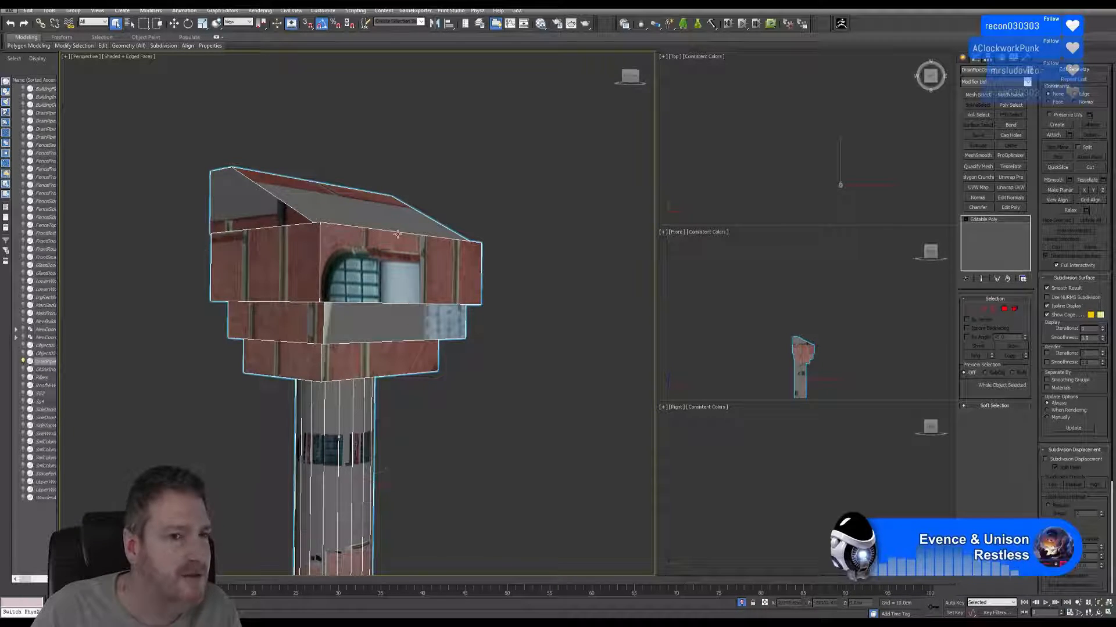
pyautogui.click(985, 310)
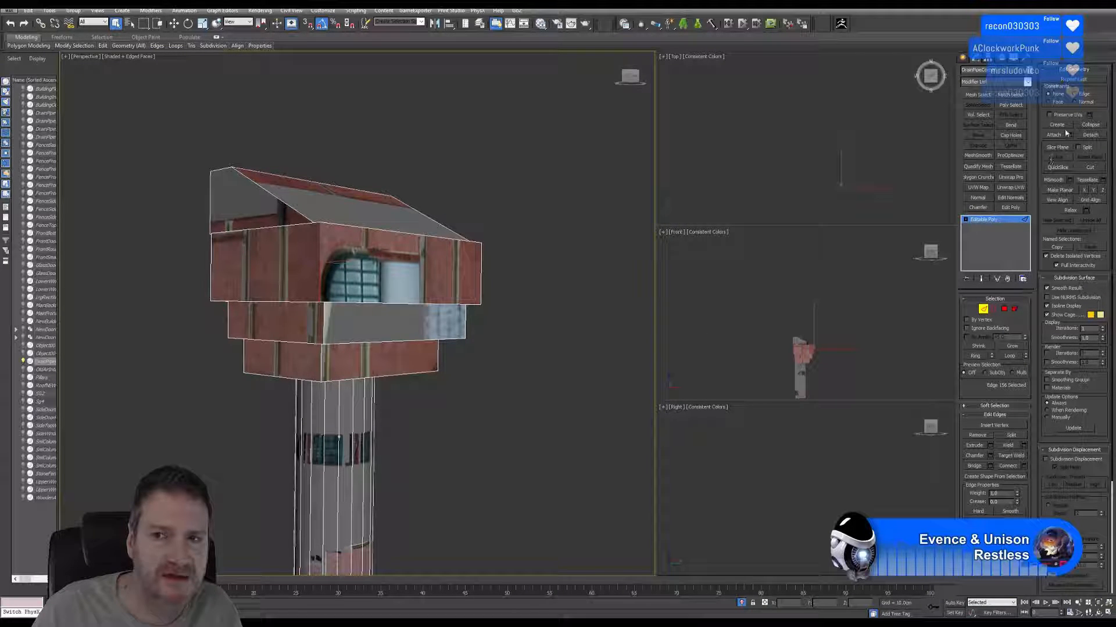
pyautogui.click(978, 207)
# Increase the chamfer's segments, reduce its amount to about 0.73 cm and lower its tension.
pyautogui.keyDown('alt'); pyautogui.moveTo(559, 278); pyautogui.dragTo(575, 286, button='middle'); pyautogui.keyUp('alt')
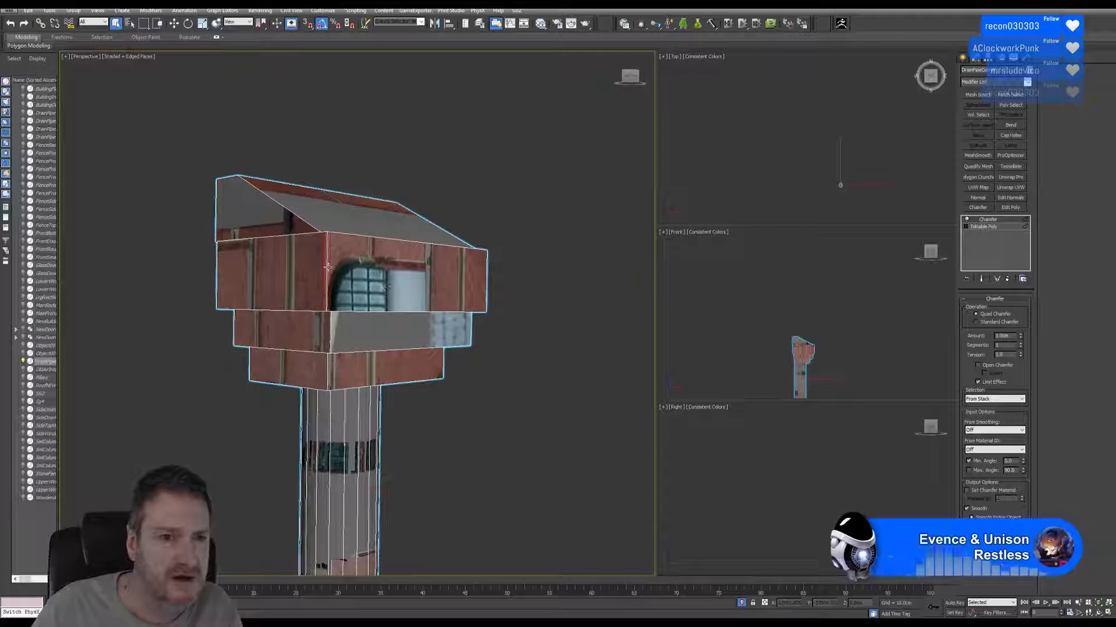
pyautogui.scroll(6, 329, 267)
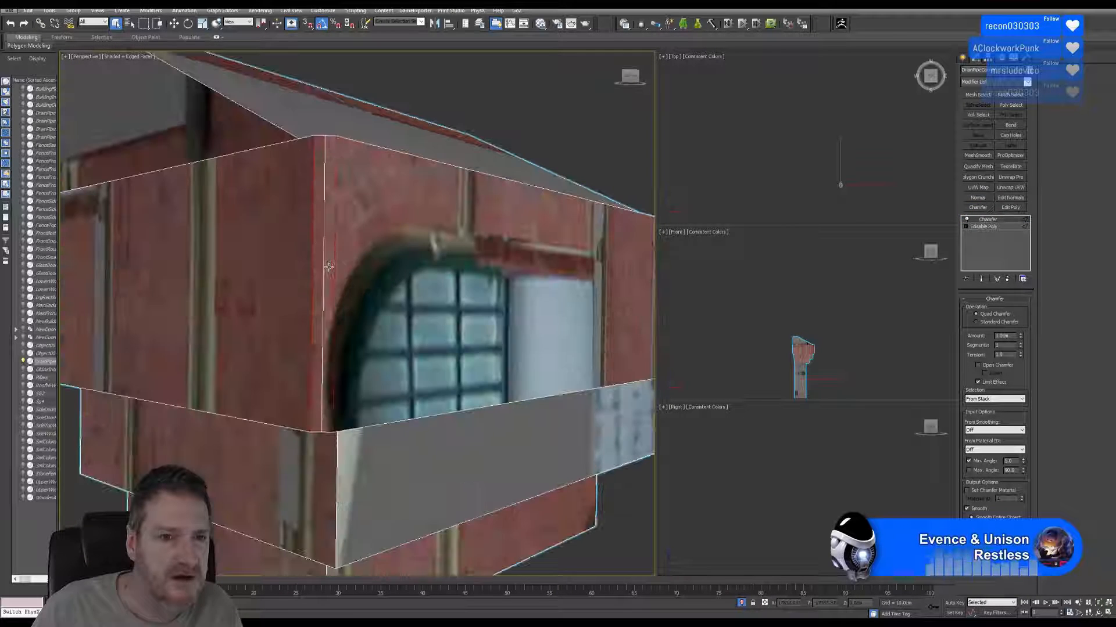
pyautogui.click(1020, 344)
pyautogui.click(1021, 344)
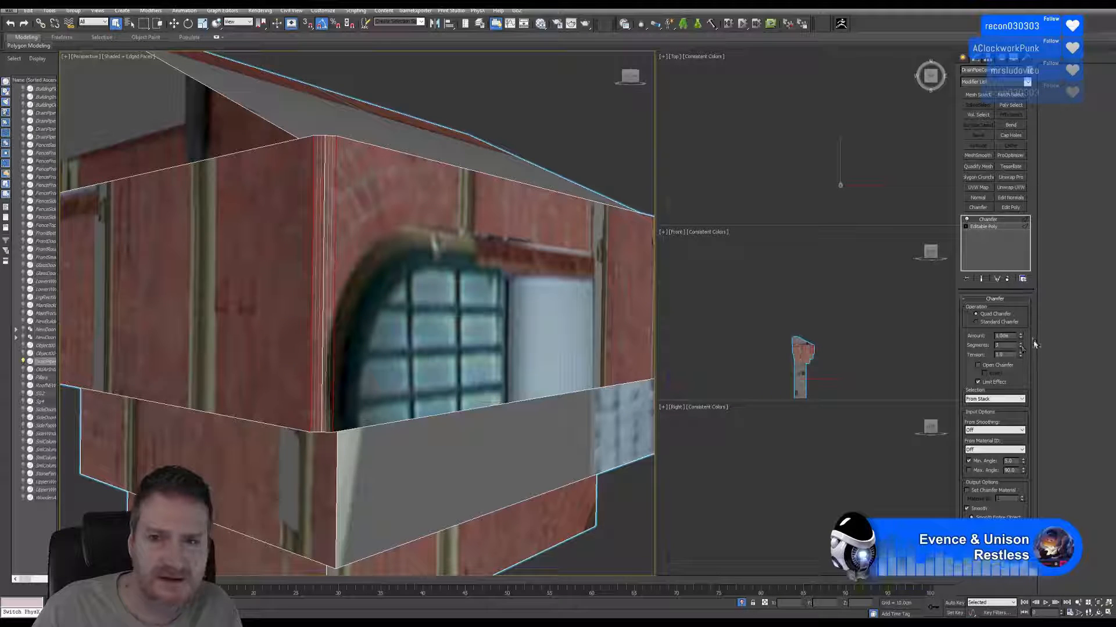
pyautogui.moveTo(1020, 337); pyautogui.dragTo(1021, 390)
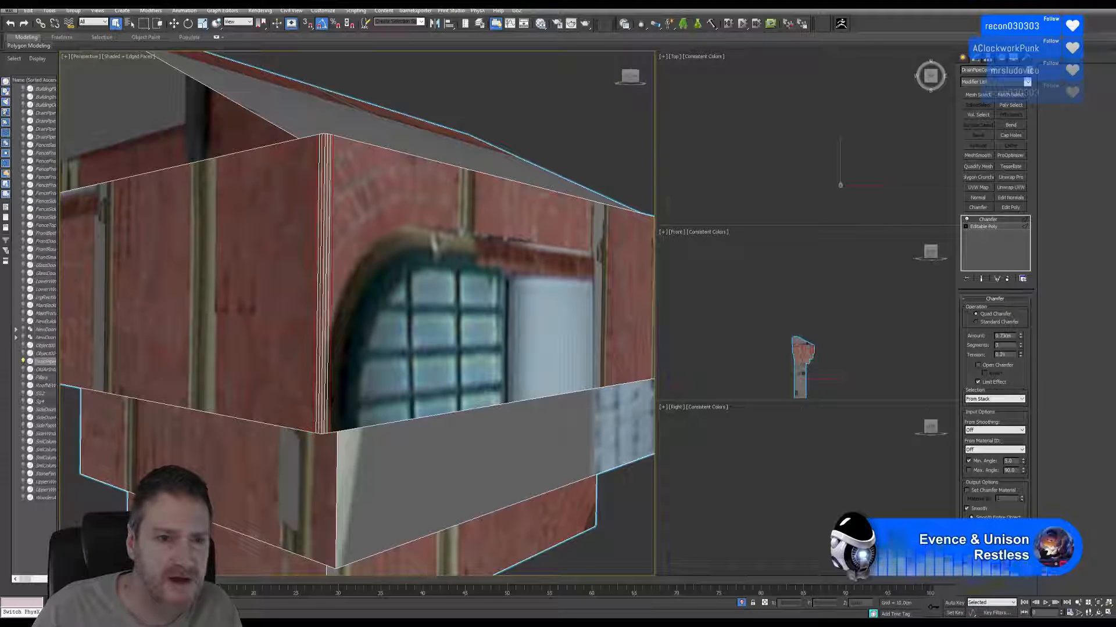
pyautogui.scroll(-2, 315, 329)
pyautogui.scroll(-3, 315, 329)
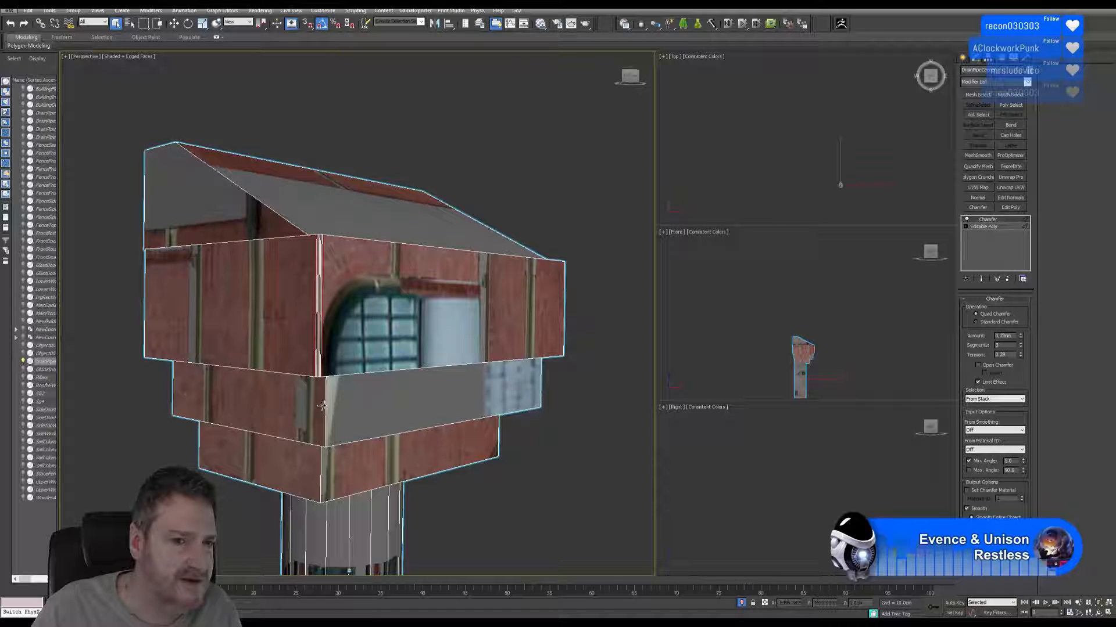
pyautogui.scroll(3, 302, 320)
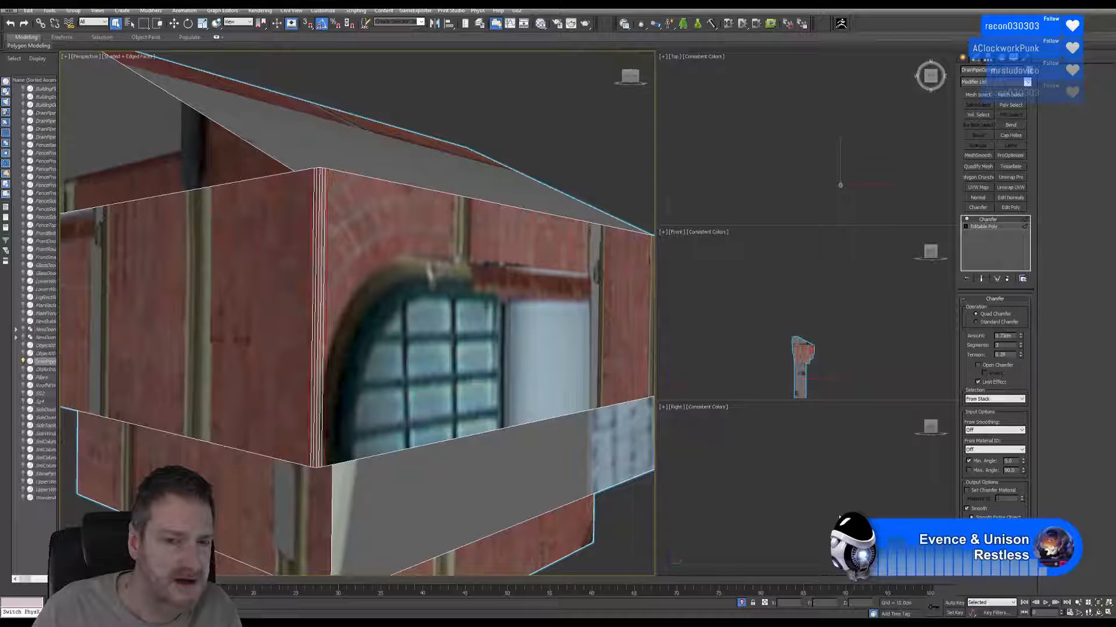
# Remove the Chamfer modifier from the drainpipe, leave edge editing and deselect the model.
pyautogui.click(1098, 613)
pyautogui.moveTo(314, 329); pyautogui.dragTo(307, 269)
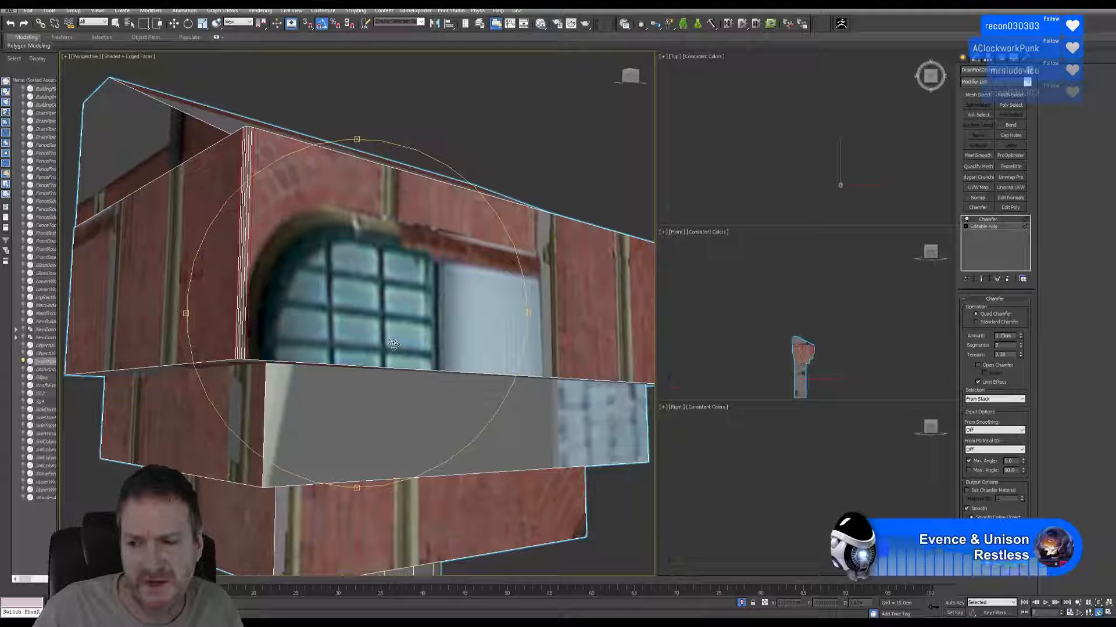
pyautogui.moveTo(329, 325); pyautogui.dragTo(314, 317)
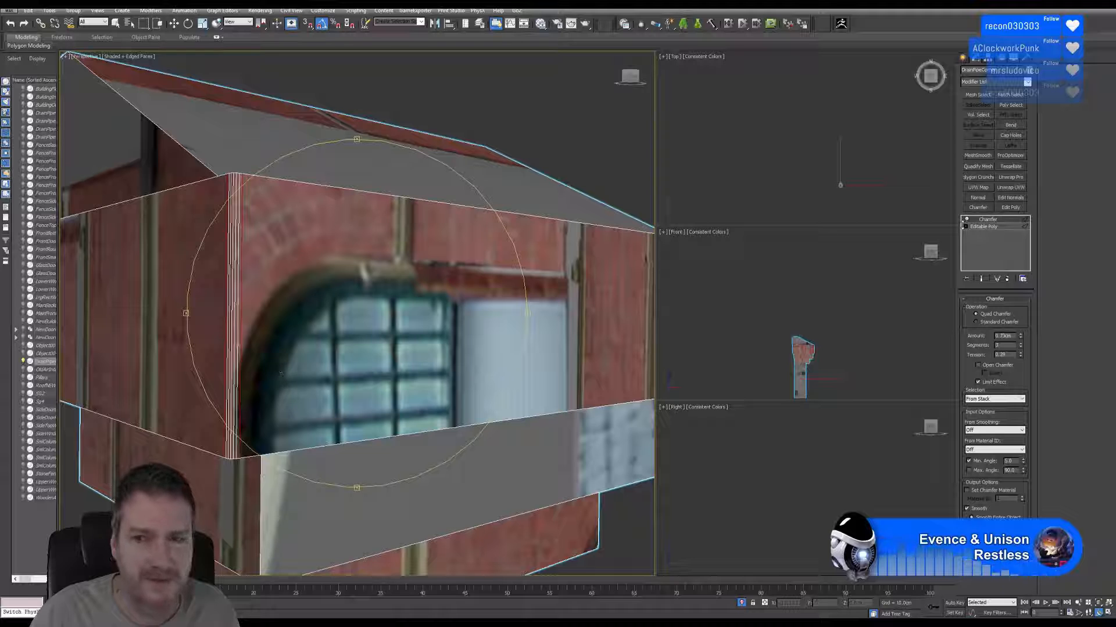
pyautogui.click(1007, 279)
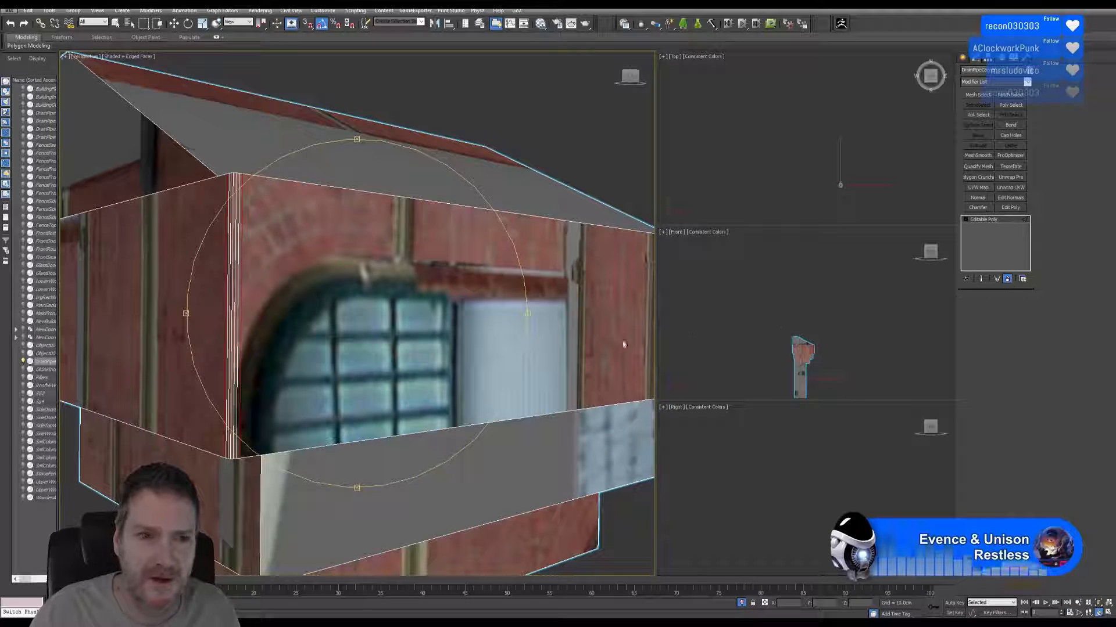
pyautogui.press('2')
pyautogui.scroll(-8, 392, 328)
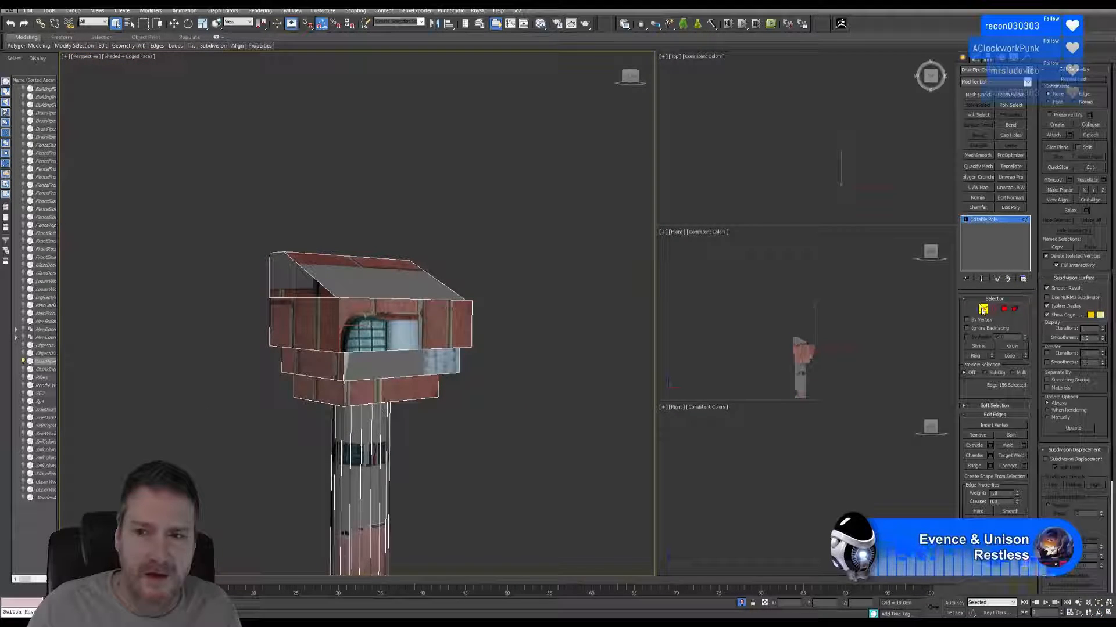
pyautogui.click(983, 311)
pyautogui.click(558, 252)
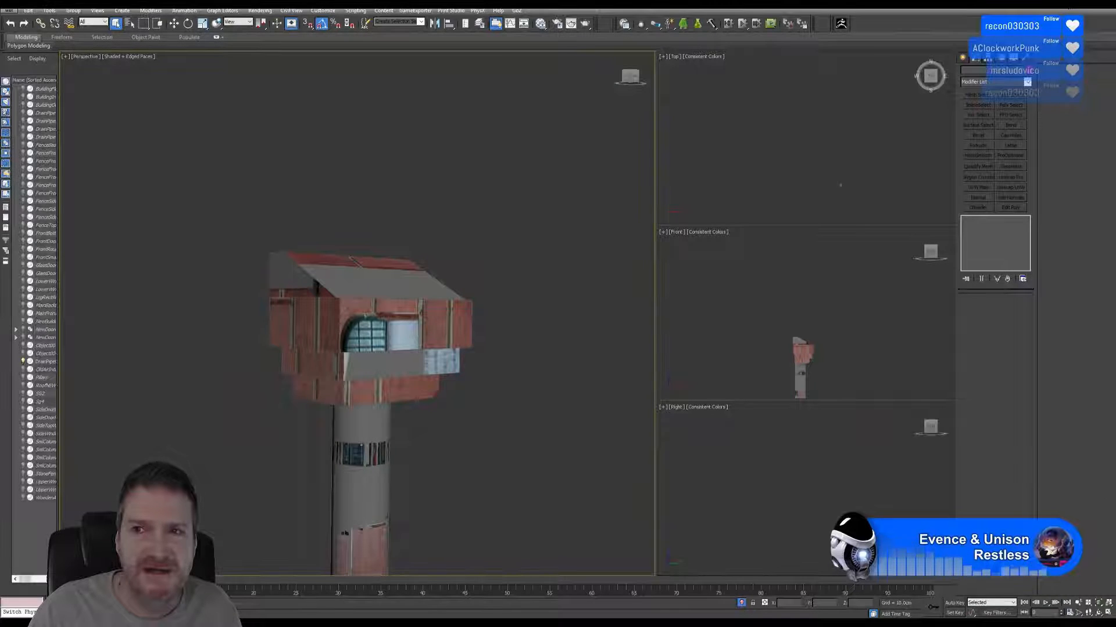
# Switch back to Substance Painter and close the log so the material shelf can be used.
pyautogui.click(1068, 6)
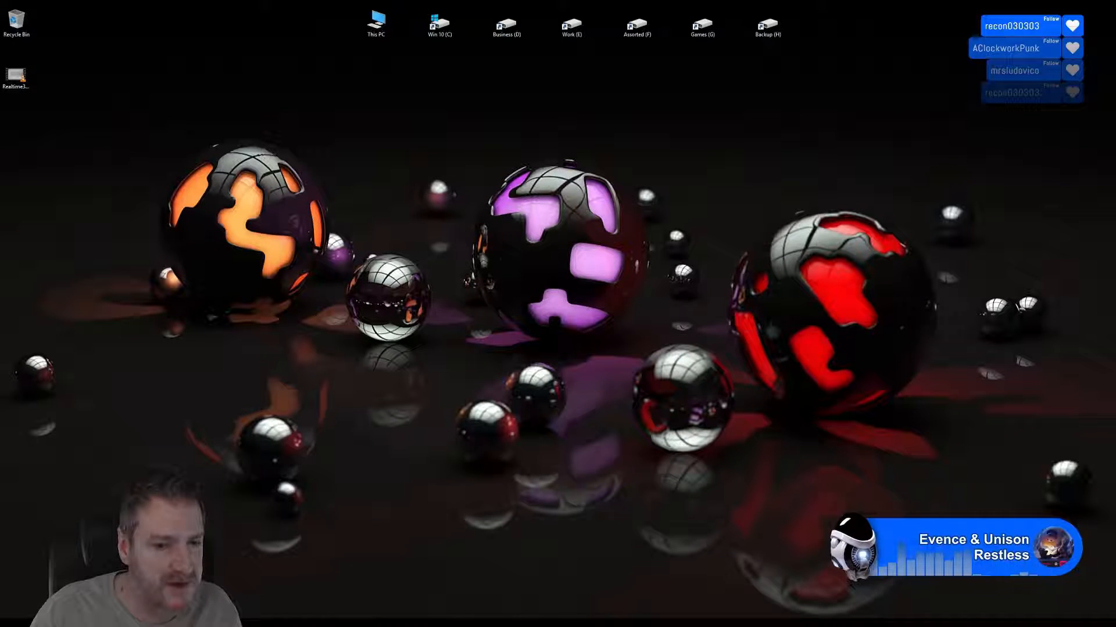
pyautogui.hotkey('alt', 'Tab')
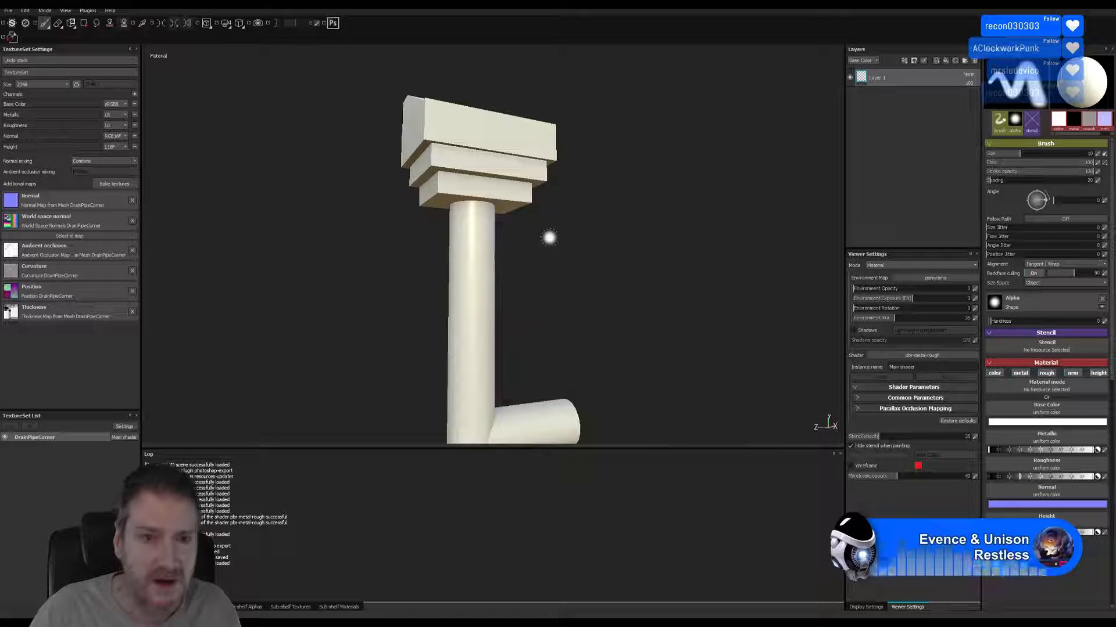
pyautogui.moveTo(578, 291)
pyautogui.keyDown('alt'); pyautogui.mouseDown()
pyautogui.moveTo(607, 289)
pyautogui.moveTo(613, 314)
pyautogui.moveTo(504, 313)
pyautogui.moveTo(616, 289)
pyautogui.mouseUp(); pyautogui.keyUp('alt')
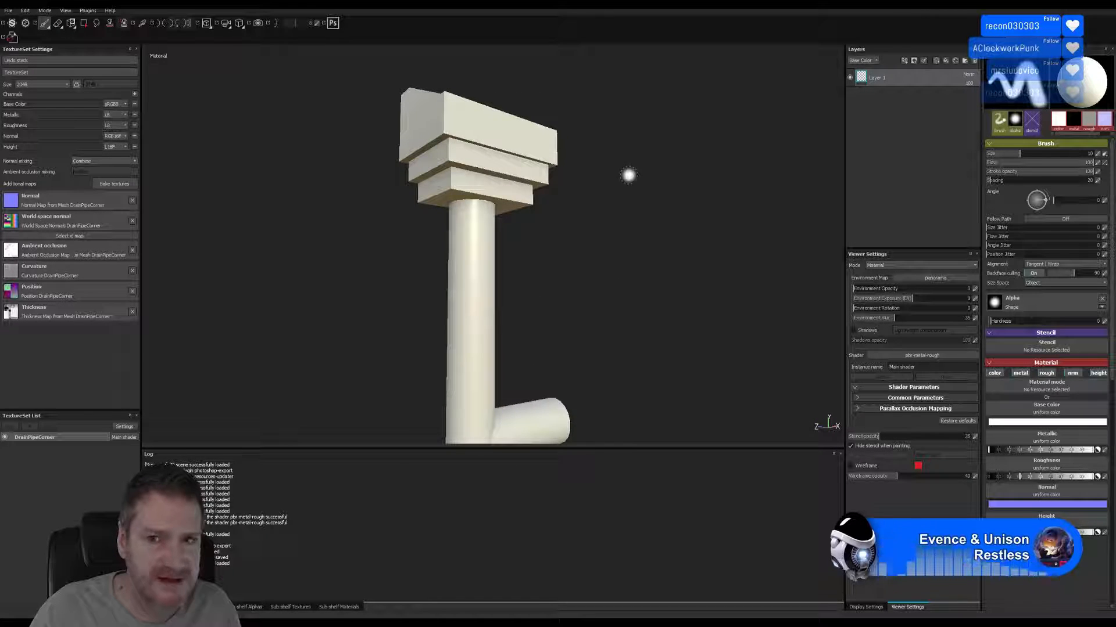
pyautogui.click(840, 454)
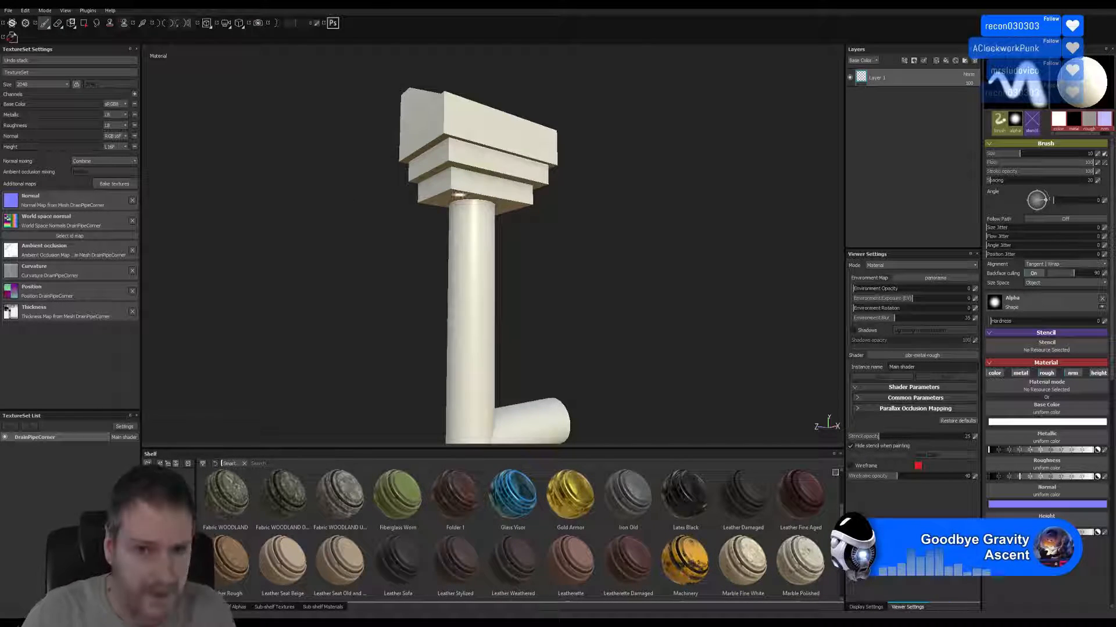
pyautogui.moveTo(552, 187)
pyautogui.keyDown('alt'); pyautogui.mouseDown()
pyautogui.moveTo(565, 246)
pyautogui.moveTo(555, 200)
pyautogui.mouseUp(); pyautogui.keyUp('alt')
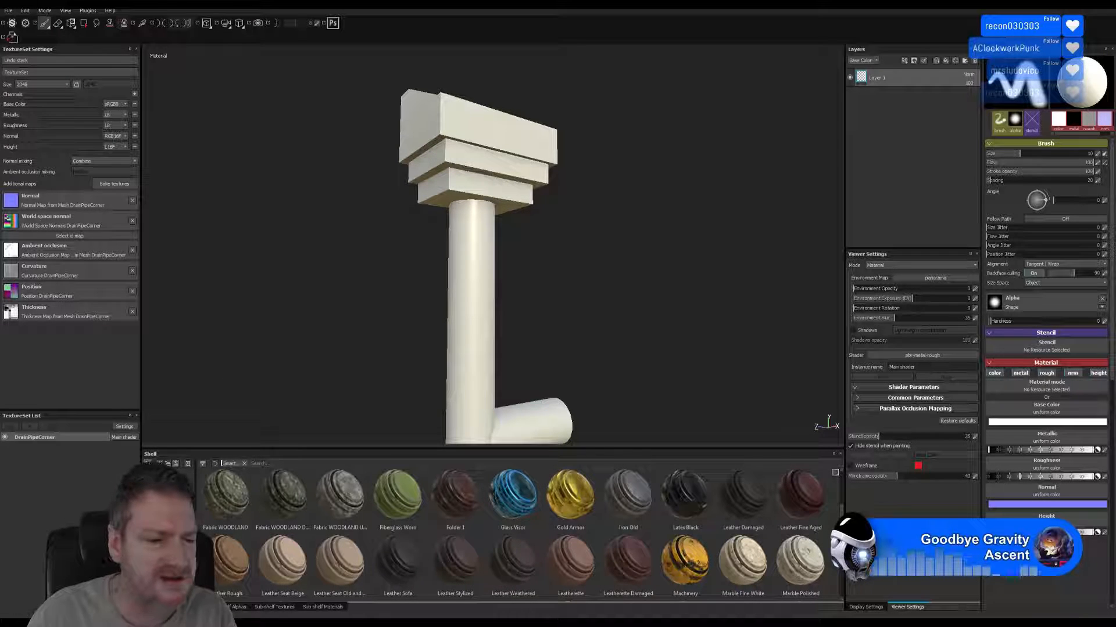
pyautogui.press('super')
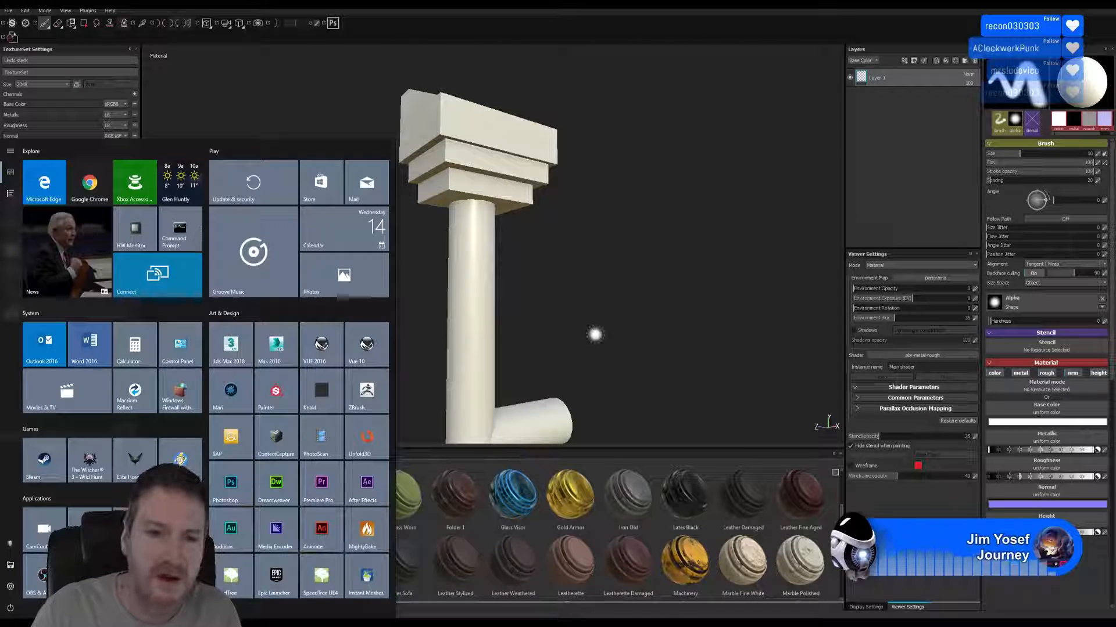
pyautogui.click(639, 25)
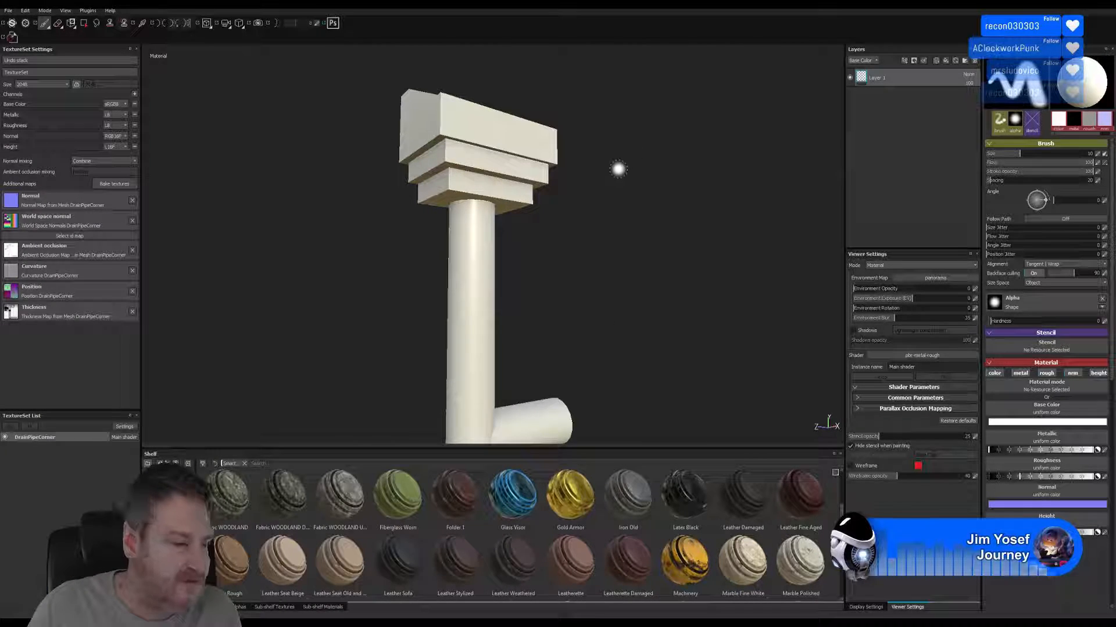